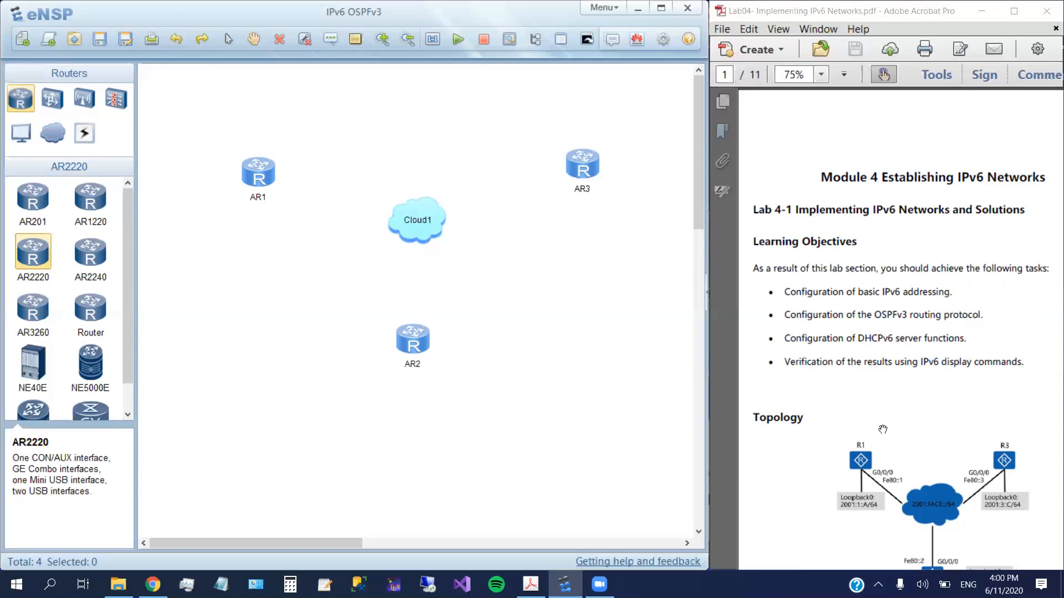
- Examine the topology figure in the lab PDF, the available connection types and Cloud1's existing port configuration
scroll(884, 430, down, 3)
scroll(870, 426, down, 2)
scroll(920, 372, down, 1)
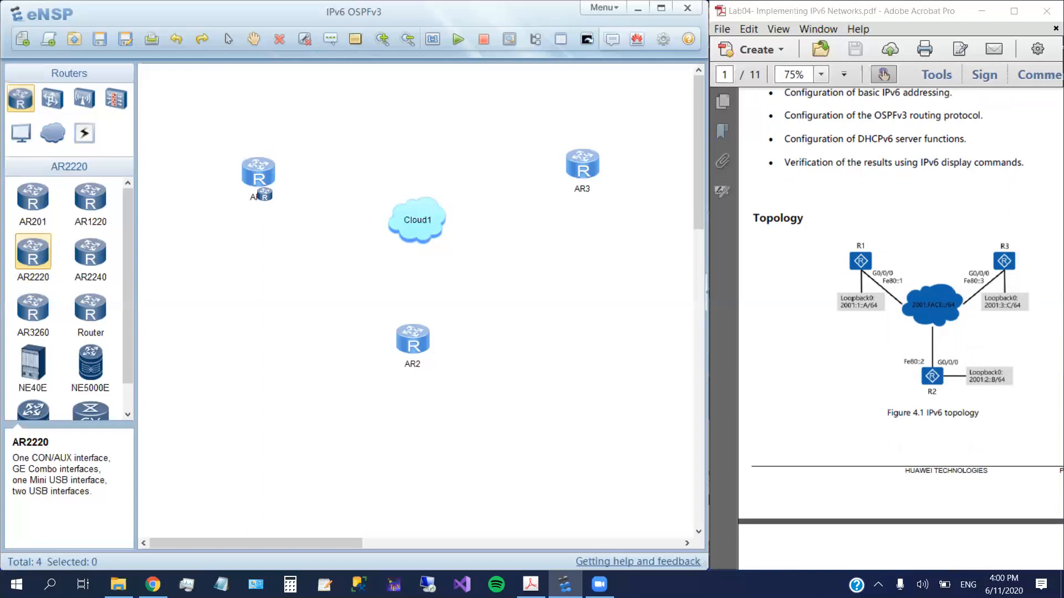
click(86, 136)
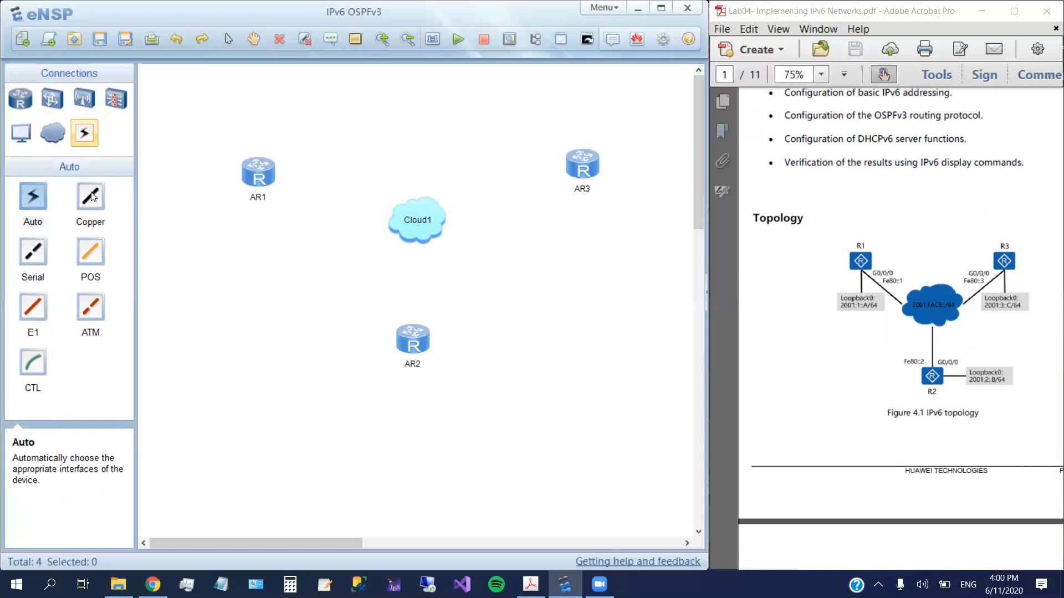
double_click(421, 211)
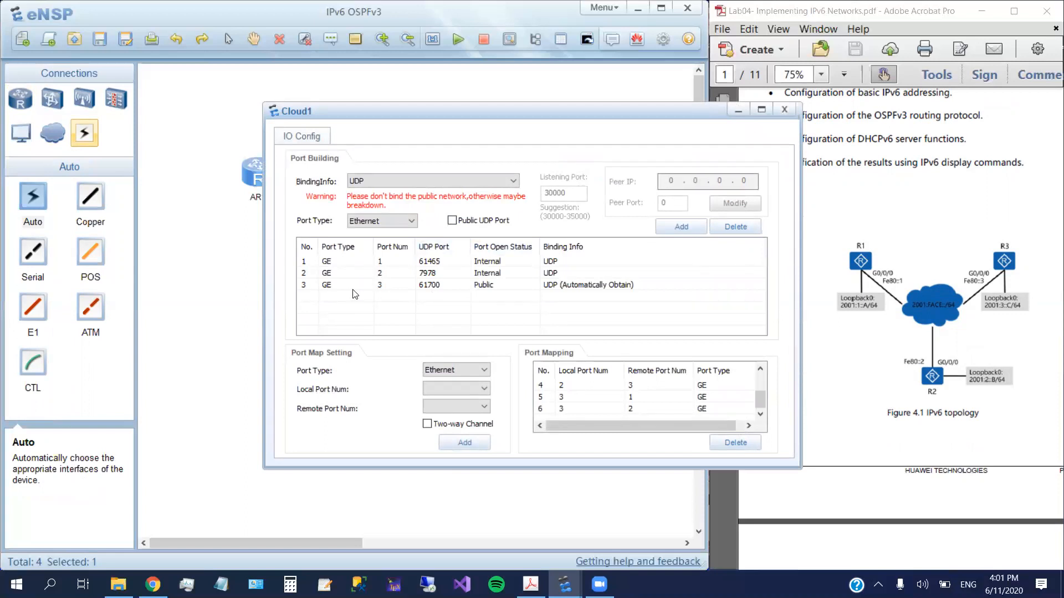
click(785, 110)
click(427, 223)
click(491, 275)
click(420, 238)
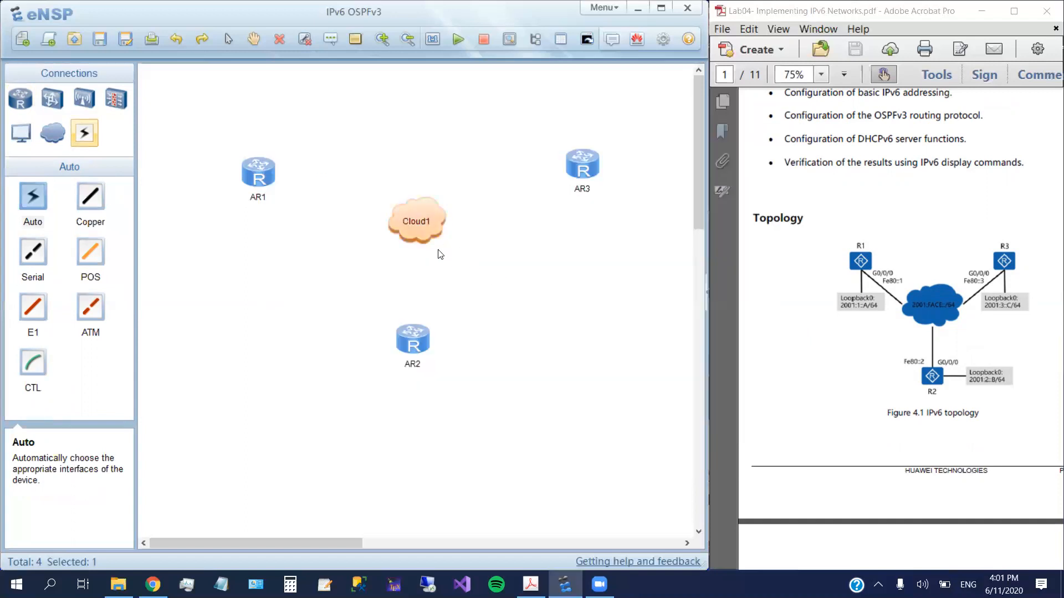
- Delete all three existing GE ports and their port mappings from Cloud1's configuration
double_click(424, 236)
click(366, 264)
click(435, 285)
click(733, 228)
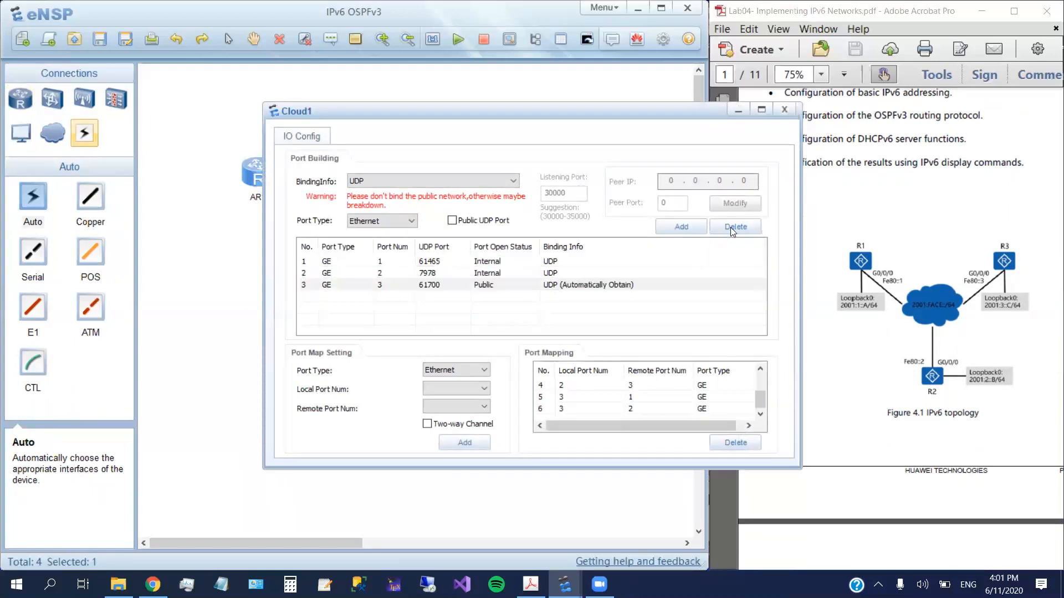
click(564, 327)
key(Return)
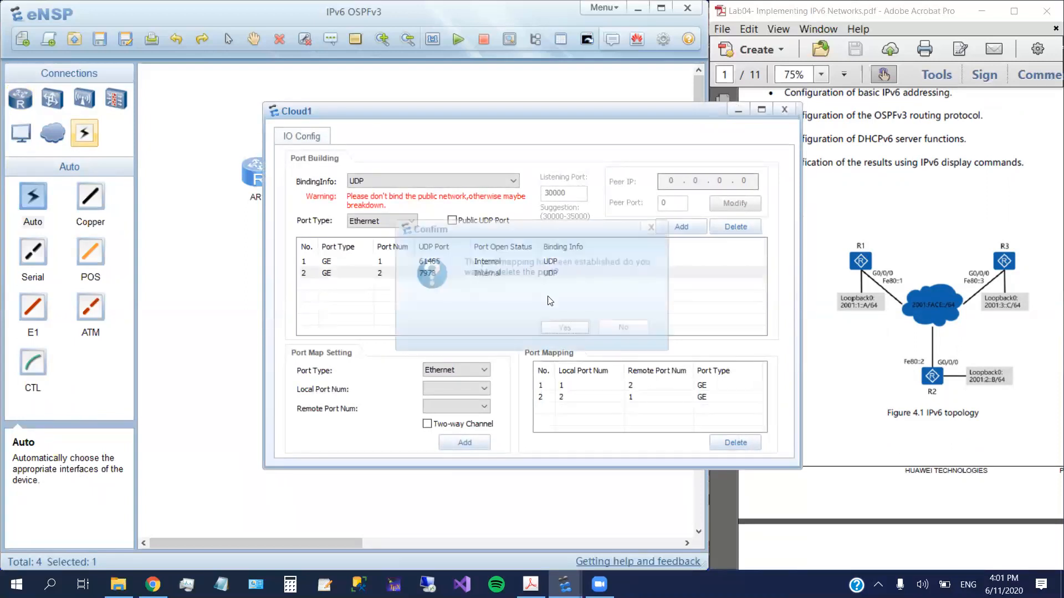
click(564, 327)
click(736, 226)
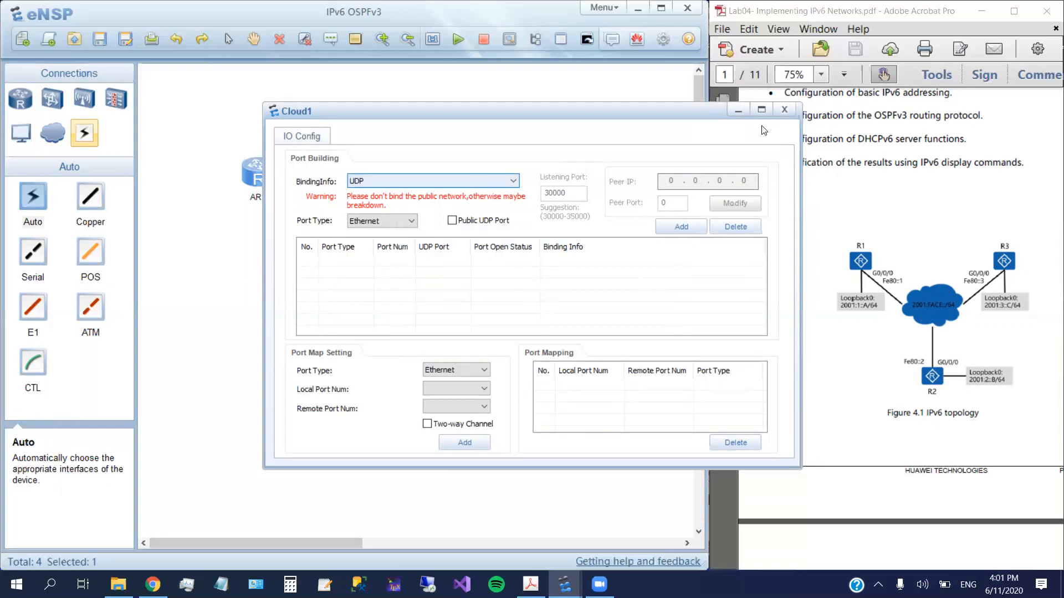
click(784, 110)
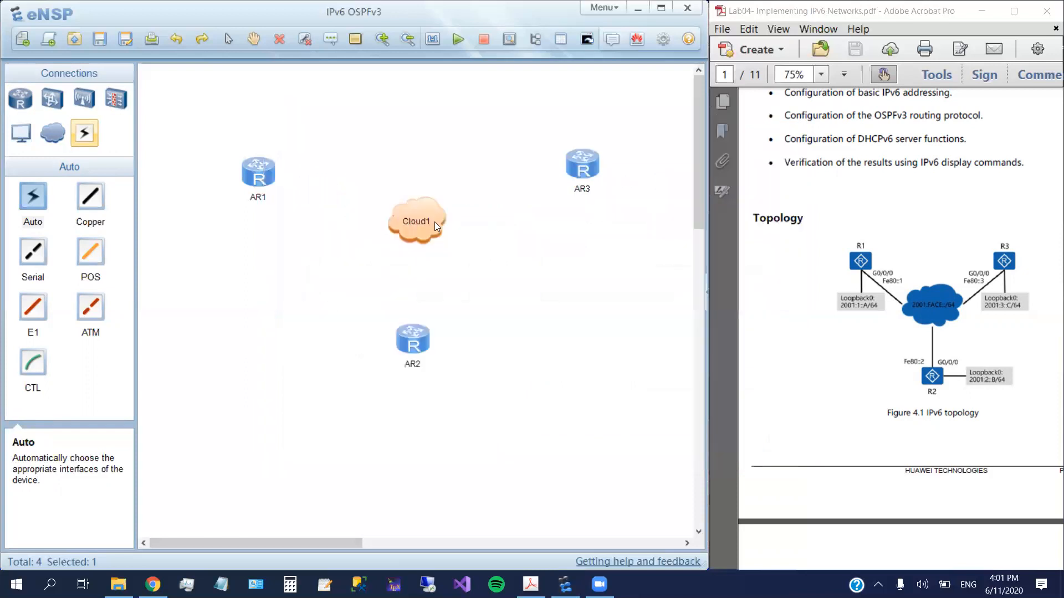
- Place a temporary second cloud below AR1 to view its port configuration, and delete it again
click(53, 133)
click(33, 197)
click(246, 293)
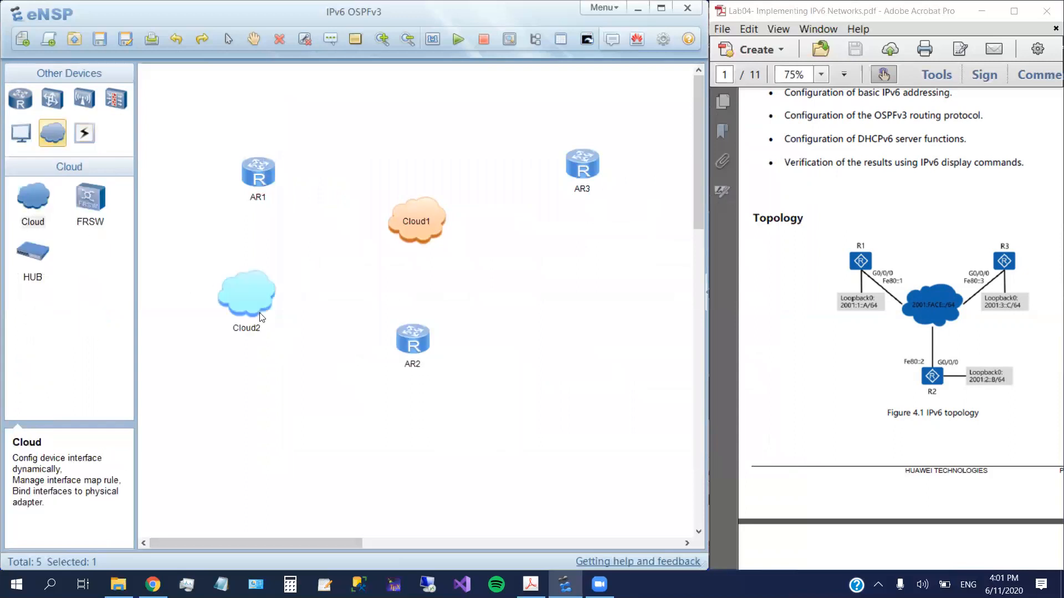
double_click(247, 293)
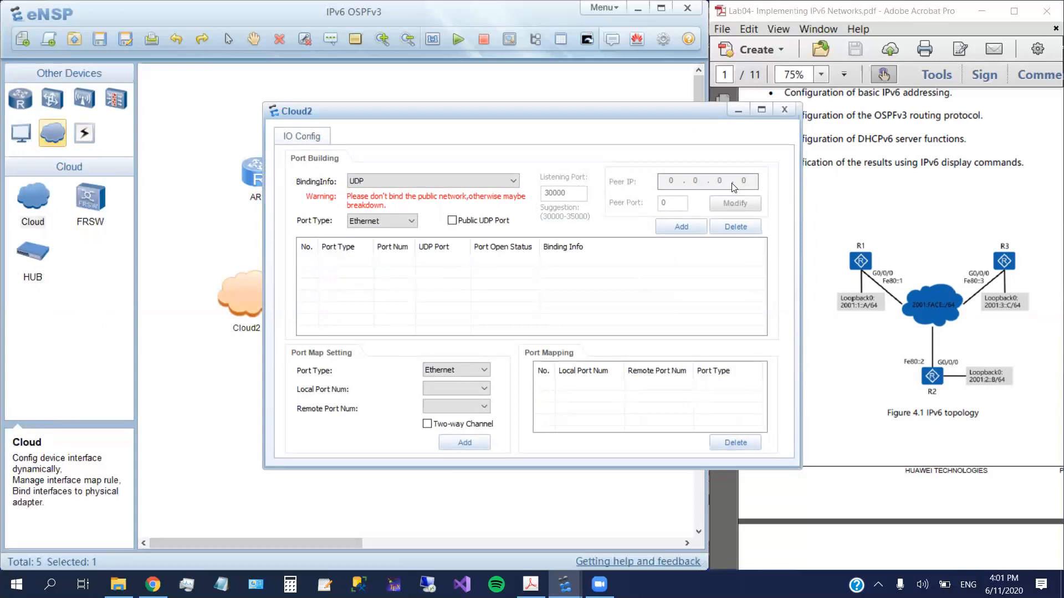
click(785, 109)
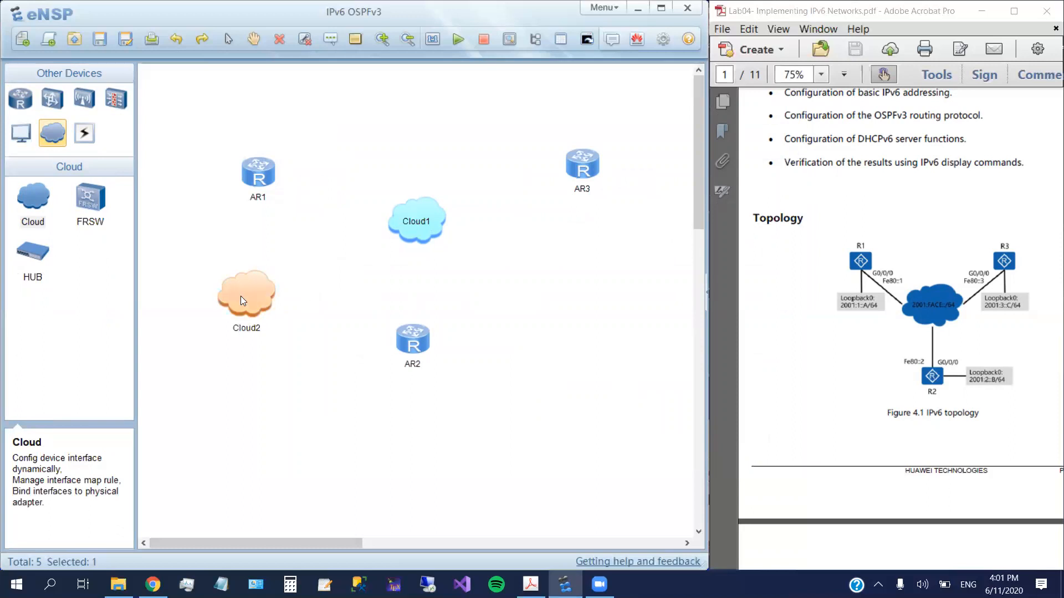
key(Delete)
click(391, 328)
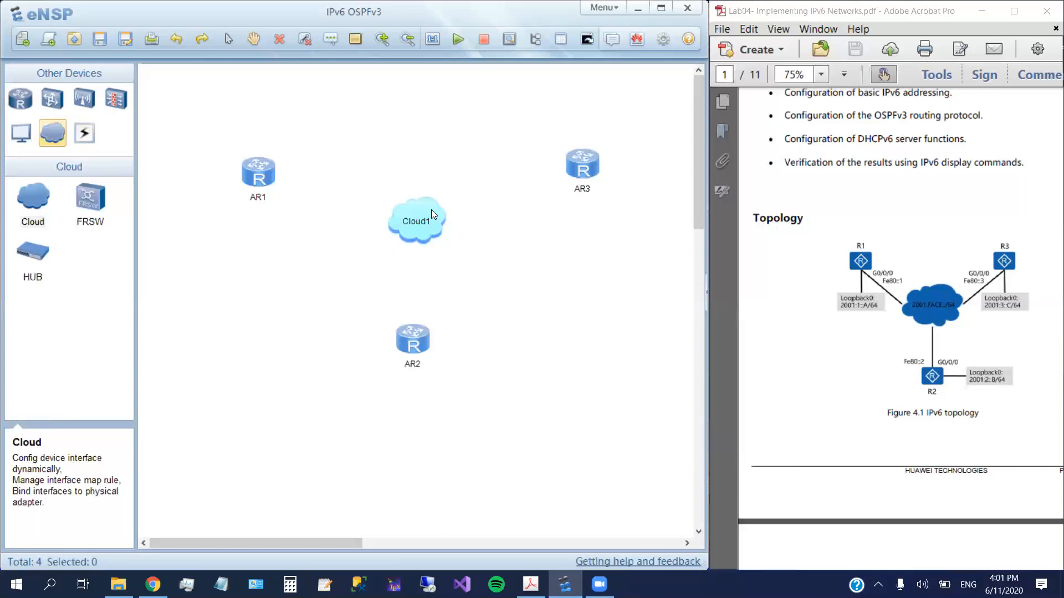
- Add three GE ports with UDP binding to Cloud1, leaving Public UDP Port disabled
double_click(434, 210)
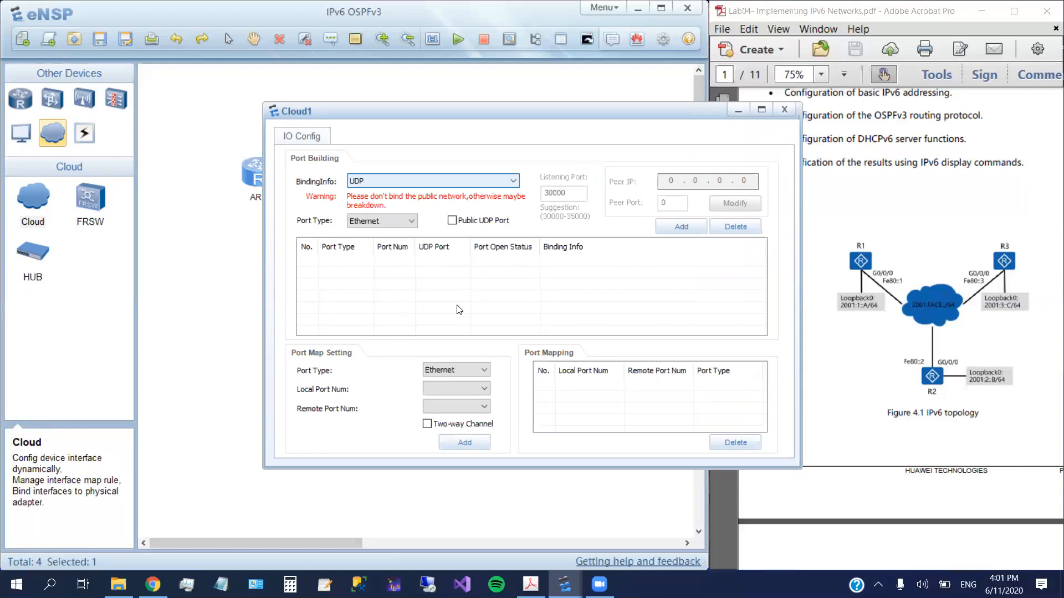
click(411, 222)
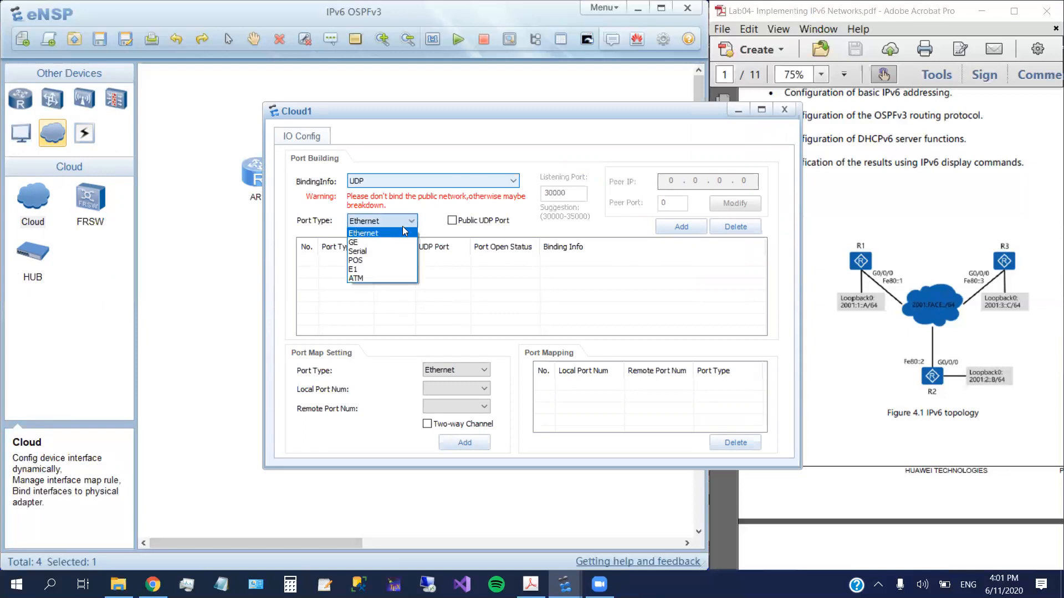
click(363, 242)
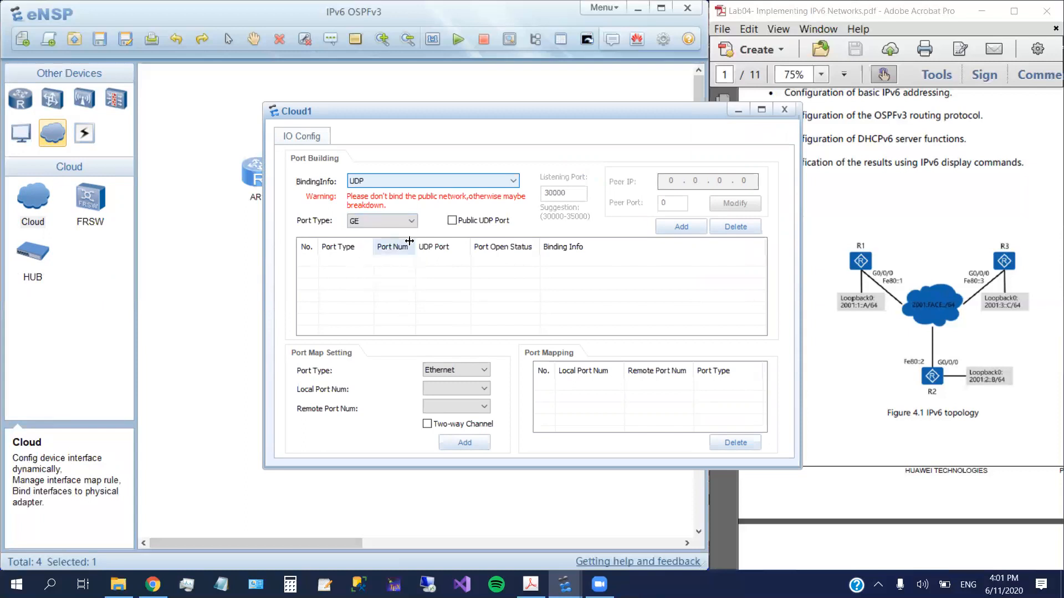
click(453, 222)
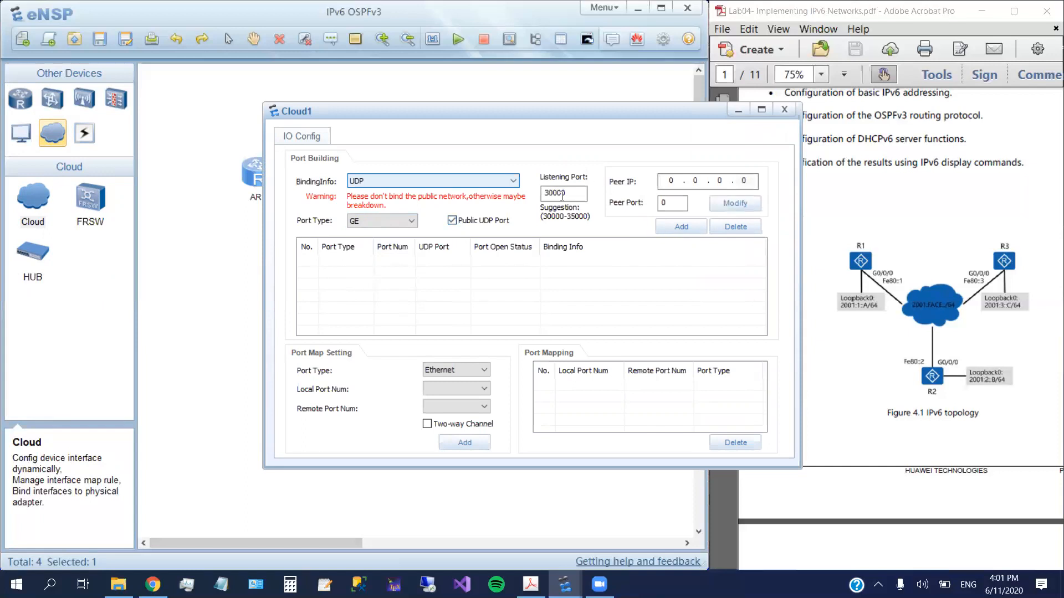
click(453, 221)
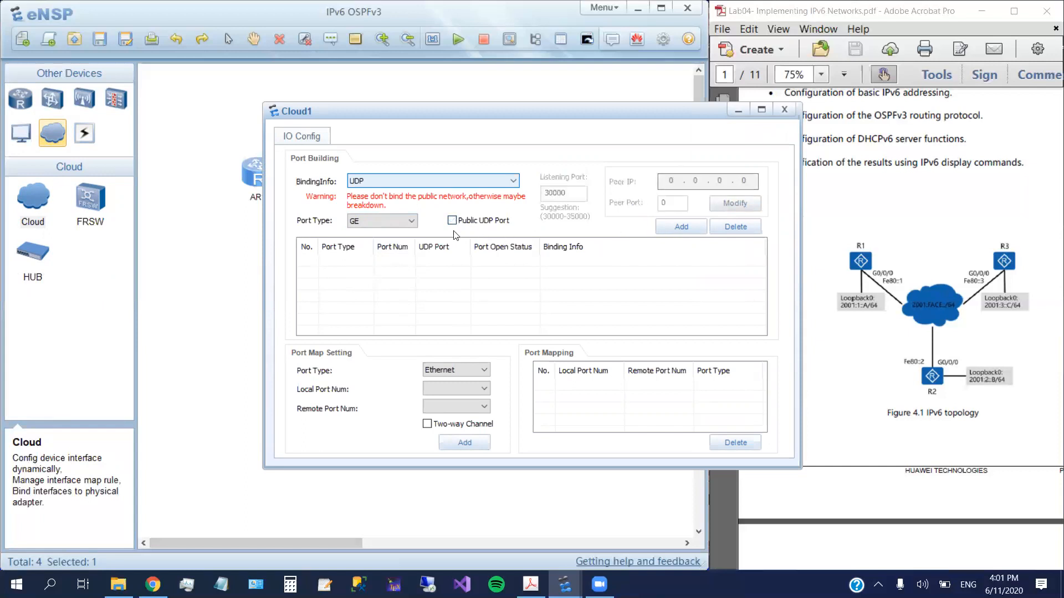
click(686, 228)
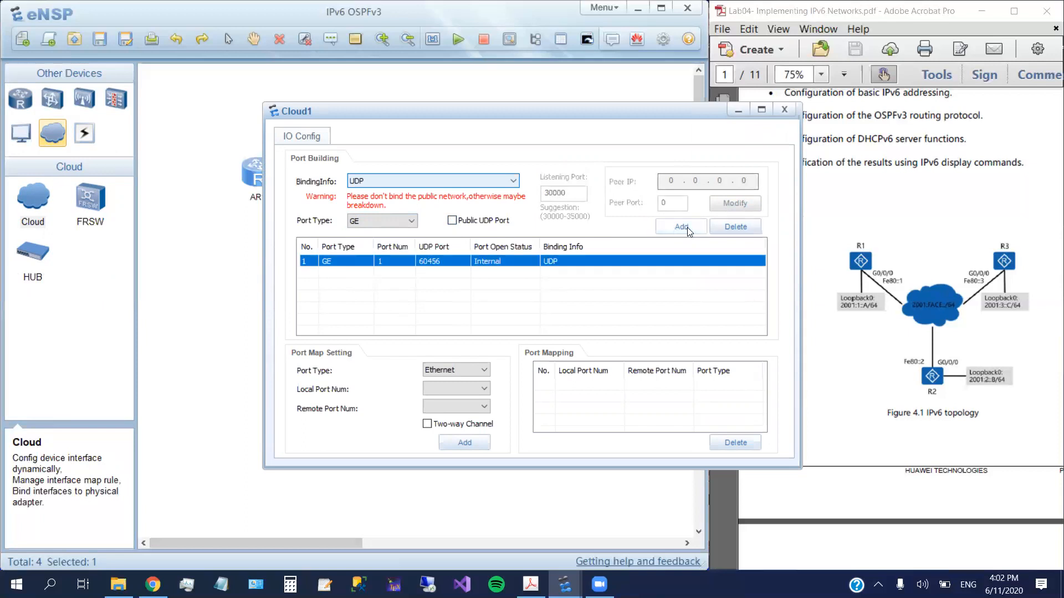
click(686, 227)
click(685, 227)
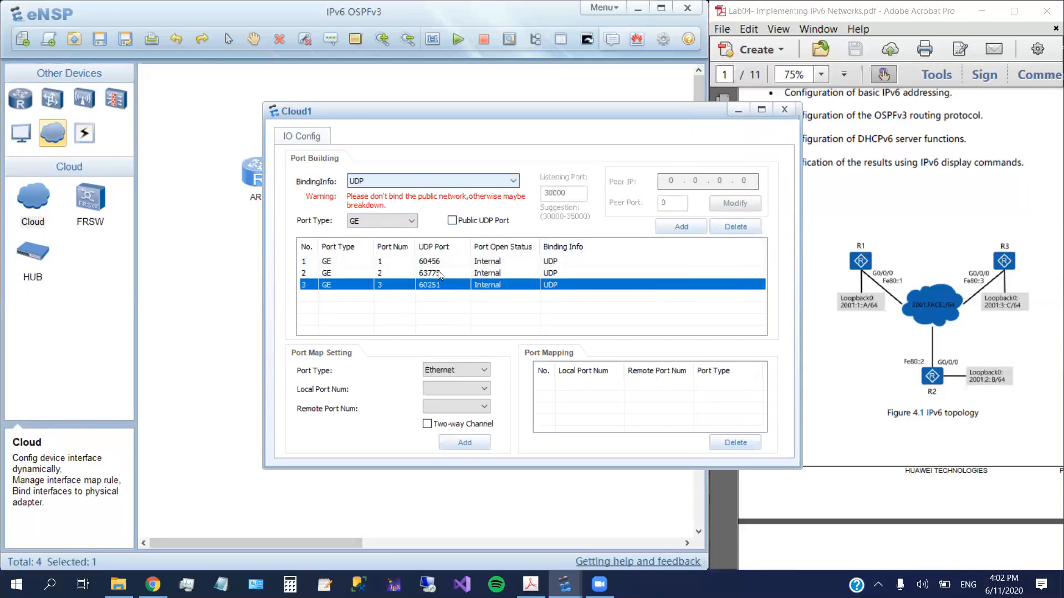
- Add a two-way GE port mapping between local port 1 and remote port 2 in Cloud1
drag(568, 115, 896, 102)
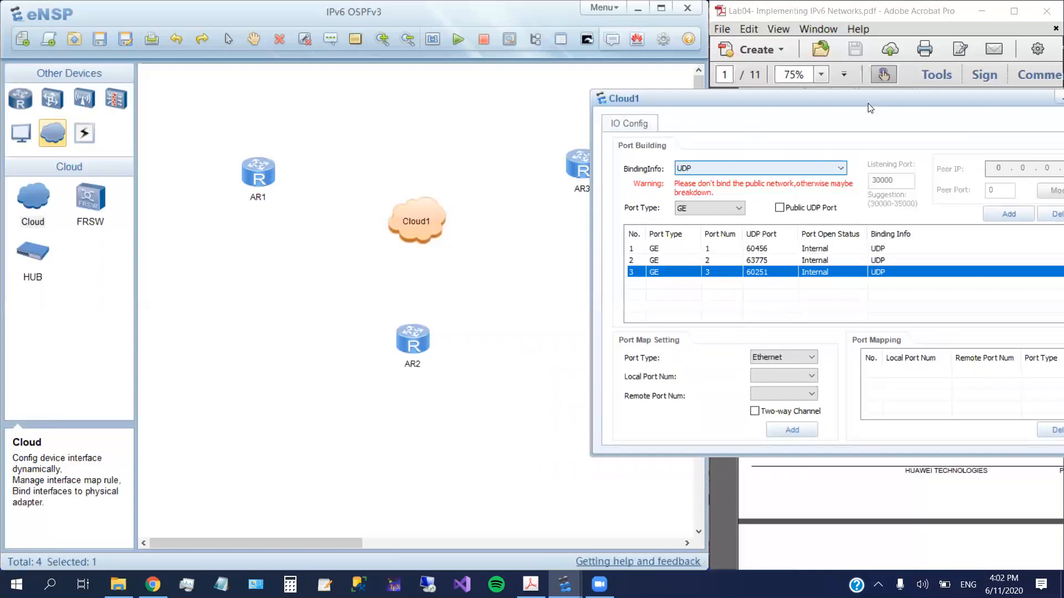
drag(868, 103, 501, 99)
click(443, 355)
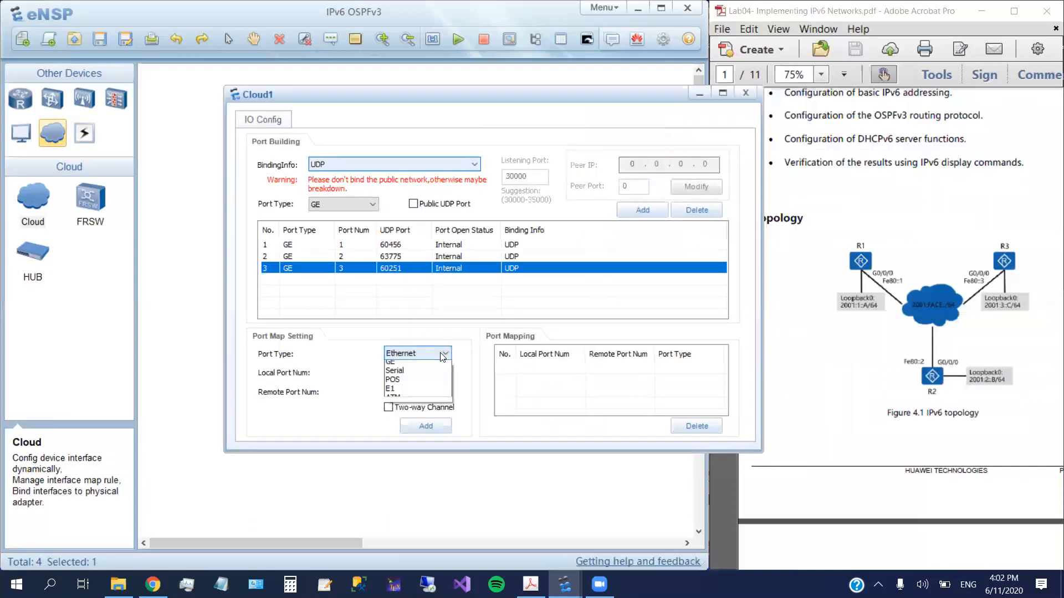
click(410, 376)
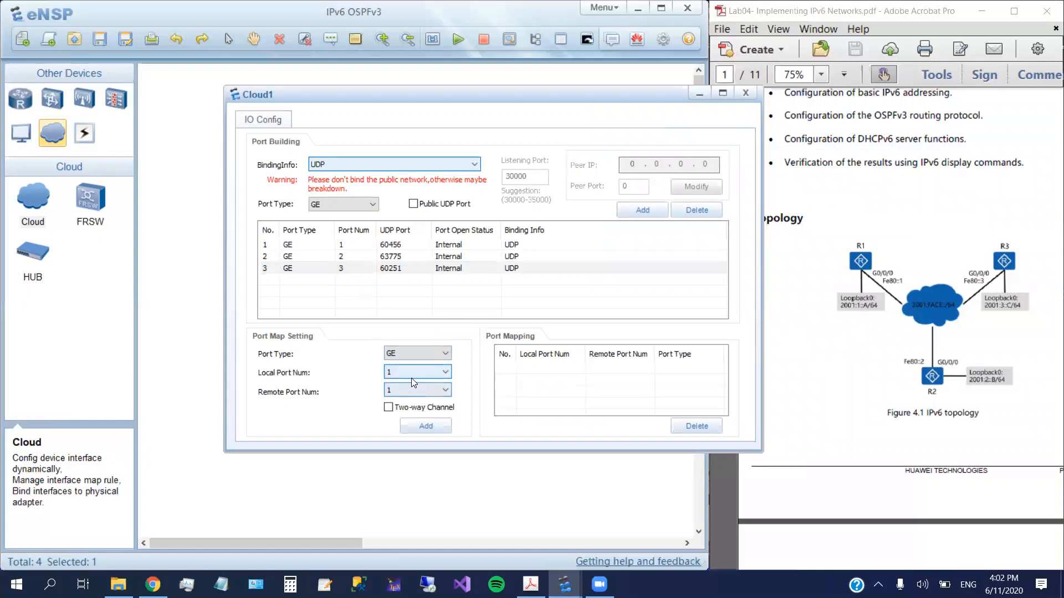
click(399, 356)
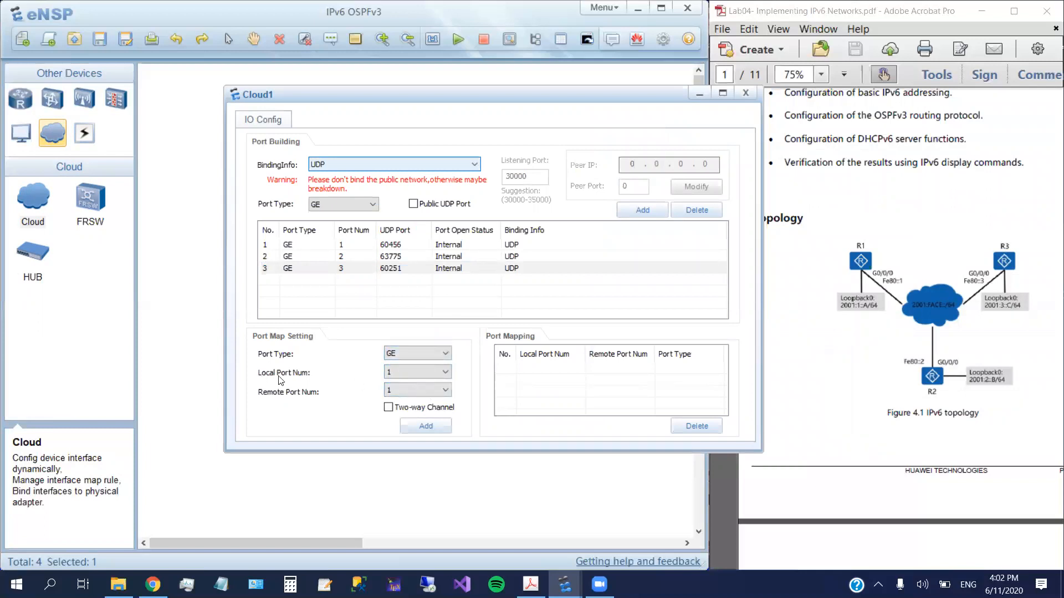
click(437, 392)
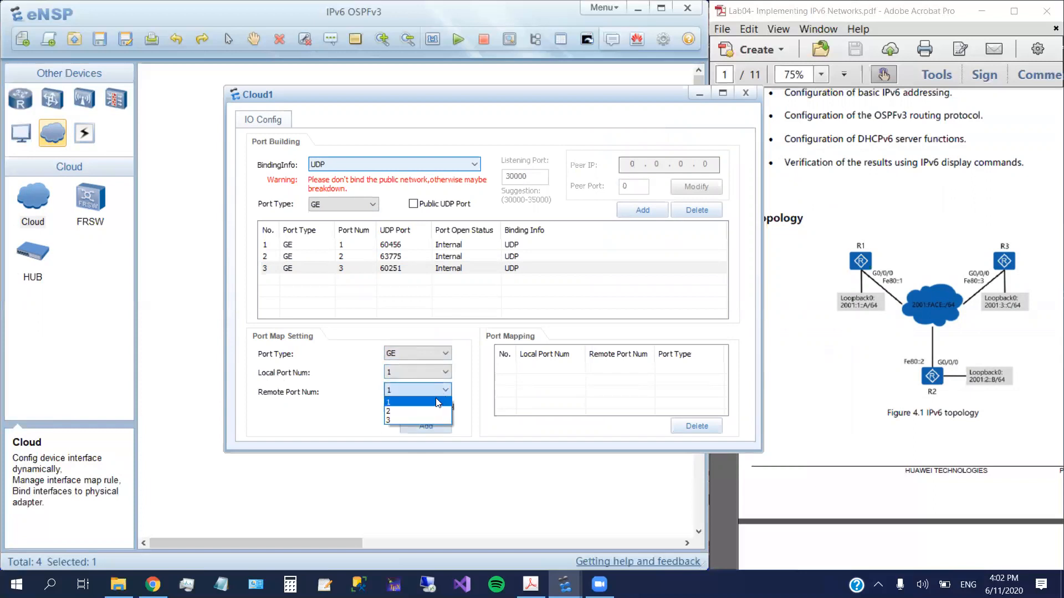
click(408, 411)
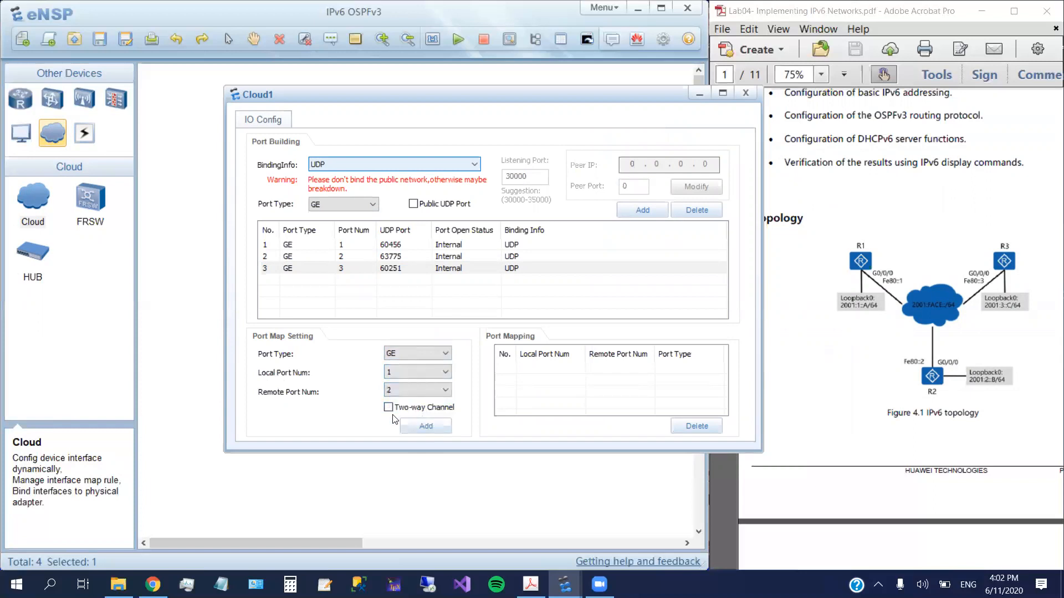
click(426, 430)
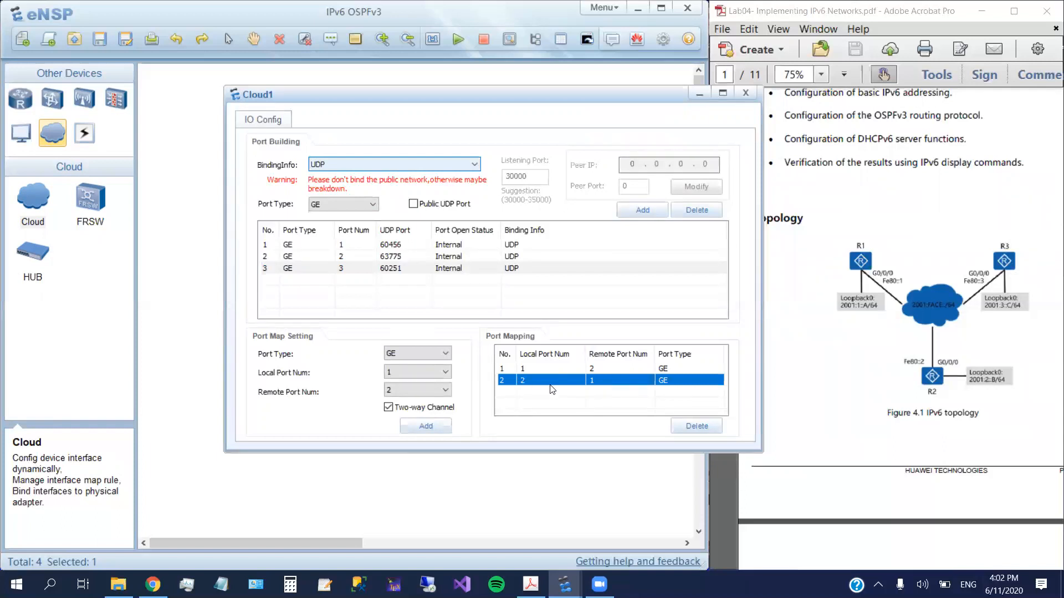
- Add two-way GE mappings from local port 1 to remote port 3 and from local port 2 to remote port 3
click(446, 390)
click(404, 420)
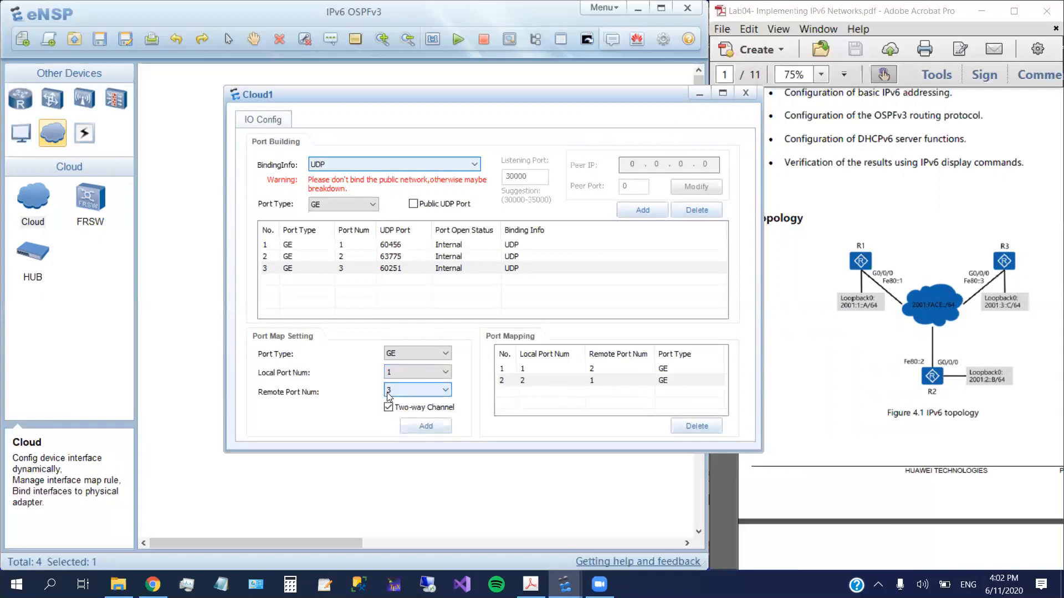
click(426, 426)
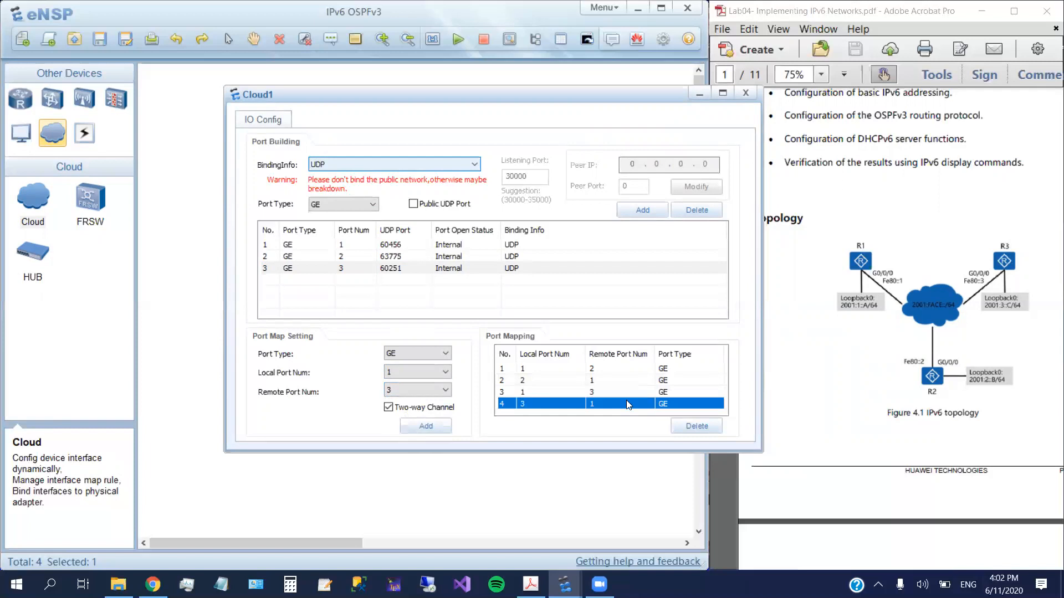
click(447, 375)
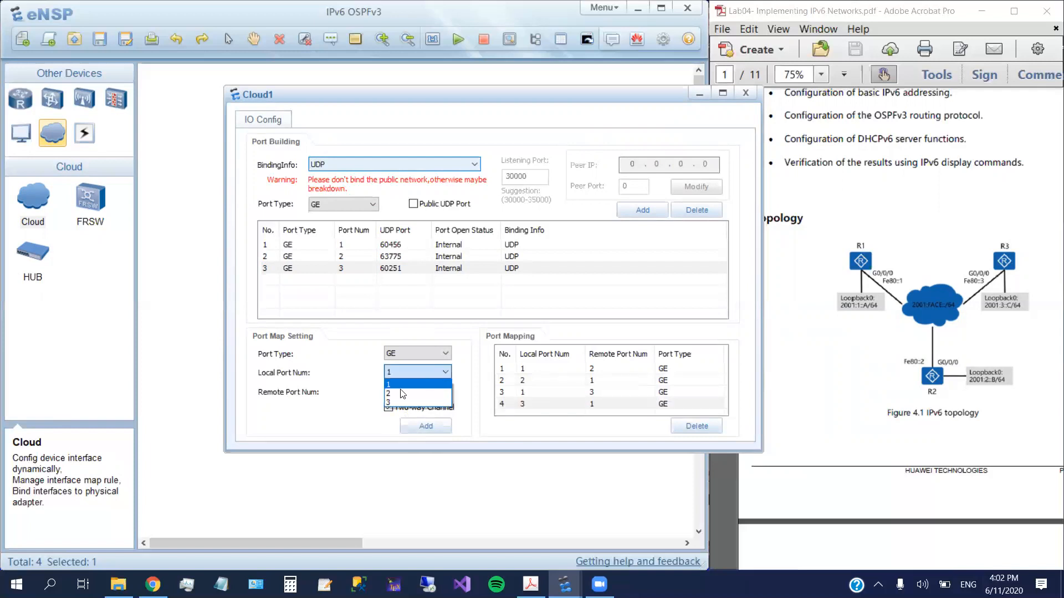
click(398, 391)
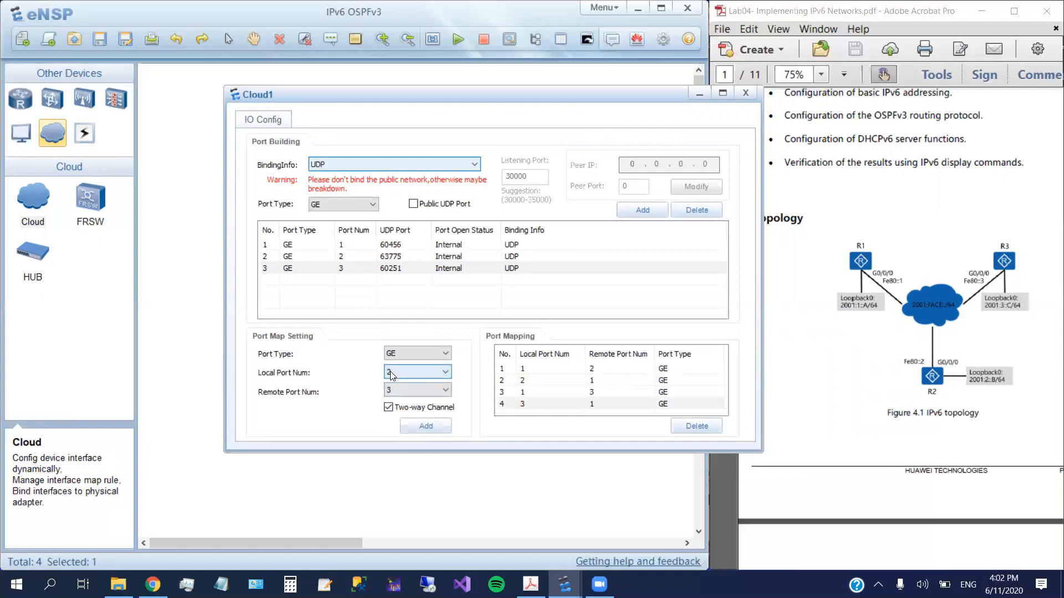
click(427, 426)
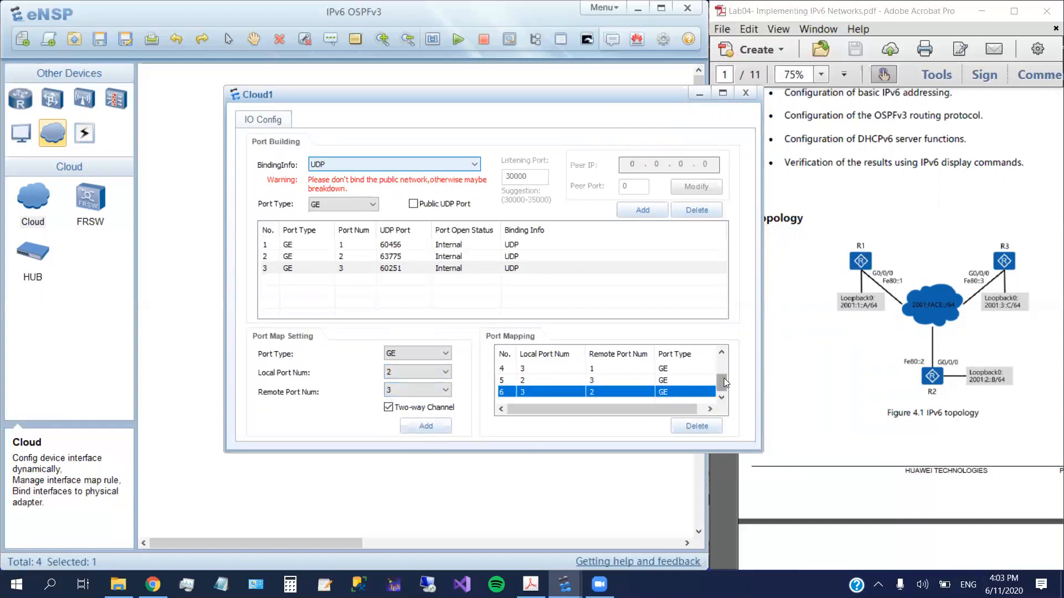
- Enlarge Cloud1's configuration window and check all entries of its port mapping list
drag(723, 382, 722, 367)
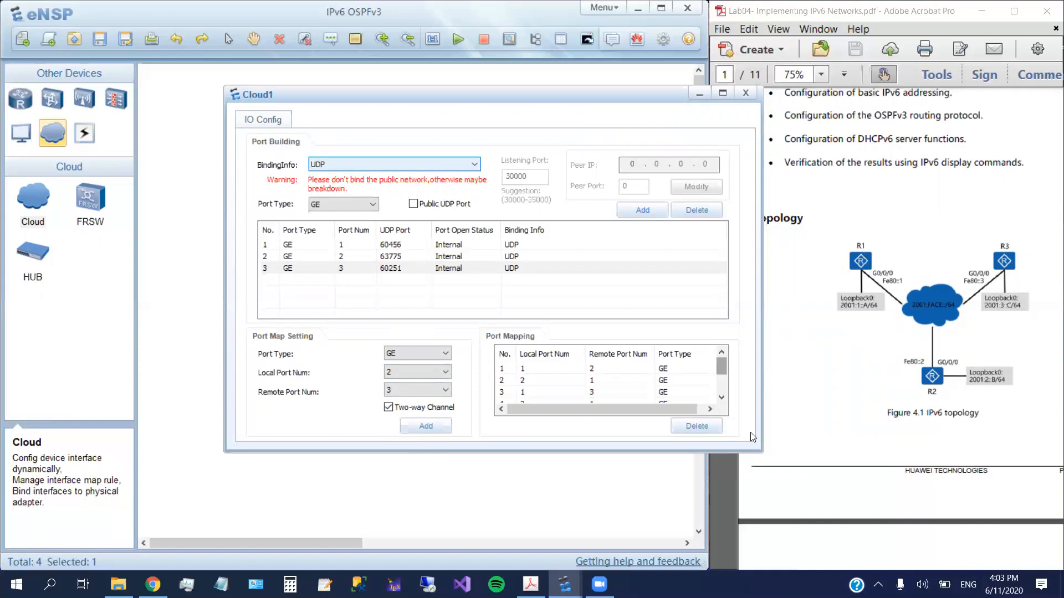
drag(760, 452, 856, 552)
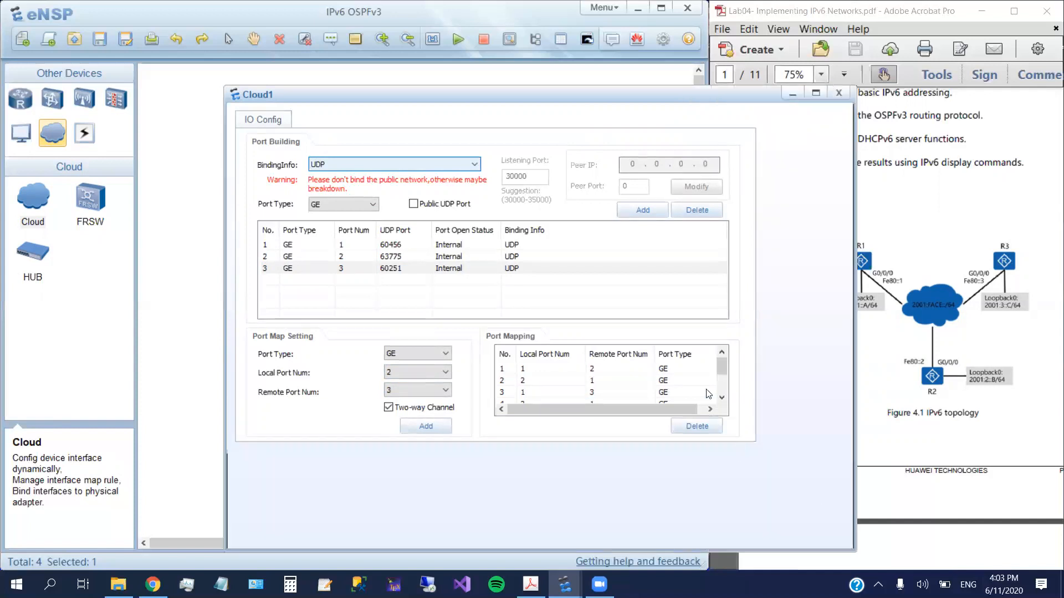
drag(636, 93, 582, 39)
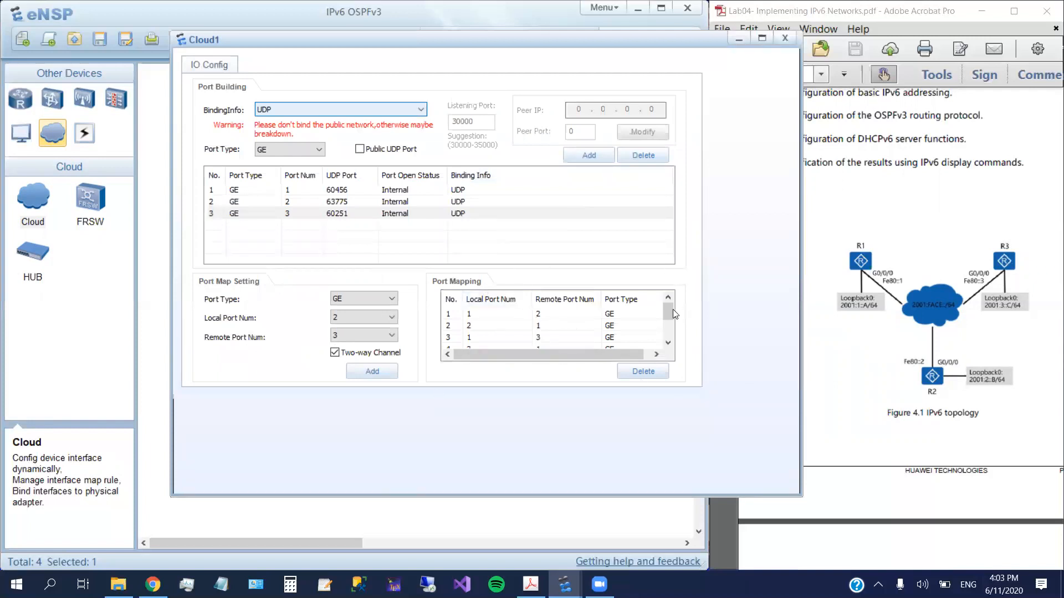
drag(669, 311, 667, 334)
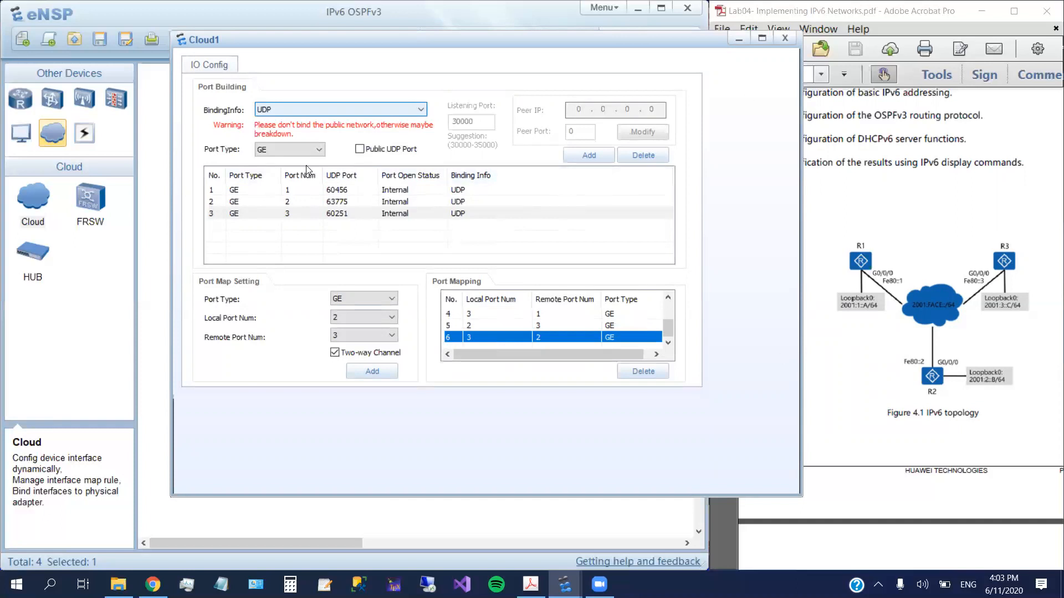
- Close Cloud1's configuration and connect AR1's GE 0/0/0 to Cloud1's GE 0/0/1 with a copper link
click(783, 39)
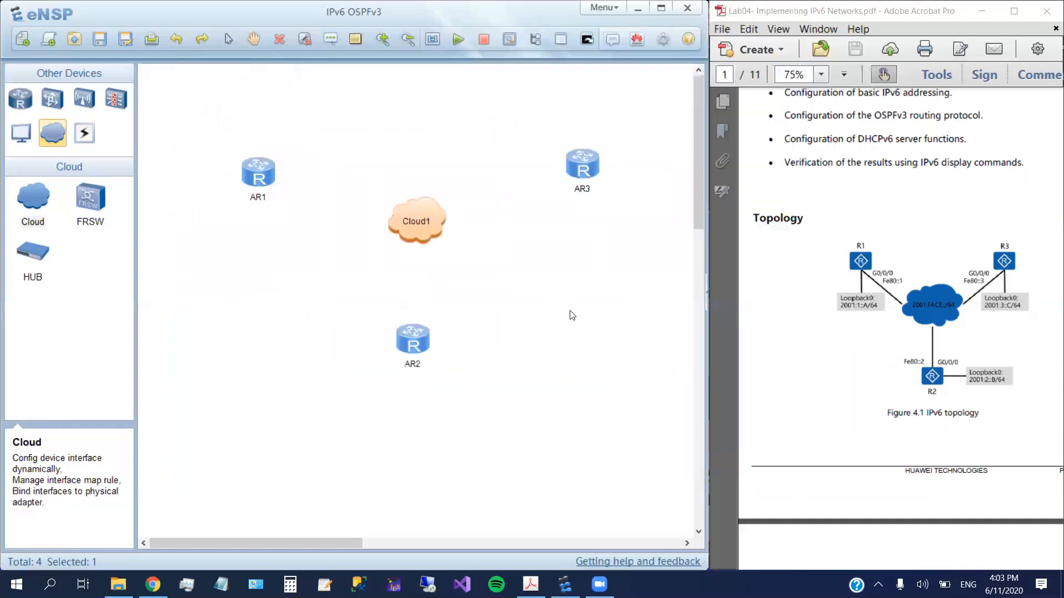
click(84, 133)
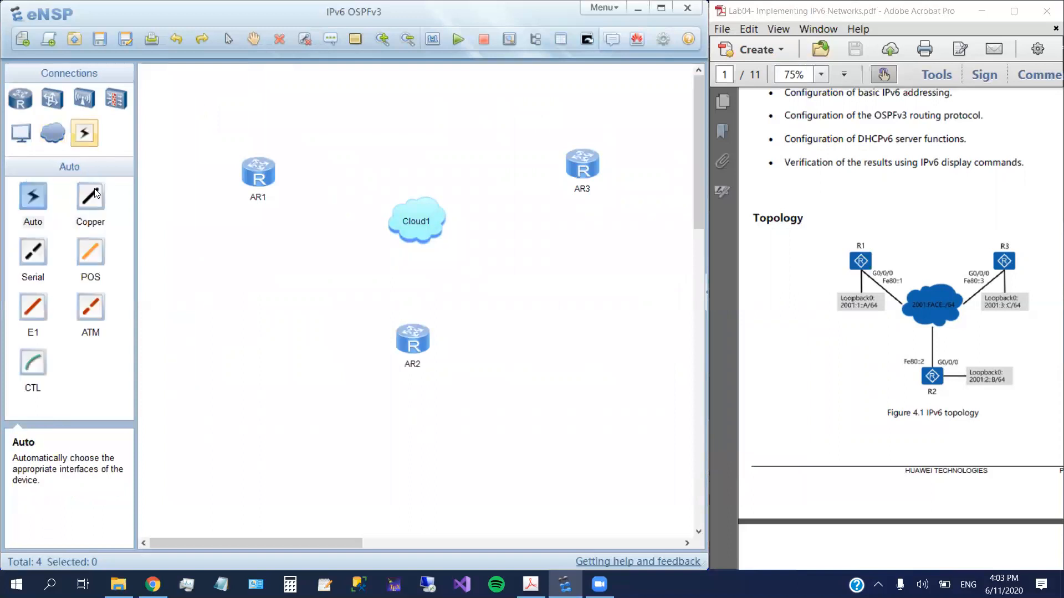
click(92, 195)
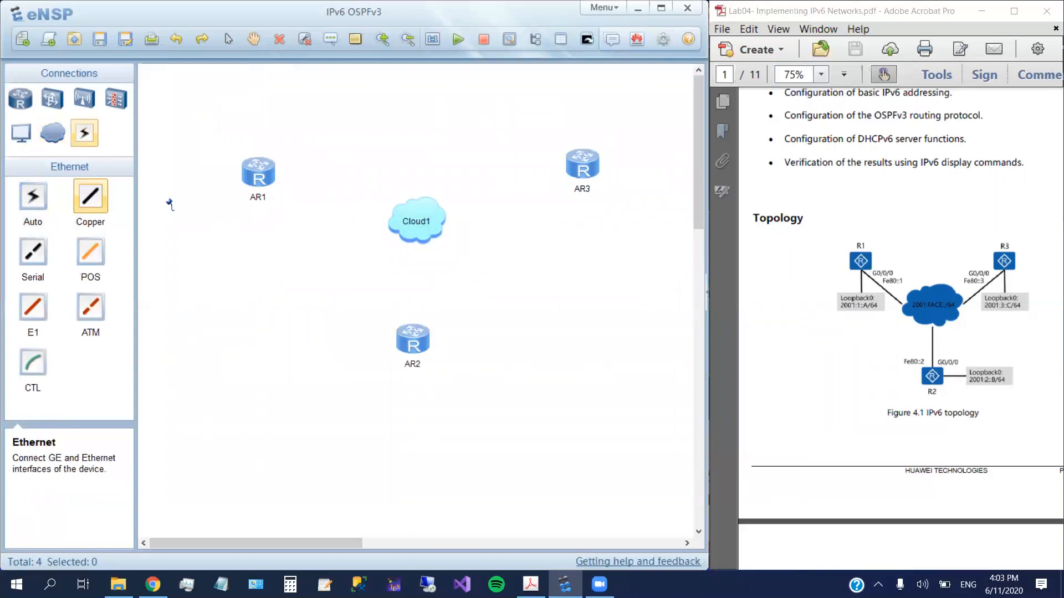
click(260, 176)
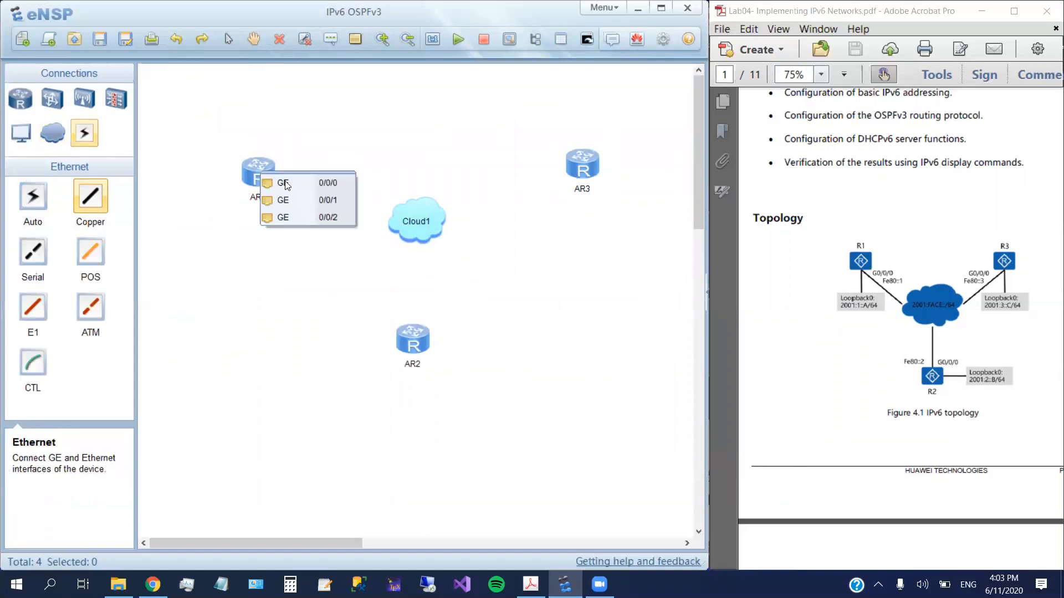
click(277, 183)
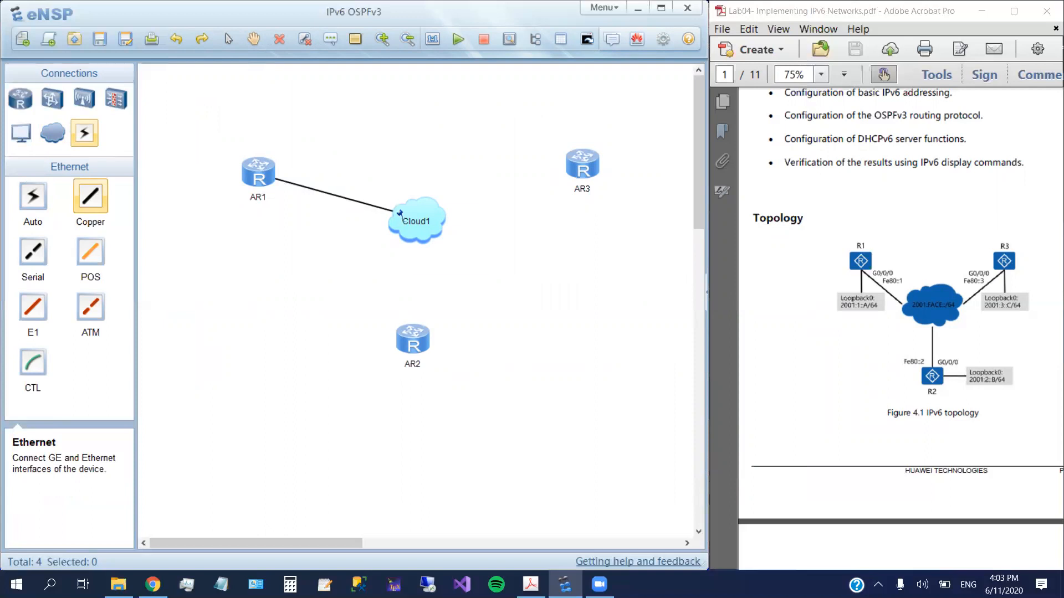
click(413, 223)
click(413, 225)
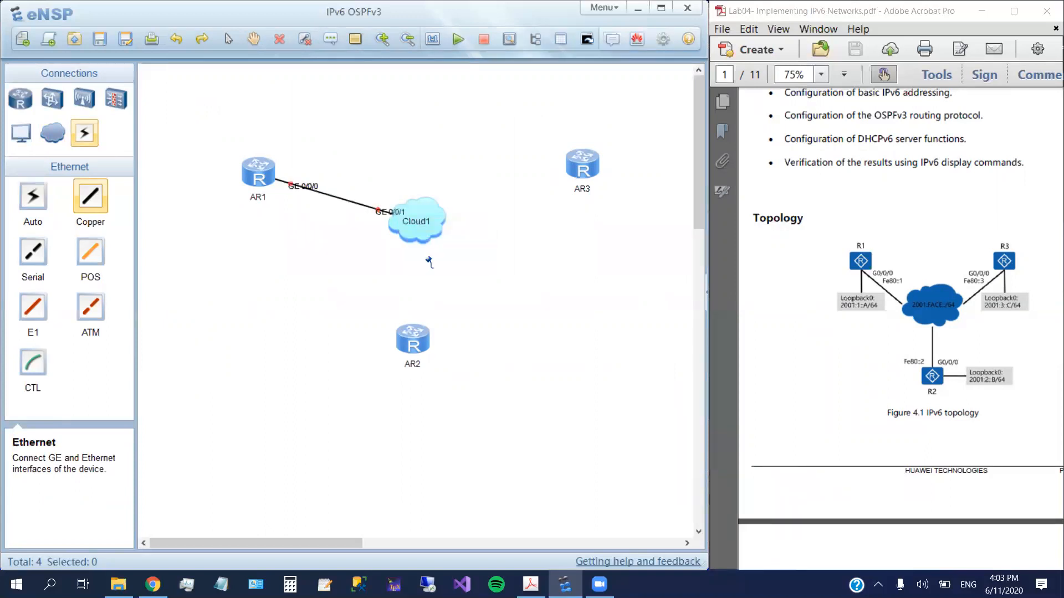
- Connect AR2's GE 0/0/0 to Cloud1's GE 0/0/2 with a copper link
click(415, 334)
click(421, 346)
click(416, 235)
click(465, 245)
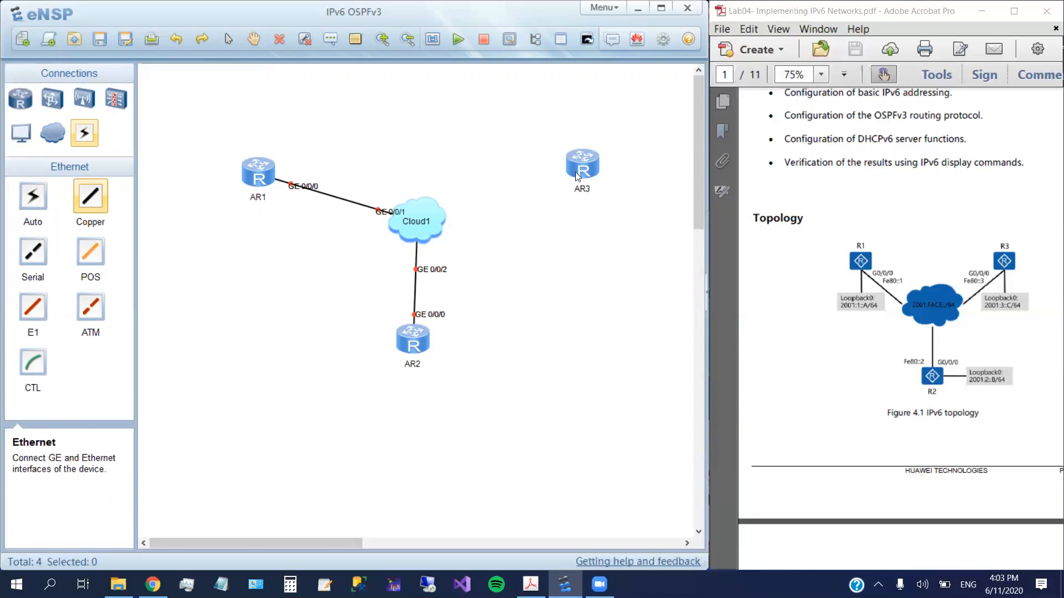
- Connect AR3's GE 0/0/0 to Cloud1's GE 0/0/3 with a copper link
click(580, 170)
click(609, 181)
click(439, 215)
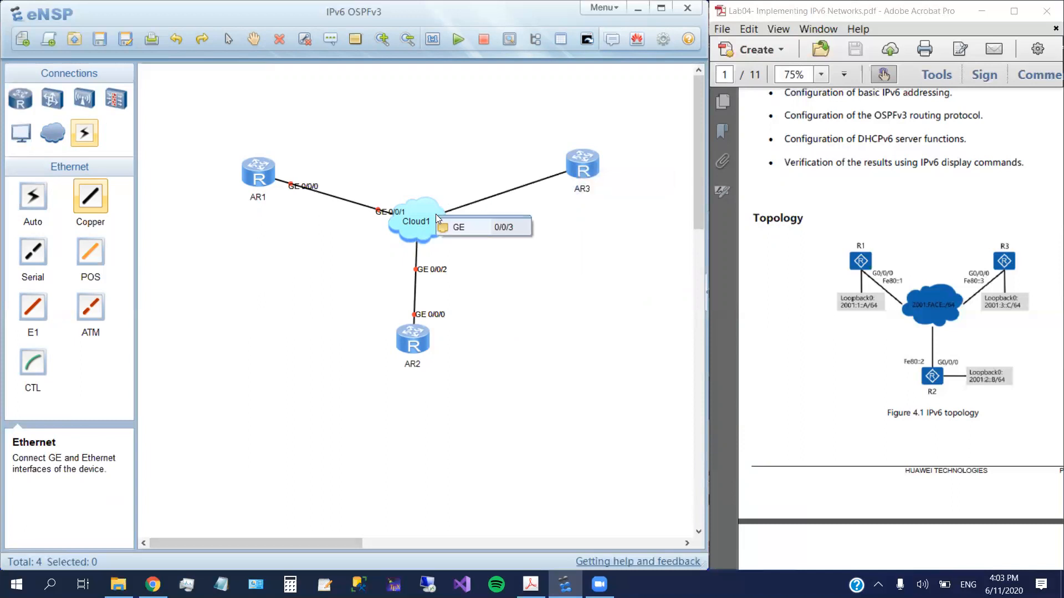
click(472, 227)
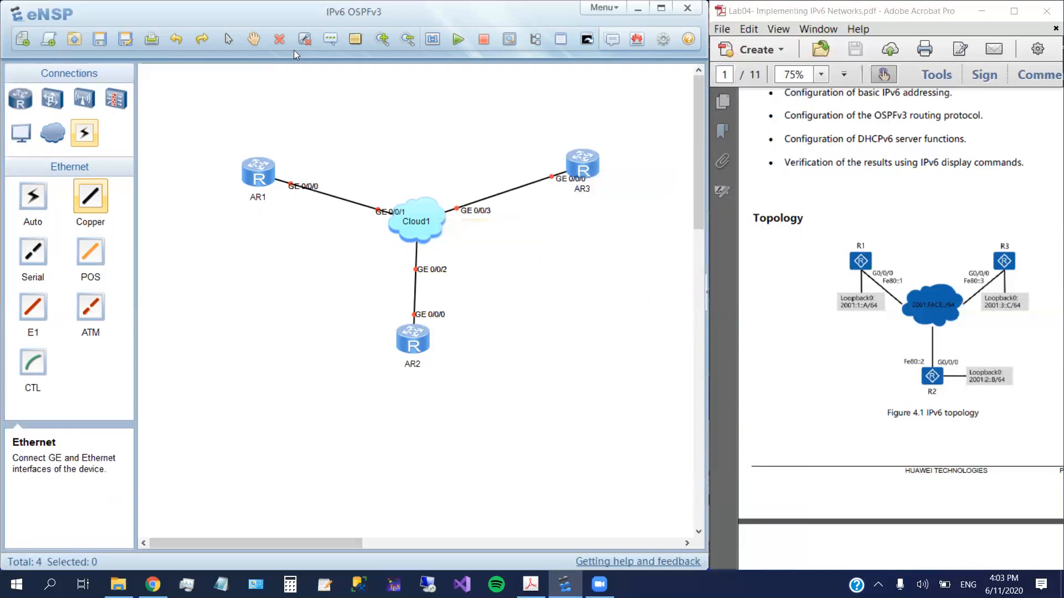
- Move the interface labels clear of the three links and align AR2 directly beneath Cloud1
click(225, 39)
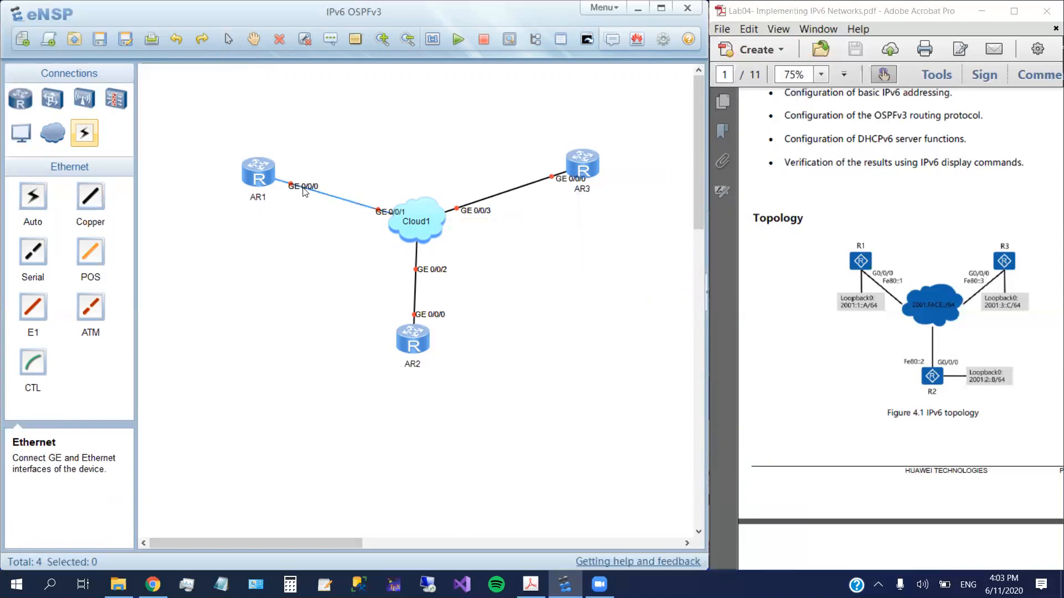
drag(303, 175, 304, 164)
drag(393, 211, 383, 197)
drag(480, 213, 461, 199)
drag(568, 179, 537, 169)
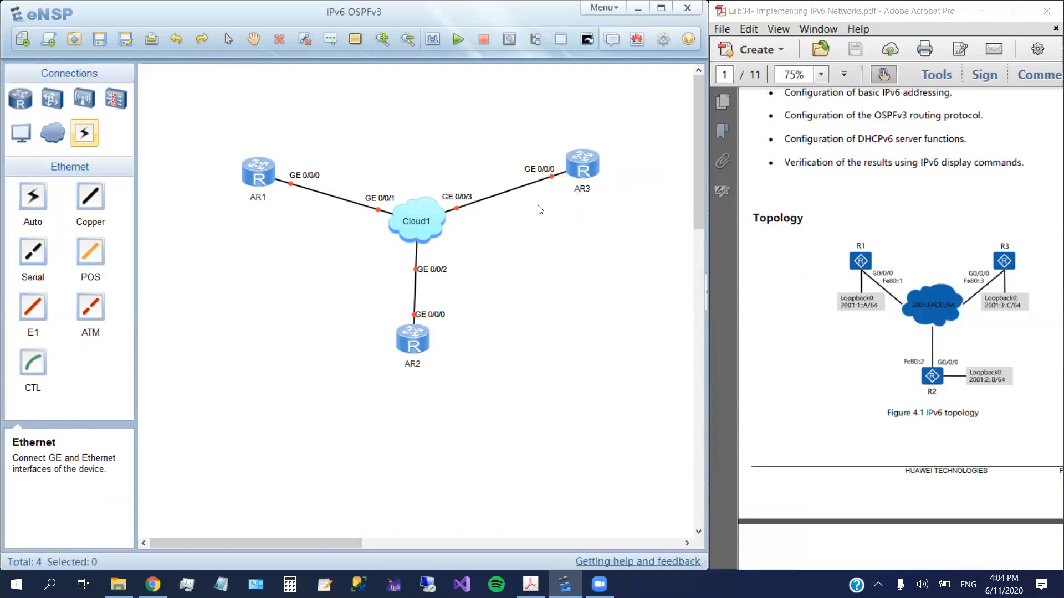
drag(432, 272, 440, 271)
drag(442, 317, 422, 343)
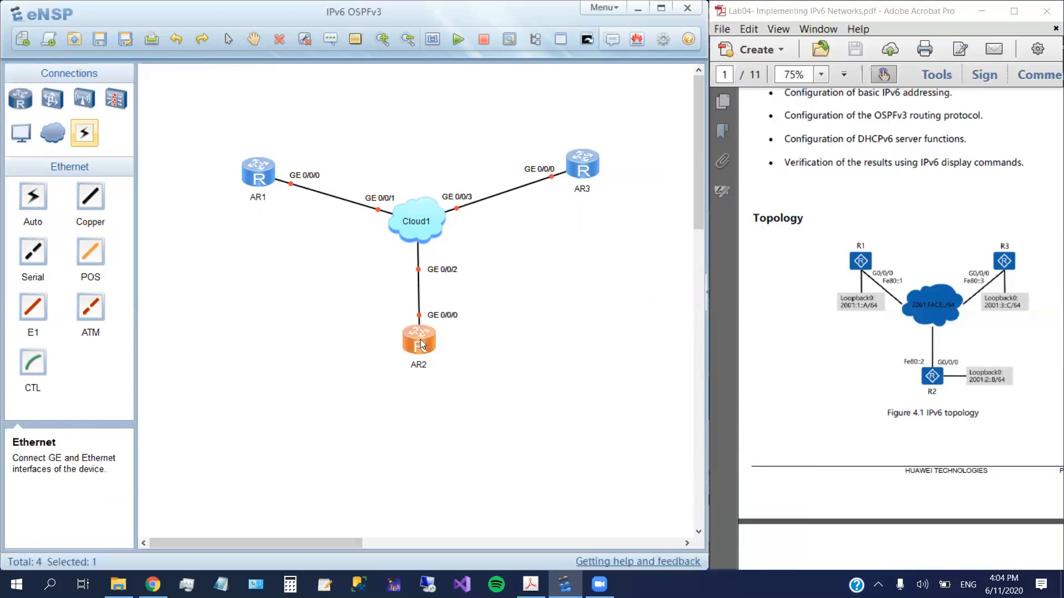
click(572, 251)
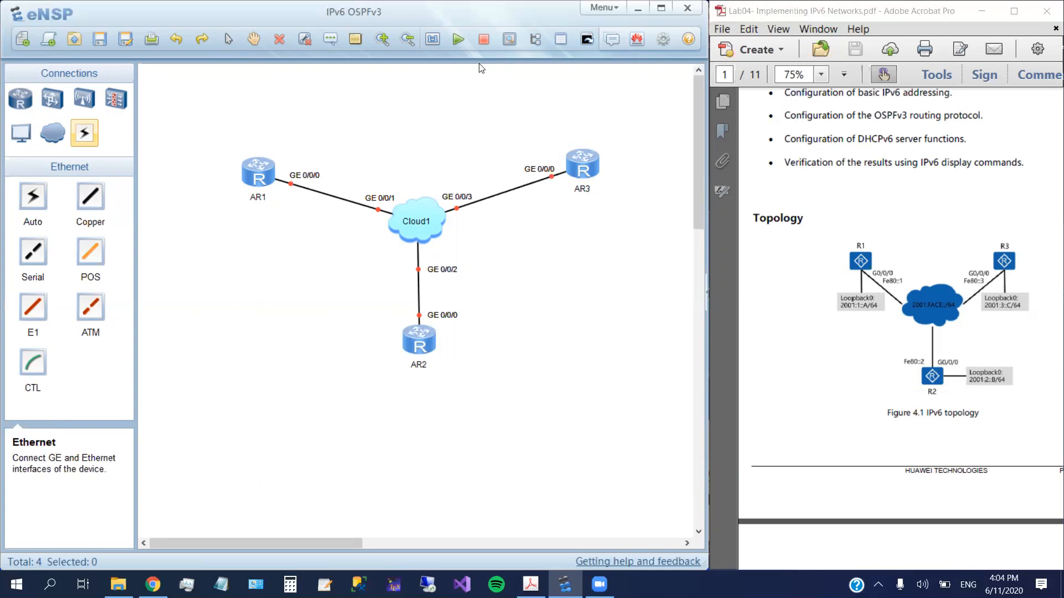
- Start all devices in the topology and open the command-line consoles of AR1 and AR2
click(458, 39)
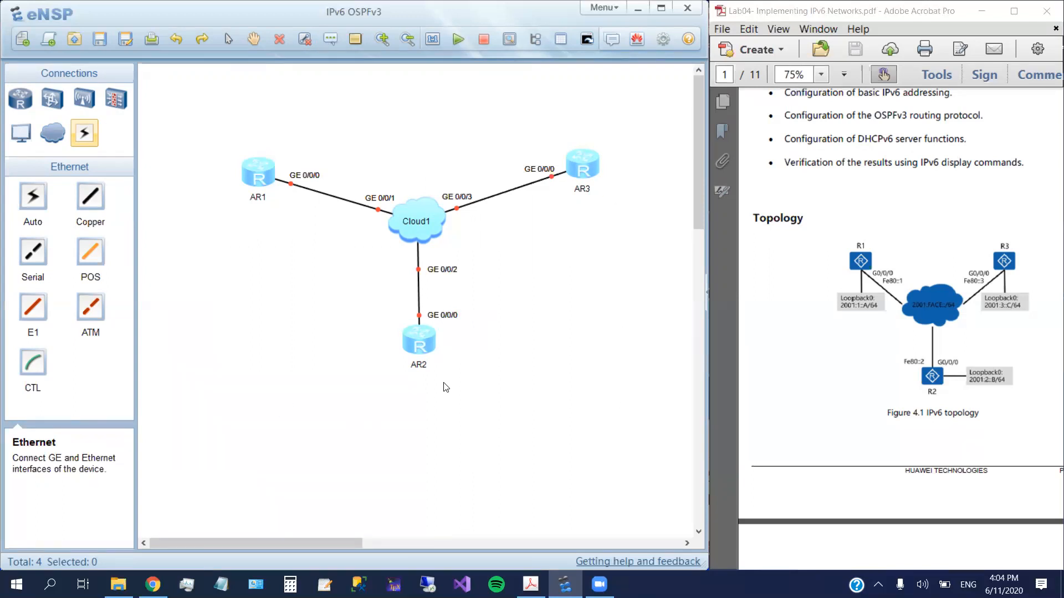
double_click(252, 178)
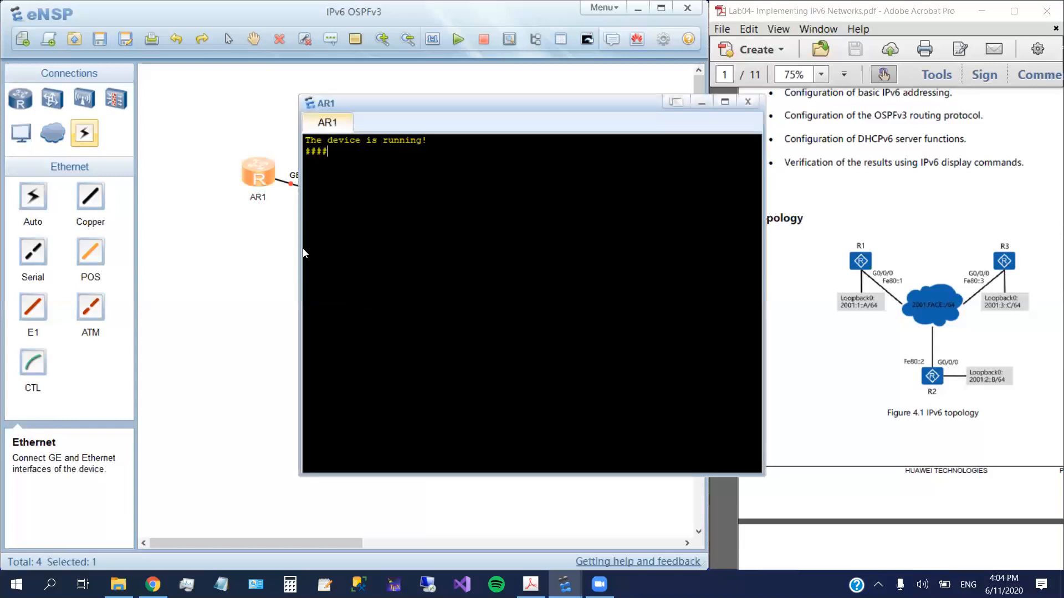
click(237, 316)
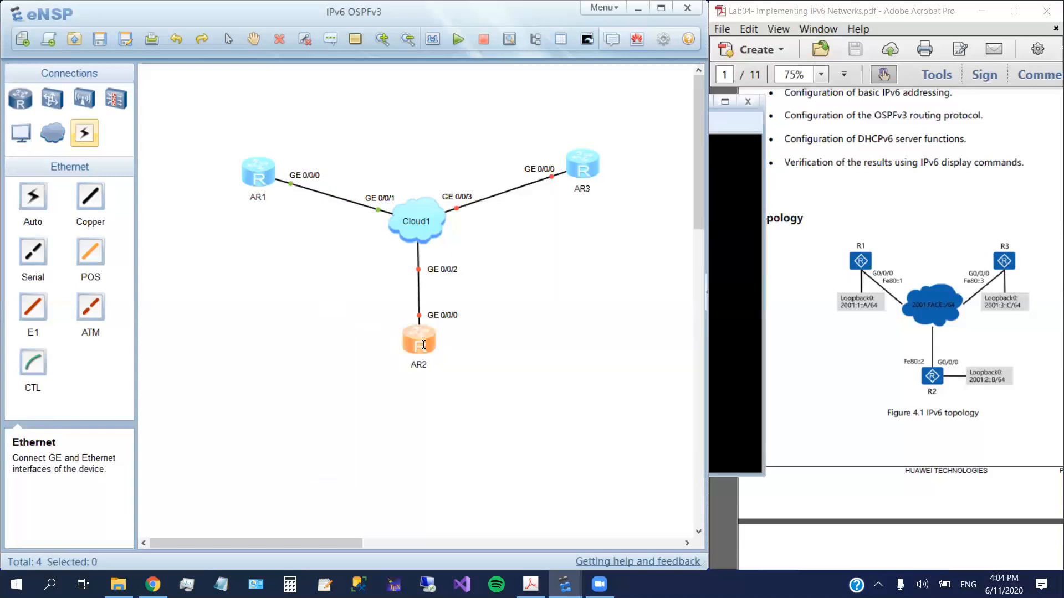
double_click(422, 345)
click(675, 103)
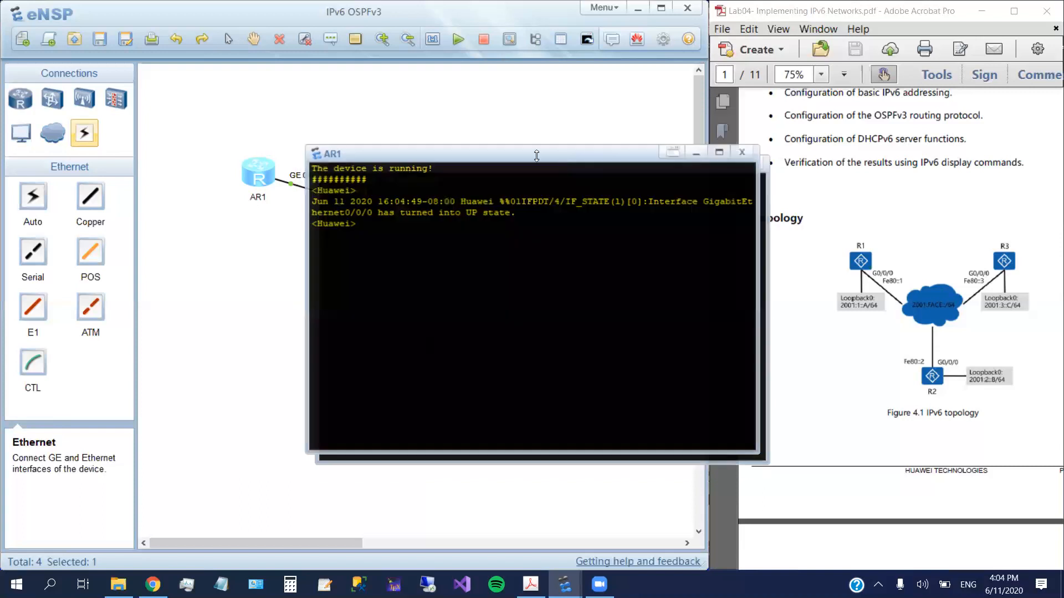
drag(527, 168, 741, 138)
click(407, 151)
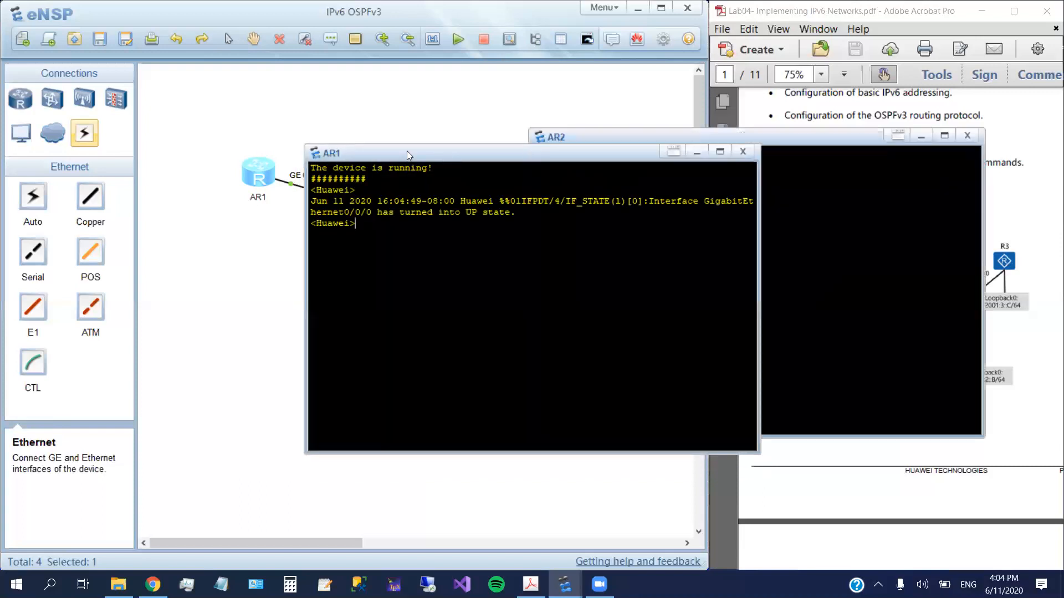
drag(406, 151, 214, 178)
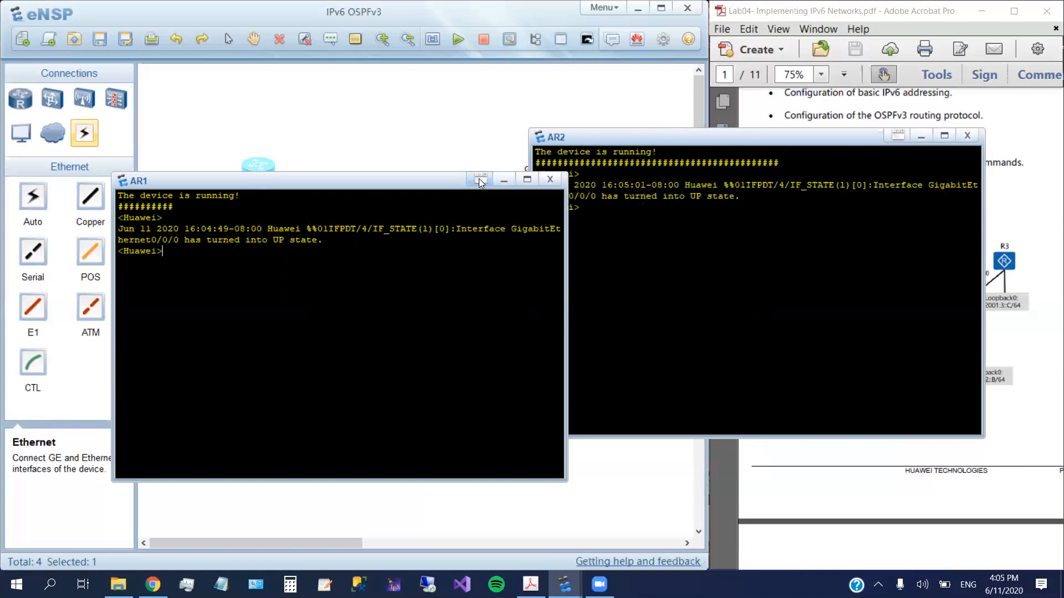
click(480, 181)
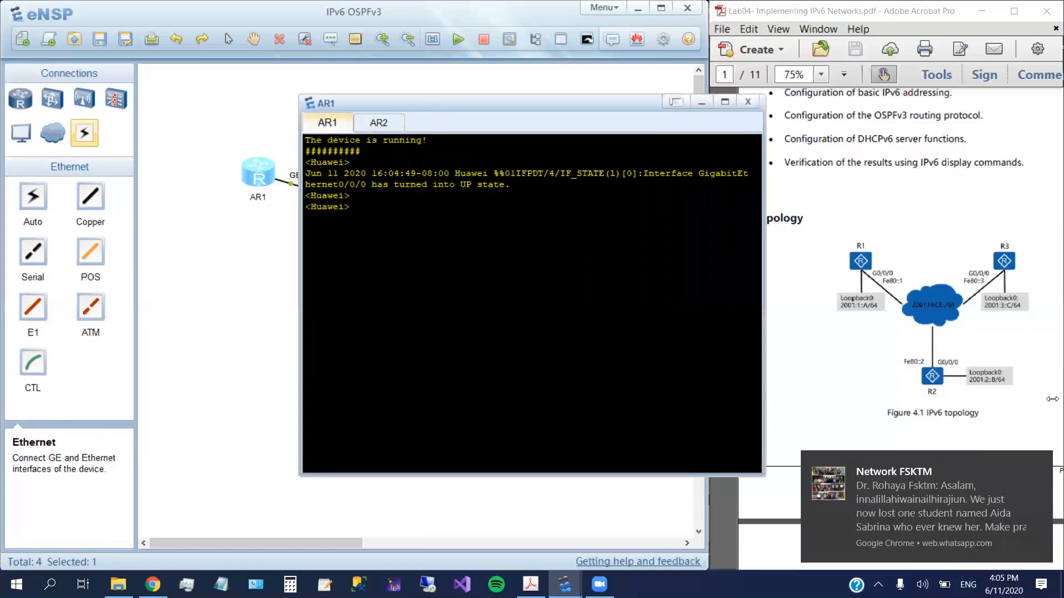
- Reposition the combined console window over the topology and add AR3's console to it
drag(430, 100, 362, 143)
click(1038, 465)
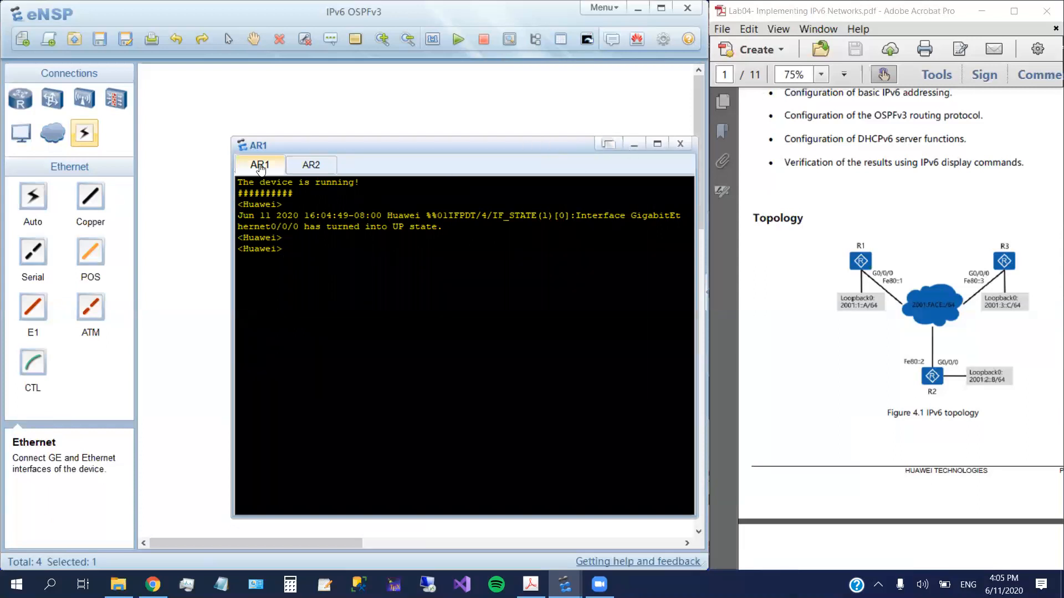
click(634, 144)
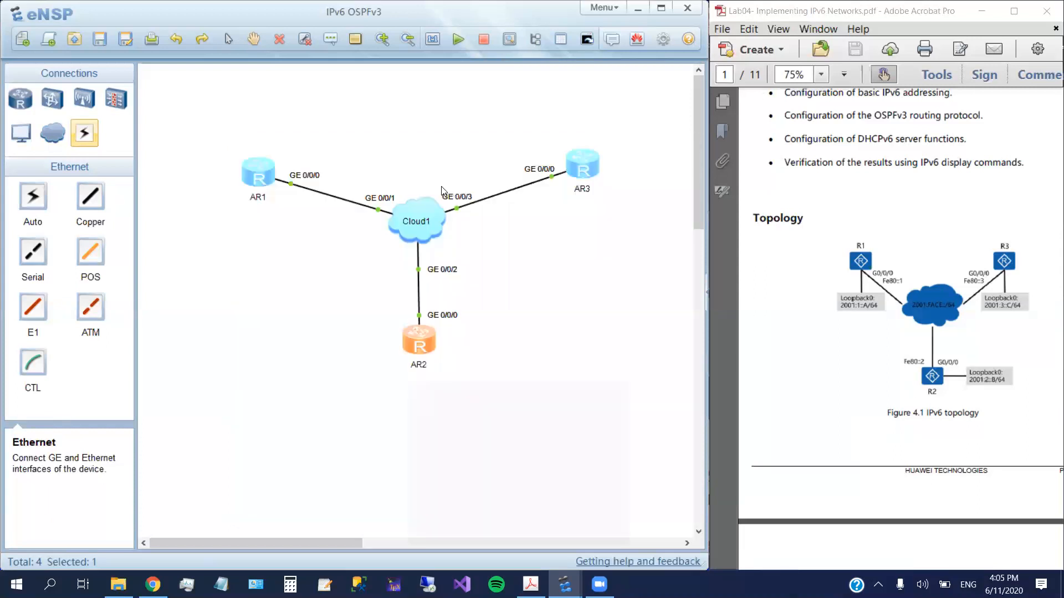
double_click(589, 166)
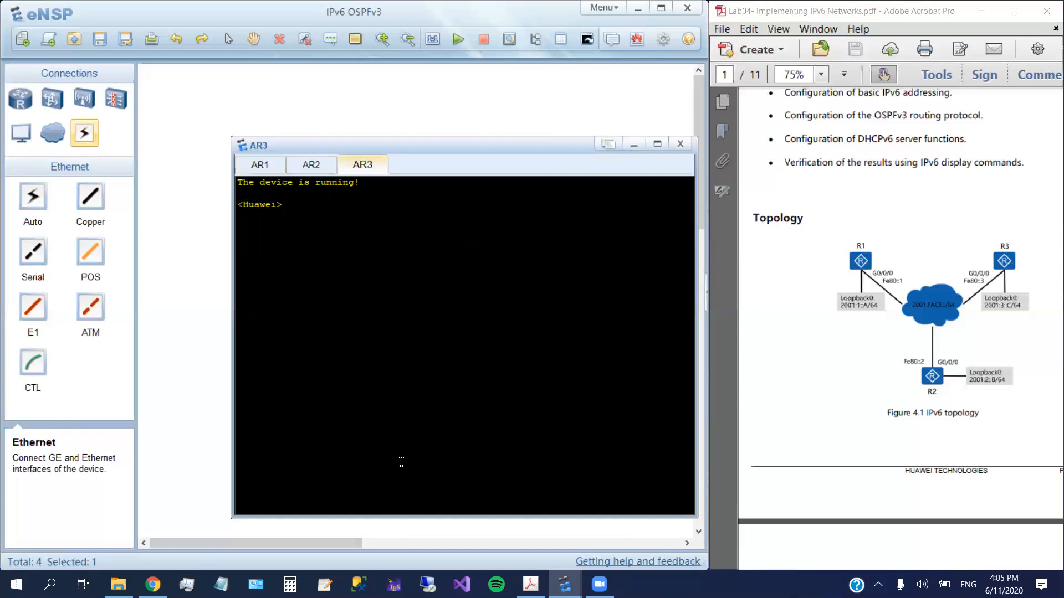
click(153, 584)
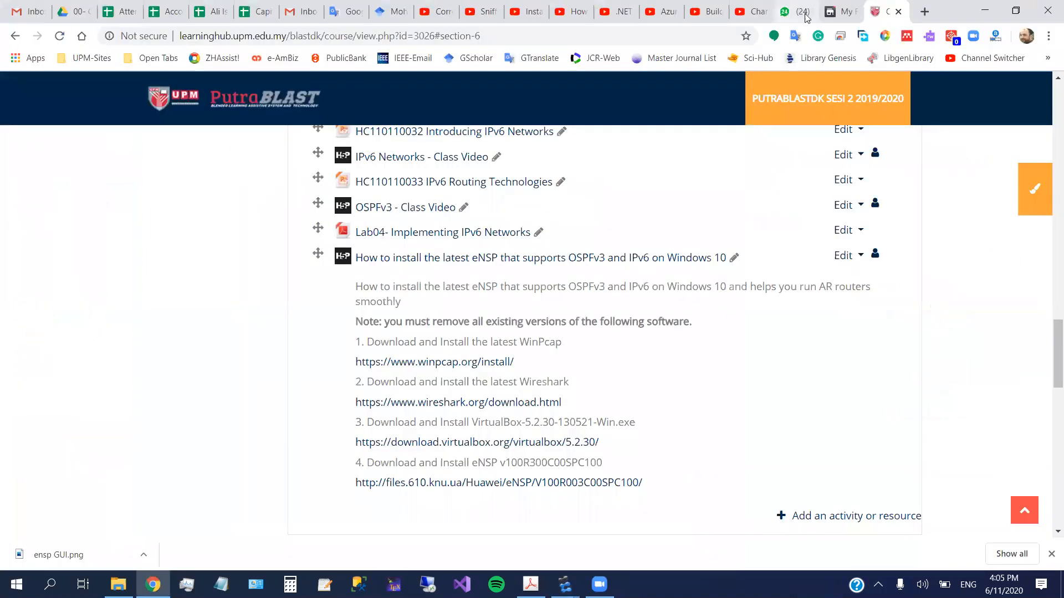
click(798, 11)
click(807, 11)
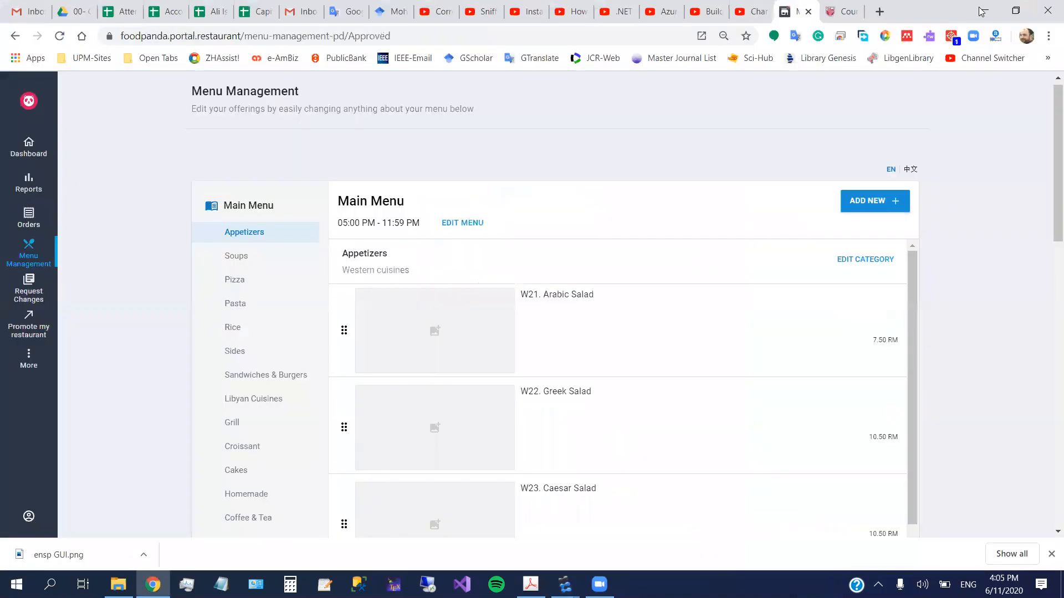
click(984, 11)
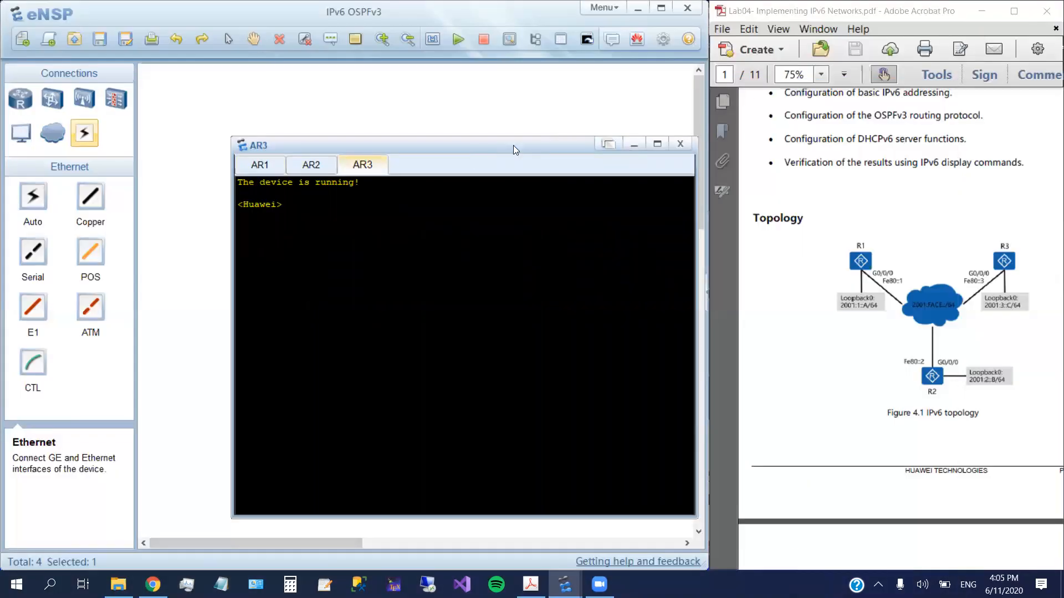
- Minimize the router consoles and review the topology and scenario sections of the Lab04 guide
click(634, 144)
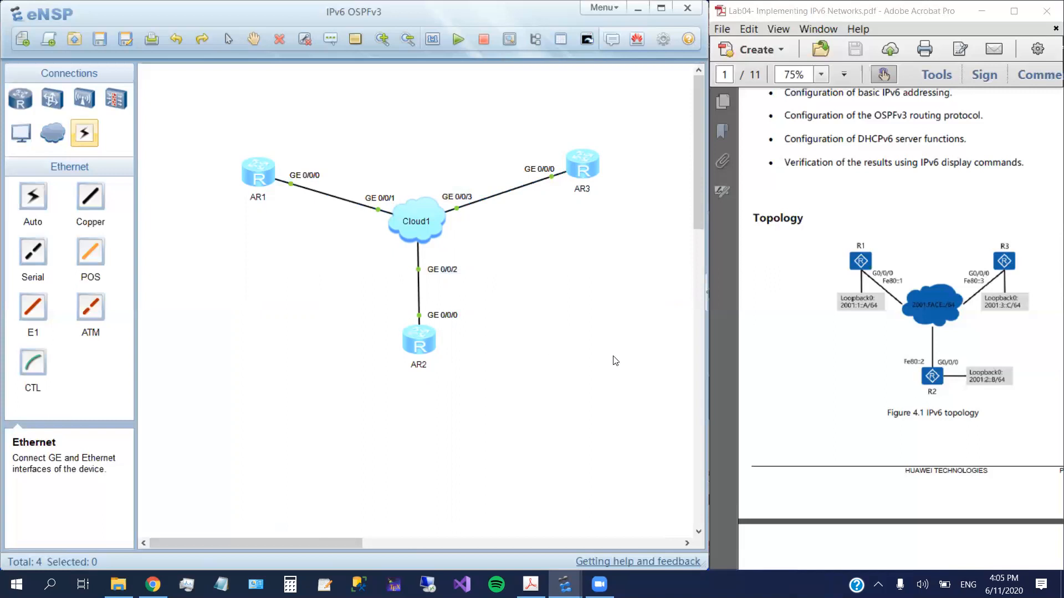
scroll(940, 388, down, 5)
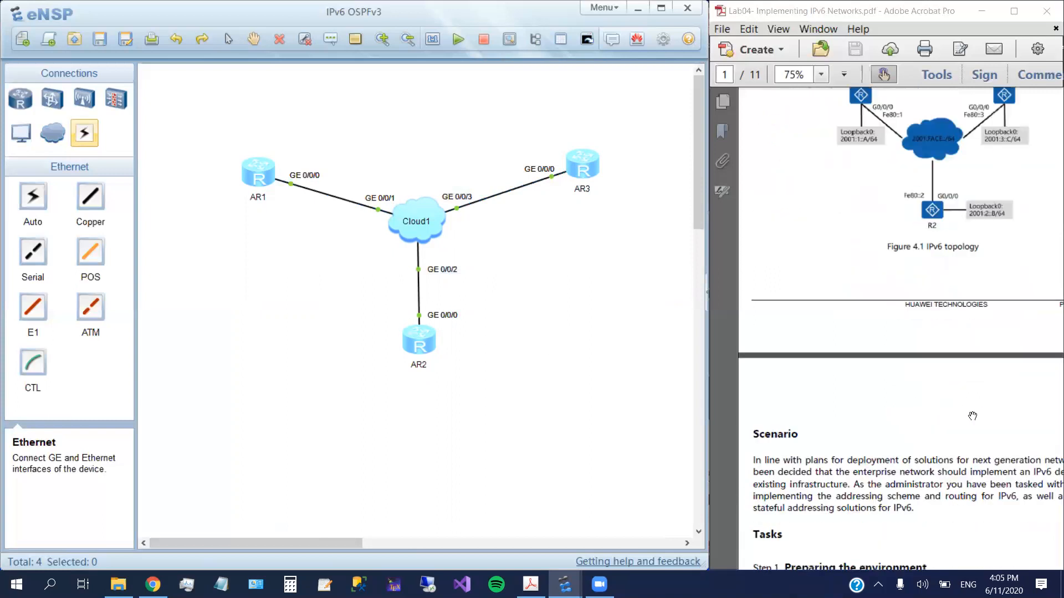
scroll(941, 409, up, 2)
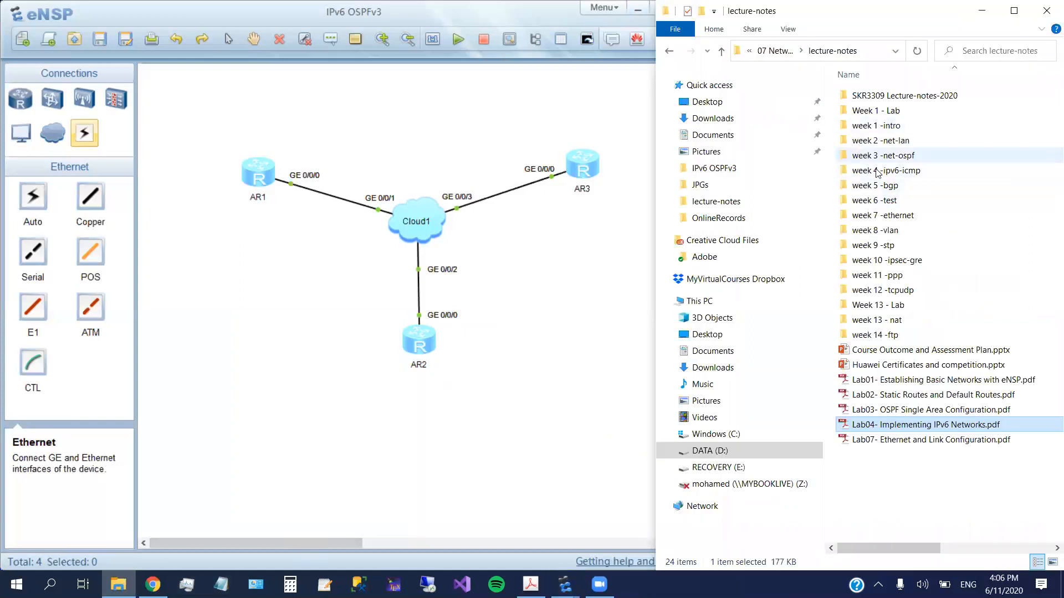
- Open the "week 4 -ipv6-icmp" lecture folder and select "HC110110032 Introducing IPv6 Networks.pptx"
double_click(879, 171)
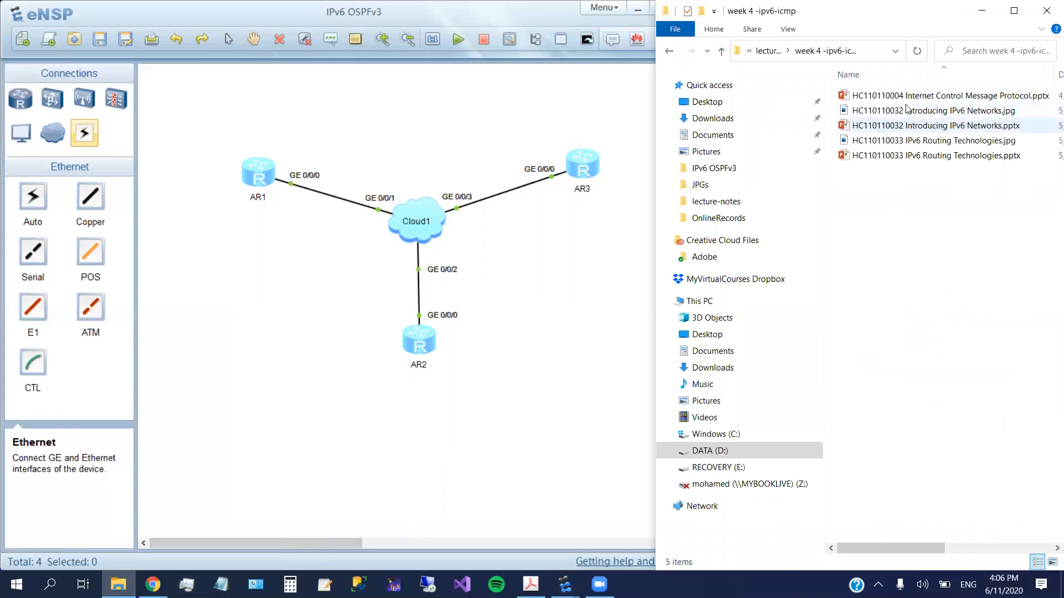
click(942, 128)
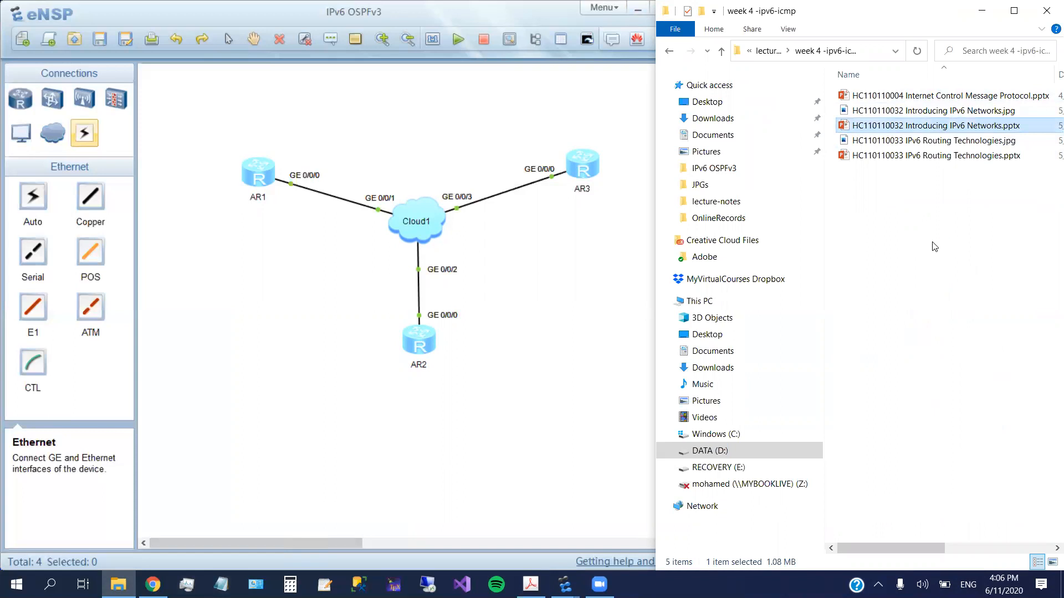
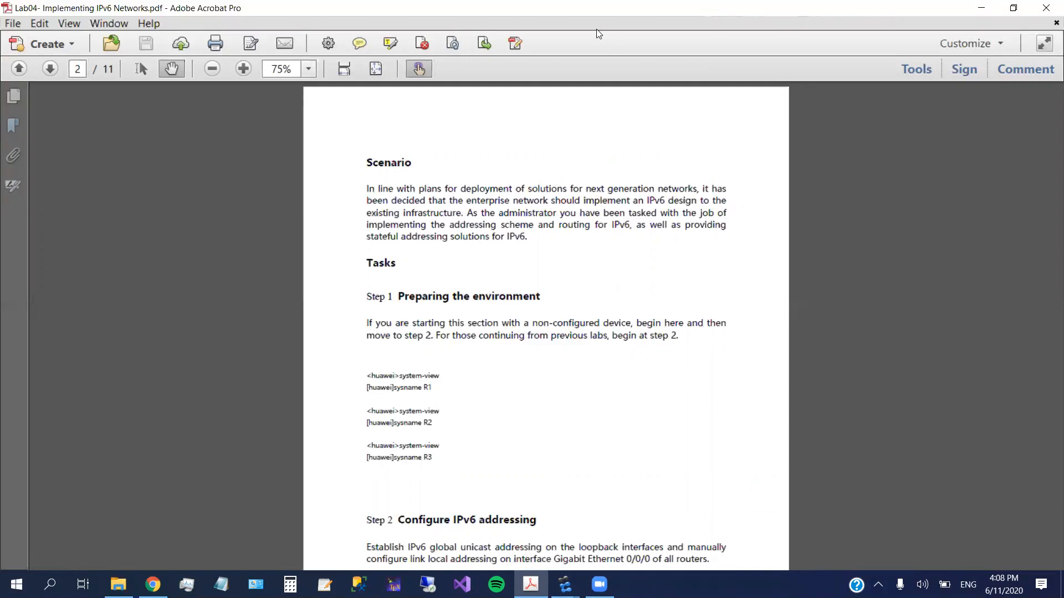
- Dock the Lab04 PDF beside the eNSP topology with its Step 1 and Step 2 commands in view, and reopen AR1's console
key(super+Right)
scroll(943, 380, down, 3)
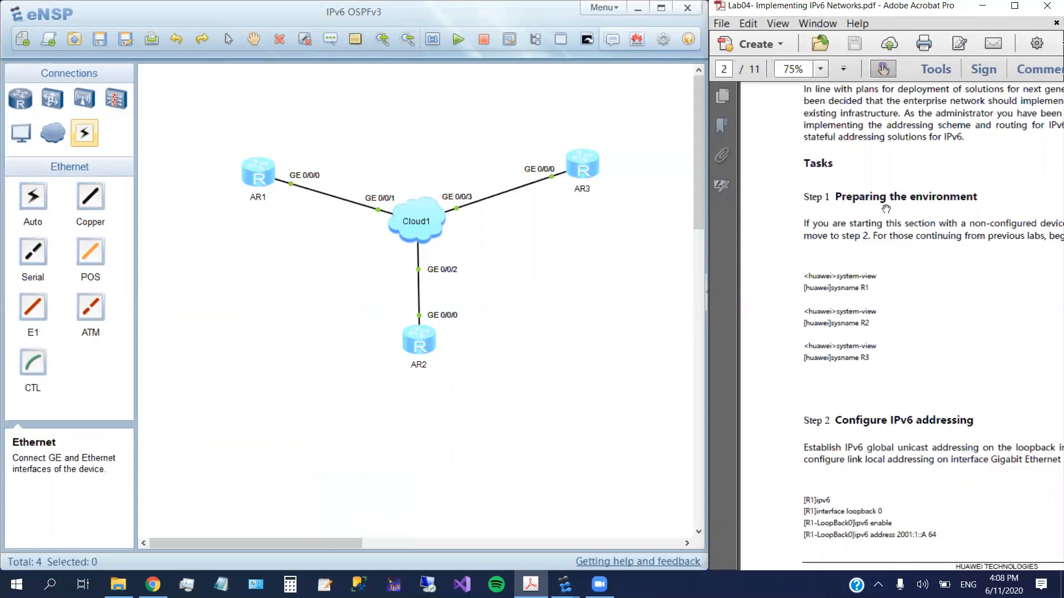
scroll(861, 311, down, 2)
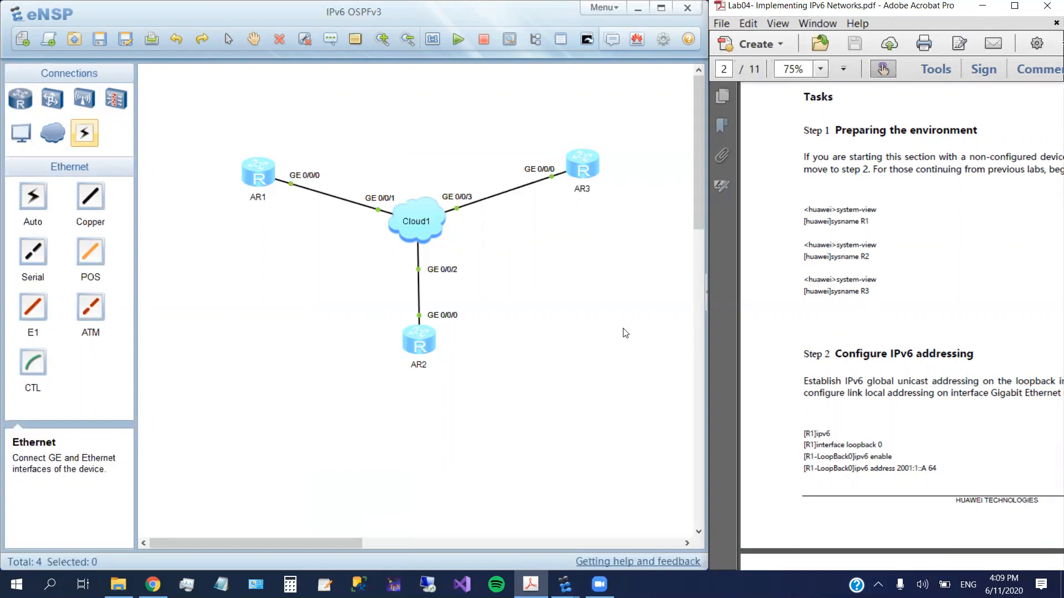
double_click(258, 178)
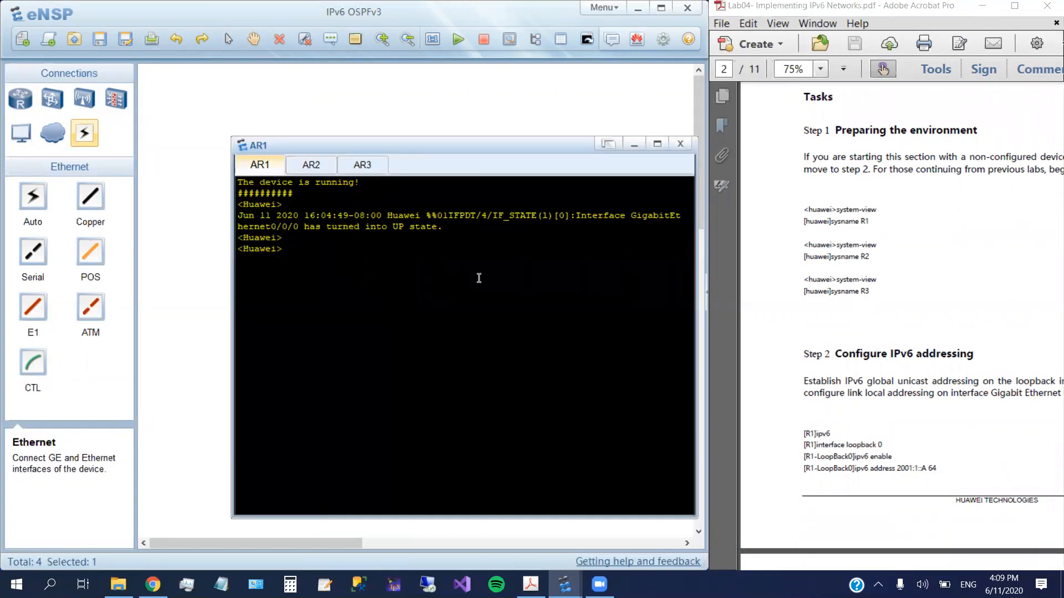
- Turn off terminal logging on AR1 with the undo terminal logging command
text(undo ter)
key(Tab)
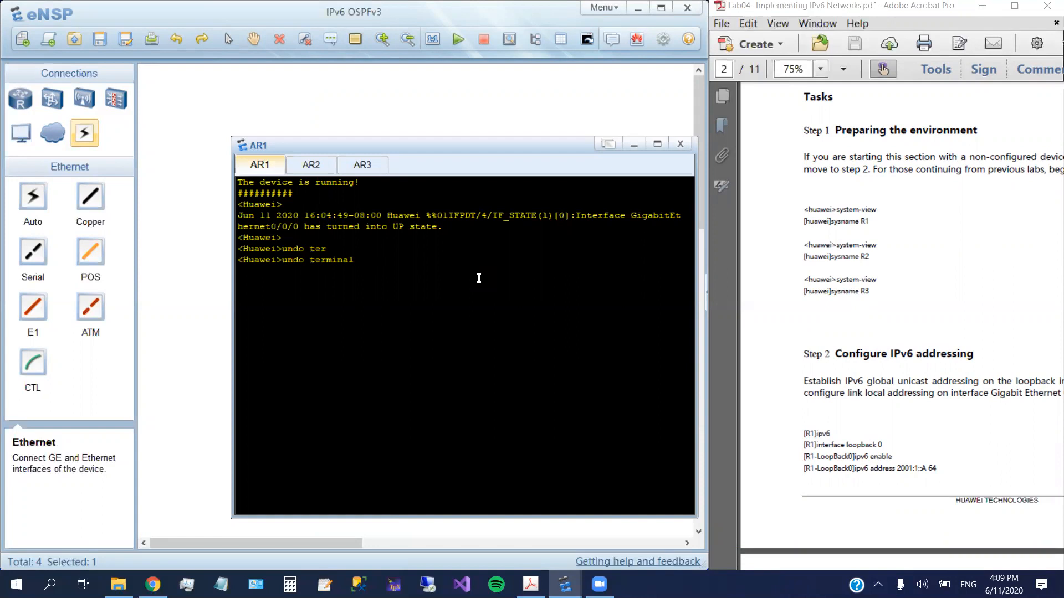
text(lo)
key(Tab)
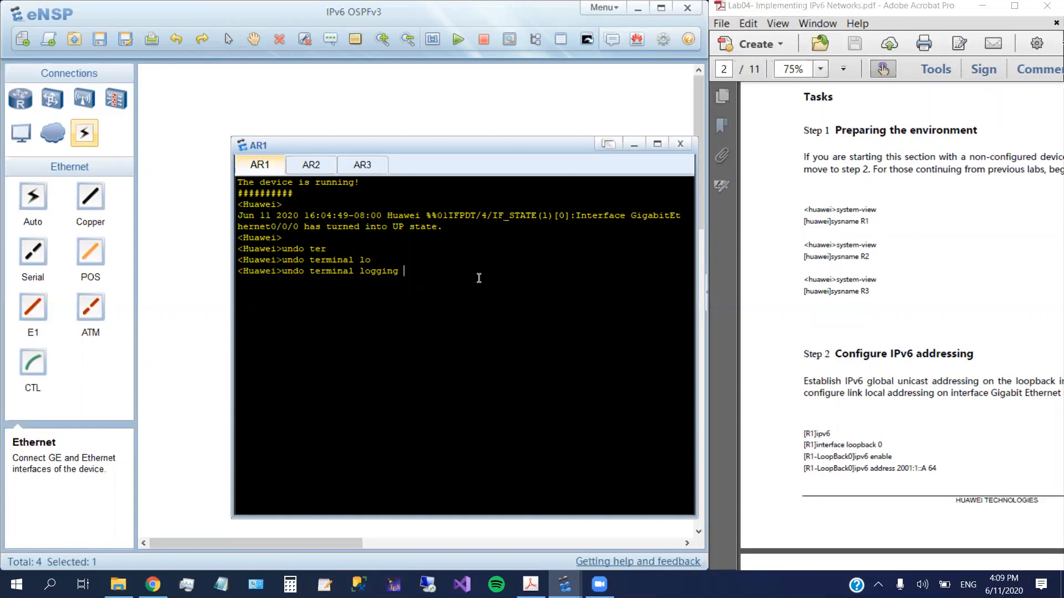
key(Return)
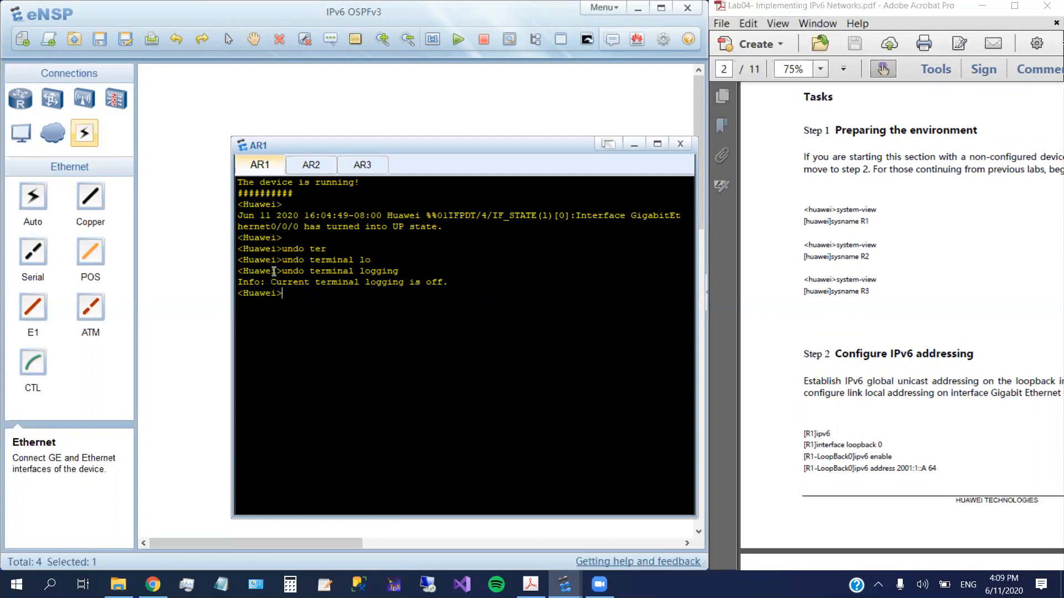
- Copy the undo terminal logging command from AR1's console and run it on AR2
drag(281, 273, 392, 271)
right_click(391, 270)
click(428, 277)
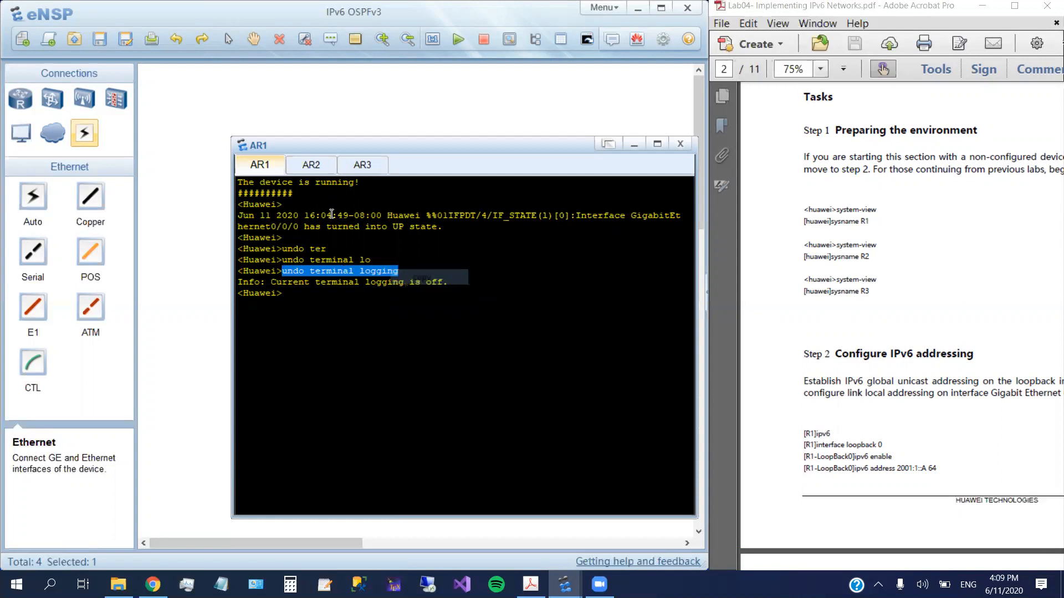
click(310, 166)
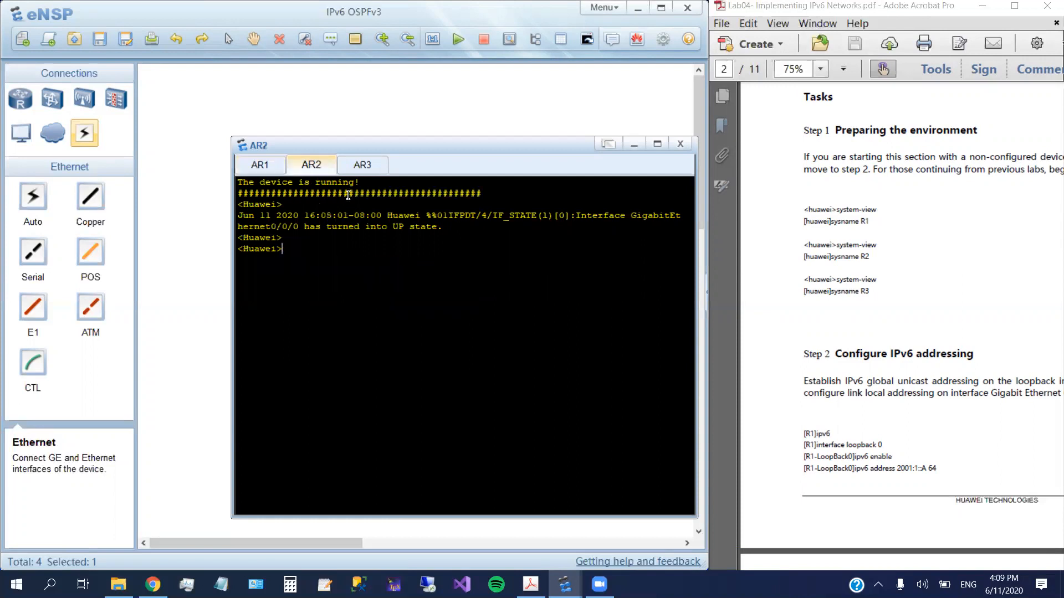
right_click(304, 251)
click(333, 278)
key(Return)
- Run the copied undo terminal logging command on AR3
click(364, 164)
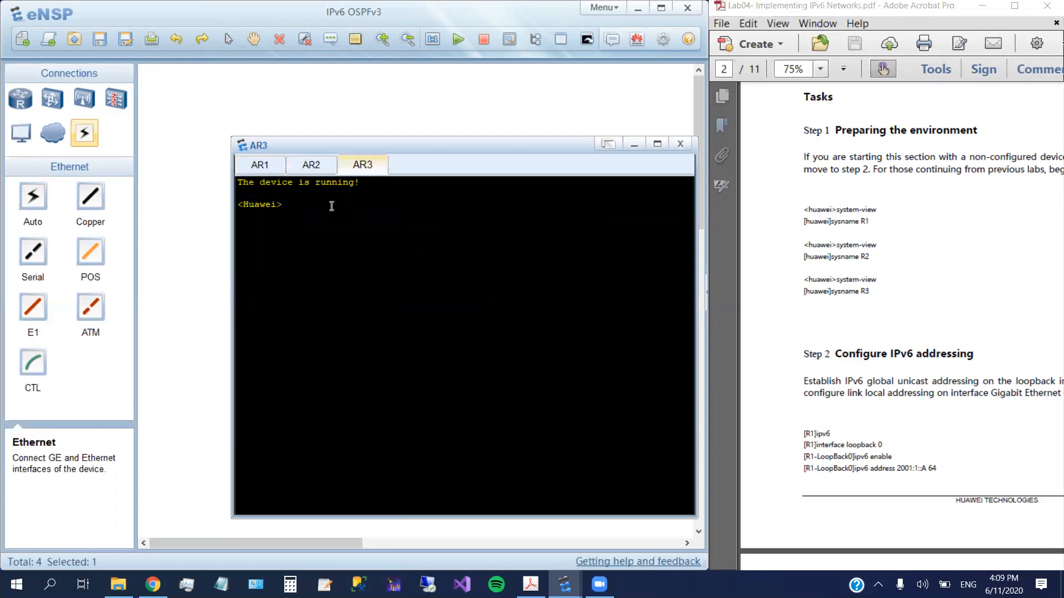
right_click(331, 205)
click(365, 227)
key(Return)
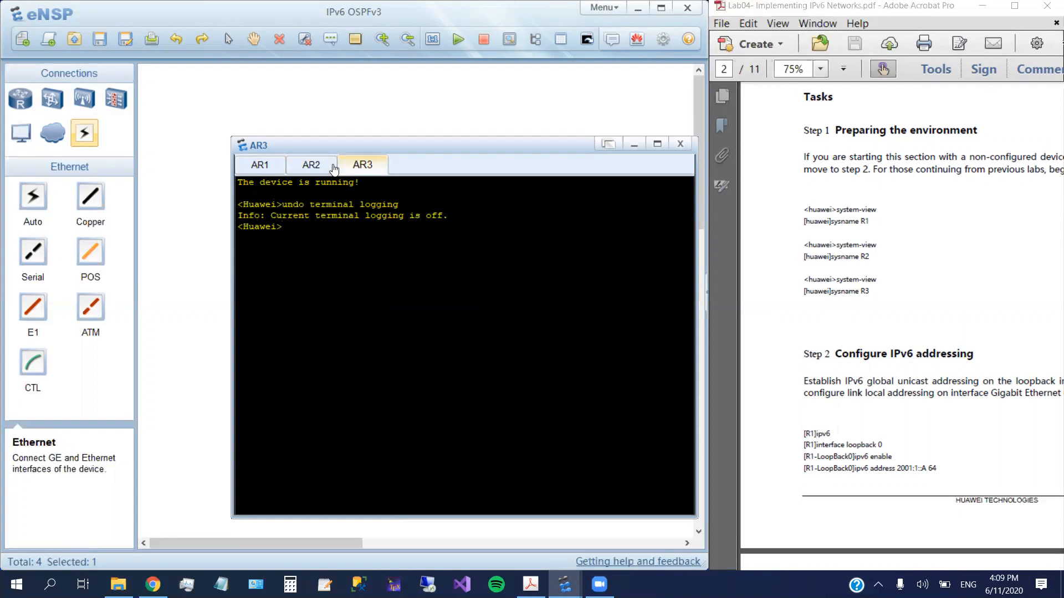
- Return to AR1's console, enter system view and set the router's sysname to R1
click(258, 166)
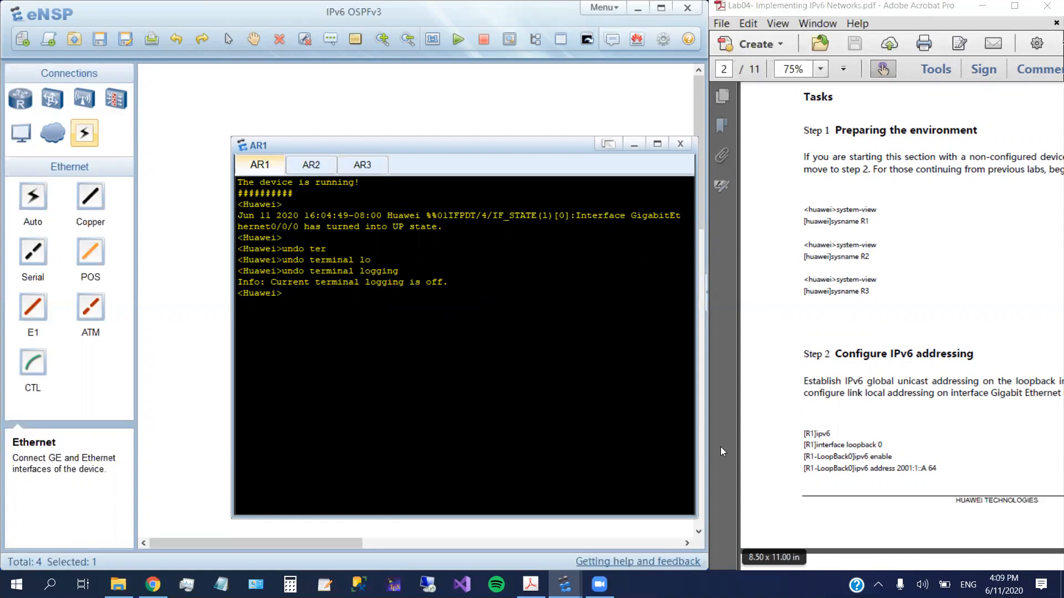
text(sy)
key(Tab)
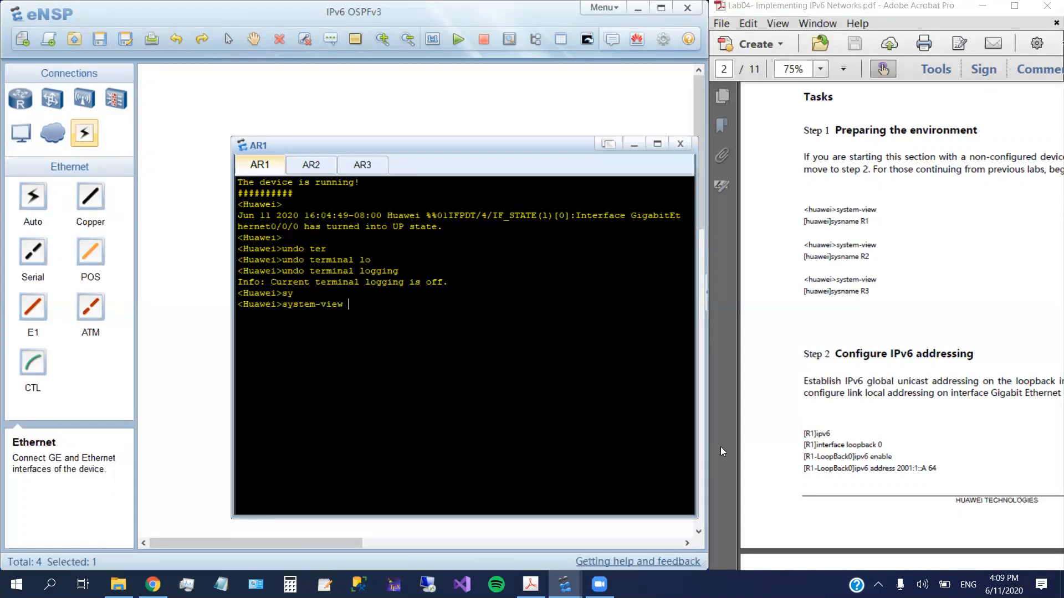
key(Return)
text(sy)
key(Tab)
text(R1)
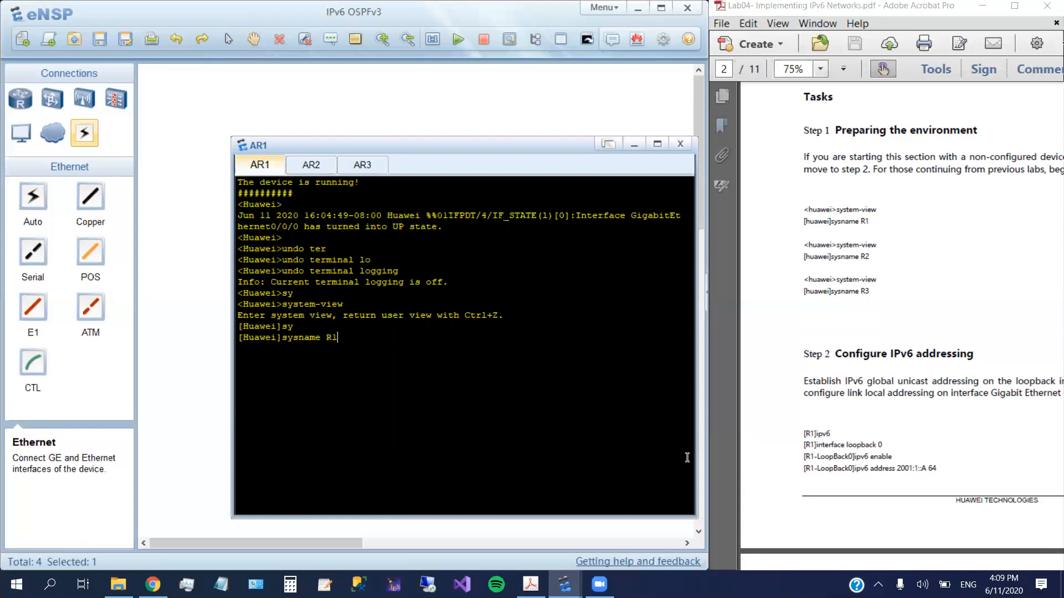
key(Return)
- Reuse the previous sysname command to change this router's name to AR1
key(Up)
key(Left)
key(Left)
text(A)
key(Return)
- Enter system view in AR2's console and set the sysname to AR2
click(315, 167)
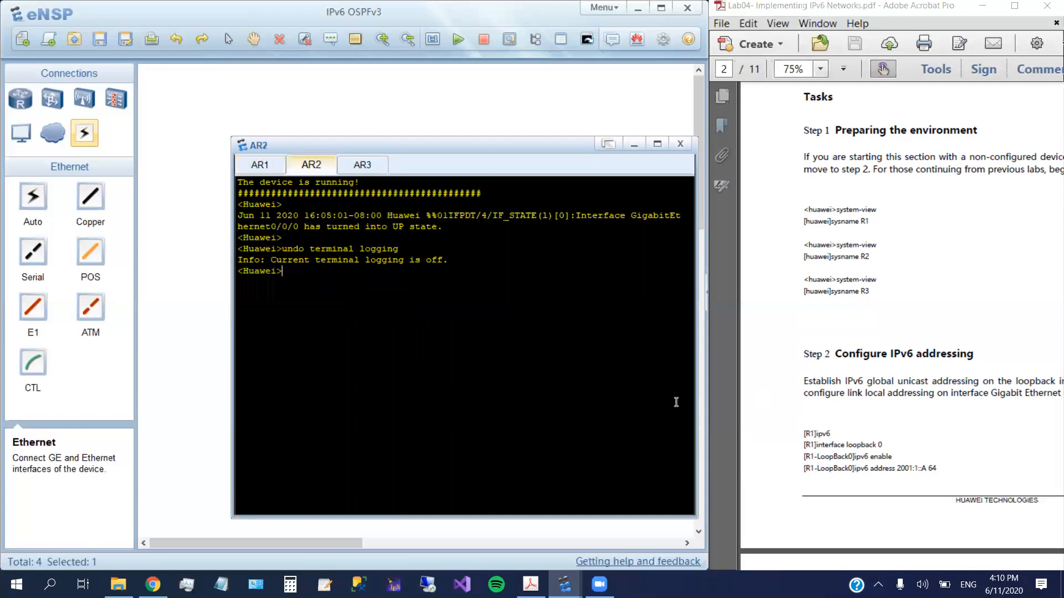
text(sy)
key(Tab)
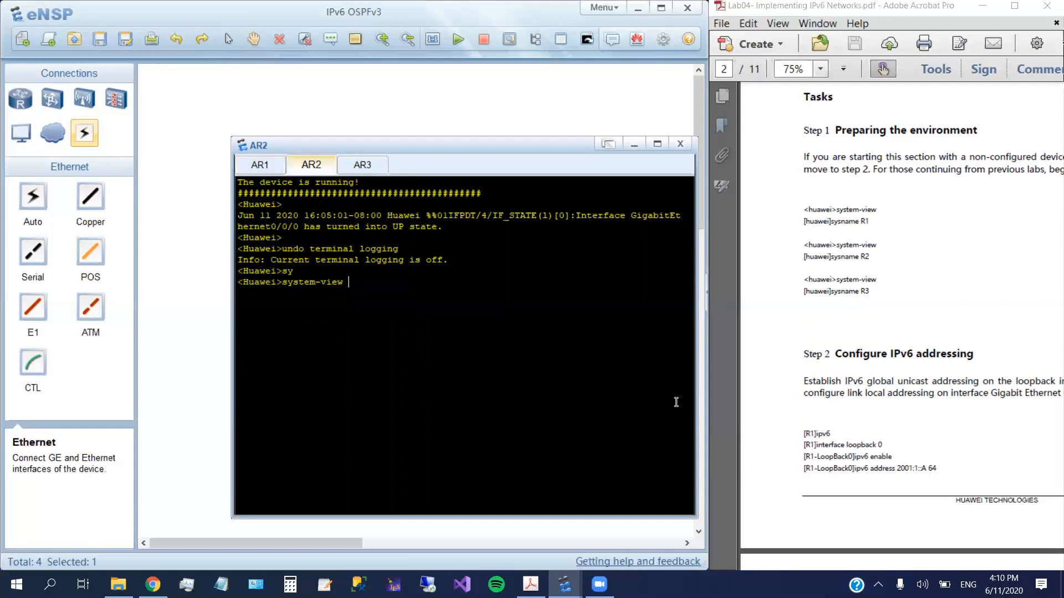
key(Return)
text(sy)
key(Tab)
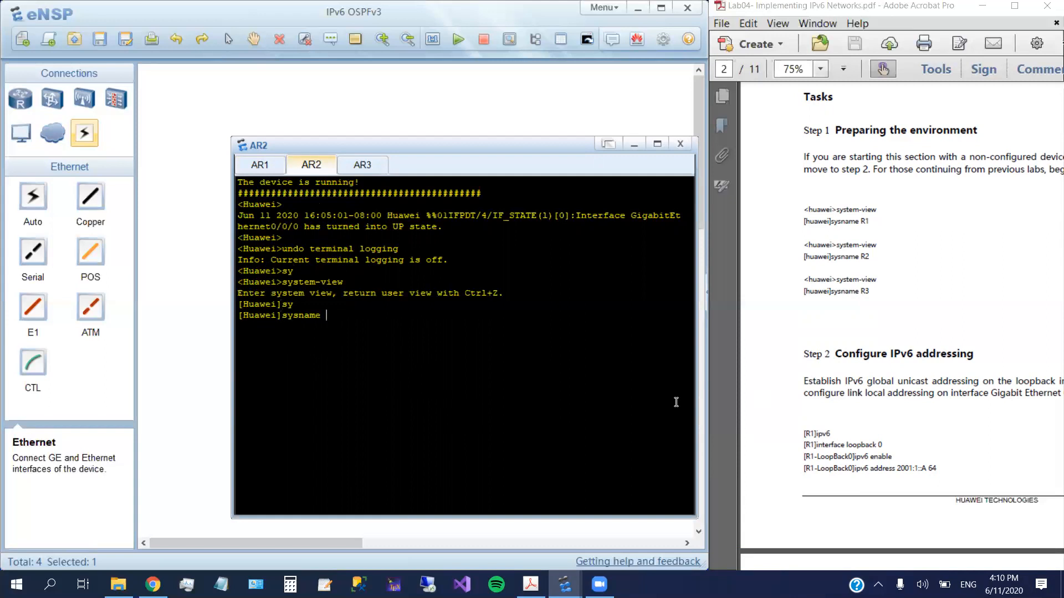
text(AR2)
key(Return)
- Enter system view in AR3's console and set the sysname to AR3
click(360, 166)
text(sys)
key(Tab)
key(Return)
text(sys)
key(Tab)
text(AR3)
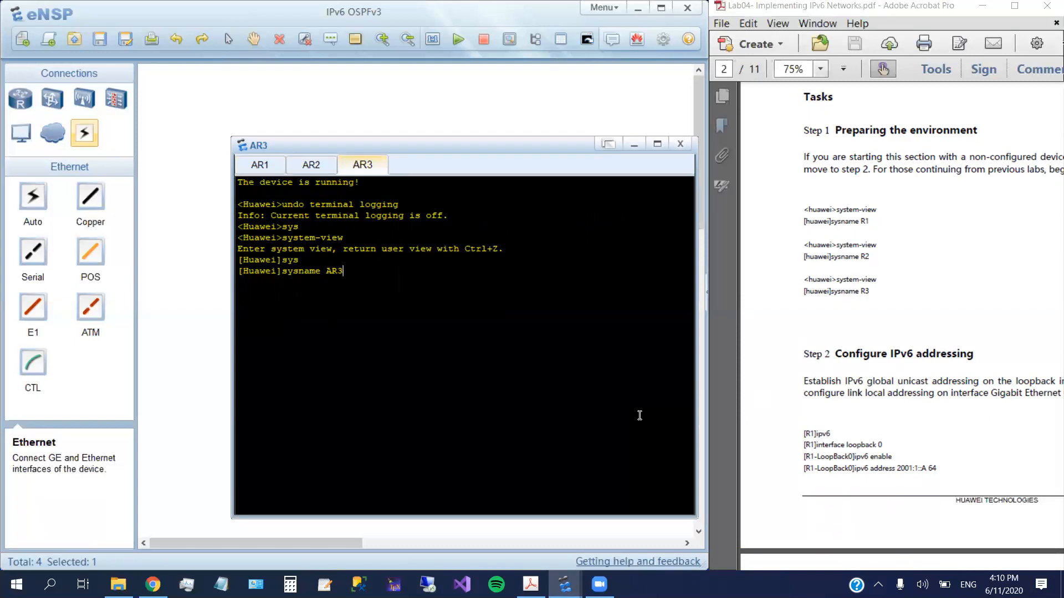
key(Return)
- Review the Lab04 guide's Step 2 instructions and commands for loopback and link-local IPv6 addressing on all three routers
click(924, 328)
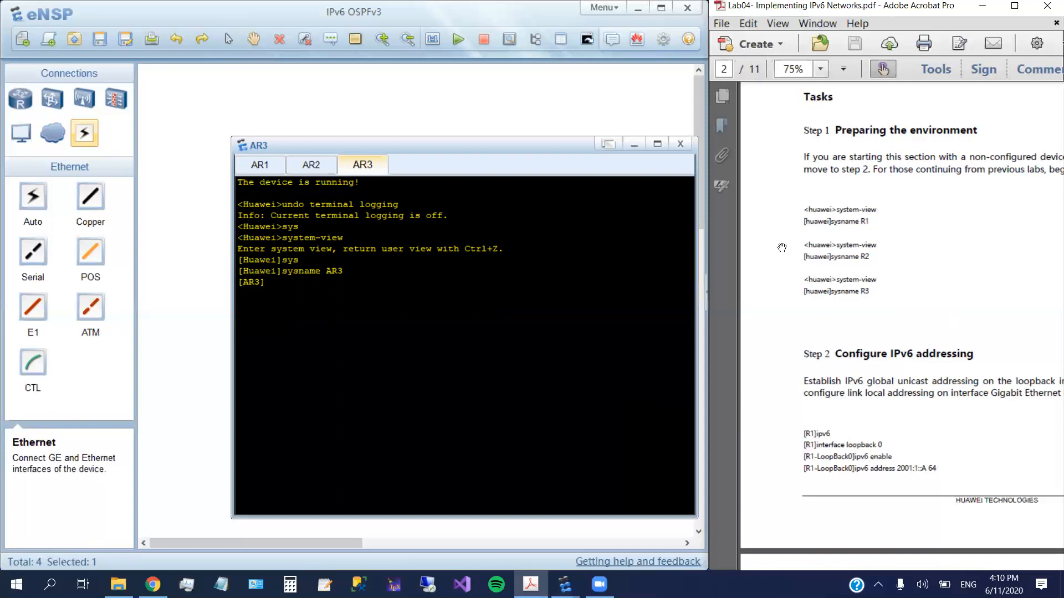
scroll(963, 293, down, 3)
scroll(963, 293, down, 1)
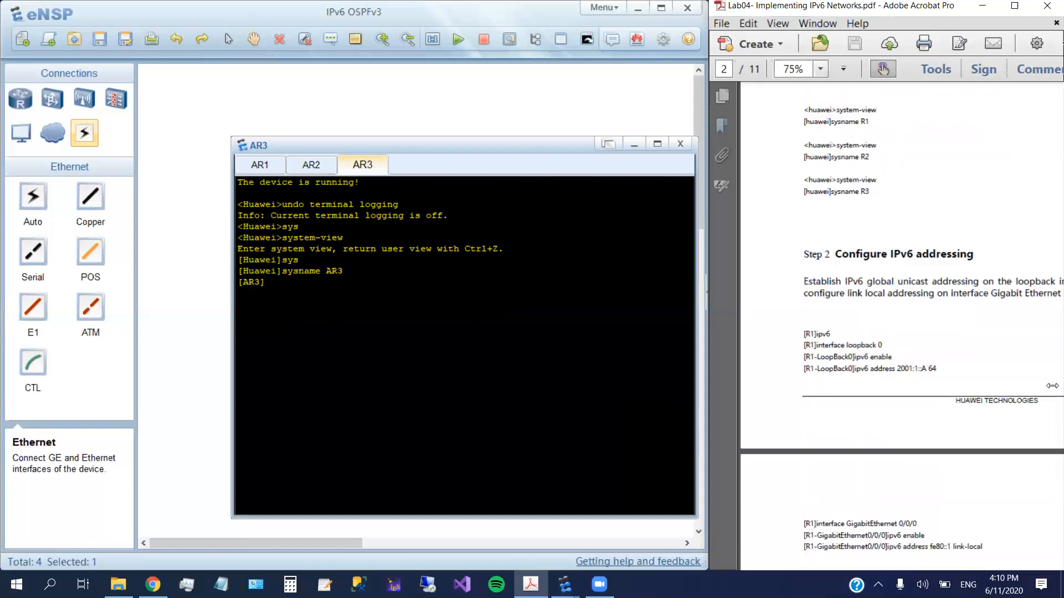
drag(881, 402, 831, 366)
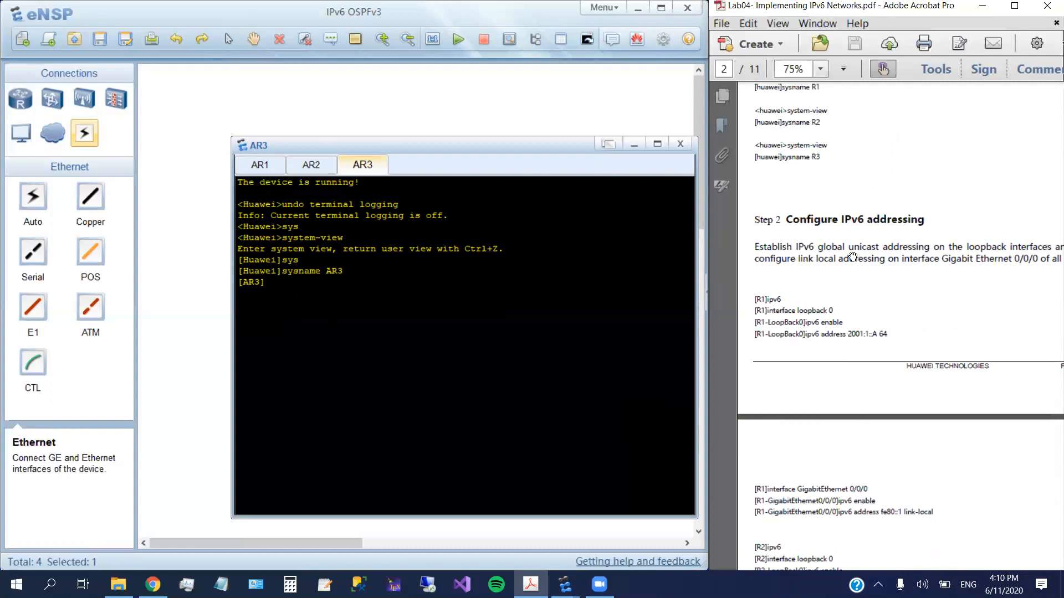
scroll(942, 298, right, 2)
scroll(940, 298, left, 3)
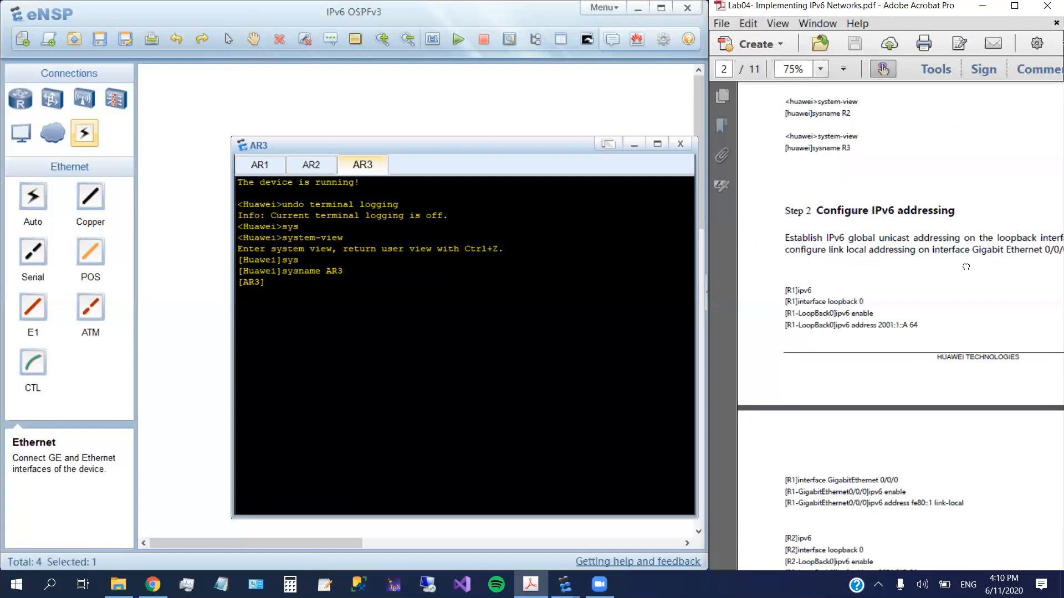
scroll(966, 267, right, 3)
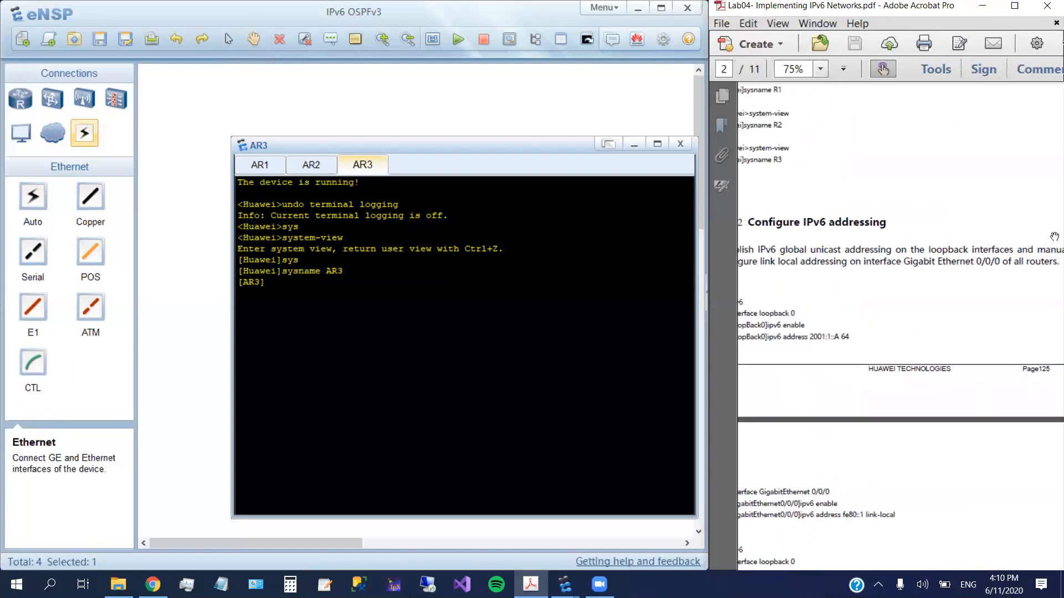
scroll(859, 289, left, 3)
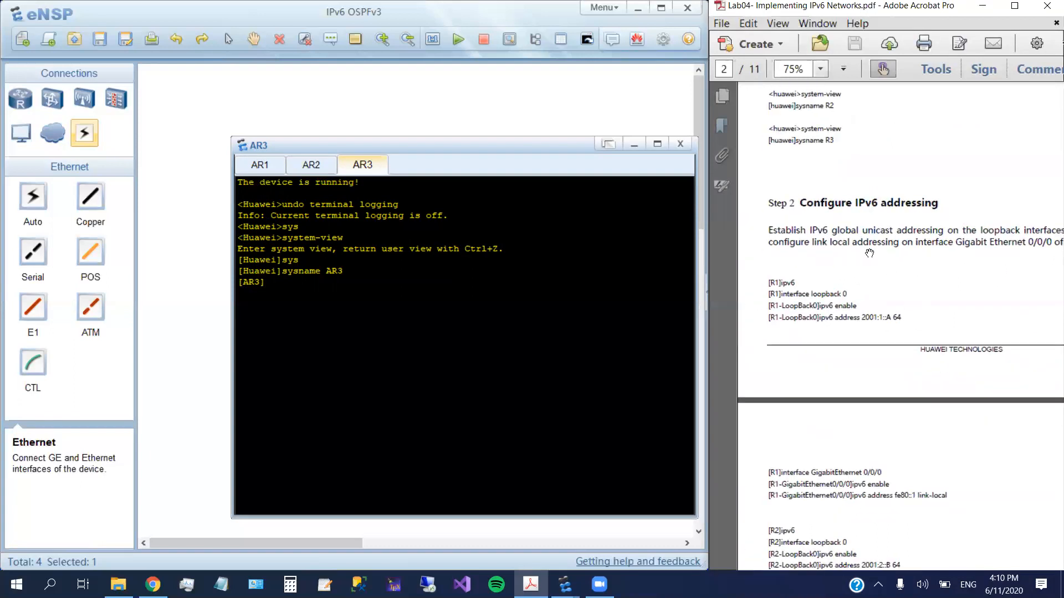
drag(920, 280, 837, 275)
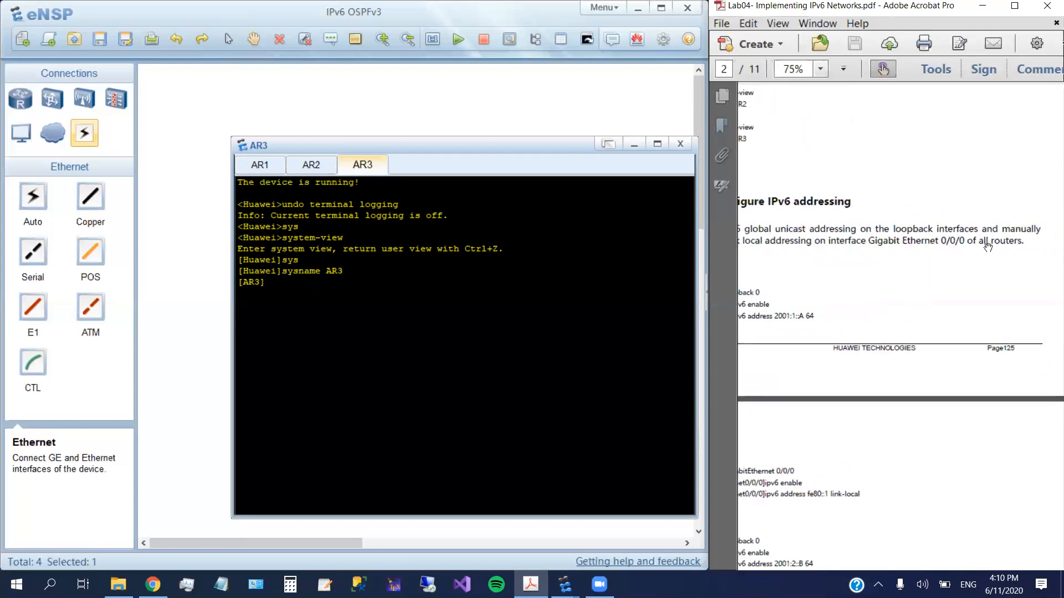
scroll(1014, 281, left, 3)
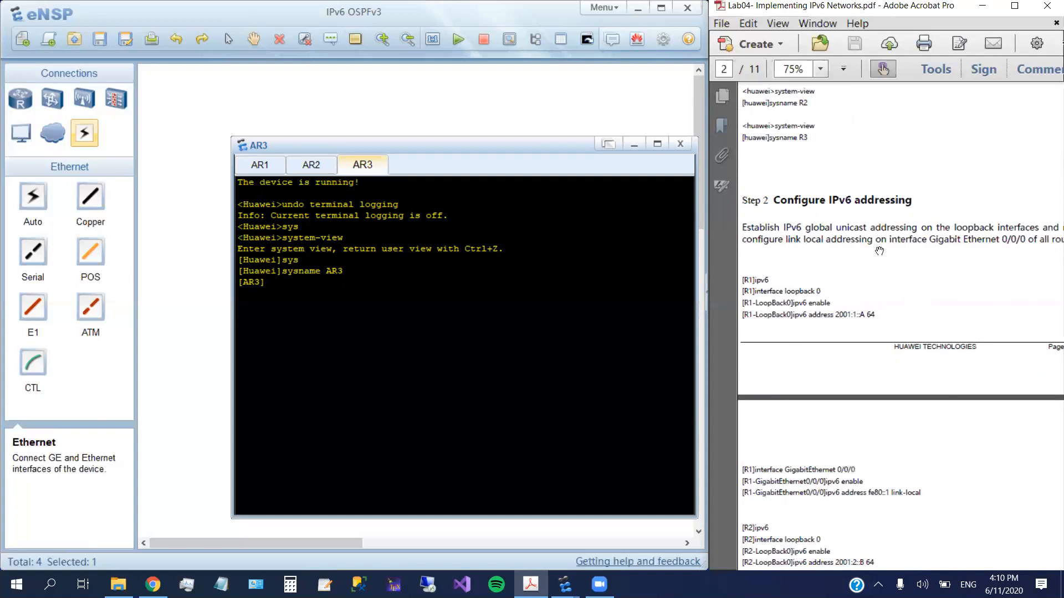
drag(846, 335, 895, 332)
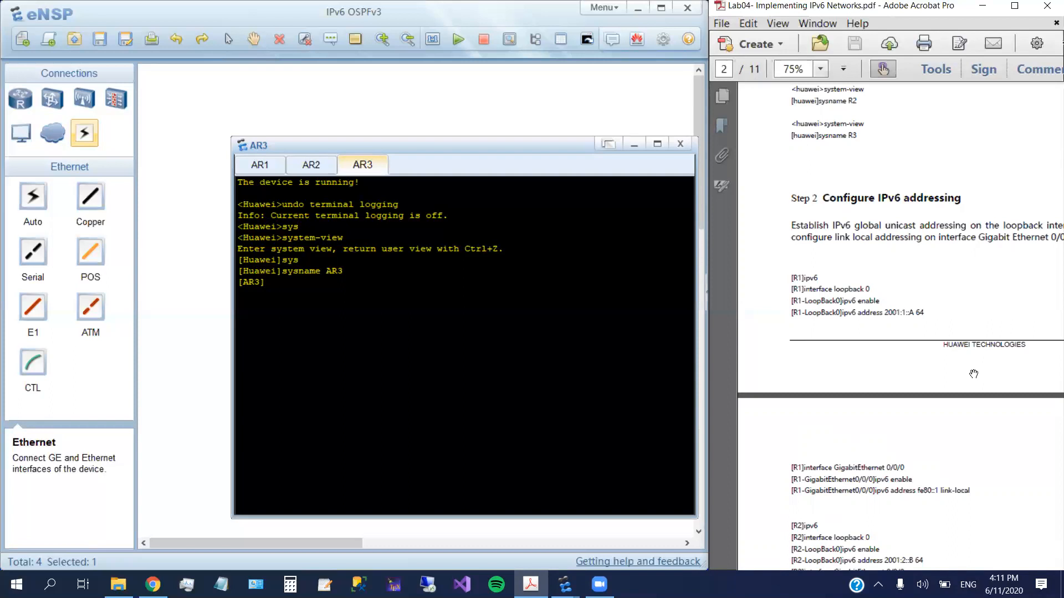
scroll(912, 326, down, 2)
scroll(913, 326, down, 3)
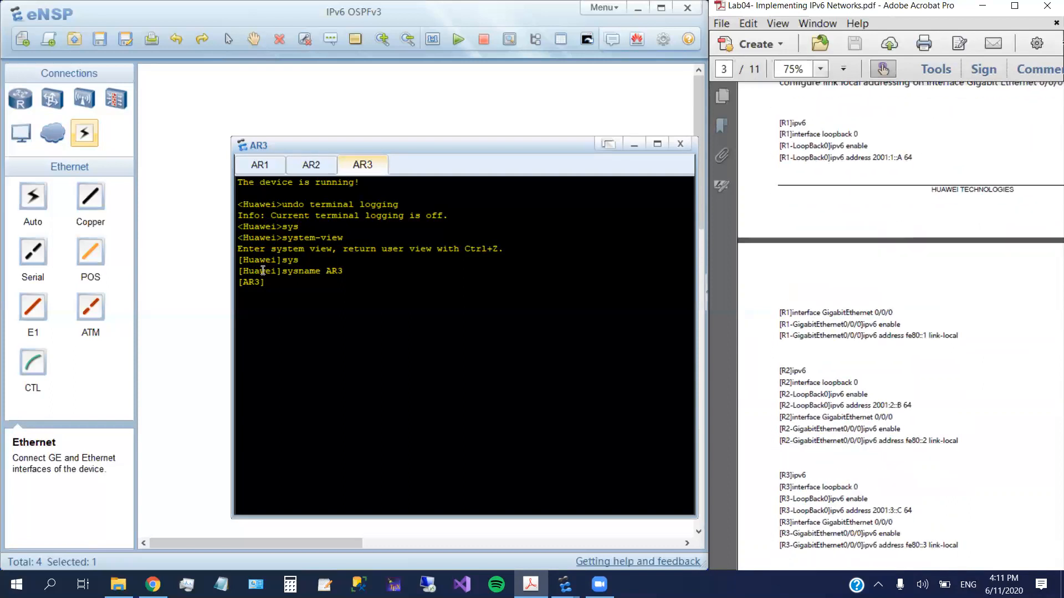
- Enable IPv6 globally on AR1 and enter the LoopBack 0 interface view
click(259, 165)
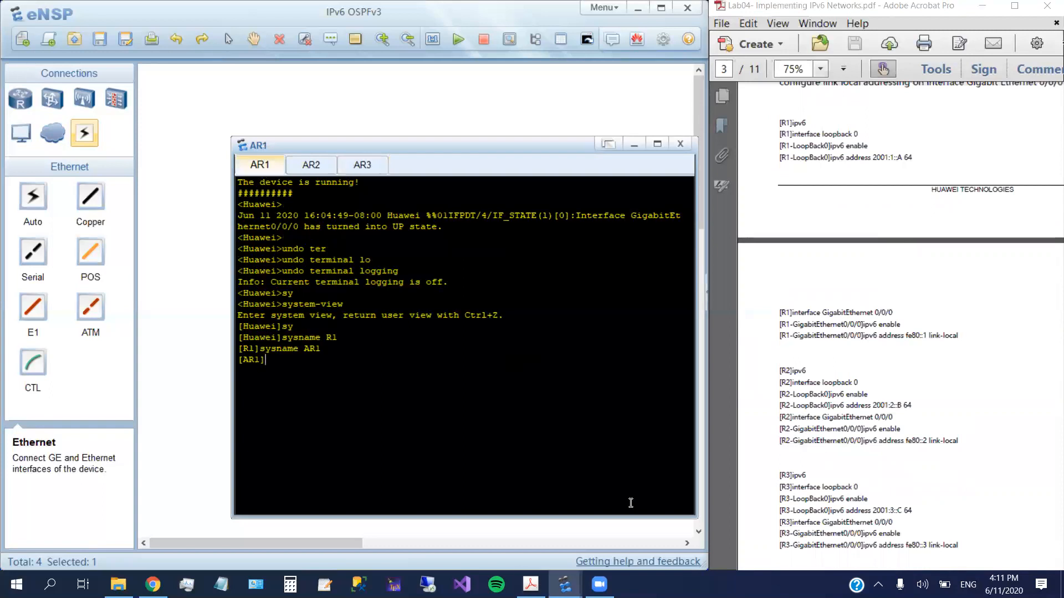
text(ipv)
key(Tab)
key(Return)
text(inter)
key(Tab)
text(loo)
key(Tab)
text(0)
key(Return)
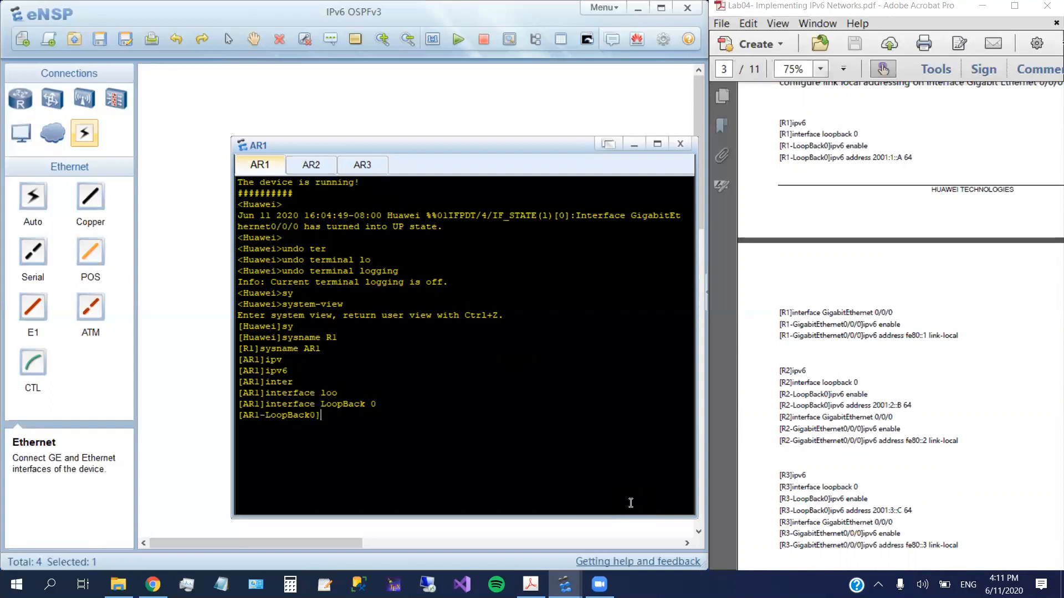
- Enable IPv6 on AR1's LoopBack 0 interface with ipv6 enable
text(ip)
key(Tab)
key(Tab)
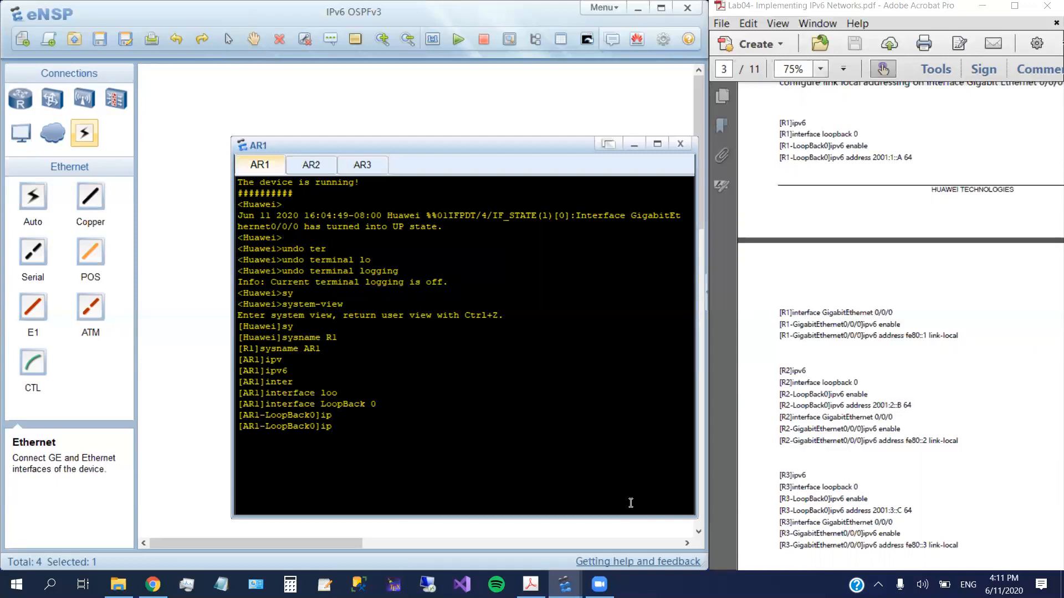
text(en)
key(Tab)
key(Return)
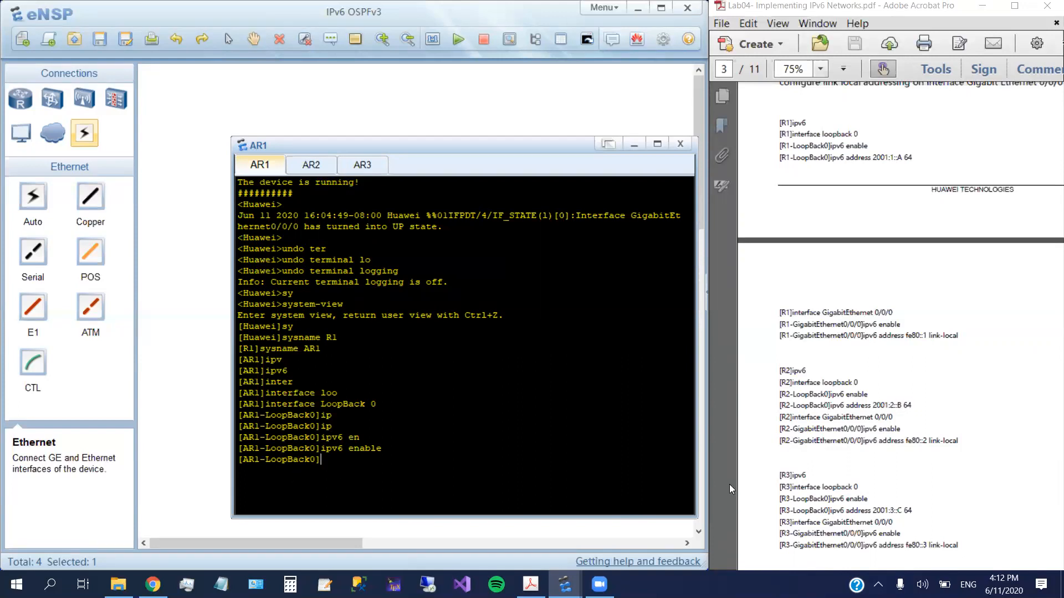
- Assign the IPv6 address 2001:1::A with prefix length 64 to AR1's LoopBack 0
text(ipv)
key(Tab)
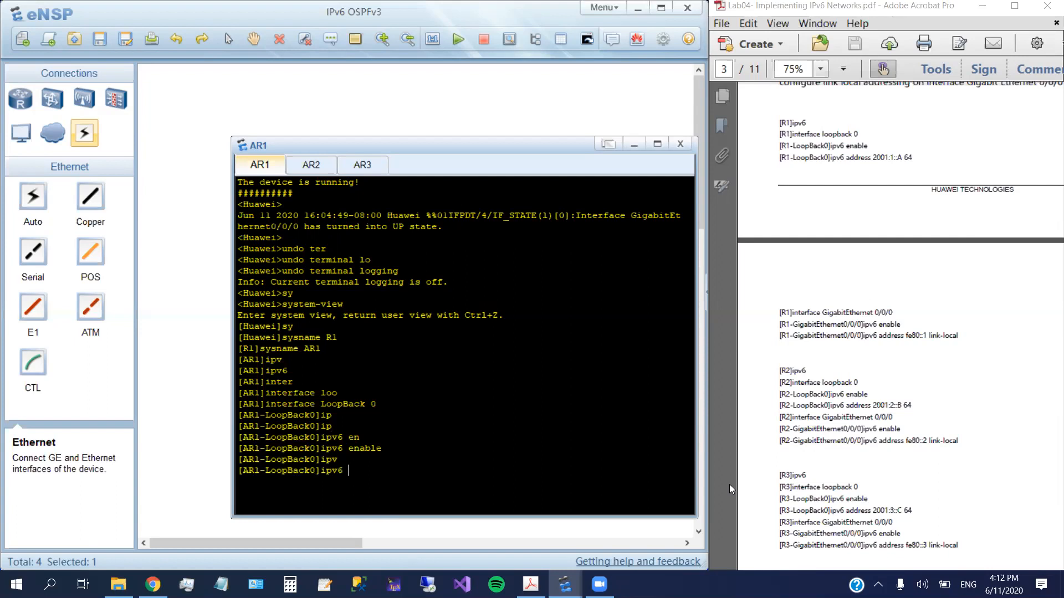
text(add)
key(Tab)
text(200)
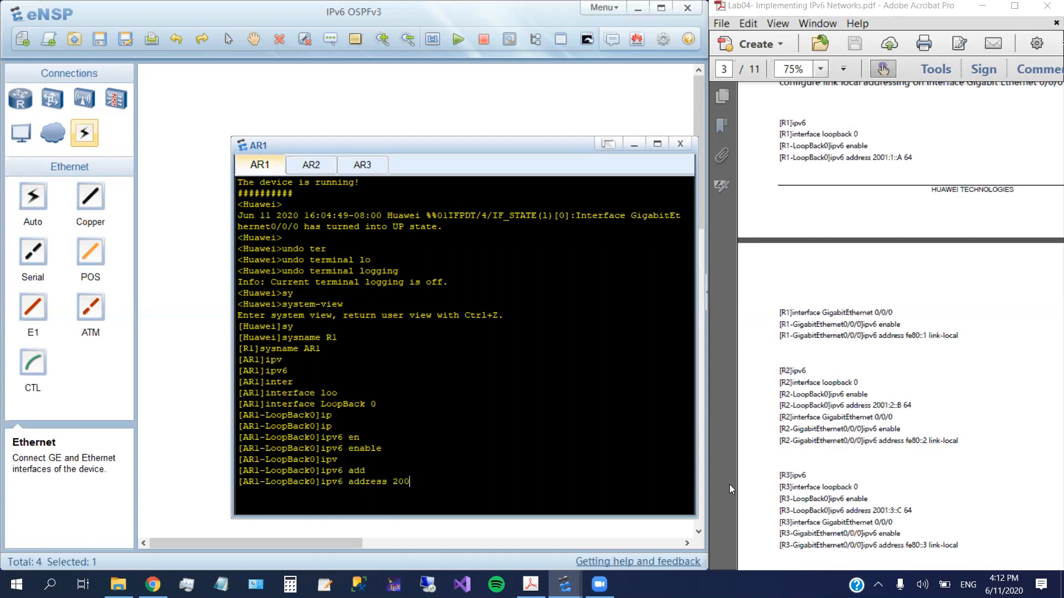
text(1:1::A 64)
key(Return)
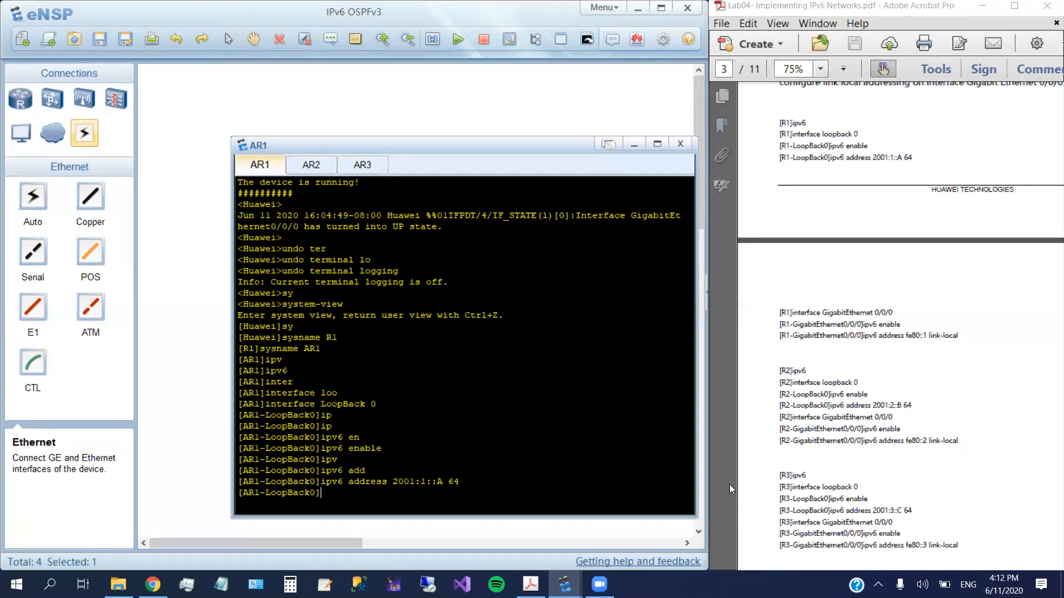
- Quit the loopback view on AR1 and enter the GigabitEthernet 0/0/0 interface view
text(q)
key(Return)
text(inter)
key(Tab)
text(g)
key(Tab)
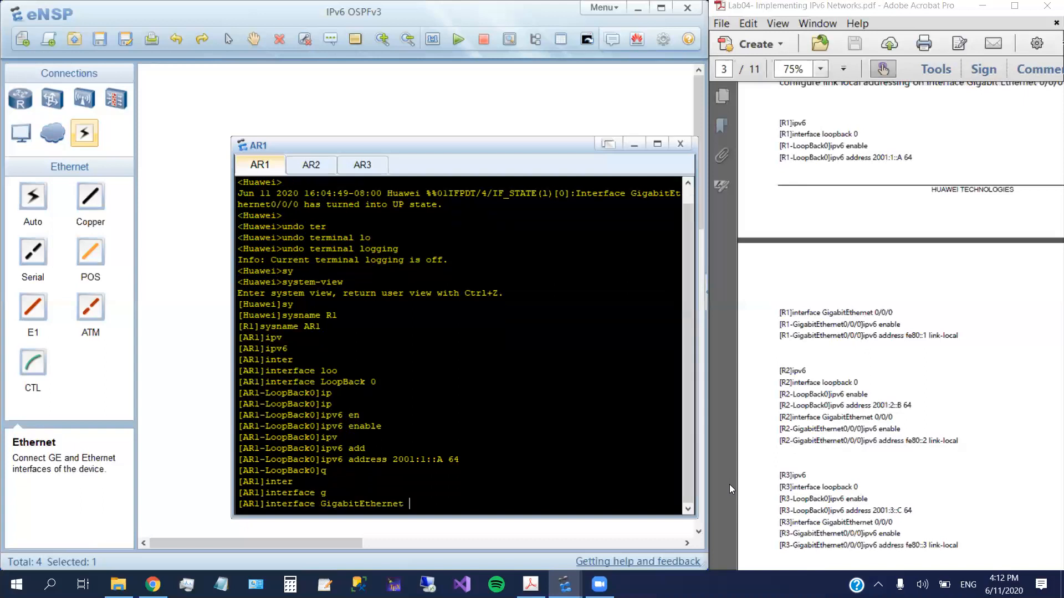
text(0/0/0)
key(Return)
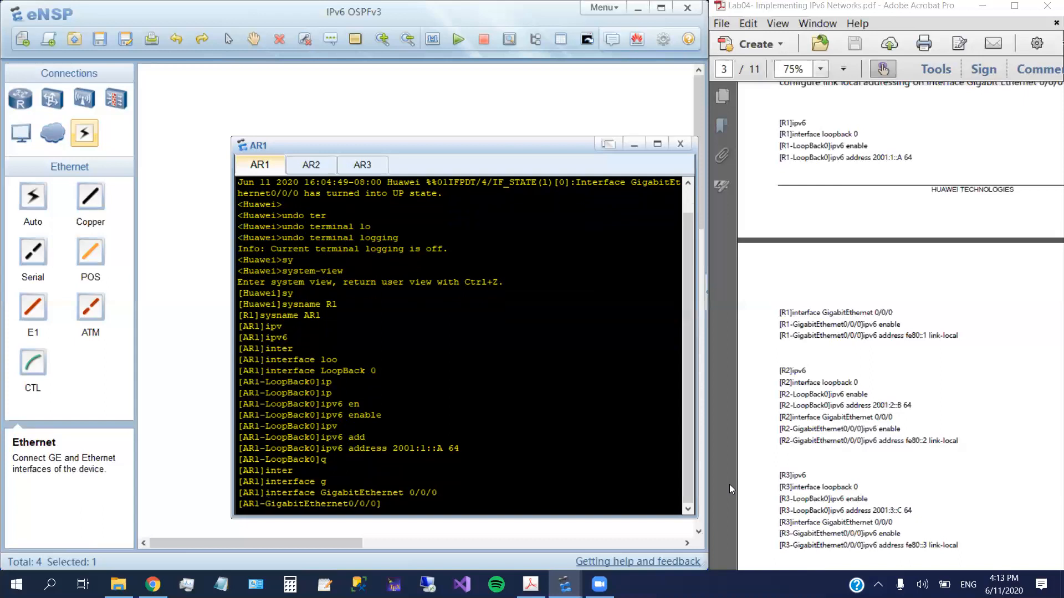
- Enable IPv6 on AR1's GigabitEthernet 0/0/0 interface with ipv6 enable
drag(895, 334, 884, 208)
scroll(884, 207, down, 2)
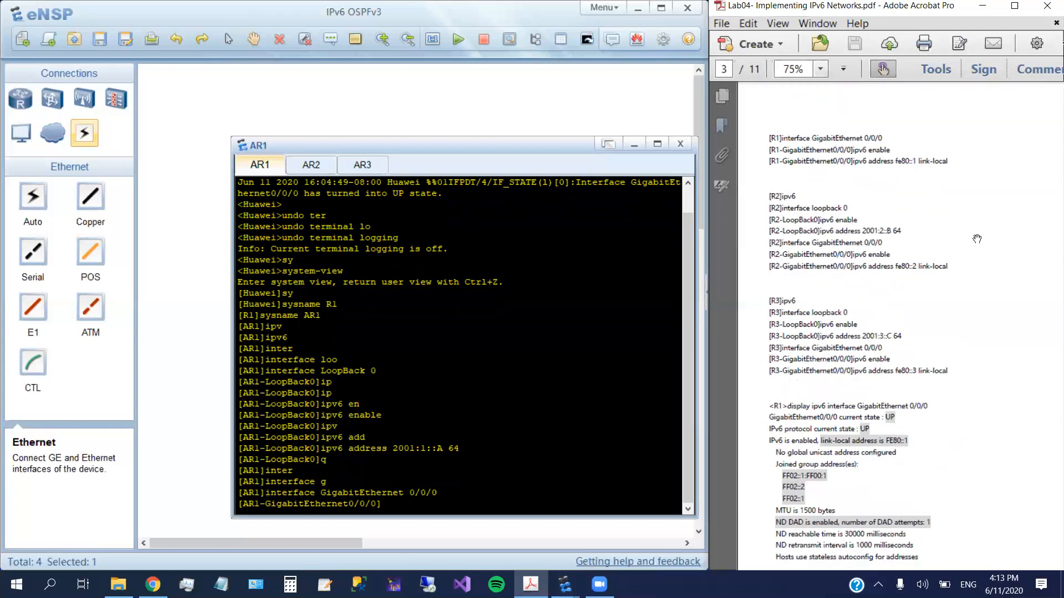
click(541, 362)
text(ip)
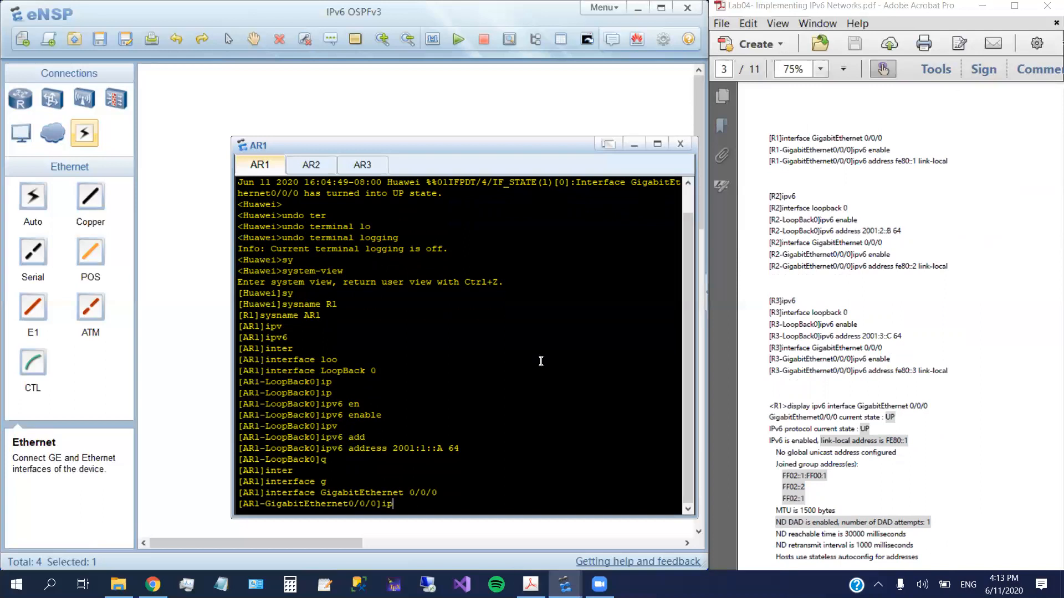
text(v)
key(Tab)
text(en)
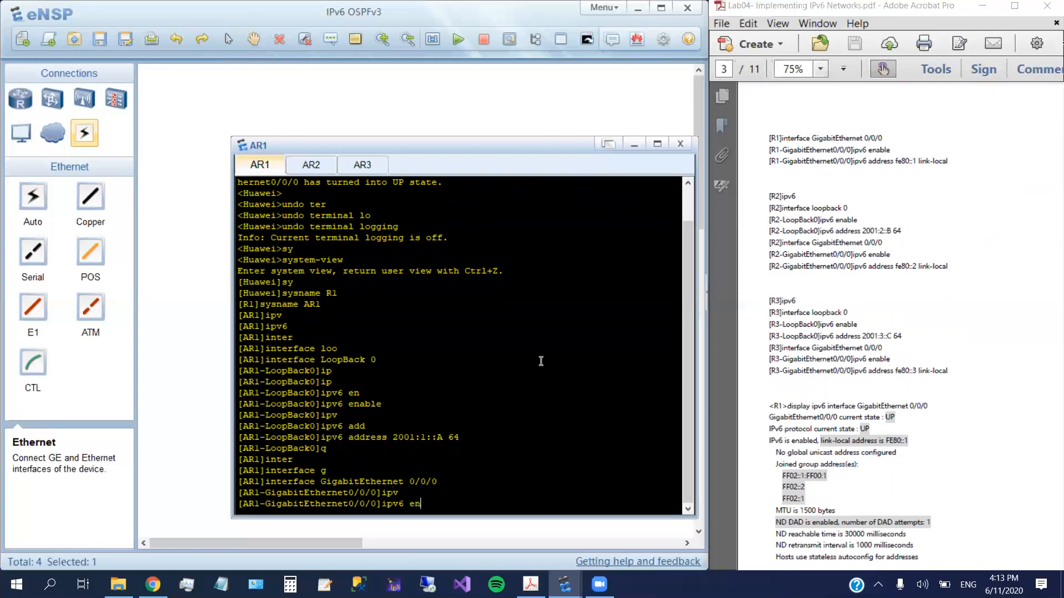
key(Tab)
key(Return)
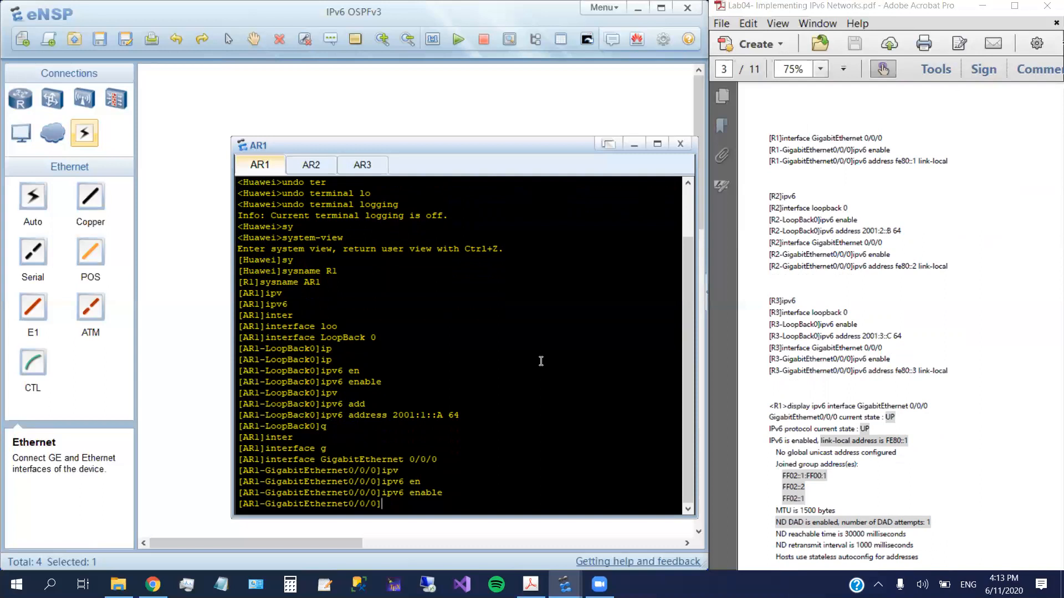
- Assign the link-local IPv6 address fe80::1 to AR1's GigabitEthernet 0/0/0 interface
text(ipv)
key(Tab)
text(add)
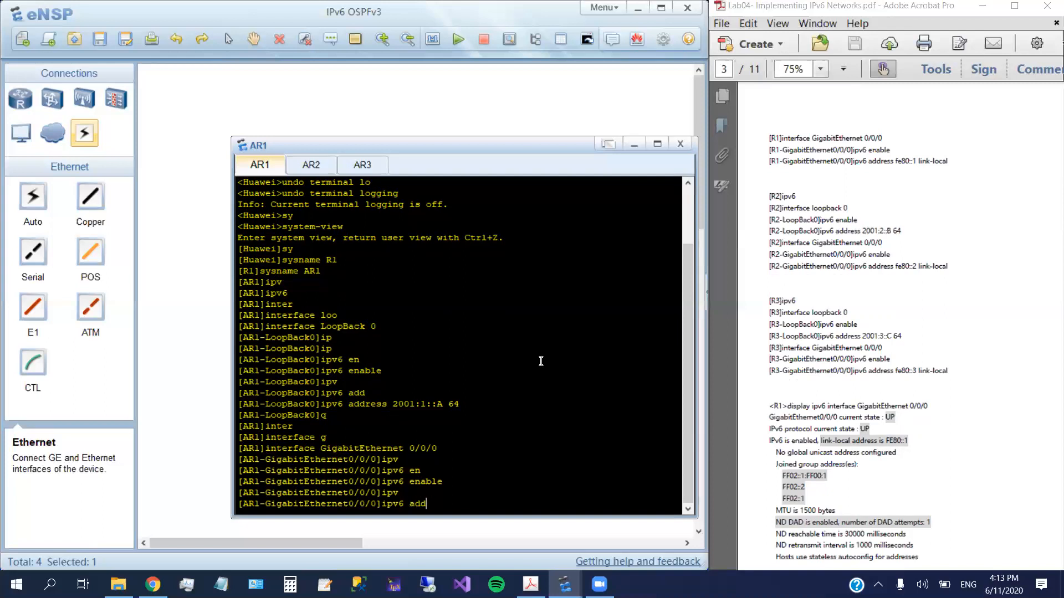
key(Tab)
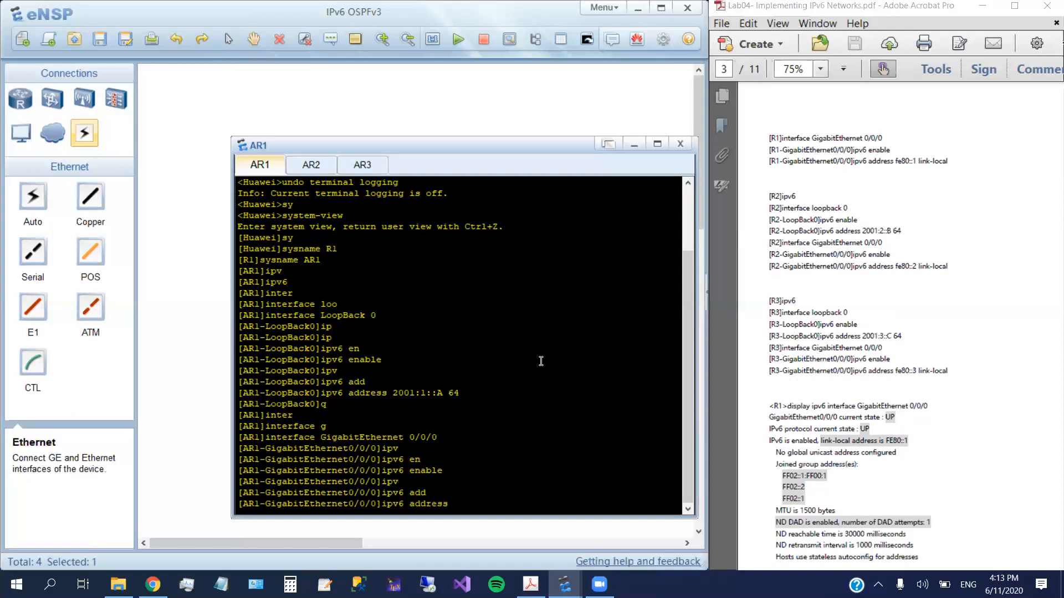
text(fe80::1 lin)
key(Tab)
key(Return)
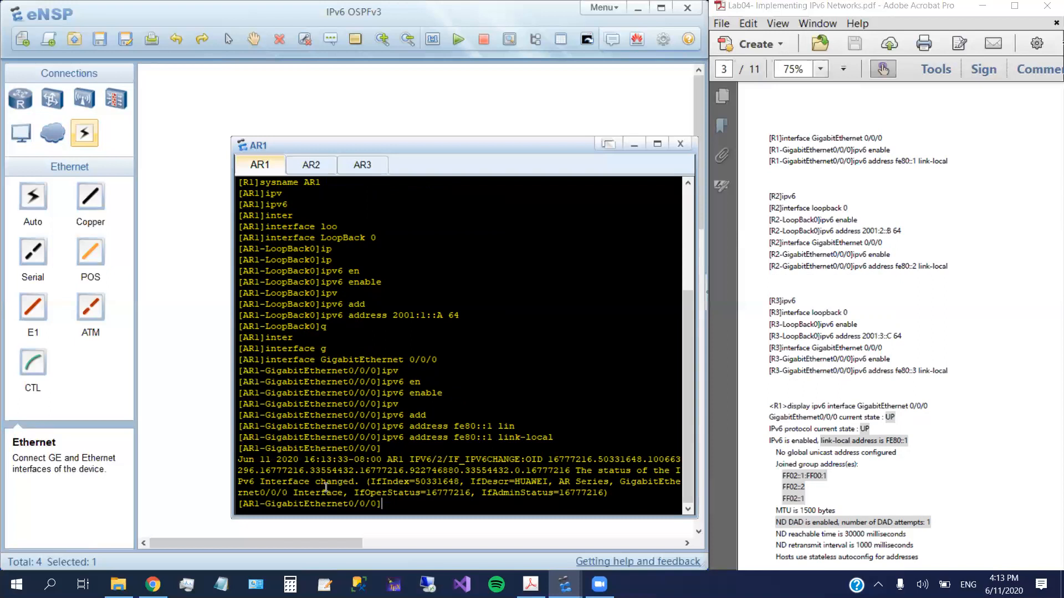
- Switch to AR2's console and enable IPv6 globally with the ipv6 command
click(311, 165)
drag(921, 307, 919, 213)
click(525, 356)
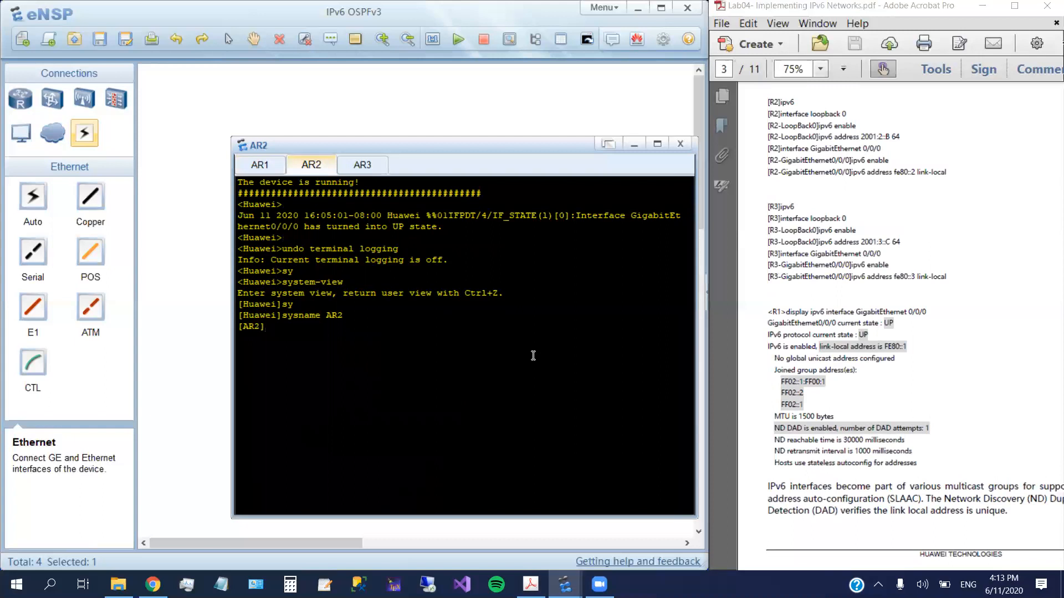
text(ip)
key(Tab)
text(v)
key(Tab)
key(Return)
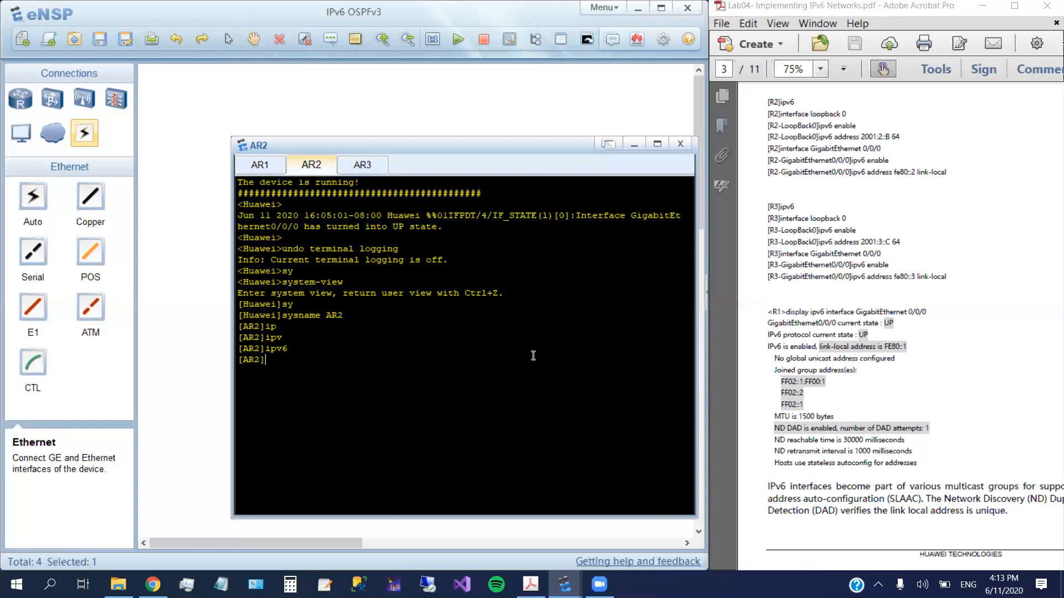
- Enter AR2's LoopBack 0 interface view and enable IPv6 on the interface
text(inte)
key(Tab)
text(loo)
key(Tab)
text(0)
key(Return)
text(ipv)
key(Tab)
text(en)
key(Tab)
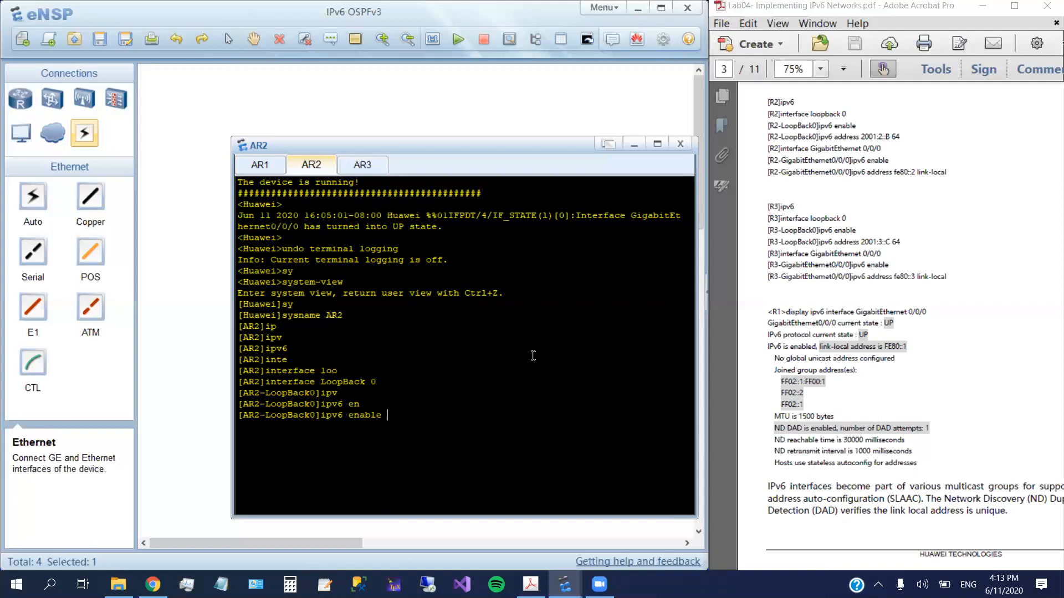
key(Return)
- Assign the IPv6 address 2001:2::B with prefix length 64 to AR2's LoopBack 0
text(ip)
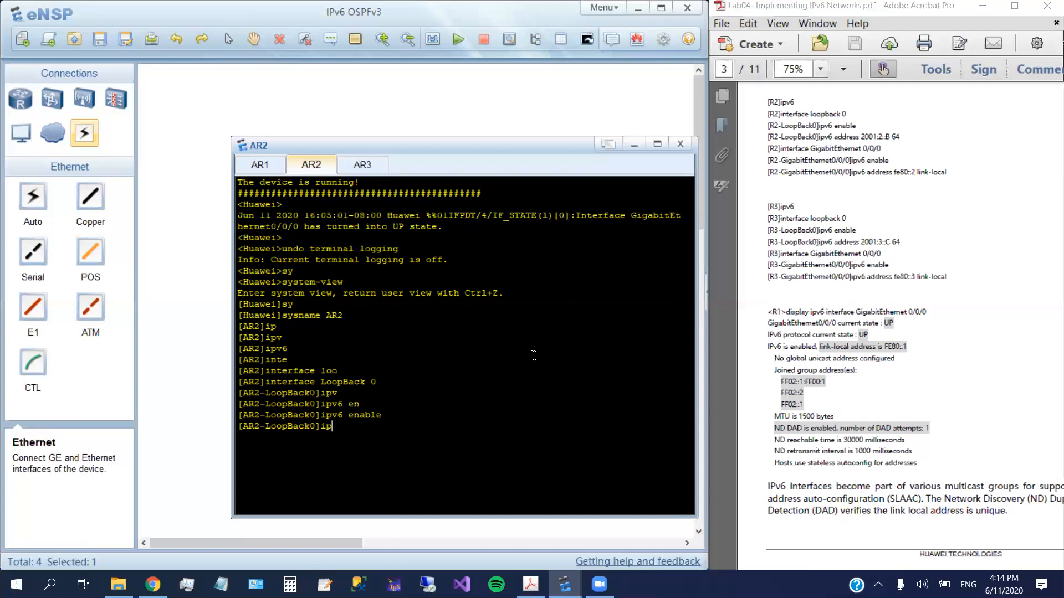
text(v)
key(Tab)
text(add)
key(Tab)
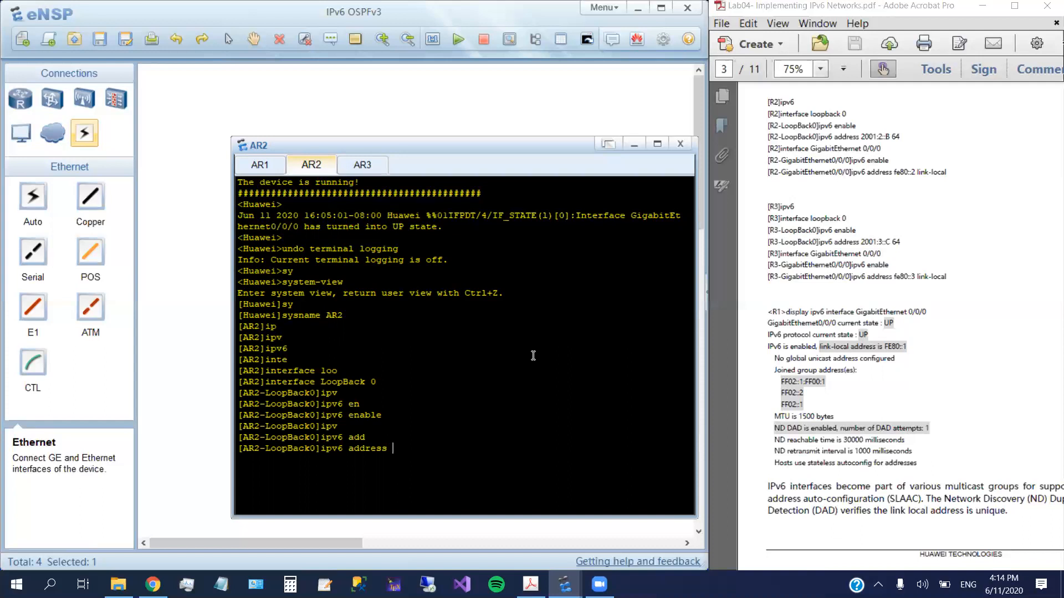
scroll(893, 233, down, 2)
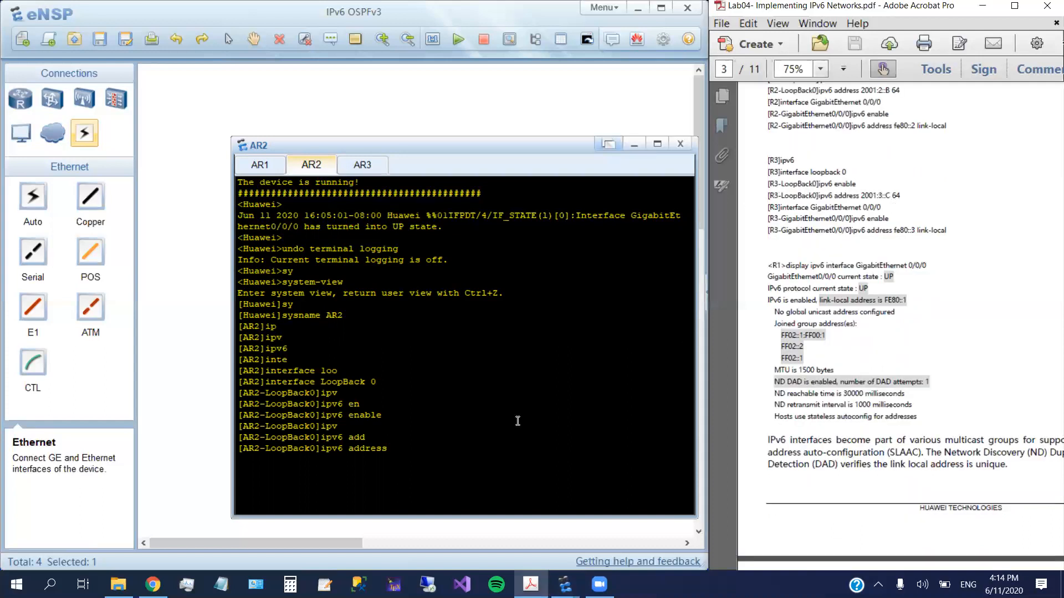
click(434, 451)
text(2001:)
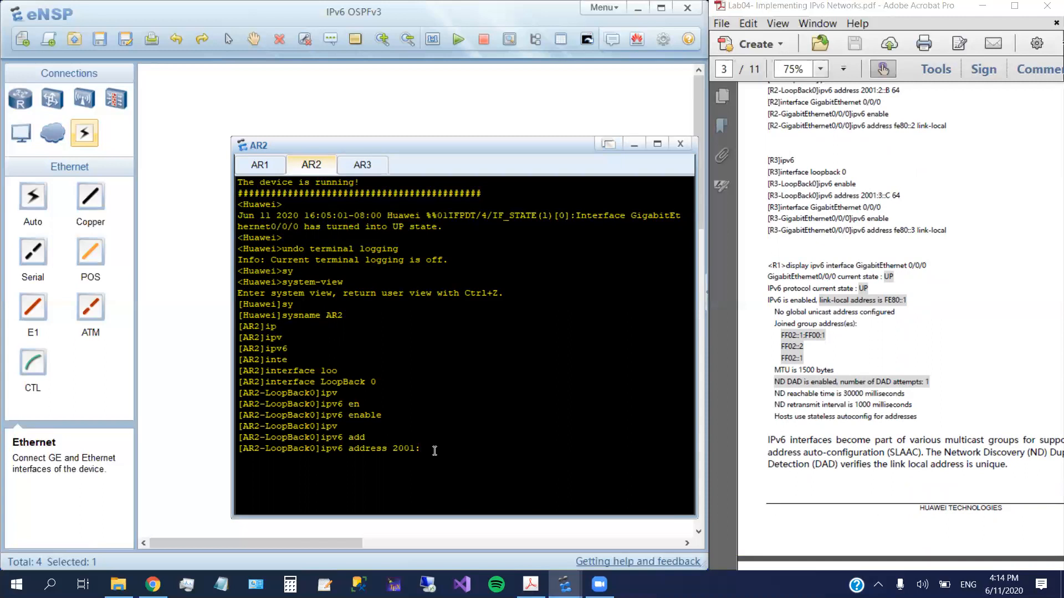
text(2::B 64)
key(Return)
- Quit the loopback view on AR2 and enter the GigabitEthernet 0/0/0 interface view
text(q)
key(Return)
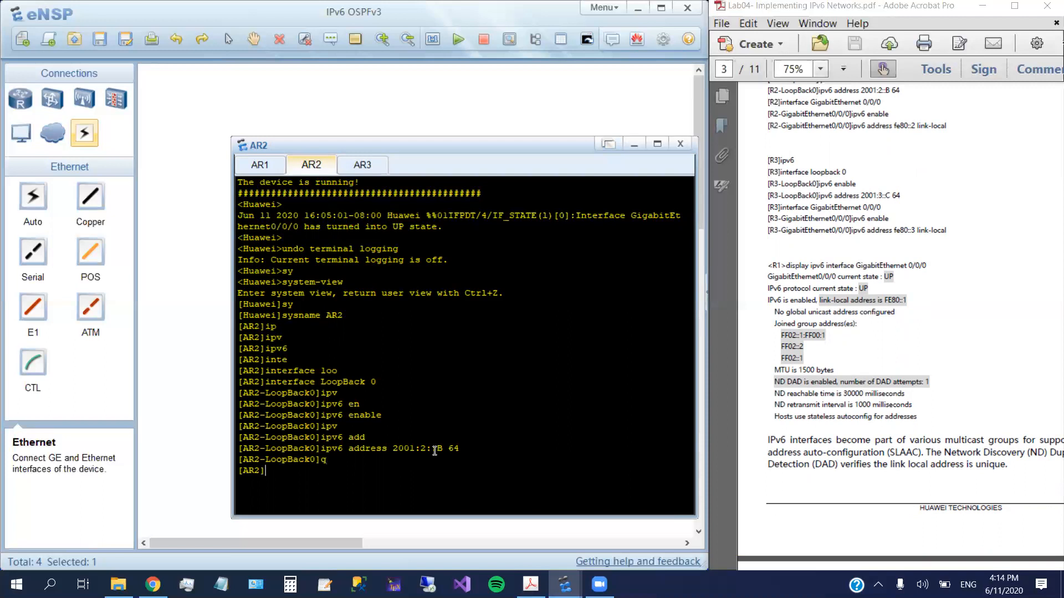
text(inter)
key(Tab)
text(g)
key(Tab)
text(0)
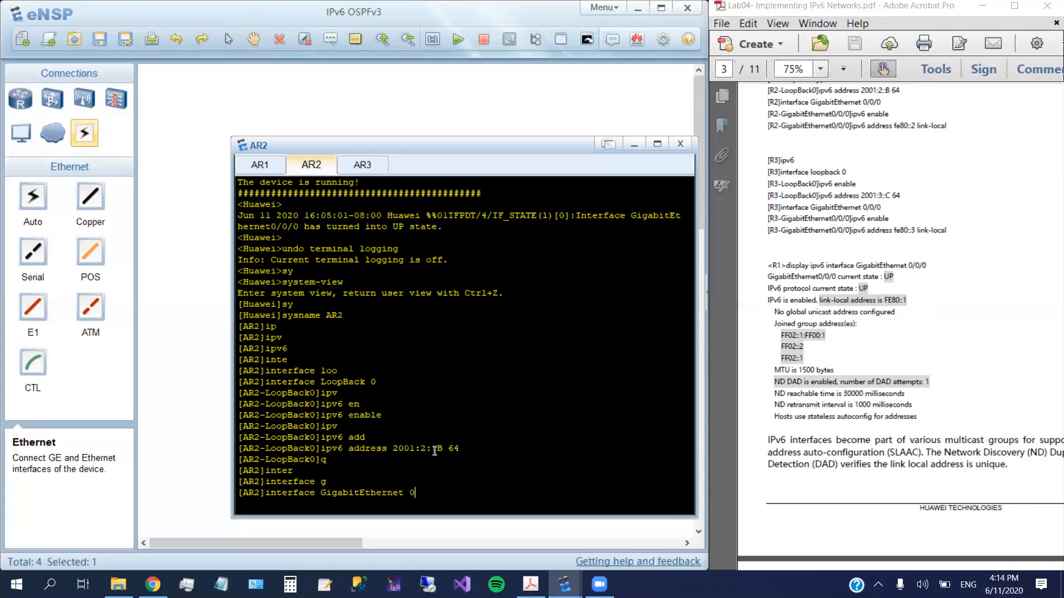
text(/0/0/)
key(Return)
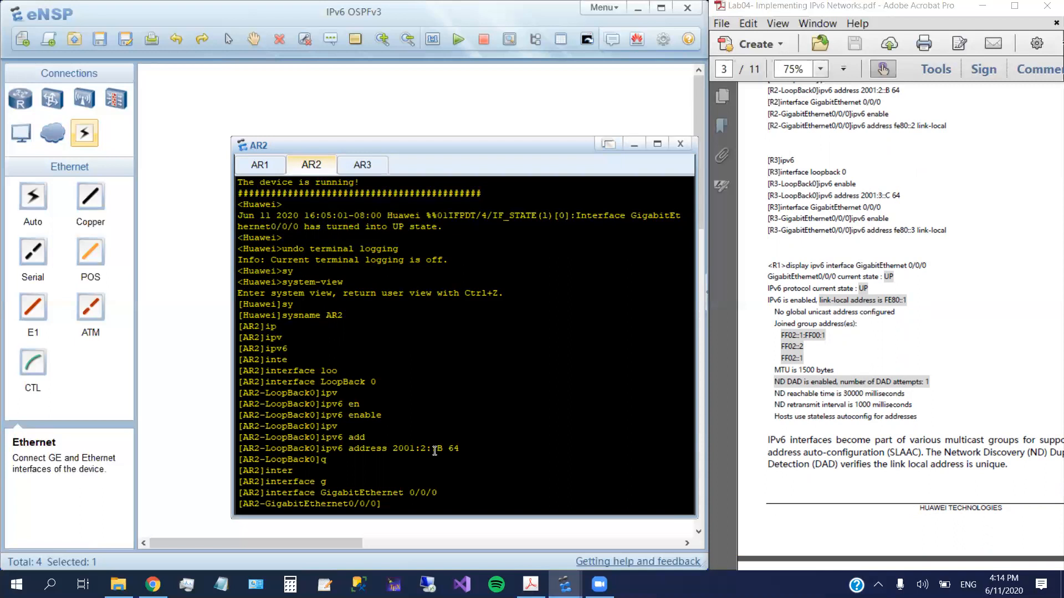
- Enable IPv6 on AR2's GigabitEthernet 0/0/0 interface with ipv6 enable
text(ipv)
key(Tab)
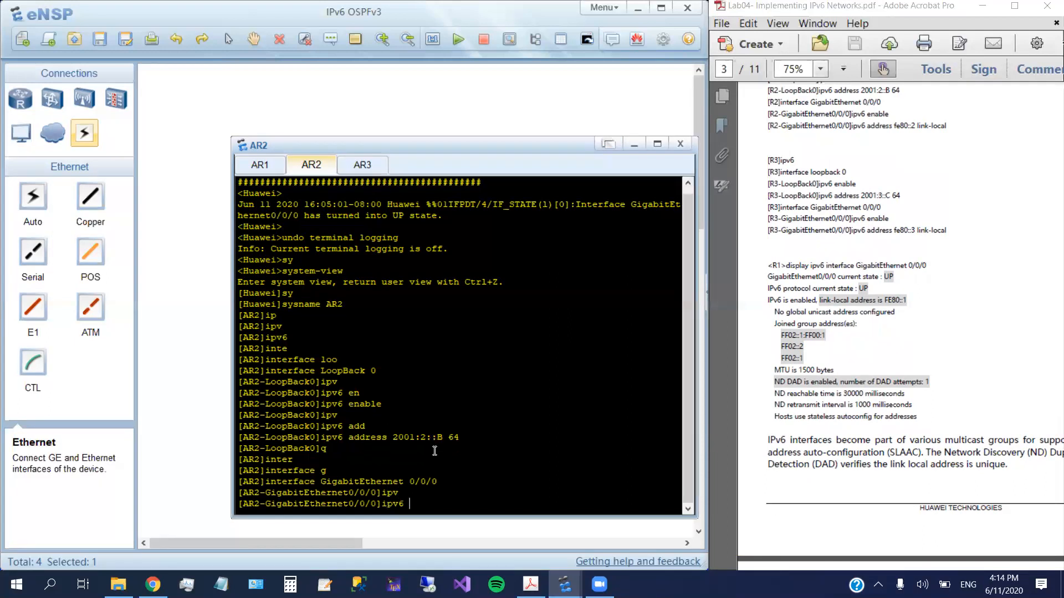
text(en)
key(Tab)
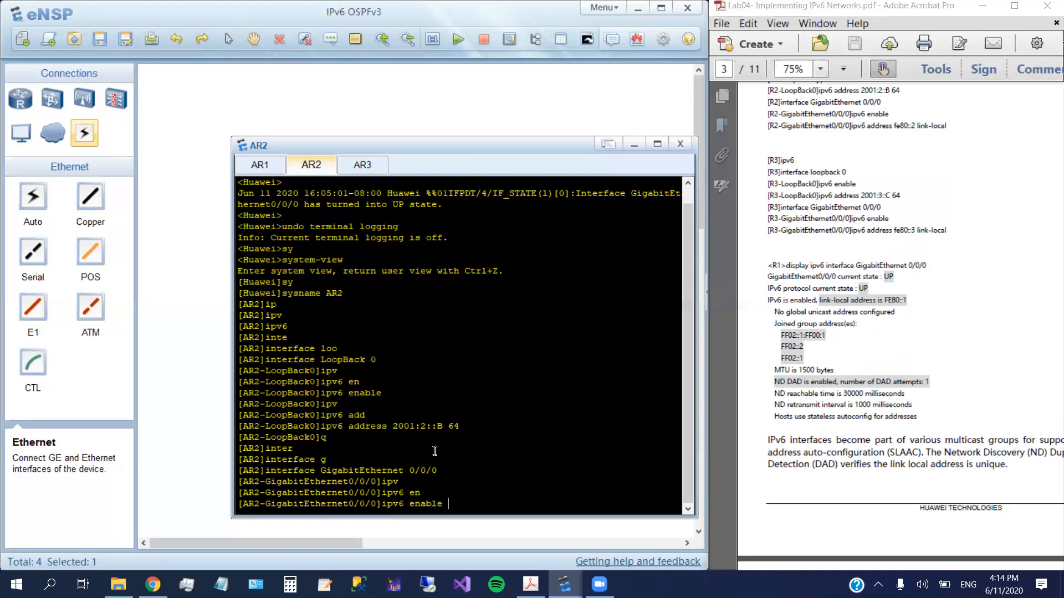
key(Return)
- Assign the link-local IPv6 address fe80::2 to AR2's GigabitEthernet 0/0/0 and quit the interface view
text(ip)
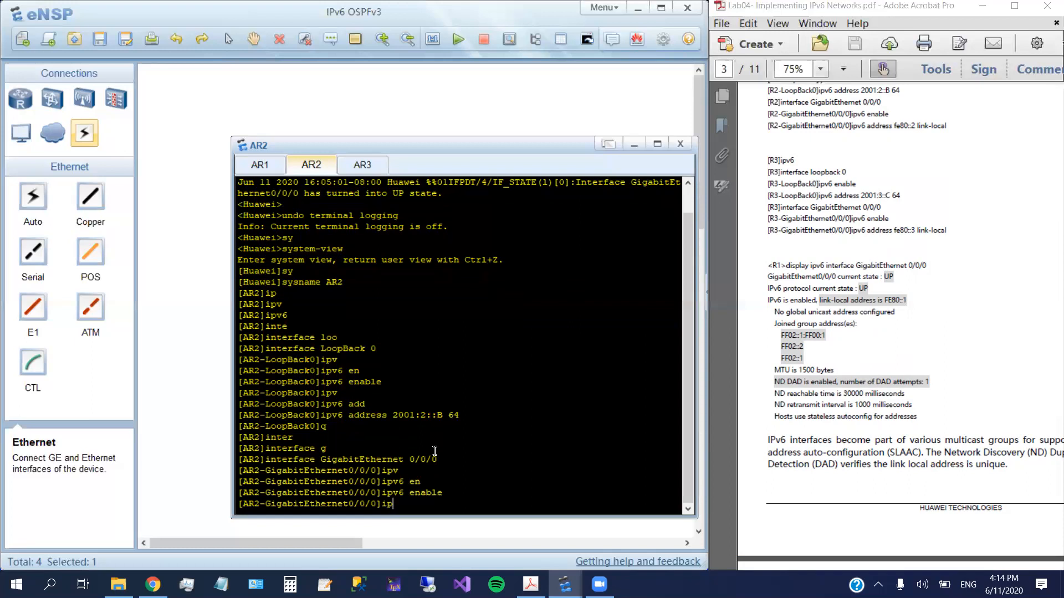
text(v)
key(Tab)
text(addre)
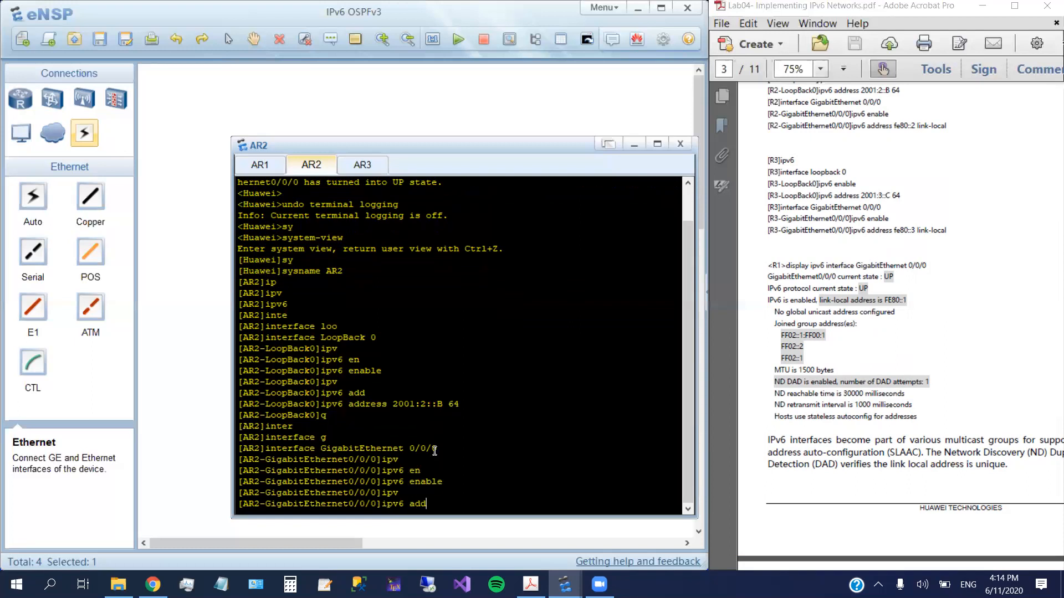
key(Tab)
key(Tab)
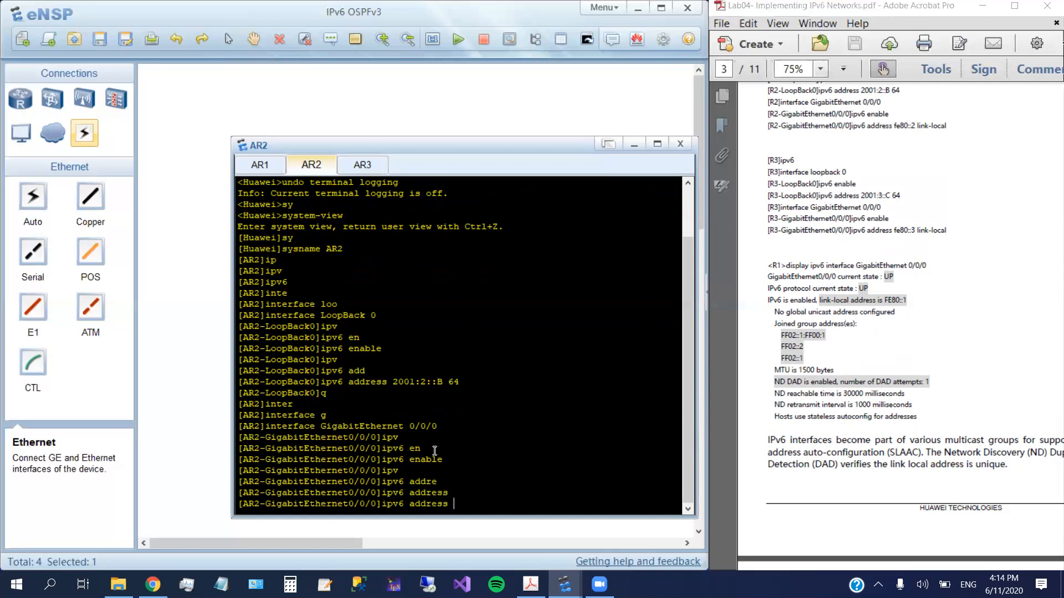
text(fe)
text(80)
text(:2 li)
text(n)
key(Tab)
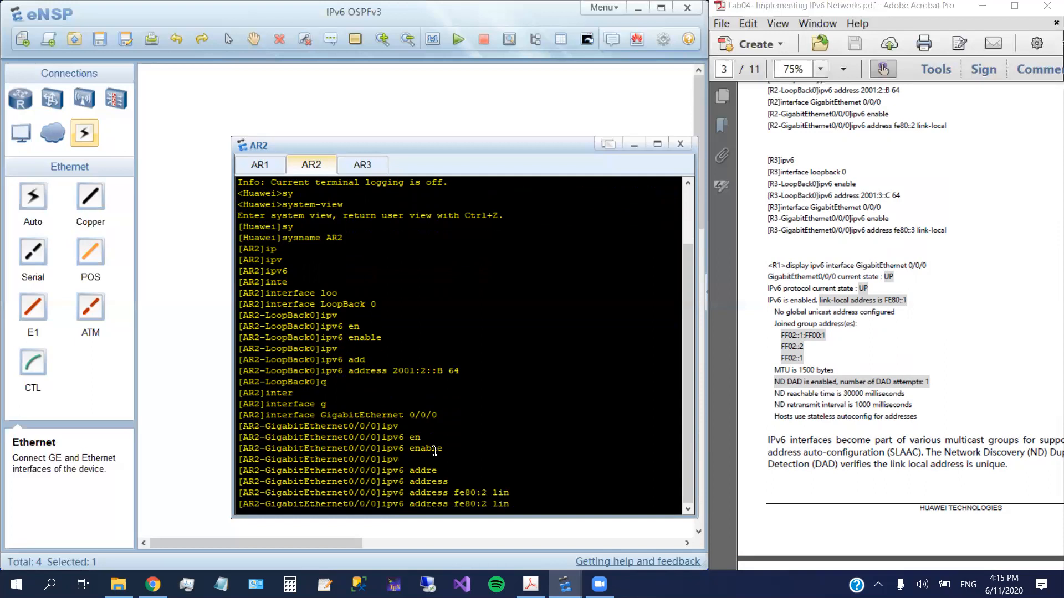
text(k)
key(Tab)
key(BackSpace)
key(BackSpace)
key(BackSpace)
key(BackSpace)
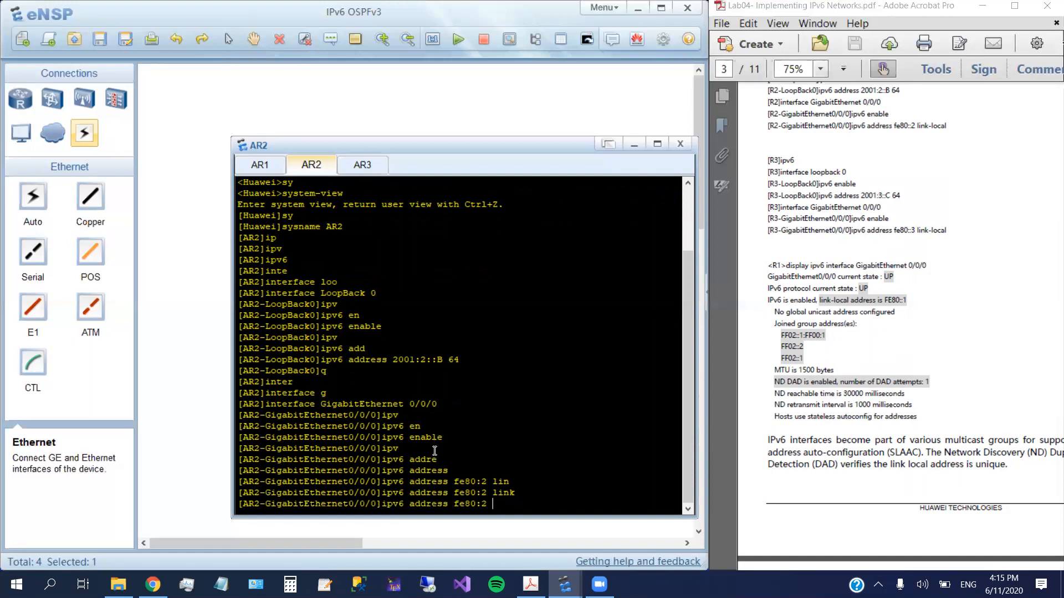
key(BackSpace)
key(BackSpace)
text(::2 li)
key(Tab)
key(Return)
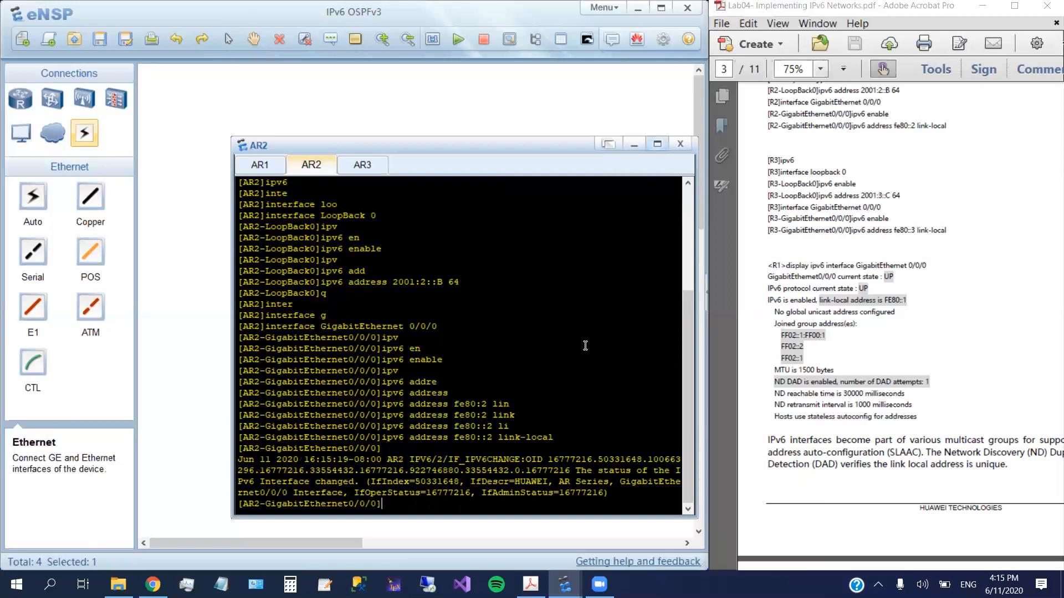
text(q)
key(Return)
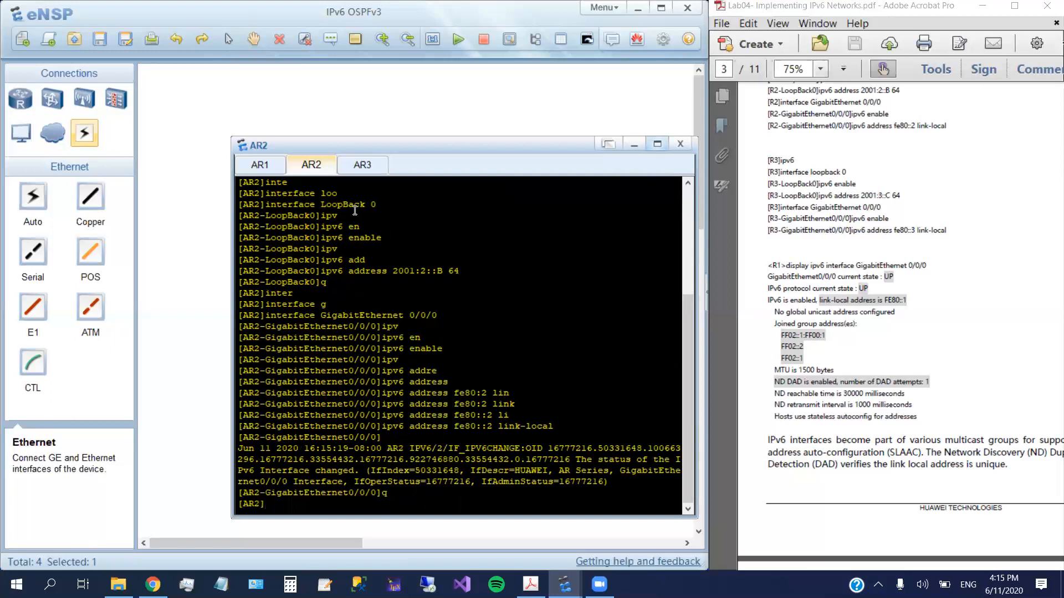
- Switch to AR3's console, log back on and enter the system view
click(363, 165)
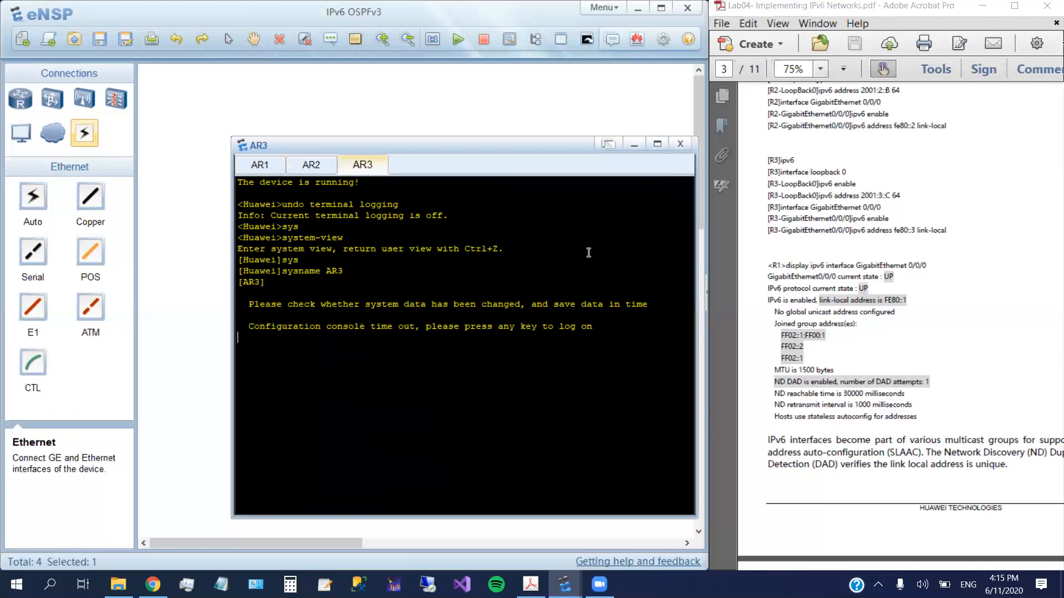
key(Return)
text(sy)
key(Tab)
key(Return)
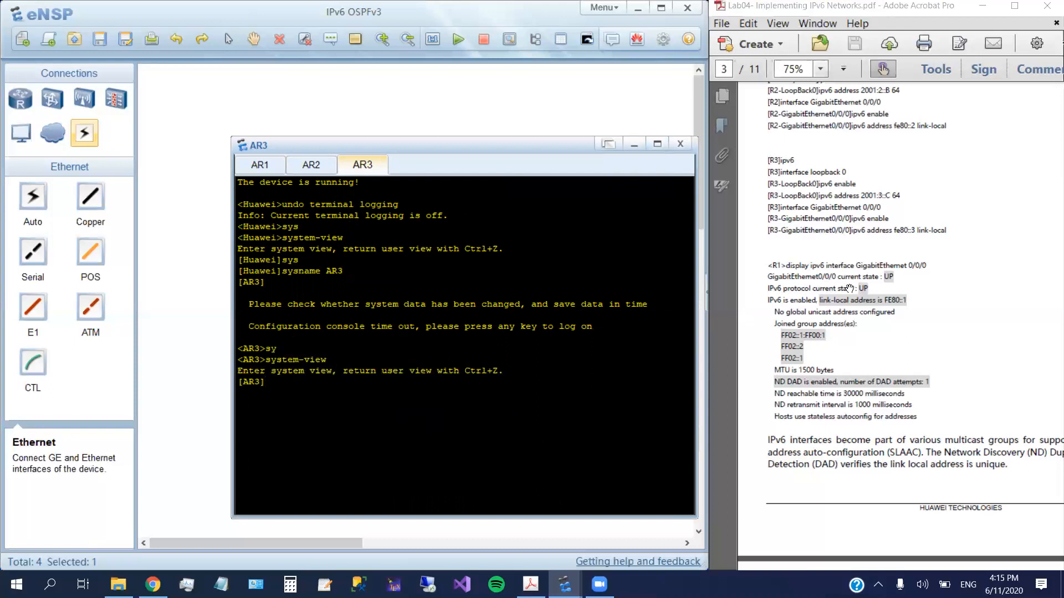
- Enable IPv6 globally on AR3 with the ipv6 command
scroll(851, 255, down, 3)
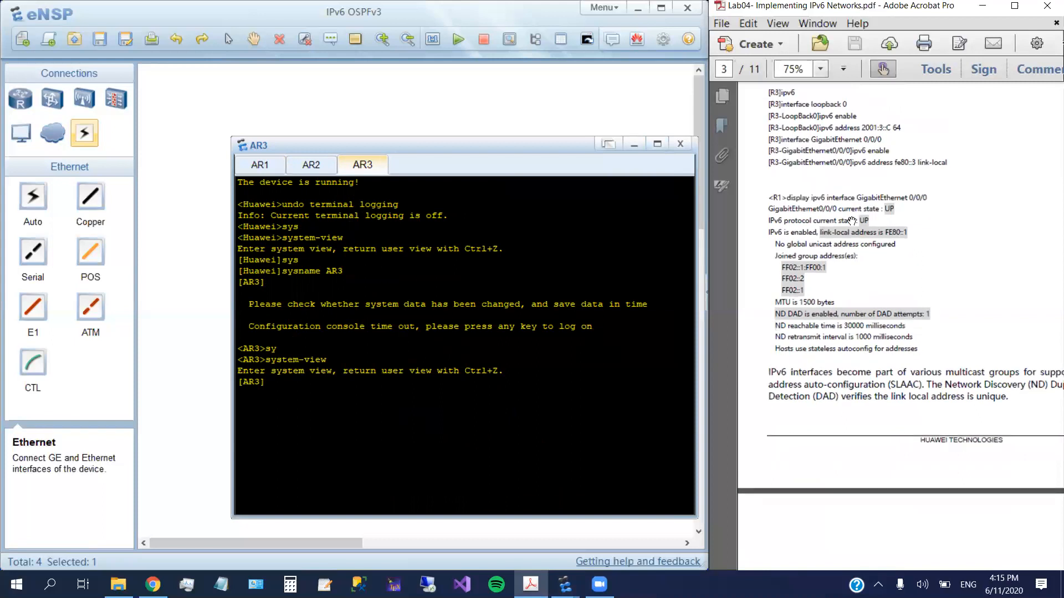
click(431, 450)
text(ipv)
key(Tab)
key(Return)
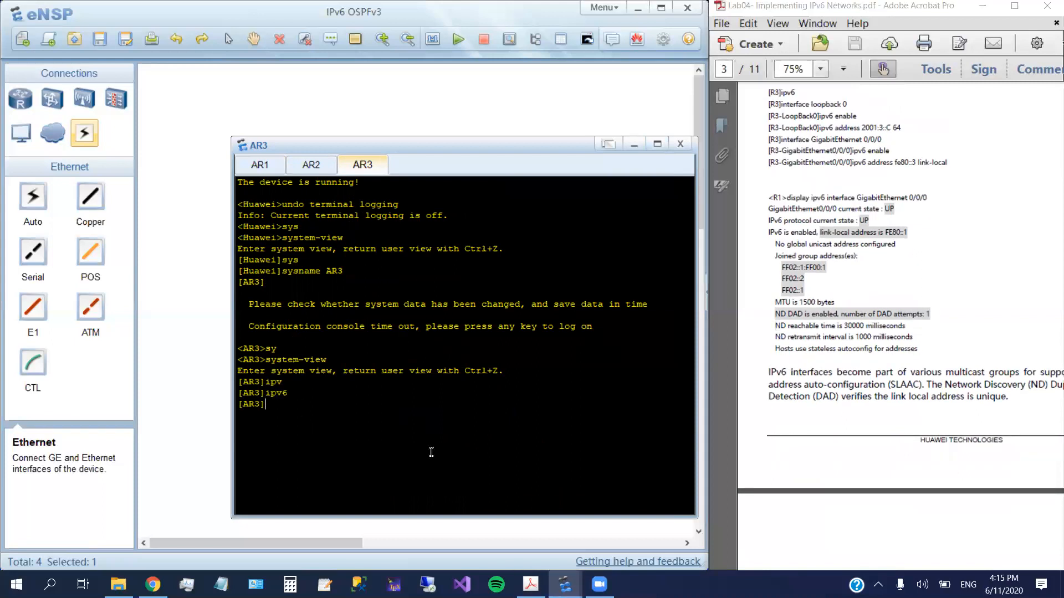
- Enter AR3's LoopBack 0 interface view and enable IPv6 on the interface
text(inter)
key(Tab)
text(loo)
key(Tab)
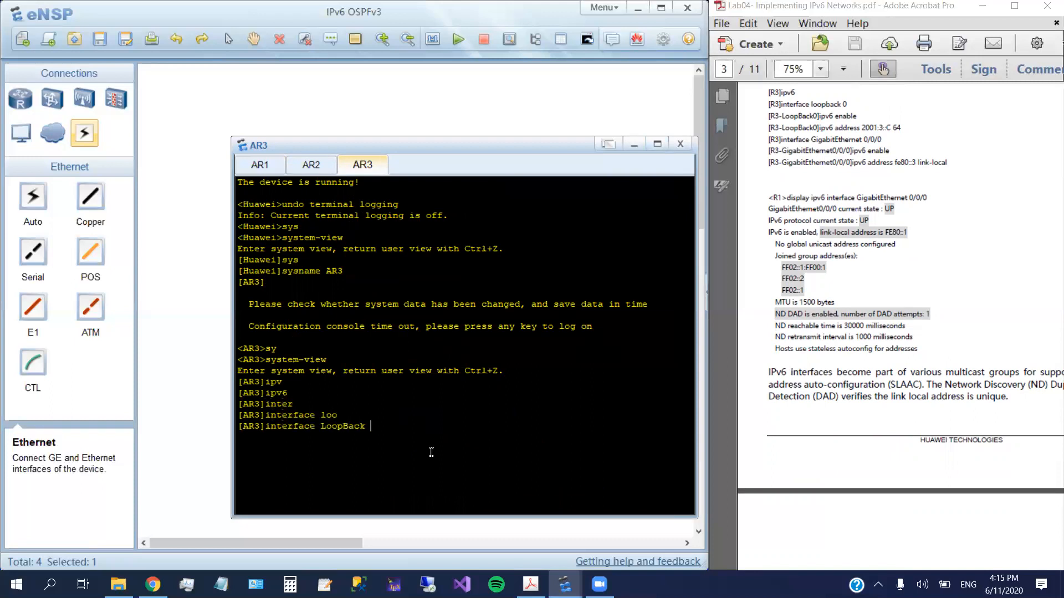
text(0)
key(Return)
text(ipv)
key(Tab)
text(r)
key(BackSpace)
text(ena)
key(Tab)
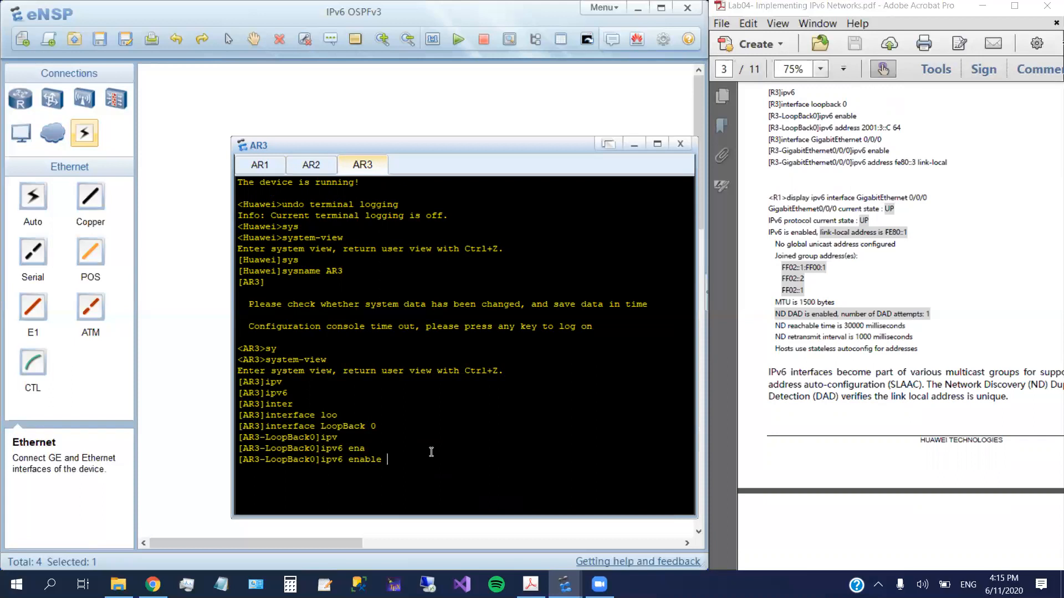
key(Return)
- Assign the IPv6 address 2001:3::C with prefix length 64 to AR3's LoopBack 0
text(ipv)
key(Tab)
text(add)
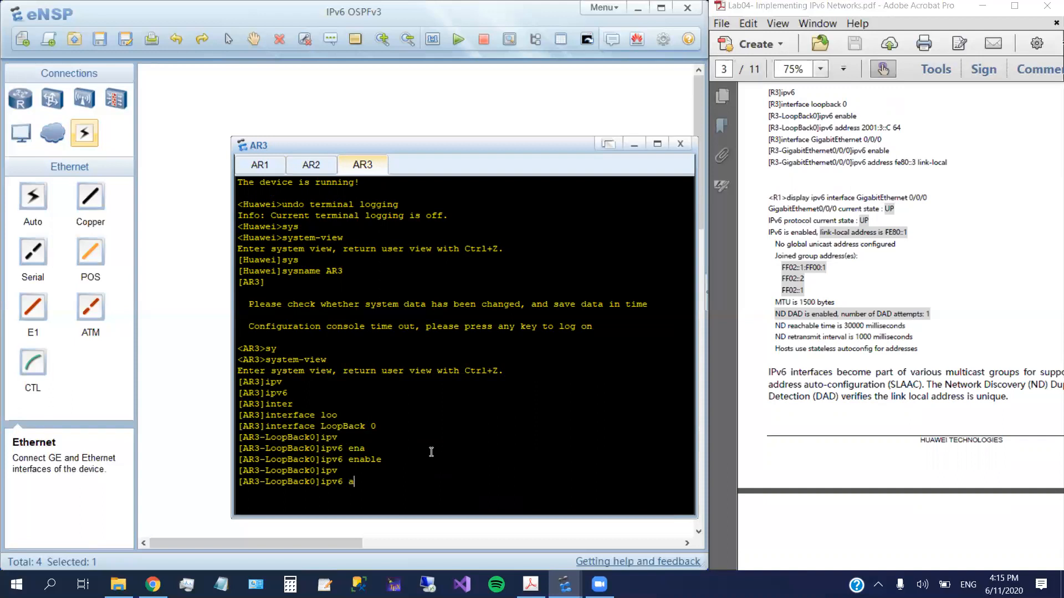
key(Tab)
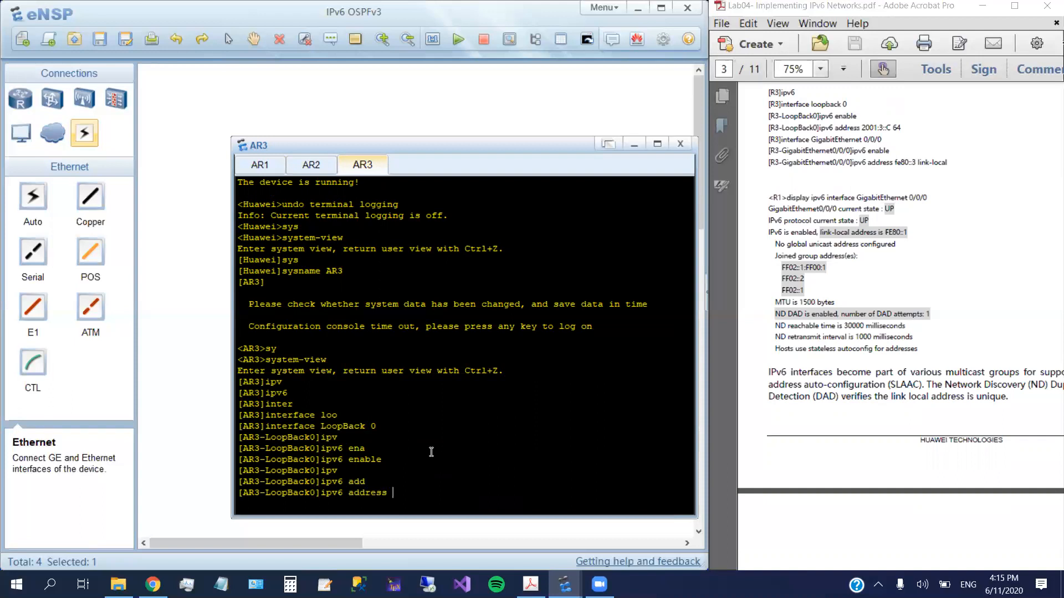
text(2001:3::C 64)
key(Return)
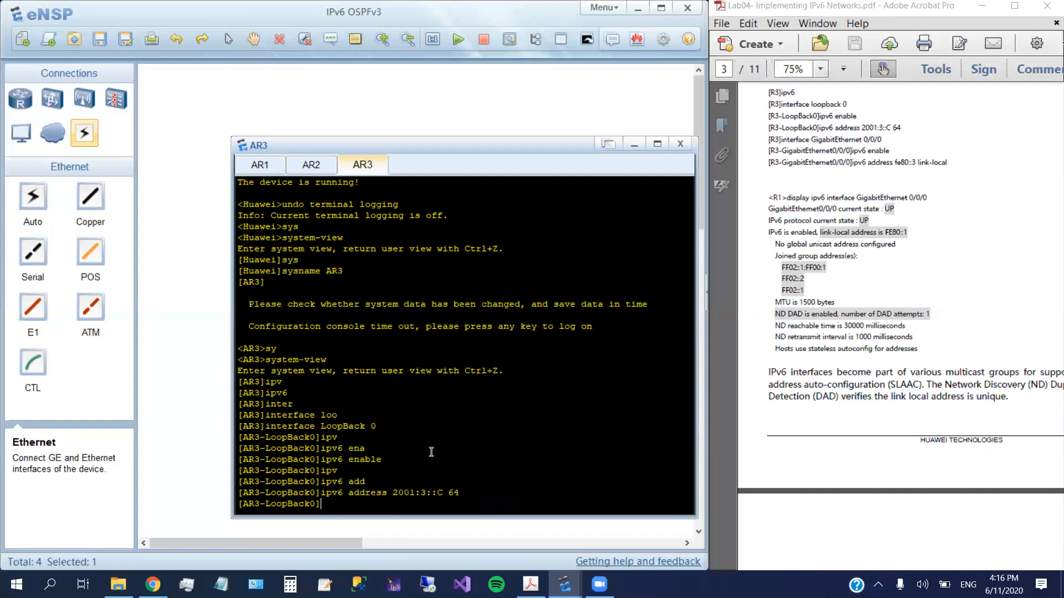
- Leave AR3's LoopBack 0 view and enter the GigabitEthernet 0/0/0 interface view
text(q)
key(Return)
text(inter)
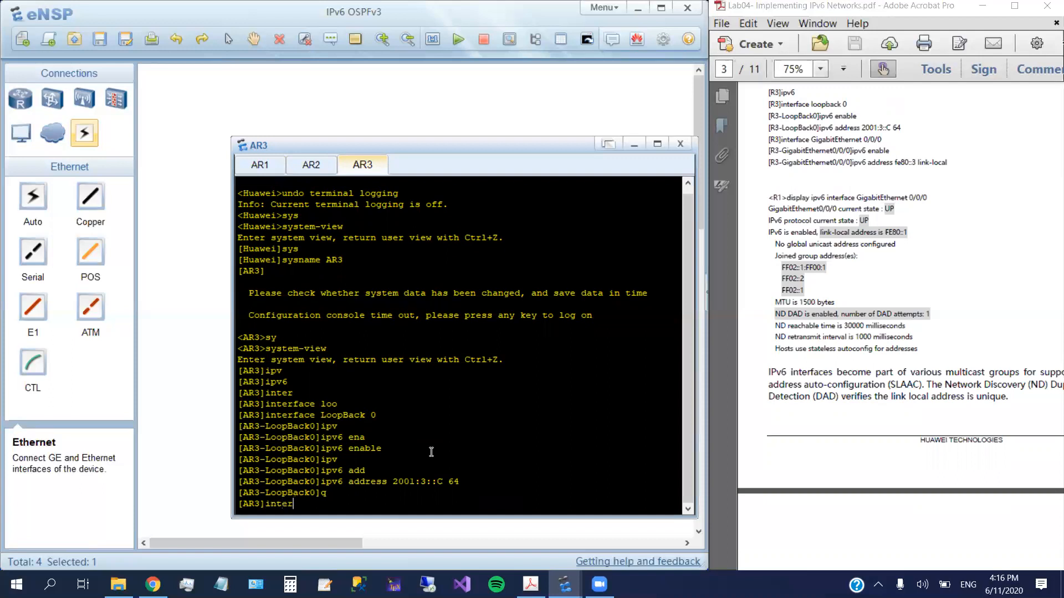
key(Tab)
text(g)
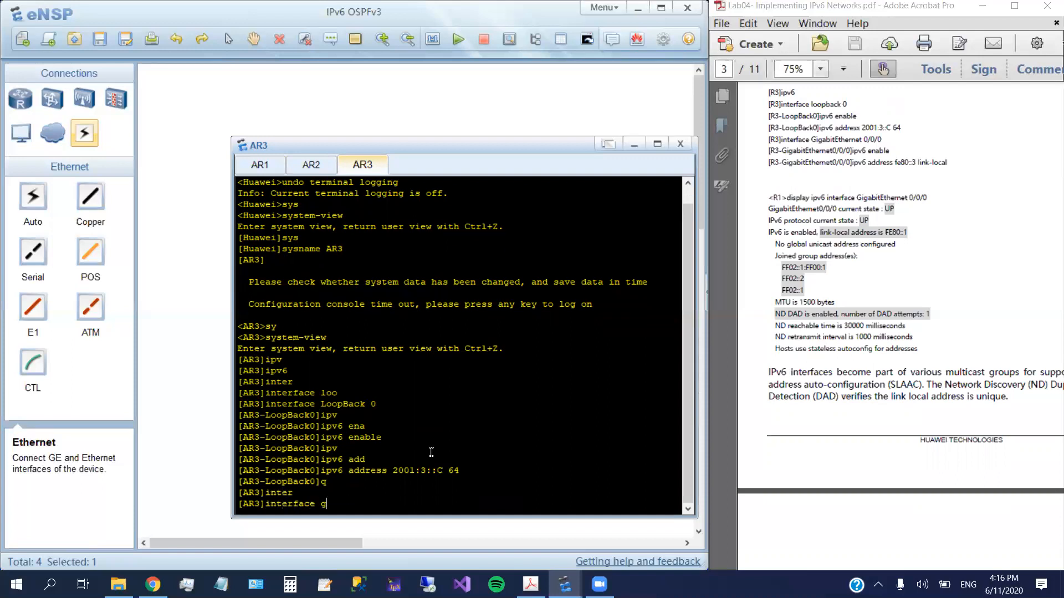
key(Tab)
text(0/0/0)
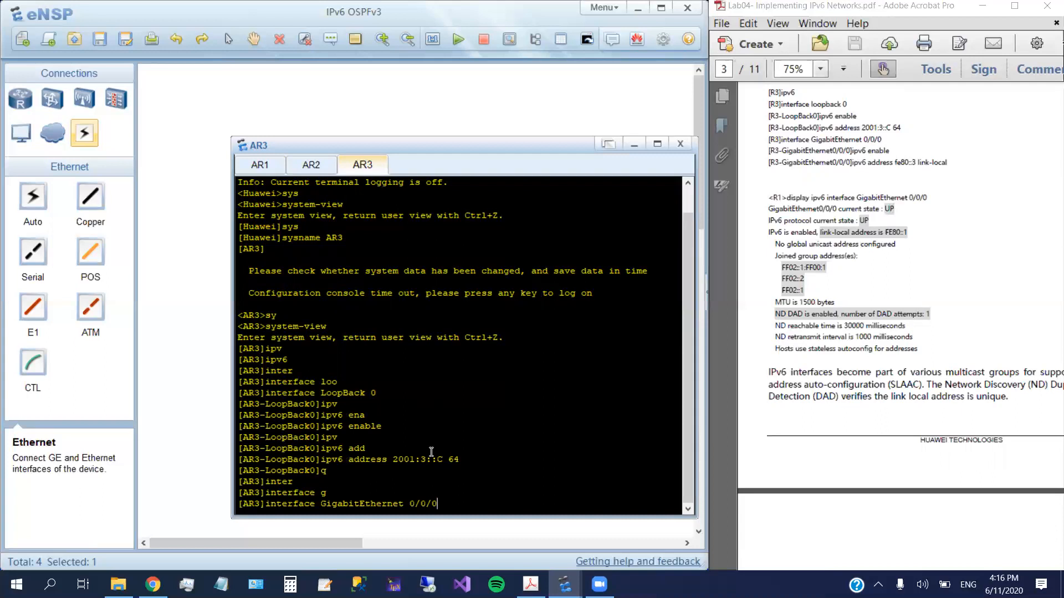
key(Return)
- Enable IPv6 on AR3's GigabitEthernet 0/0/0 interface
text(ipv)
key(Tab)
text(en)
key(Tab)
key(Return)
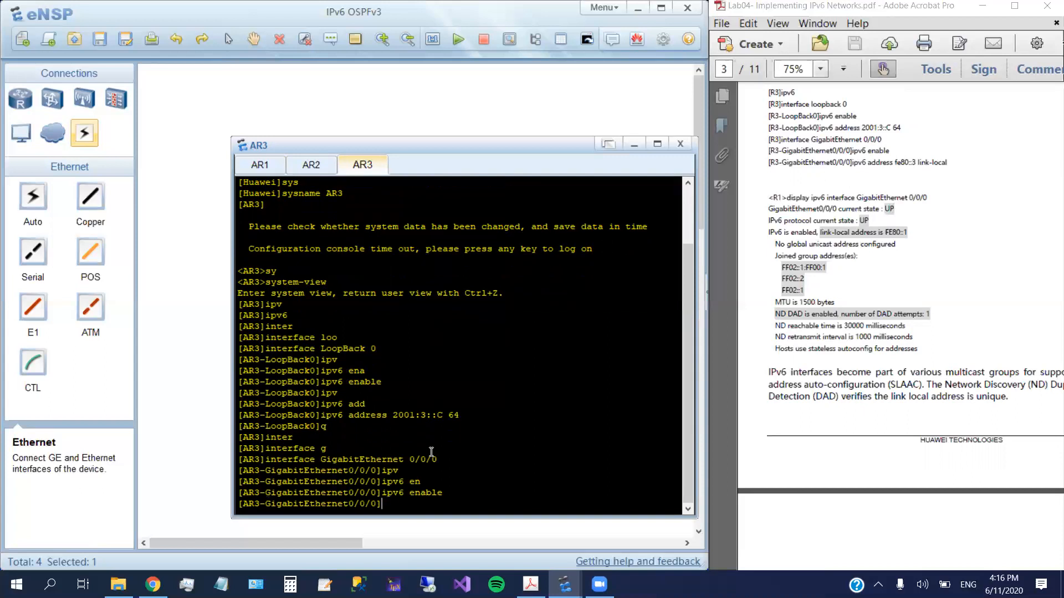
- Assign fe80::3 as the link-local IPv6 address of AR3's GigabitEthernet 0/0/0
text(ipv)
key(Tab)
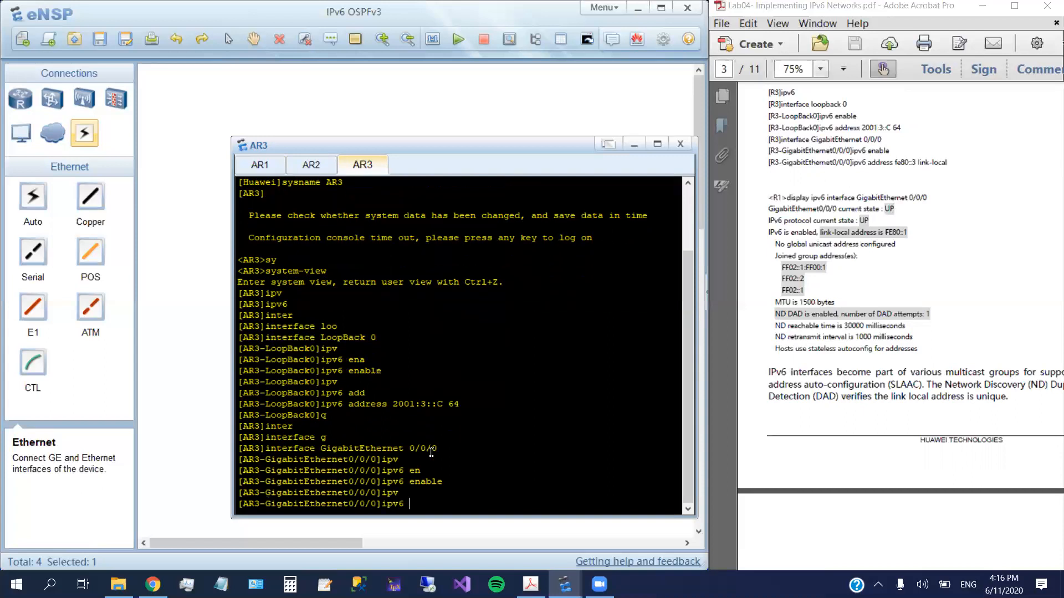
text(add)
key(Tab)
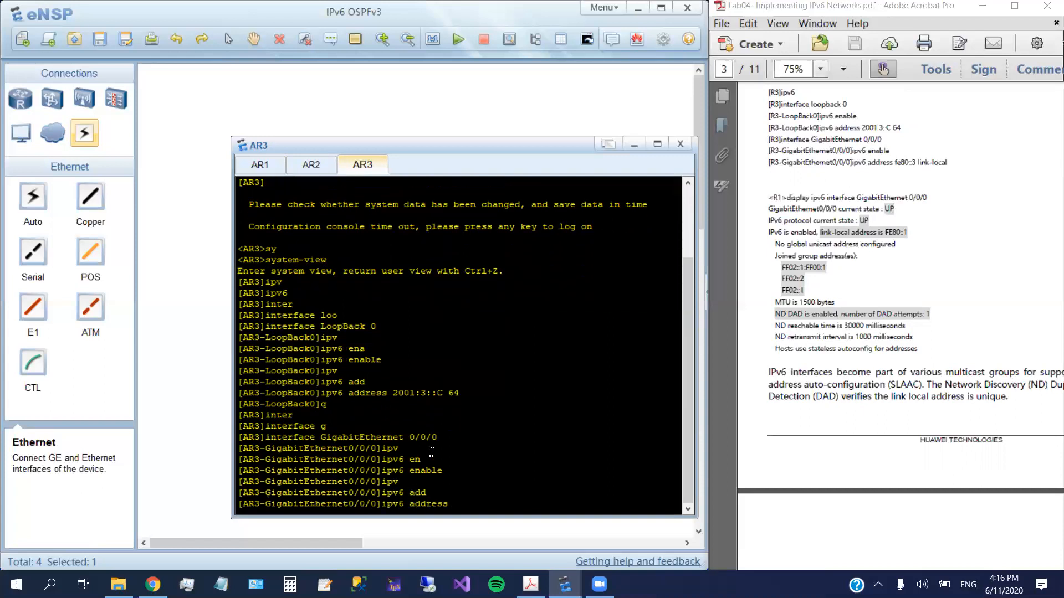
text(fe)
text(80::3 l)
key(Tab)
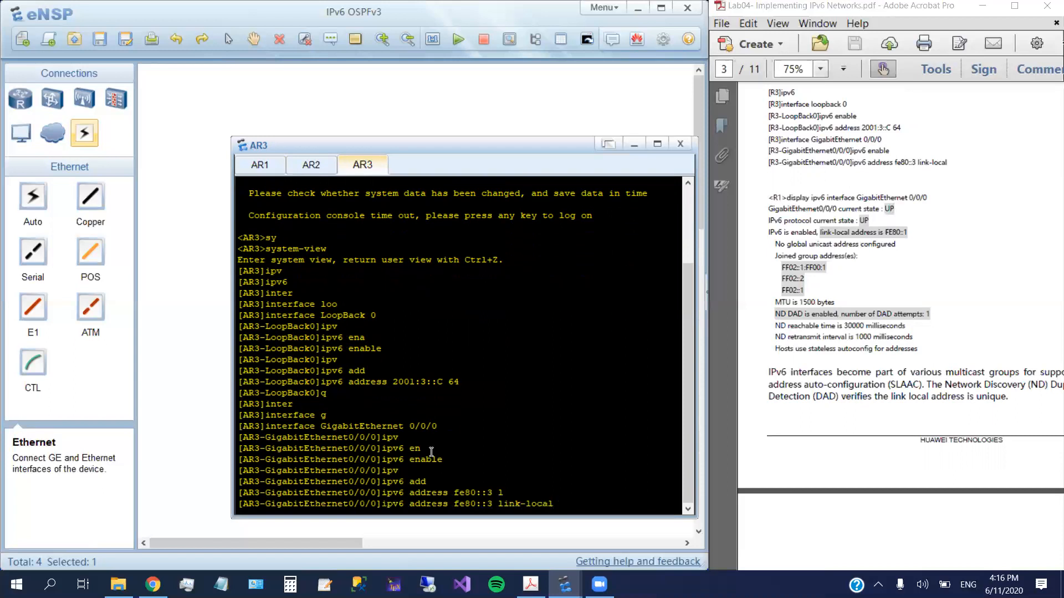
key(Return)
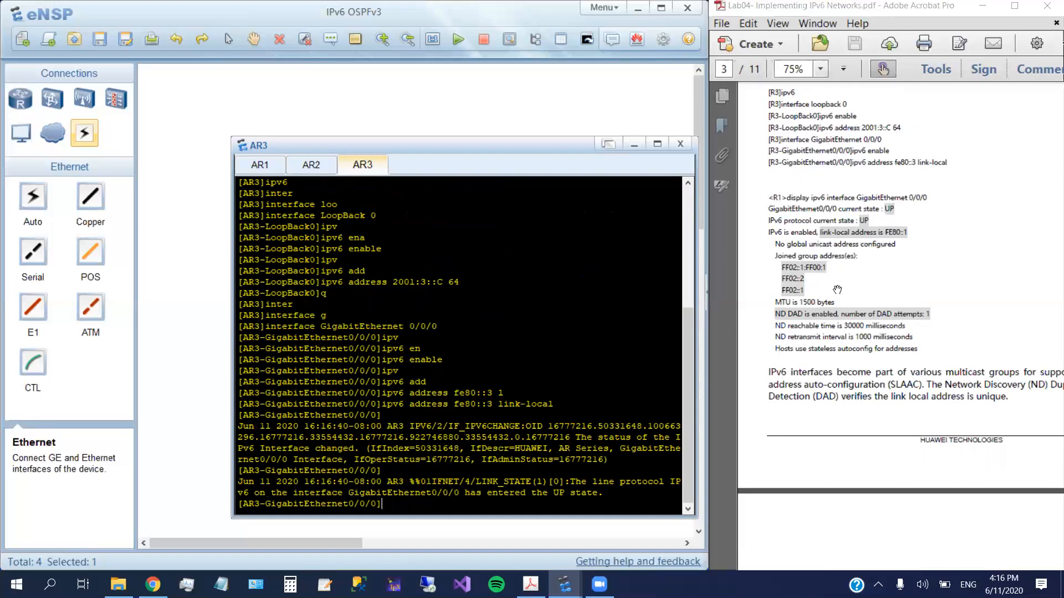
- Switch to AR1's console and leave the GigabitEthernet 0/0/0 view to return to the system view
click(259, 165)
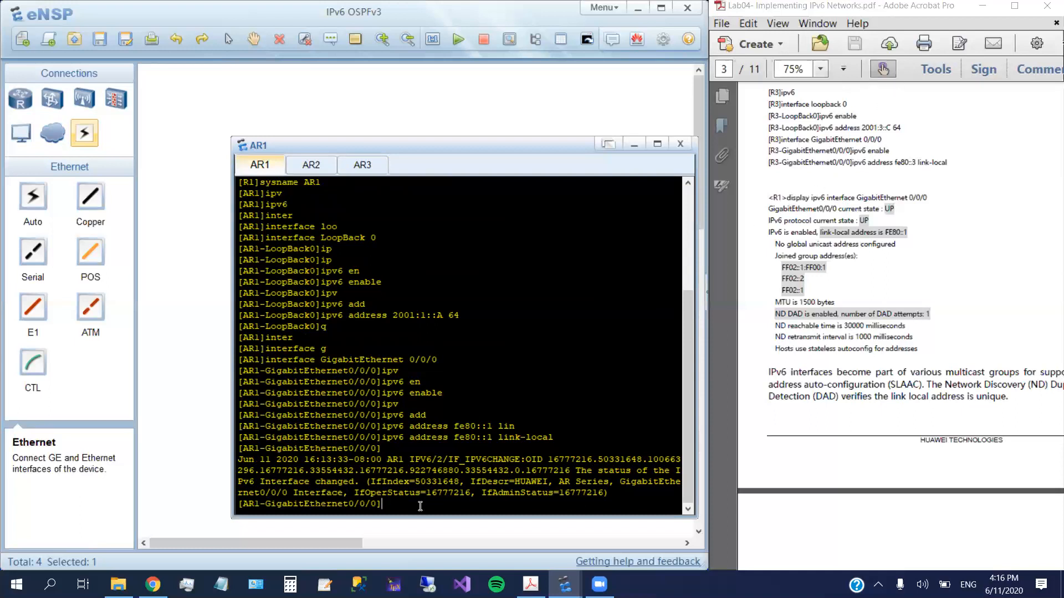
text(q)
key(Return)
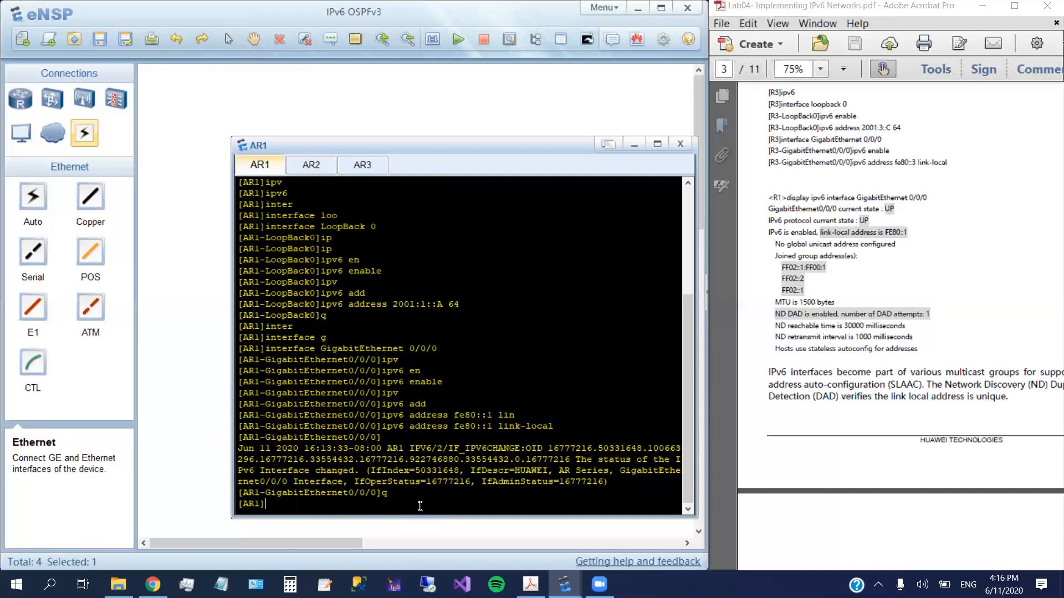
- Display the IPv6 information of AR1's GigabitEthernet 0/0/0 and examine its link-local address
text(dis ipv)
key(Tab)
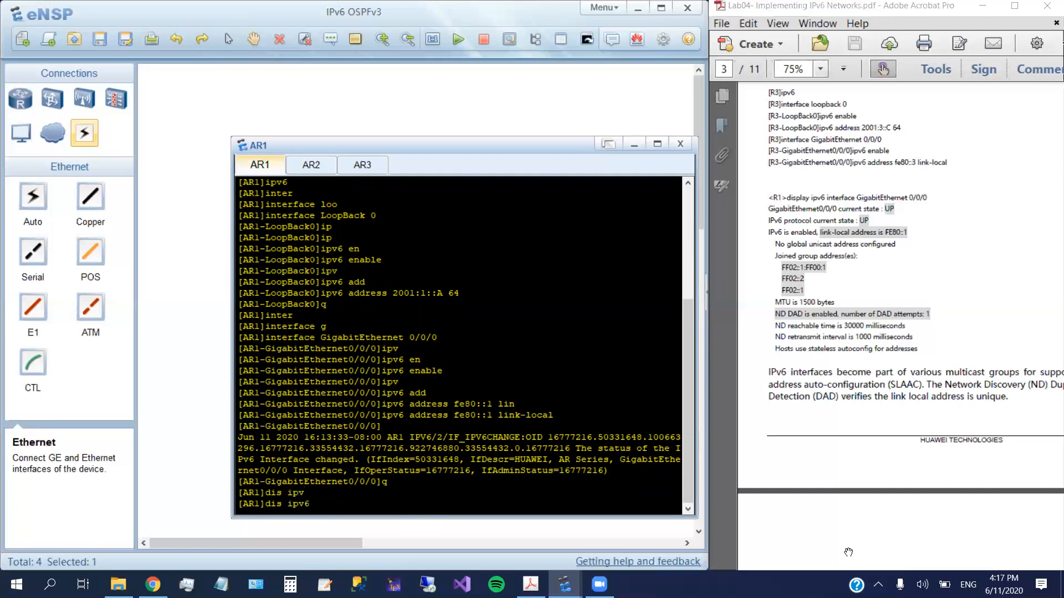
text(inte)
key(Tab)
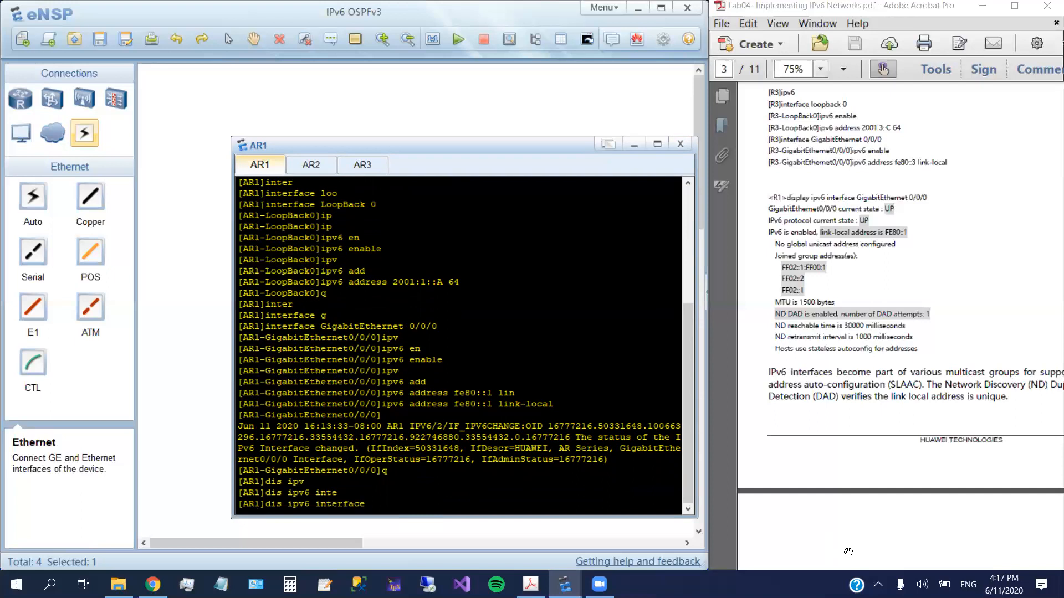
text(ge)
key(Tab)
key(Tab)
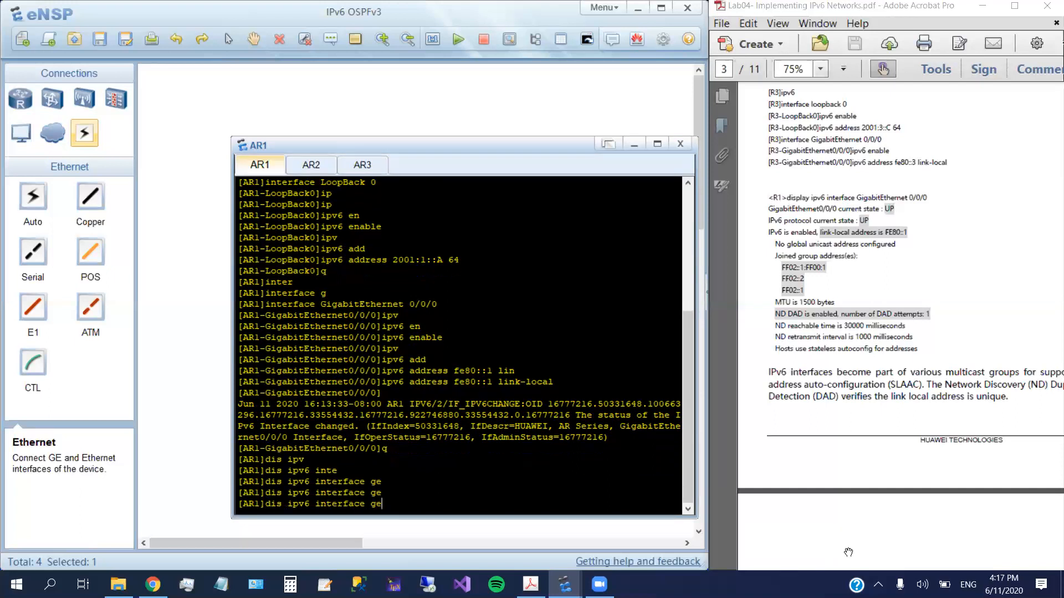
key(Tab)
text(0/0/0)
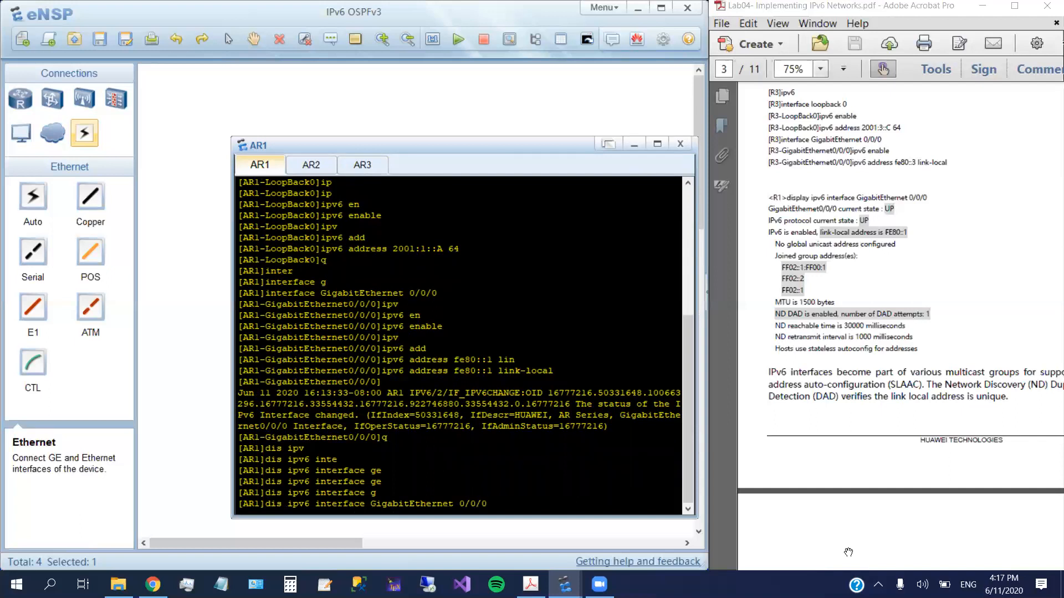
key(Return)
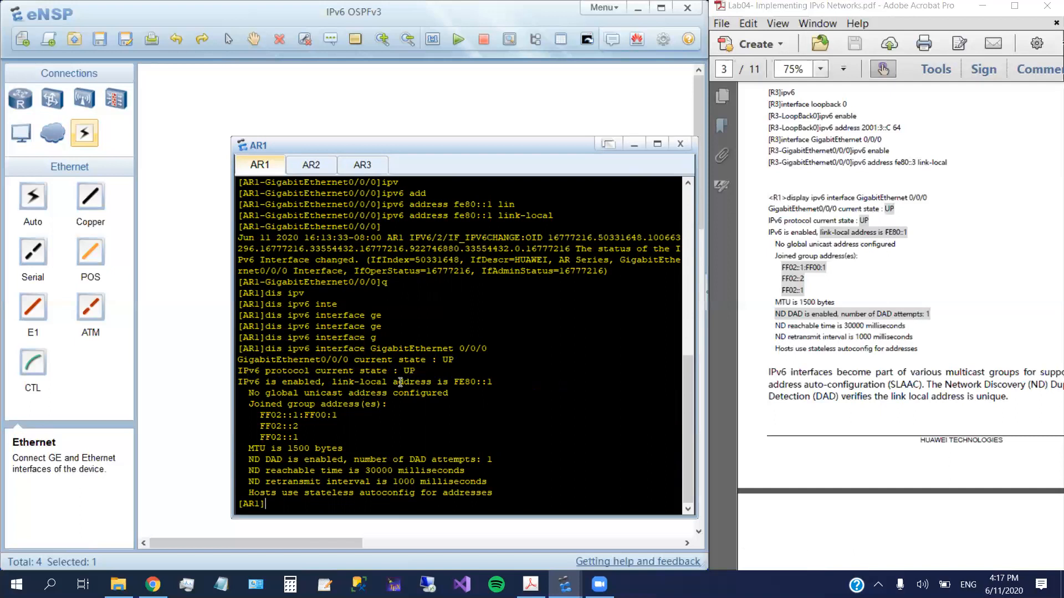
drag(454, 381, 499, 381)
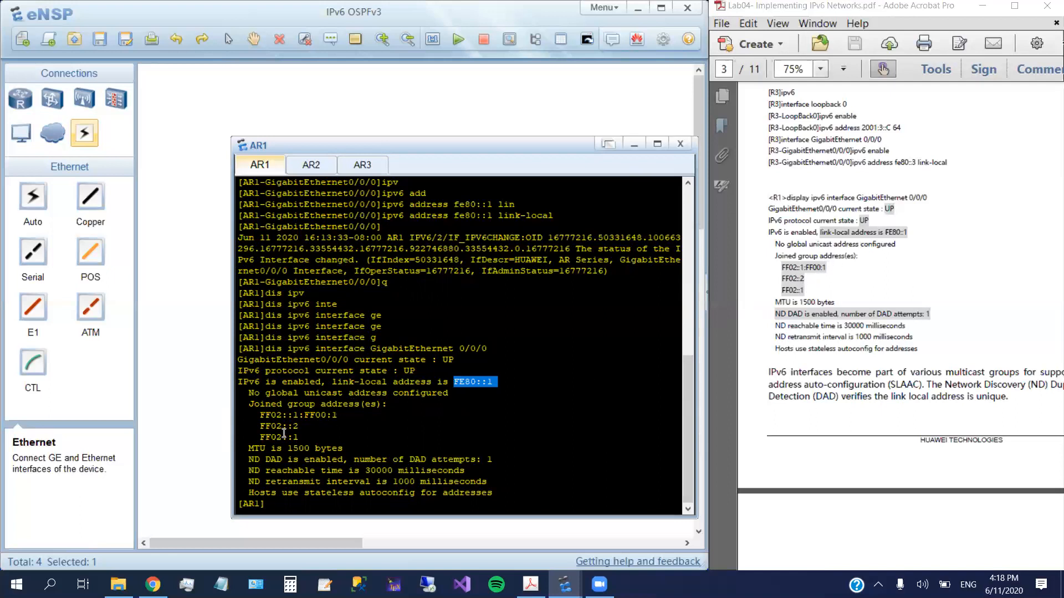
scroll(434, 458, up, 1)
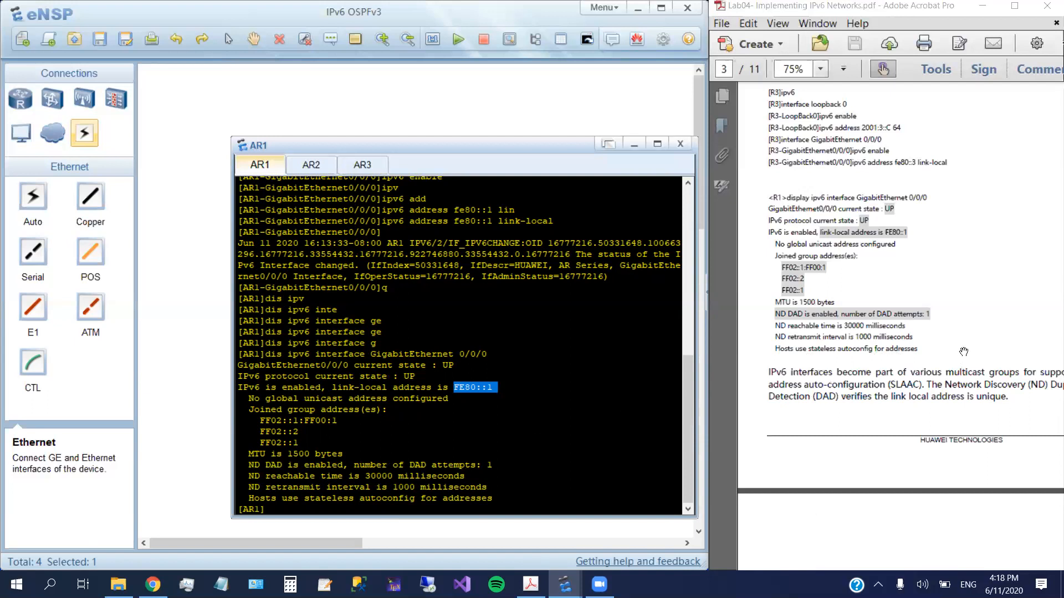
- Consult the Lab04 guide's Step 3, Configure OSPFv3, for the commands of all three routers
scroll(965, 361, down, 1)
scroll(964, 361, down, 5)
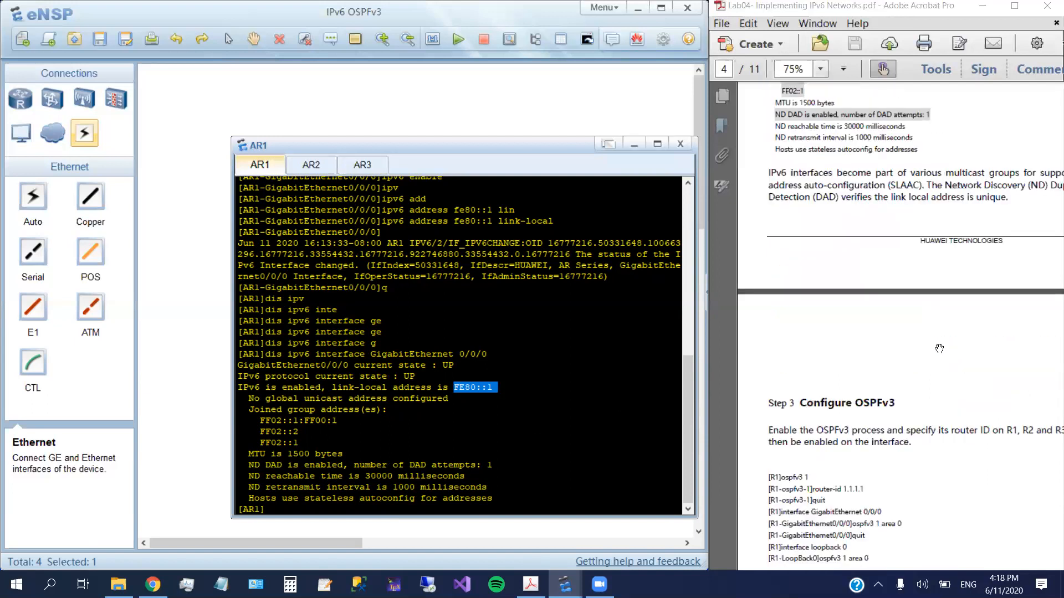
scroll(939, 349, down, 8)
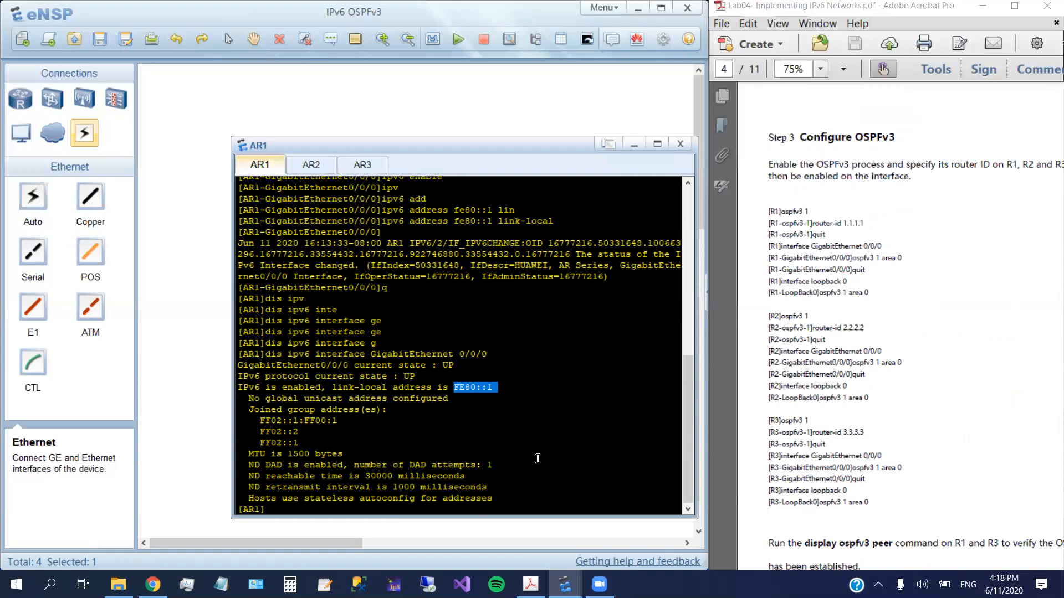
drag(921, 319, 909, 194)
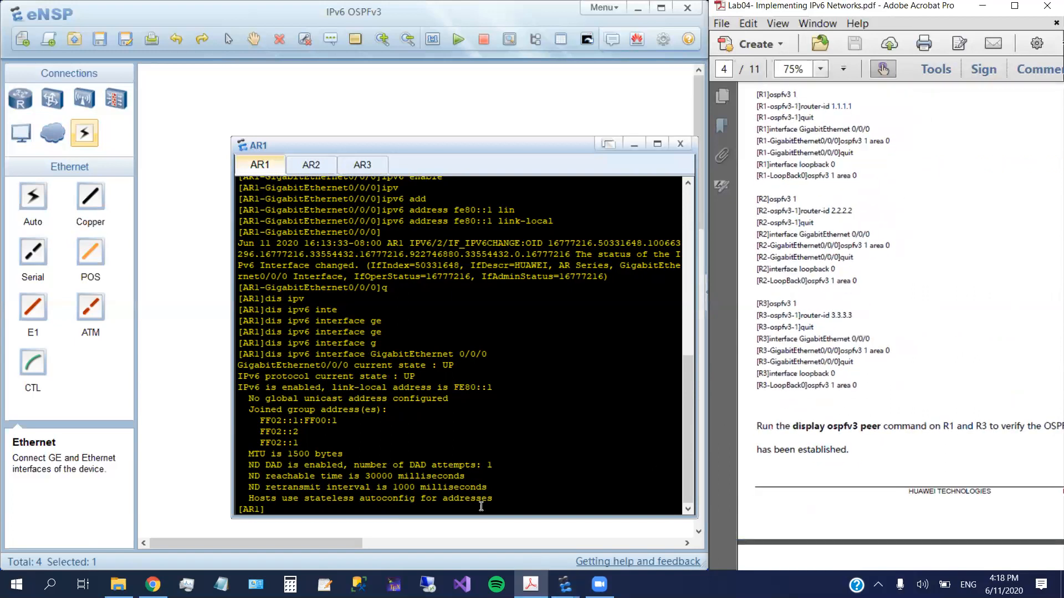
- Try to clear AR1's console output with the clear and clean commands
click(414, 509)
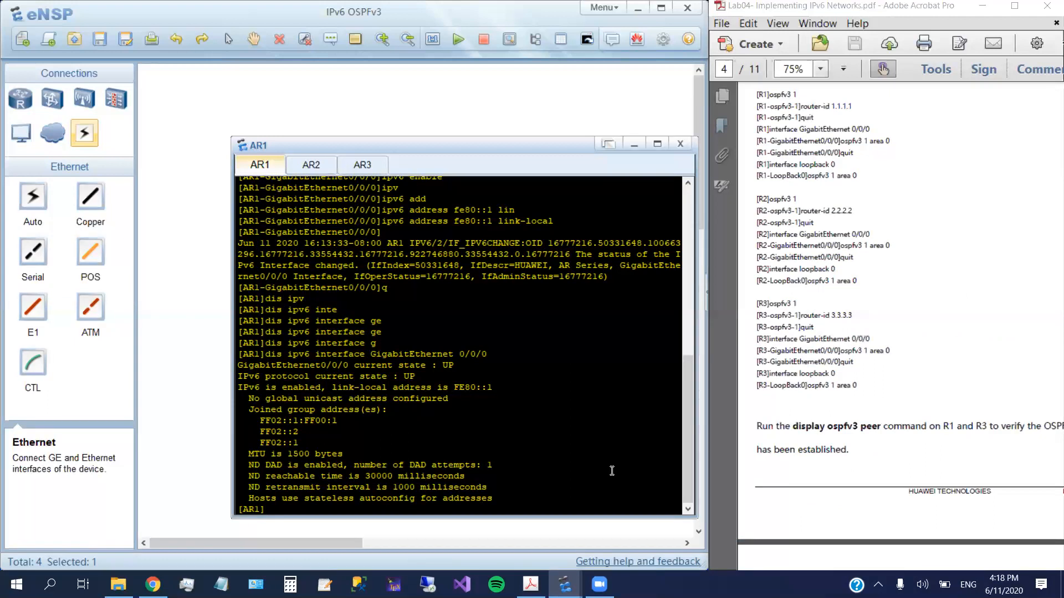
text(clear)
key(Return)
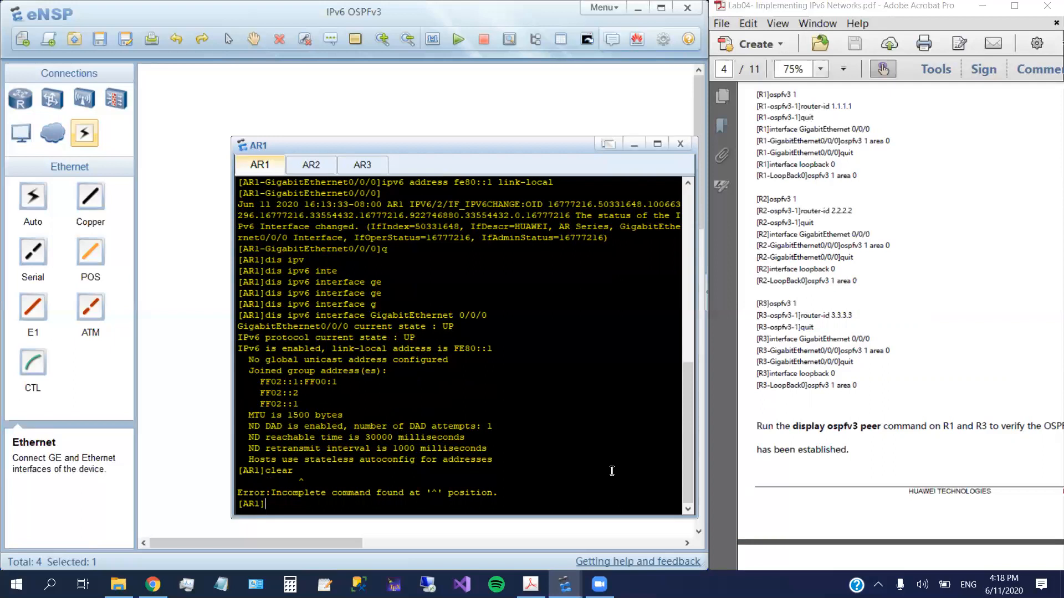
key(Up)
key(BackSpace)
text(n)
key(Return)
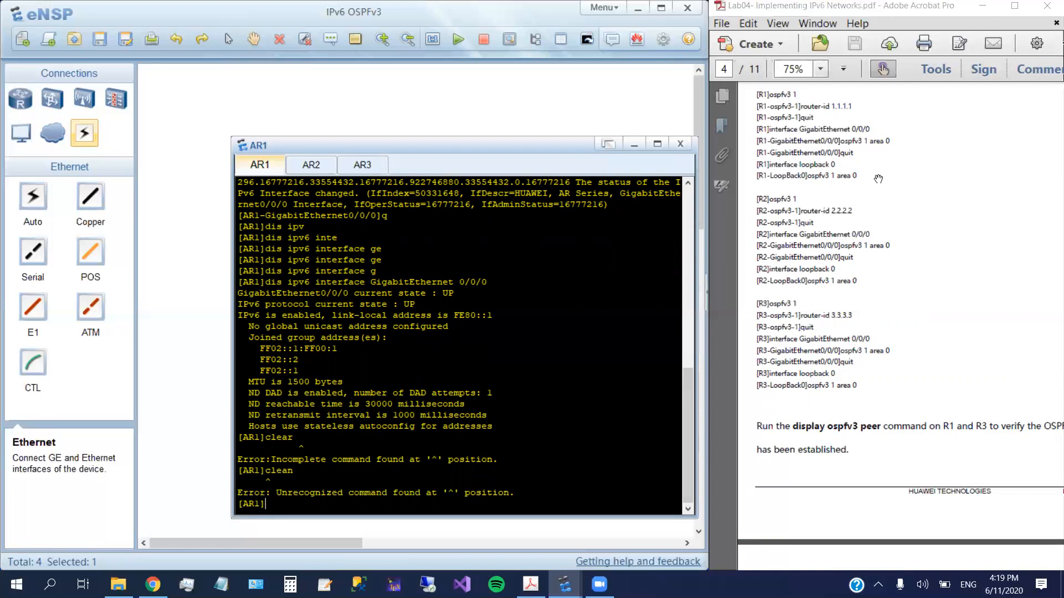
- Start OSPFv3 process 1 on AR1 and enter its configuration view
text(osp)
key(Tab)
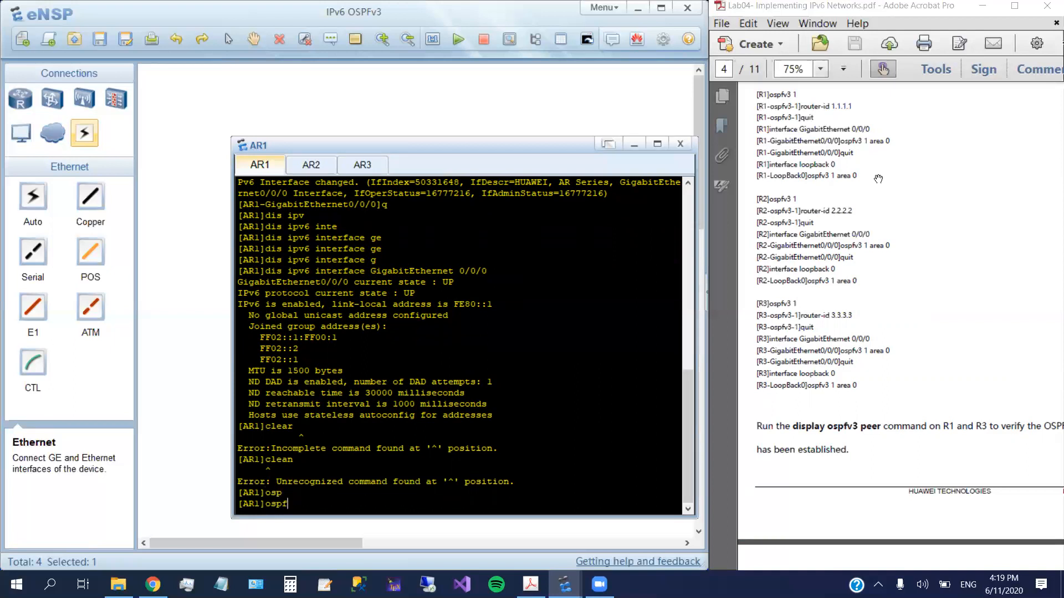
key(Tab)
text(1)
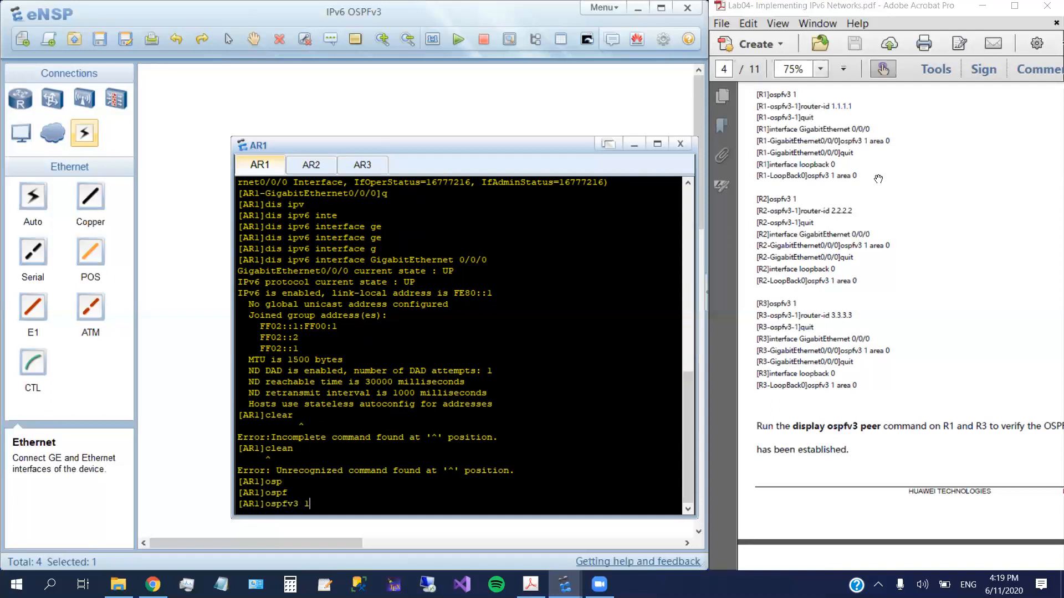
key(Return)
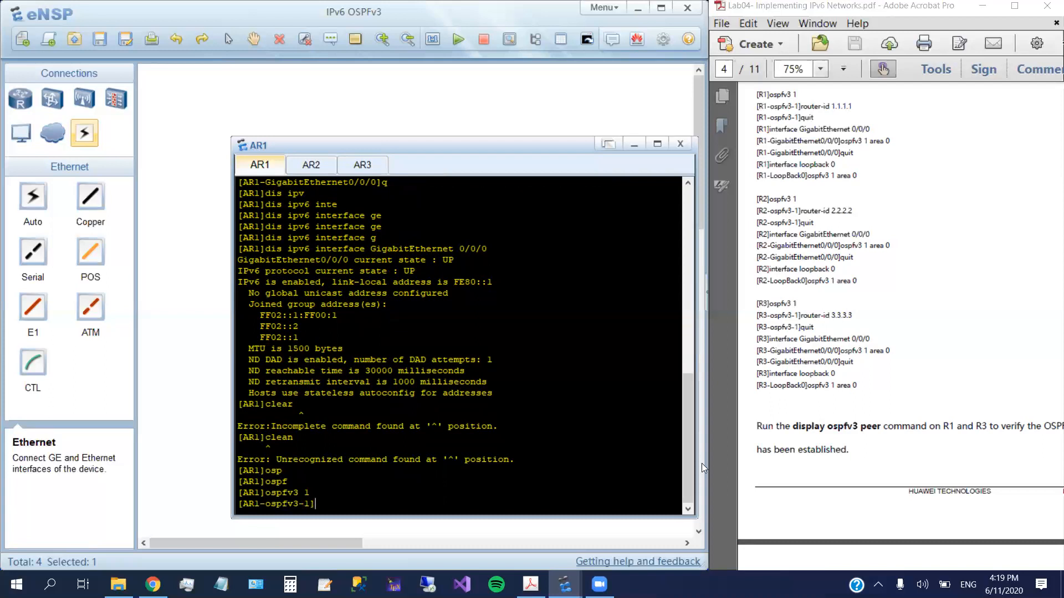
- Set the router ID of AR1's OSPFv3 process 1 to 1.1.1.1 and return to the system view
text(rou)
key(Tab)
key(BackSpace)
key(BackSpace)
key(BackSpace)
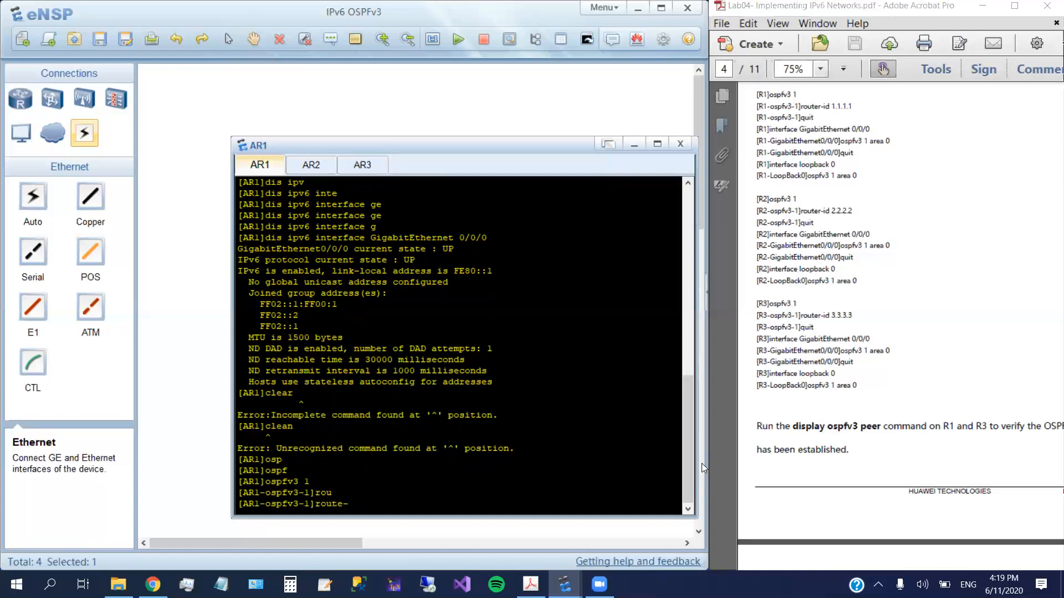
text(i)
key(Tab)
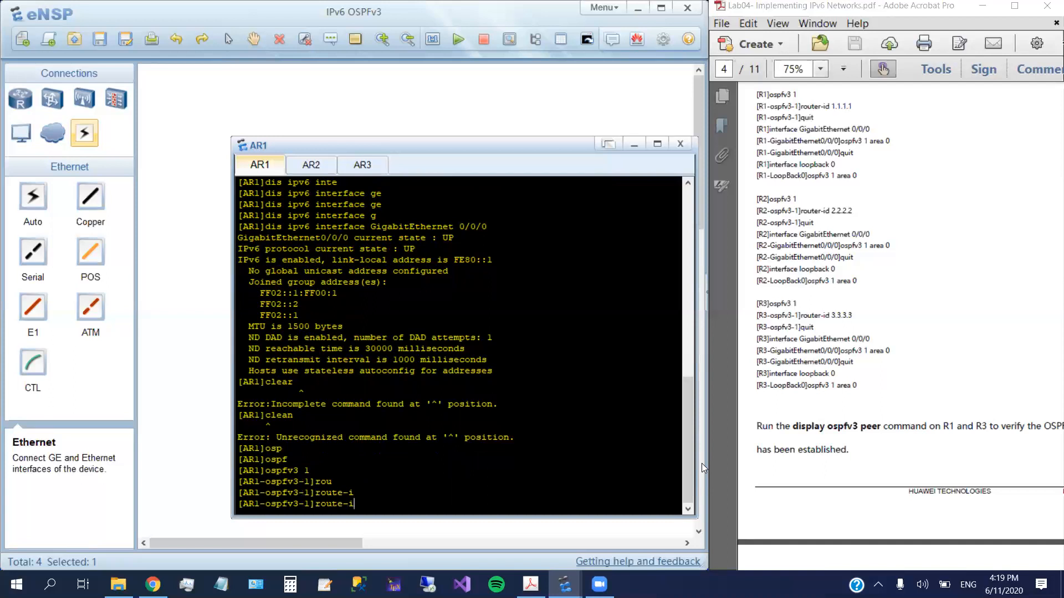
key(BackSpace)
key(BackSpace)
text(r)
key(Tab)
text(1.1.1.1)
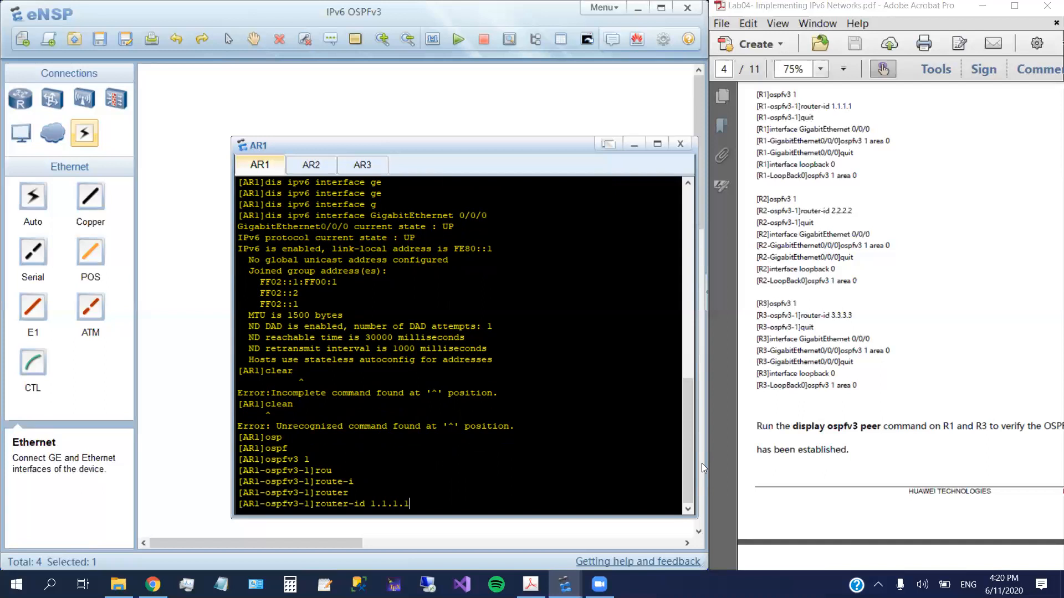
key(Return)
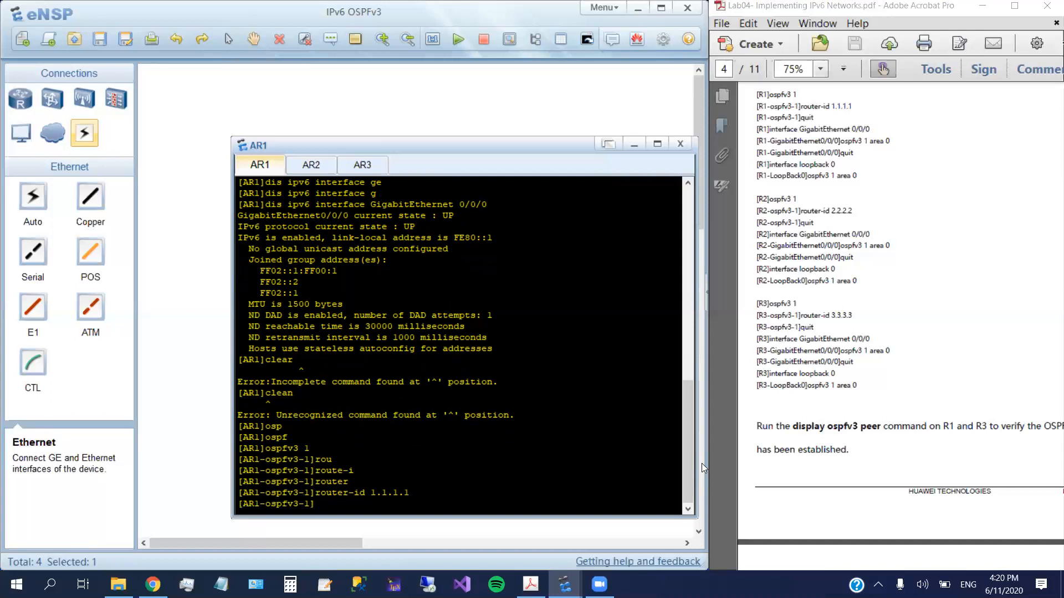
text(q)
key(Return)
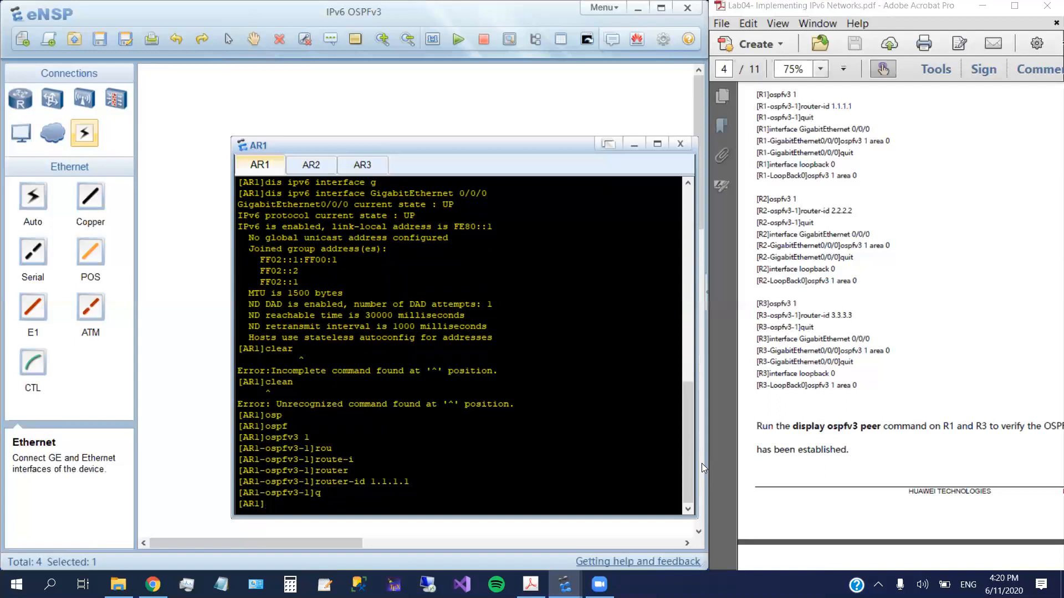
- Enter the GigabitEthernet 0/0/0 interface view on AR1
text(inter)
key(Tab)
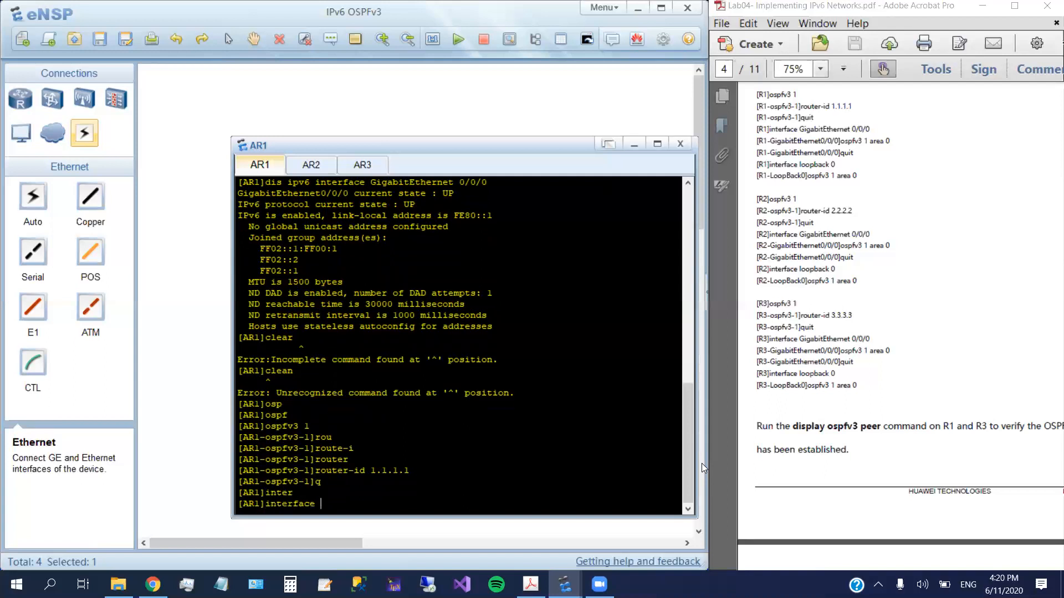
text(g)
key(Tab)
text(0/0/0)
key(Return)
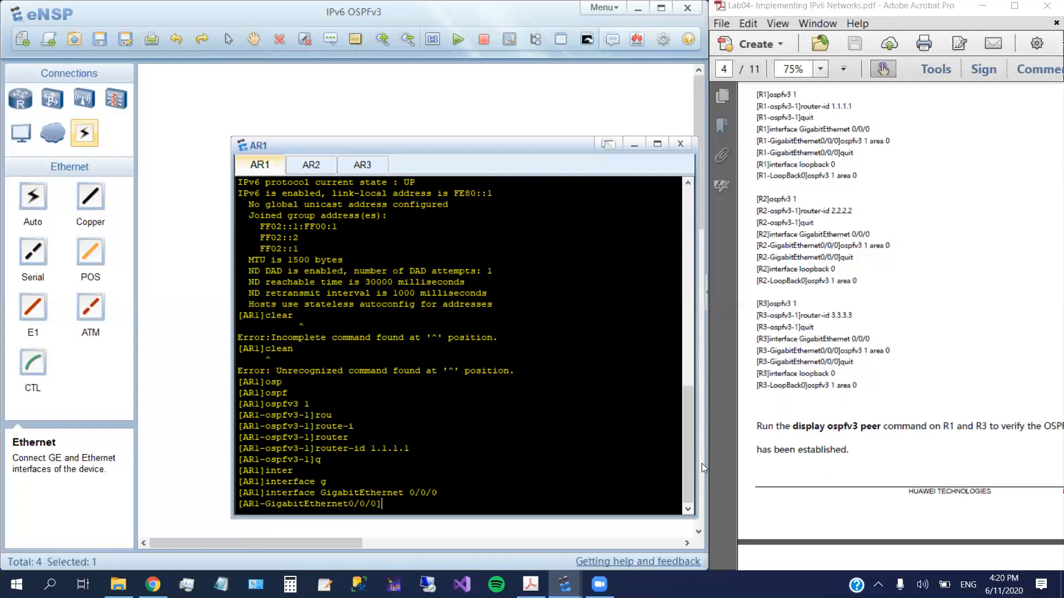
- Enable OSPFv3 process 1 in area 0 on AR1's GigabitEthernet 0/0/0 interface and return to the system view
text(osp)
key(Tab)
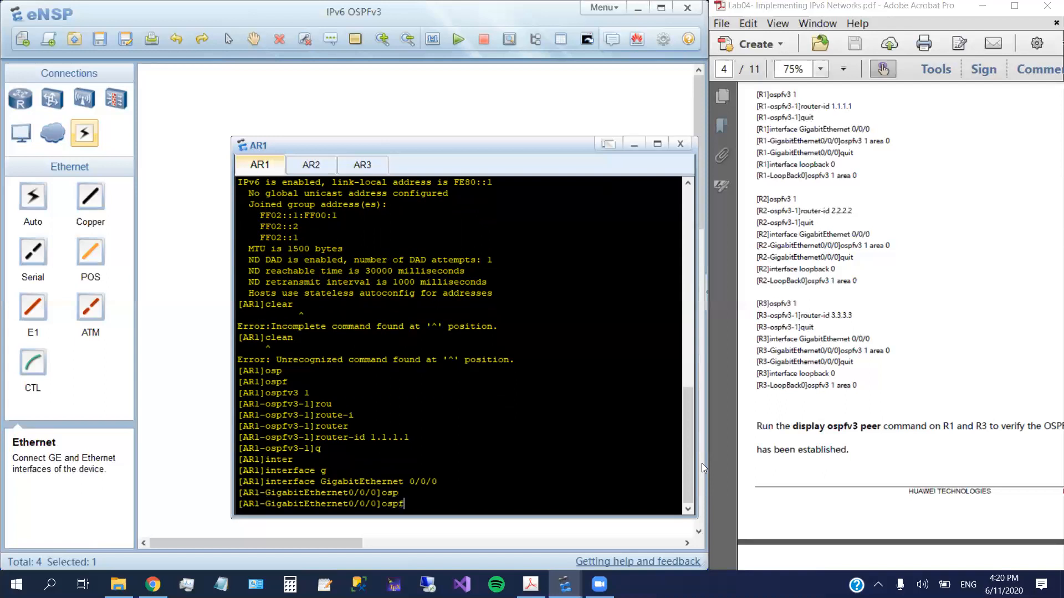
key(Tab)
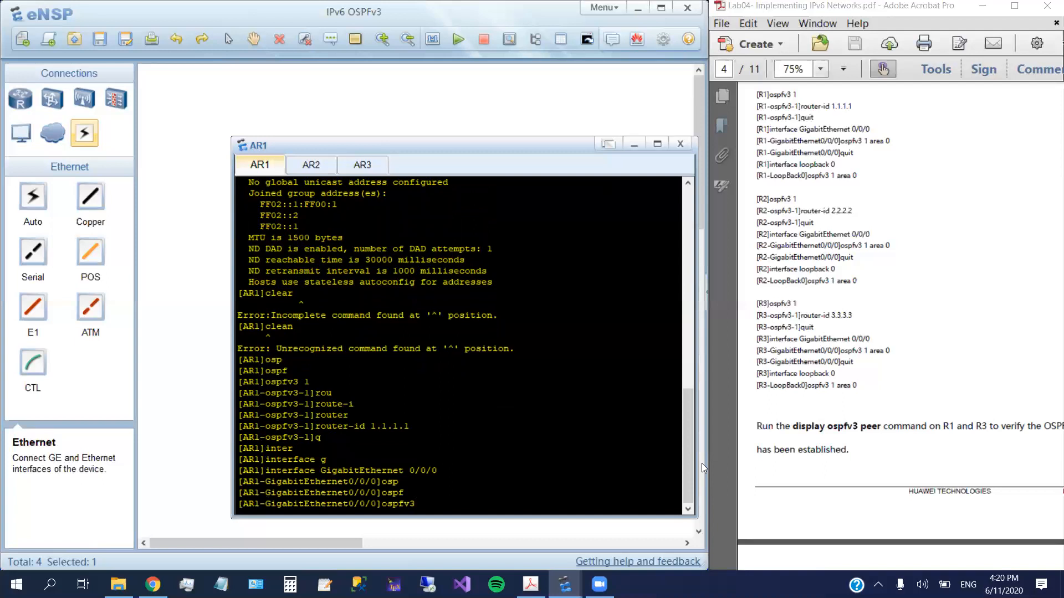
text(1 ar)
key(Tab)
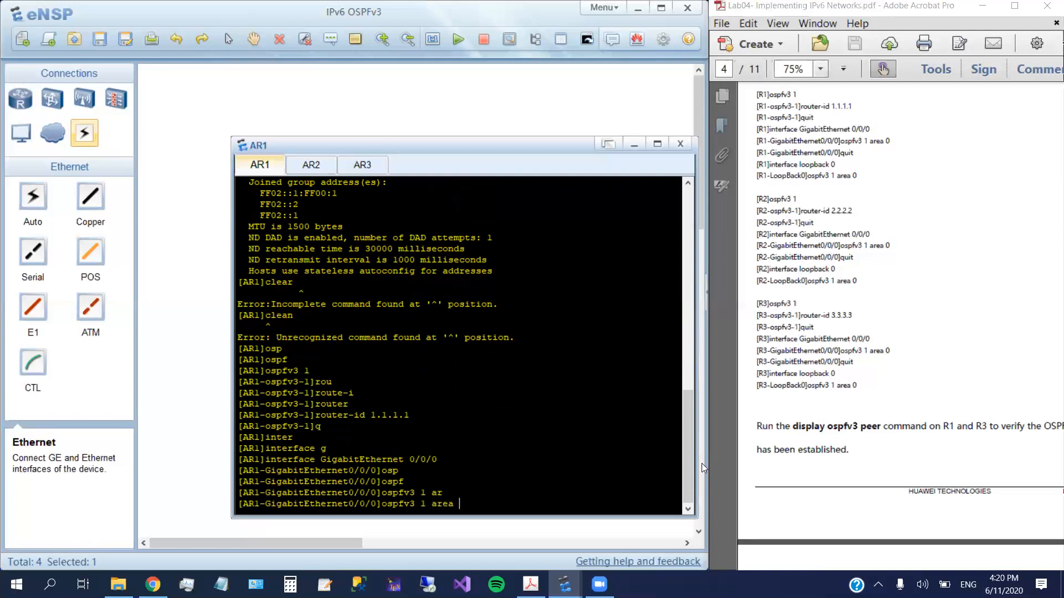
text(0)
key(Return)
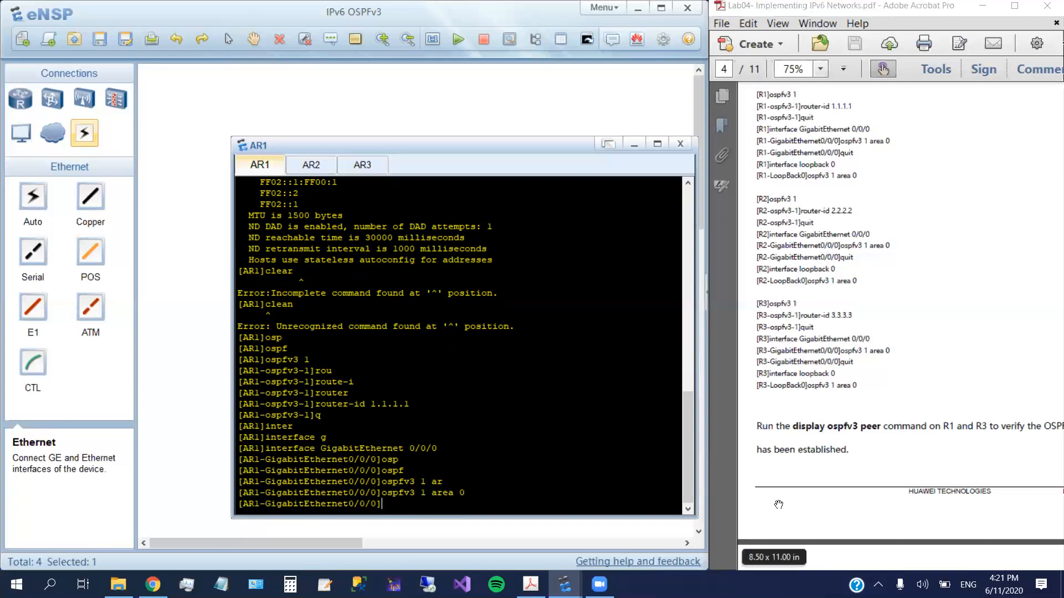
text(q)
key(Return)
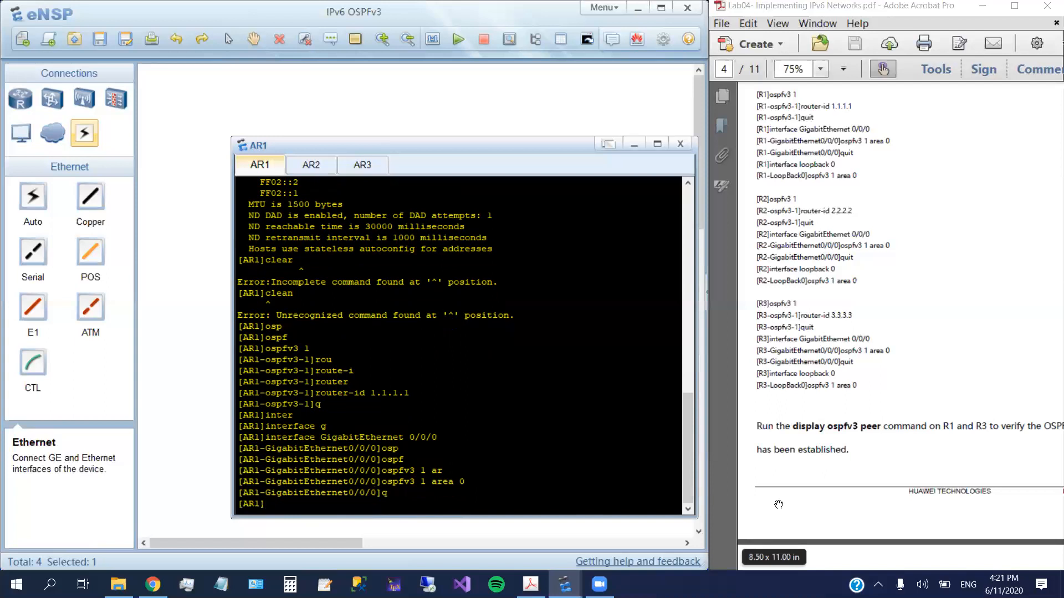
- Enter the LoopBack 0 interface view on AR1
text(inte)
key(Tab)
text(loo)
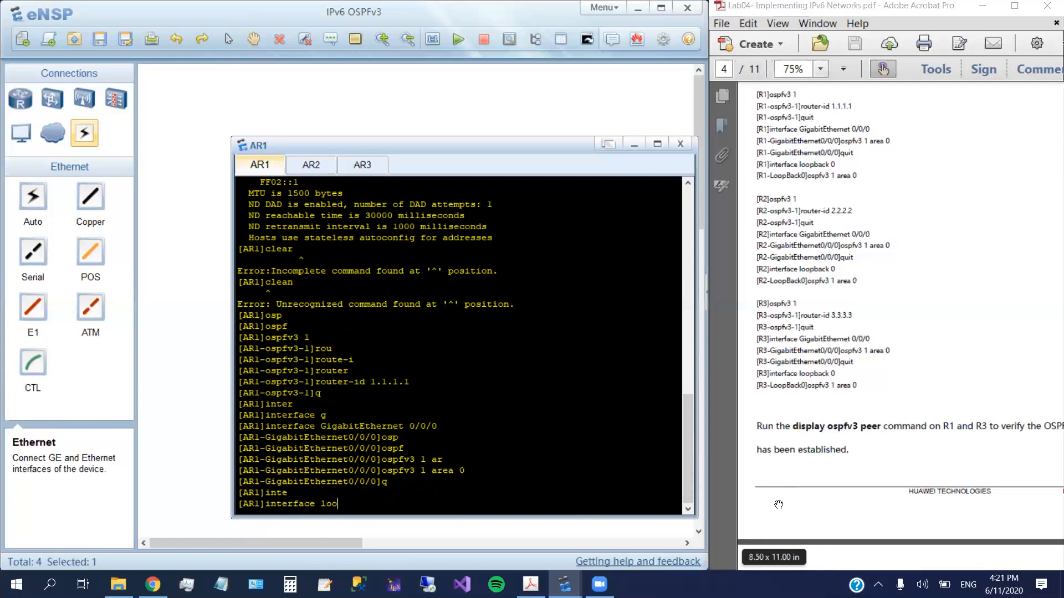
key(Tab)
text(0)
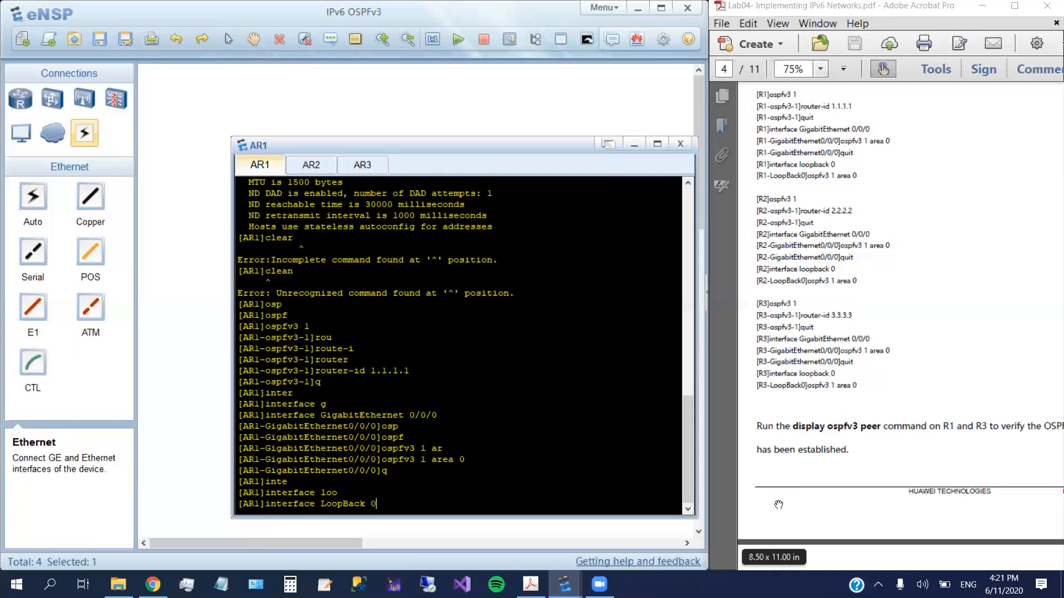
key(Return)
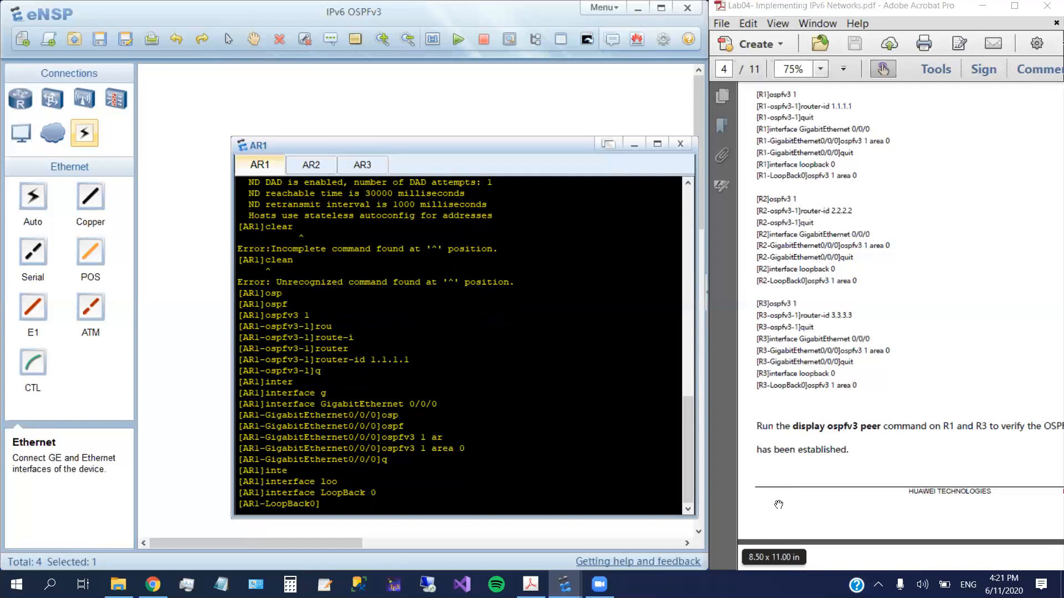
- Enable OSPFv3 process 1 in area 0 on AR1's LoopBack 0 interface and return to the system view
text(ospf)
key(Tab)
key(Tab)
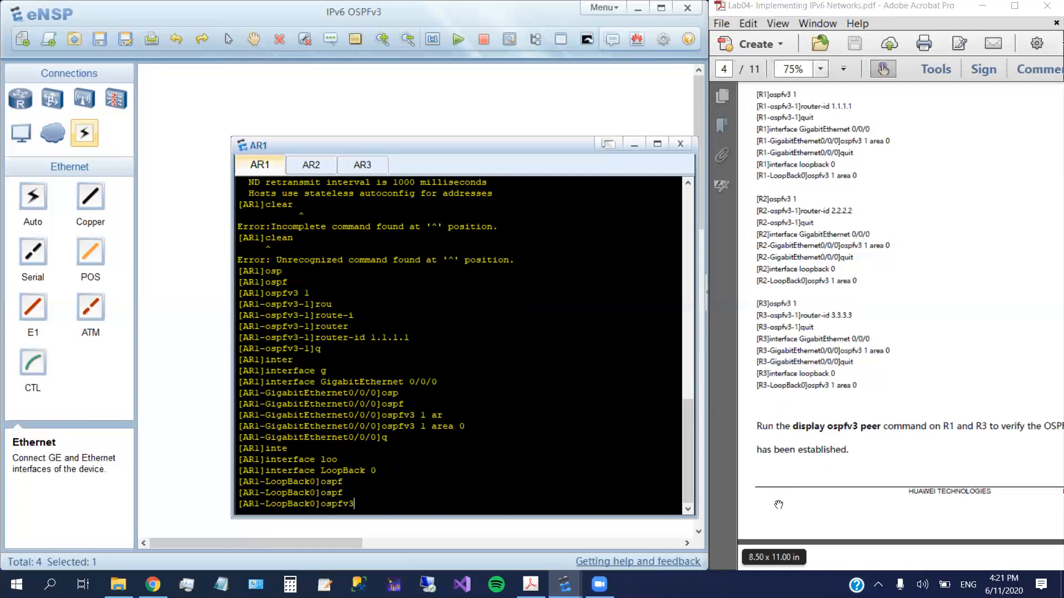
text(1)
key(Tab)
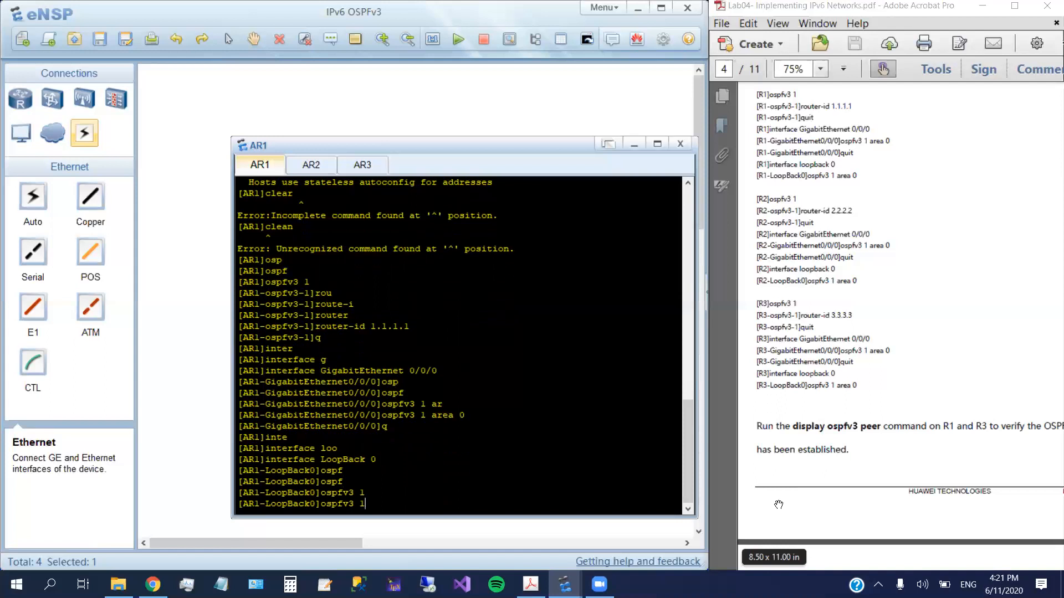
text(ar)
key(Tab)
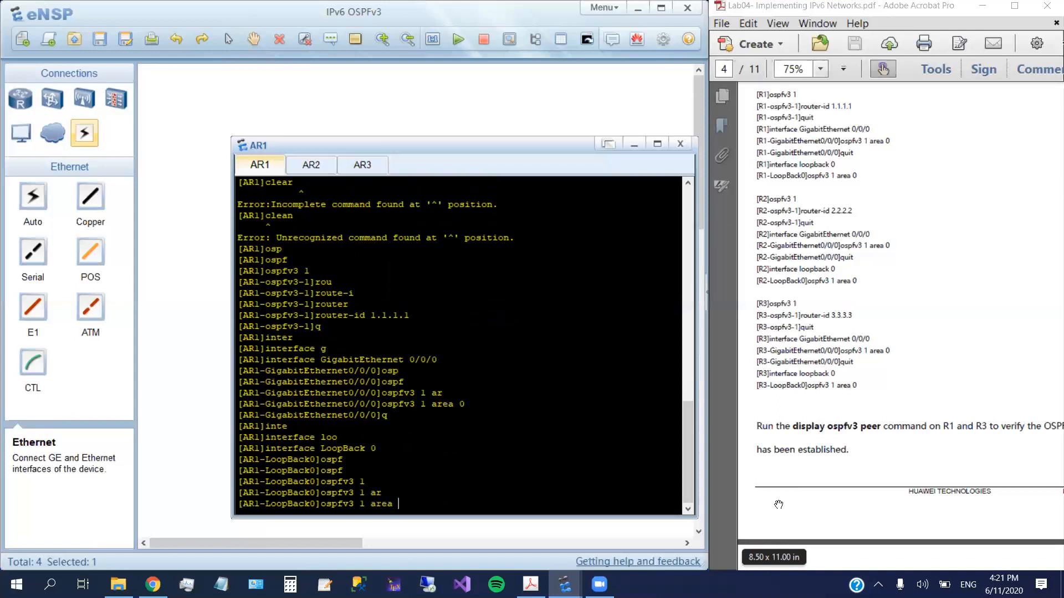
text(0)
key(Return)
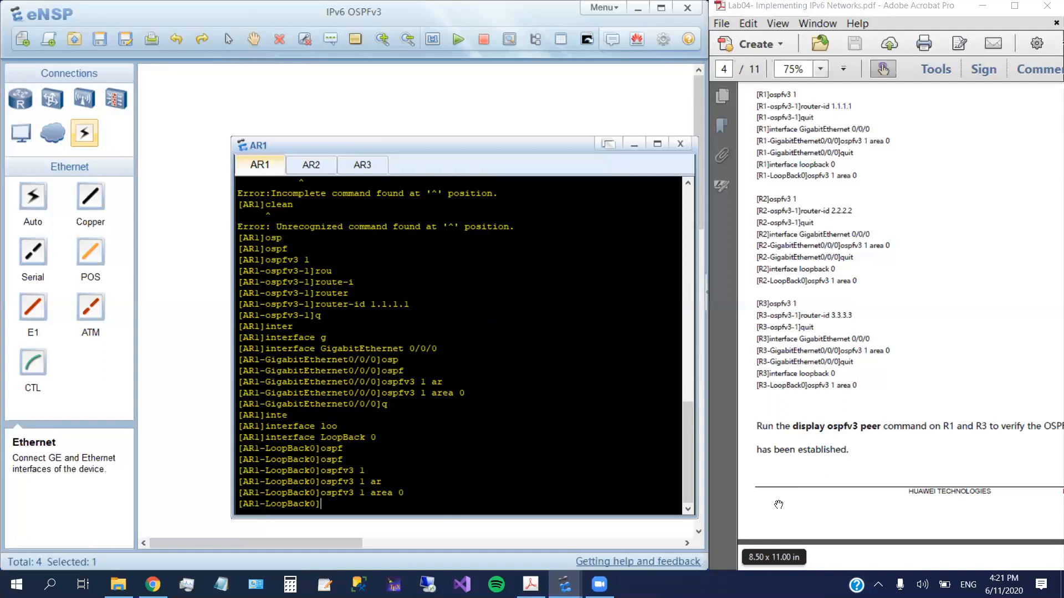
text(q)
key(Return)
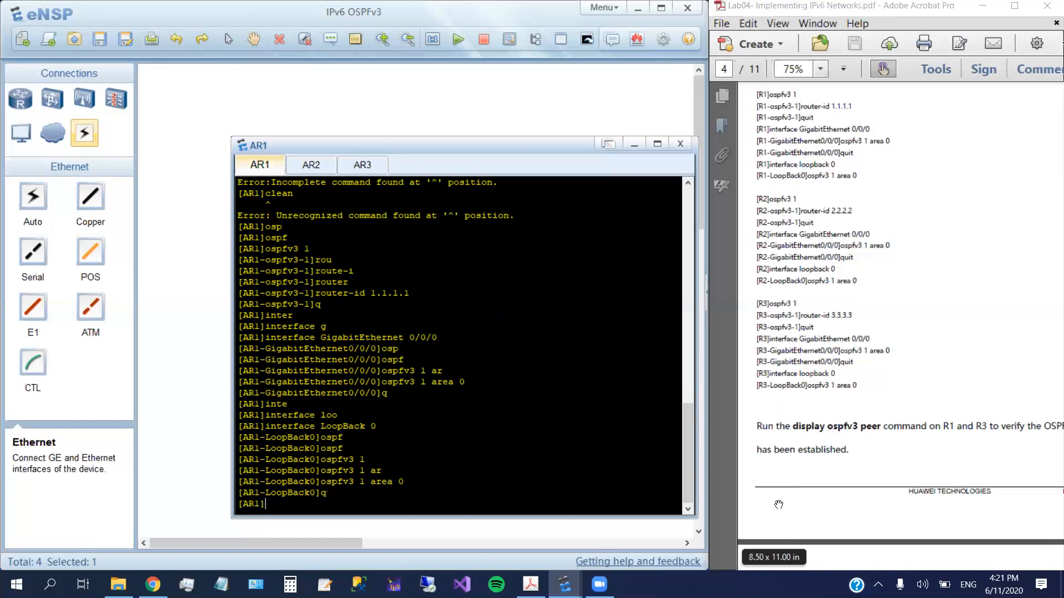
- Switch to the AR2 console, reactivate its timed-out session and enter the system view
click(311, 166)
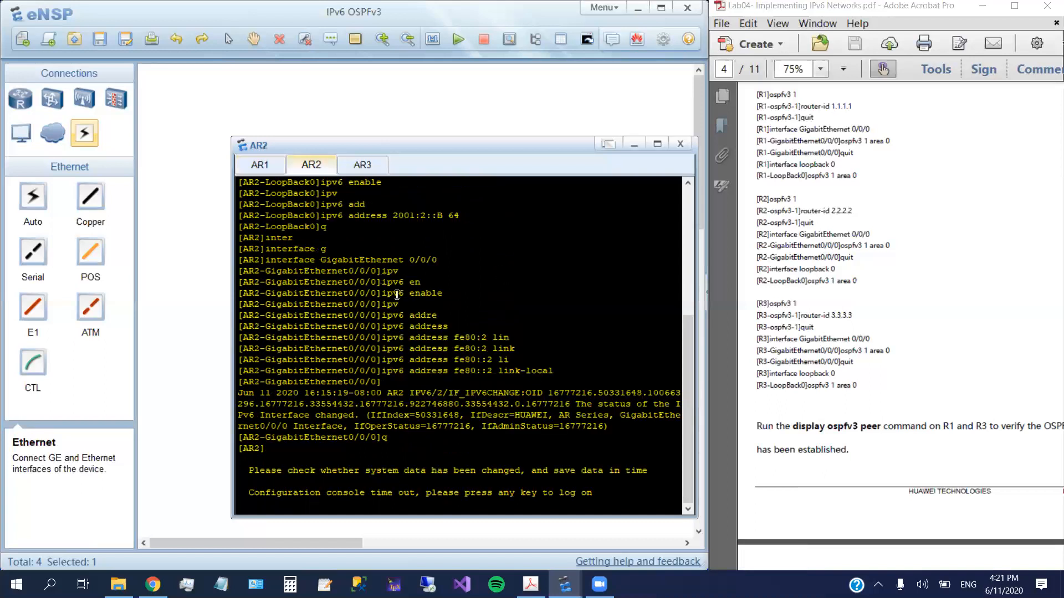
click(260, 164)
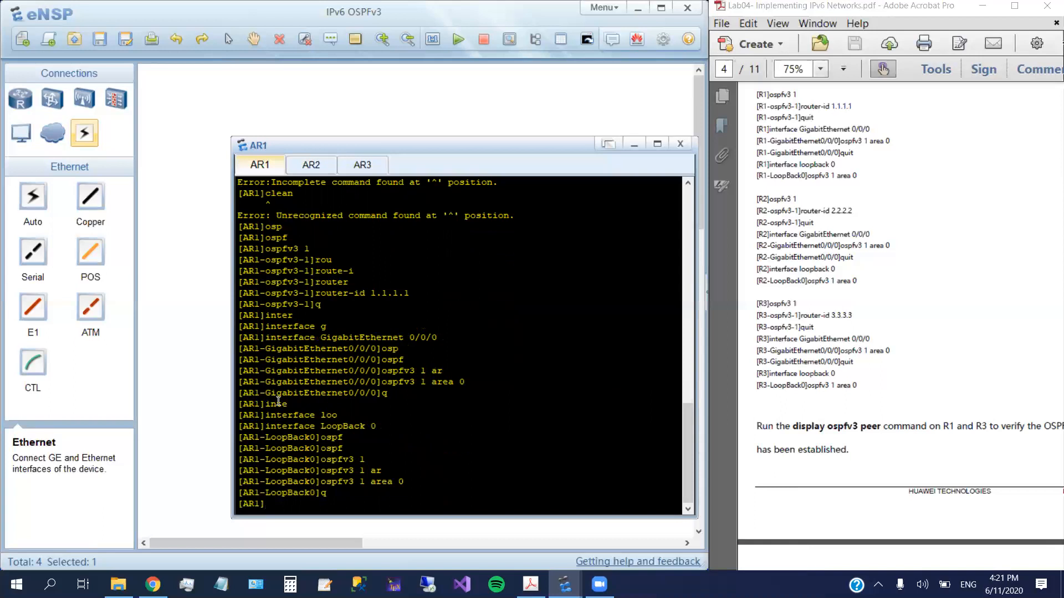
click(314, 170)
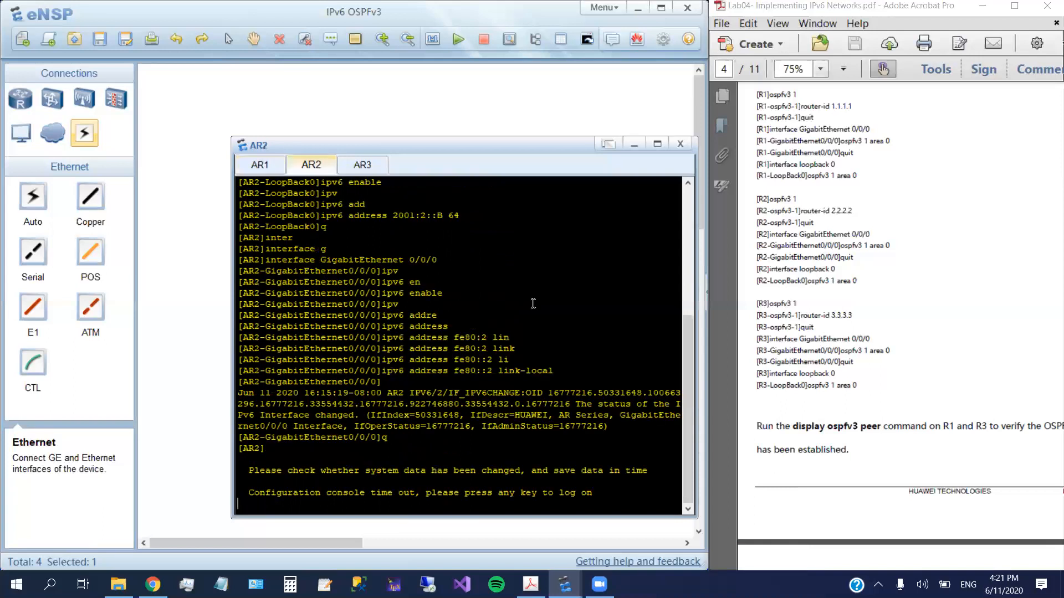
scroll(824, 216, down, 4)
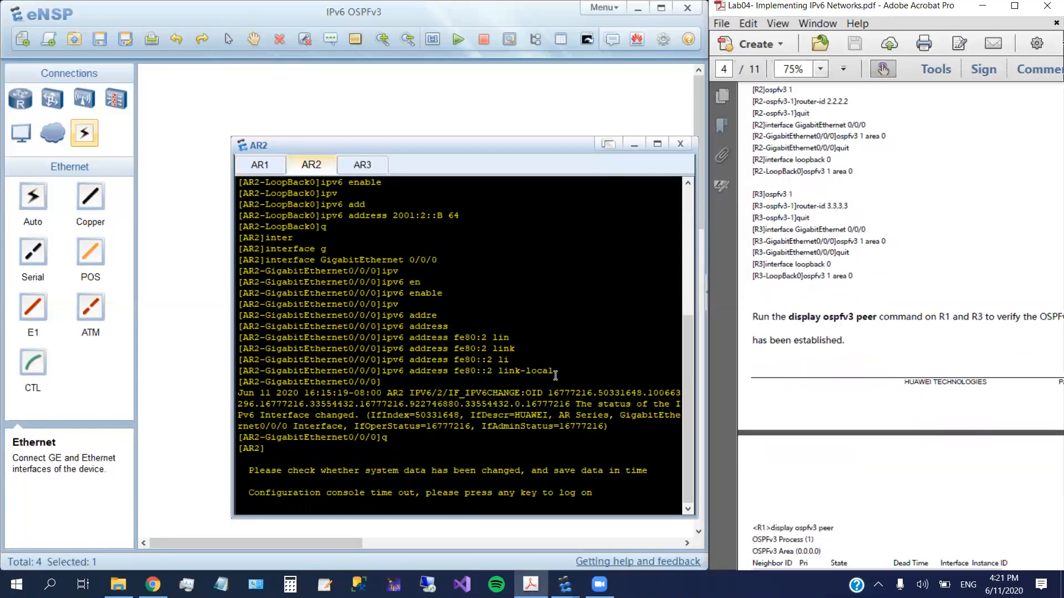
click(532, 382)
key(Return)
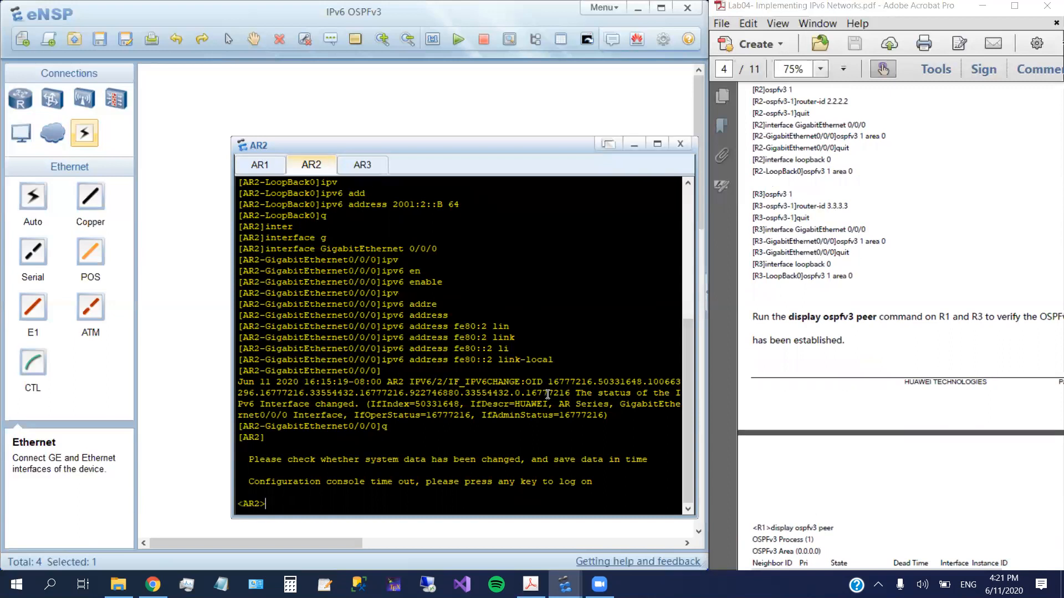
text(sys)
key(Tab)
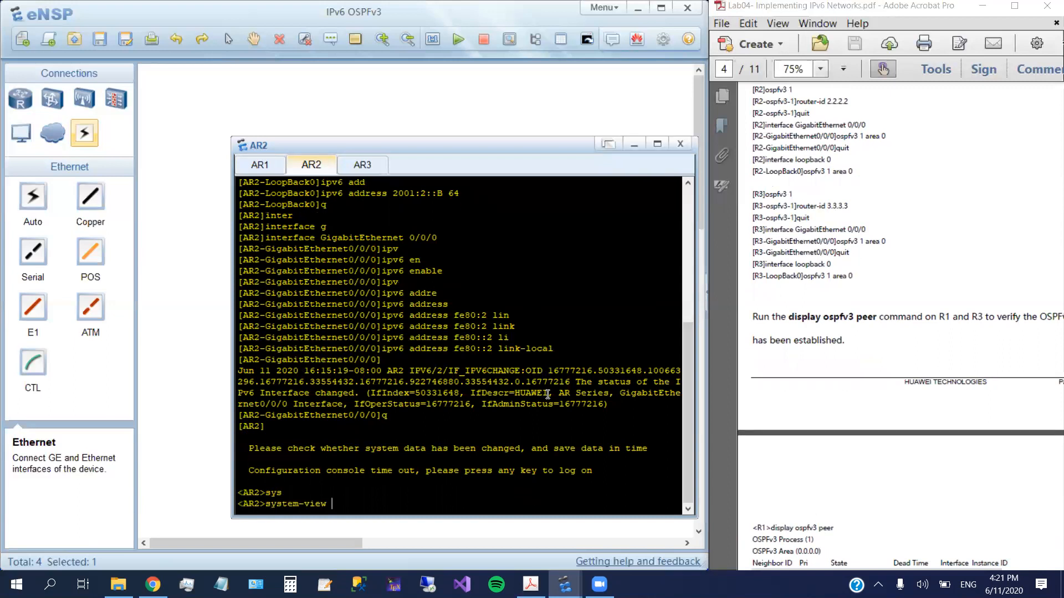
key(Return)
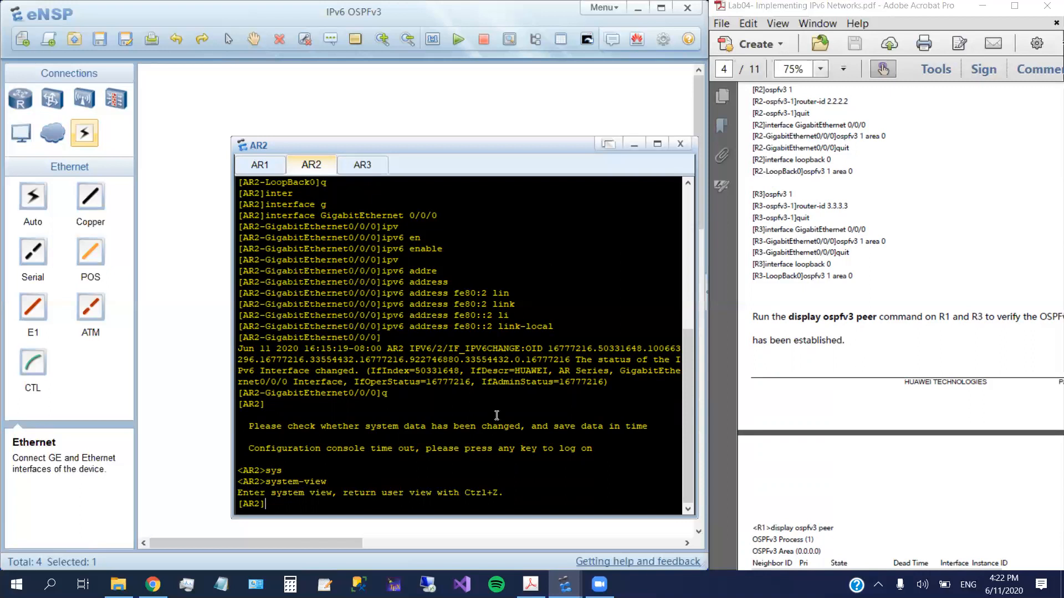
- Start OSPFv3 process 1 on AR2 and enter its configuration view
text(osp)
key(Tab)
key(Tab)
text(11)
key(Return)
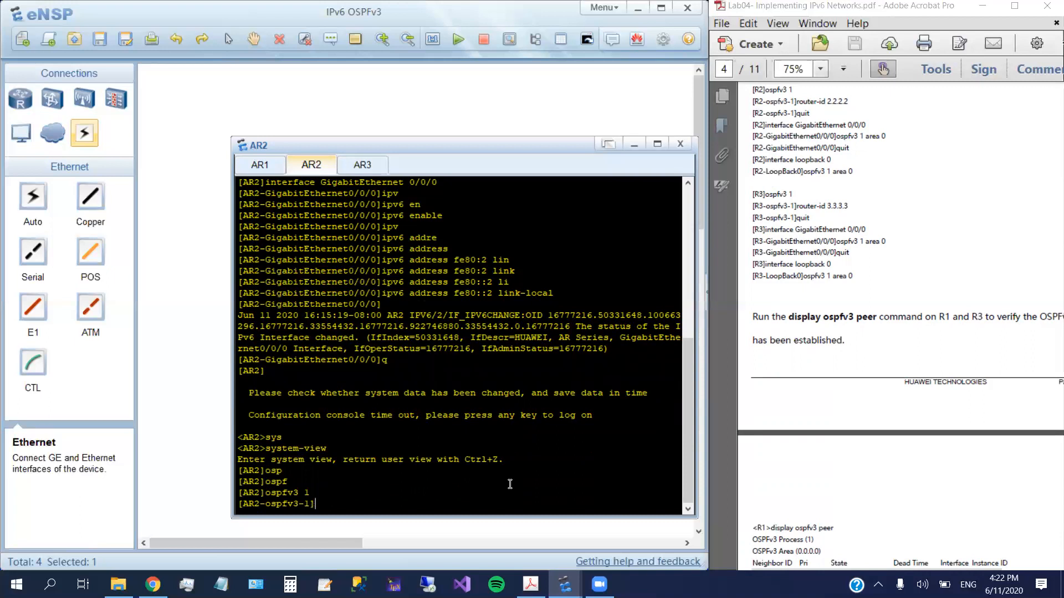
- Set the router ID of AR2's OSPFv3 process 1 to 2.2.2.2 and return to the system view
text(rout)
key(Tab)
key(Tab)
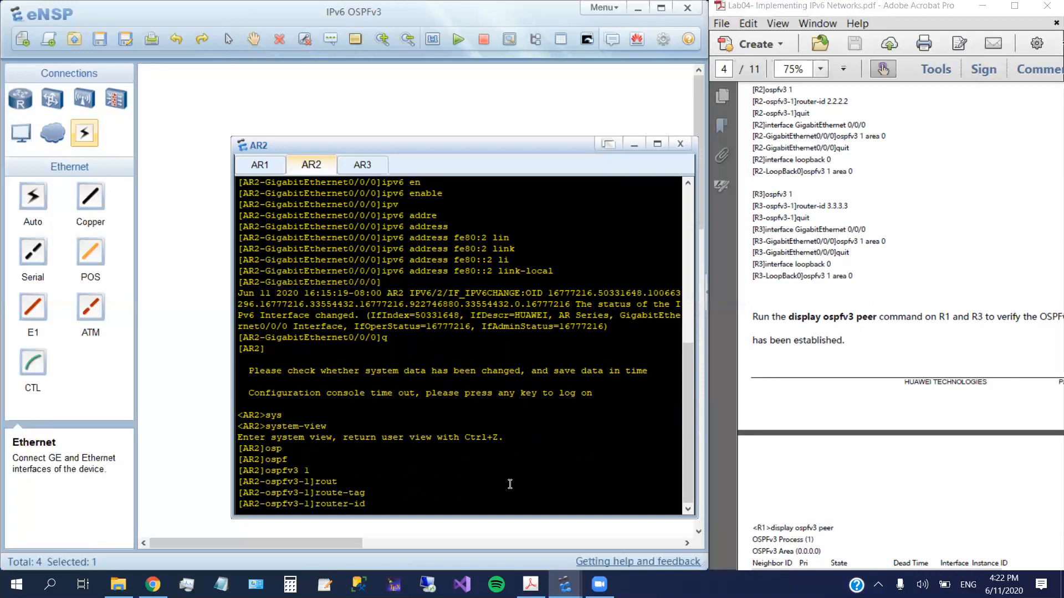
text(2.2.2.2)
key(Return)
text(q)
key(Return)
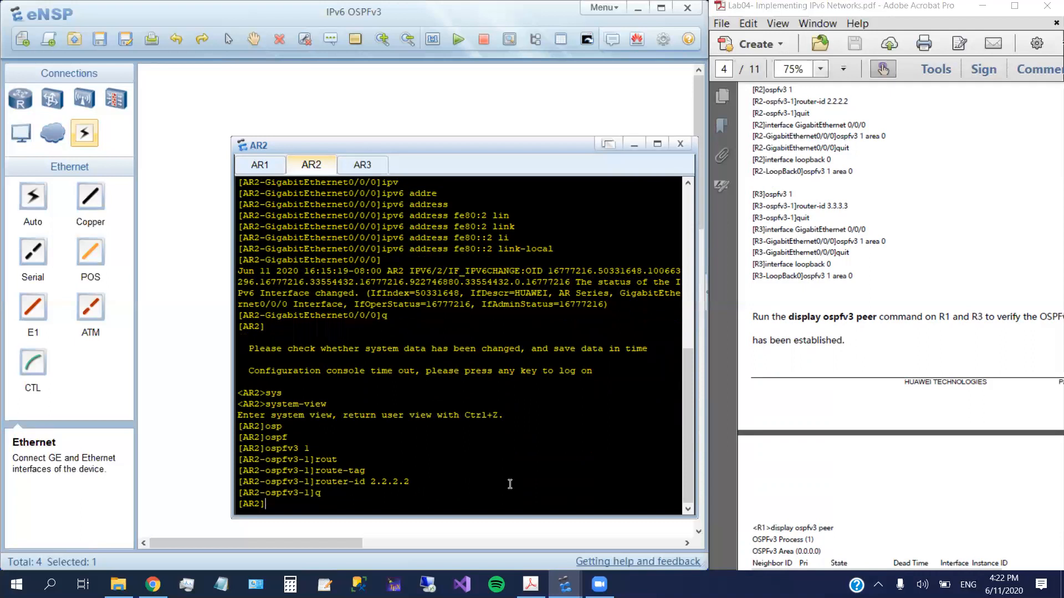
- Enter the GigabitEthernet 0/0/0 interface view on AR2
text(inter)
key(Tab)
text(gi)
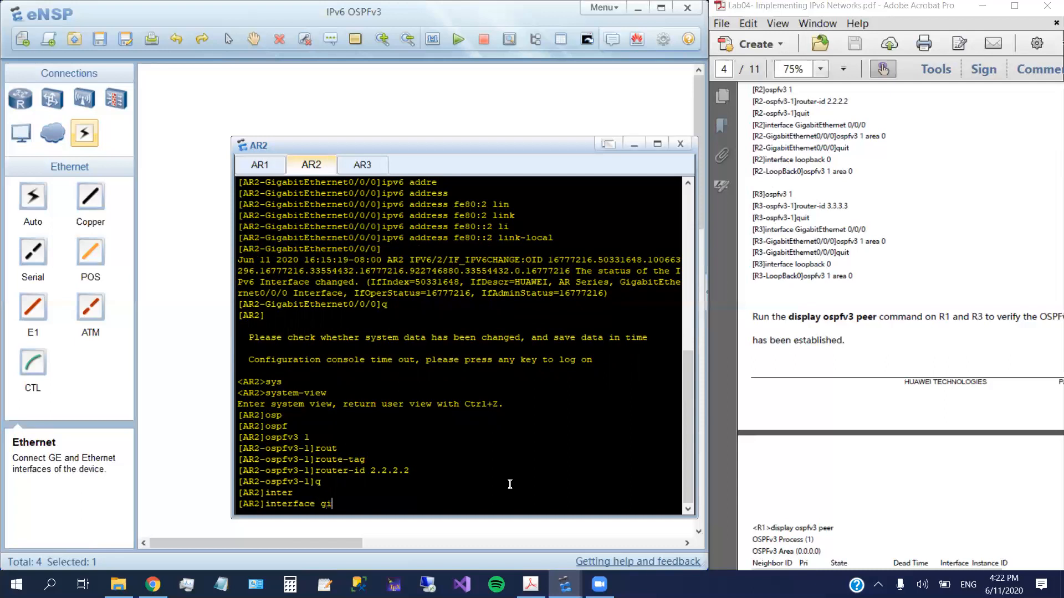
key(Tab)
text(0/0/0)
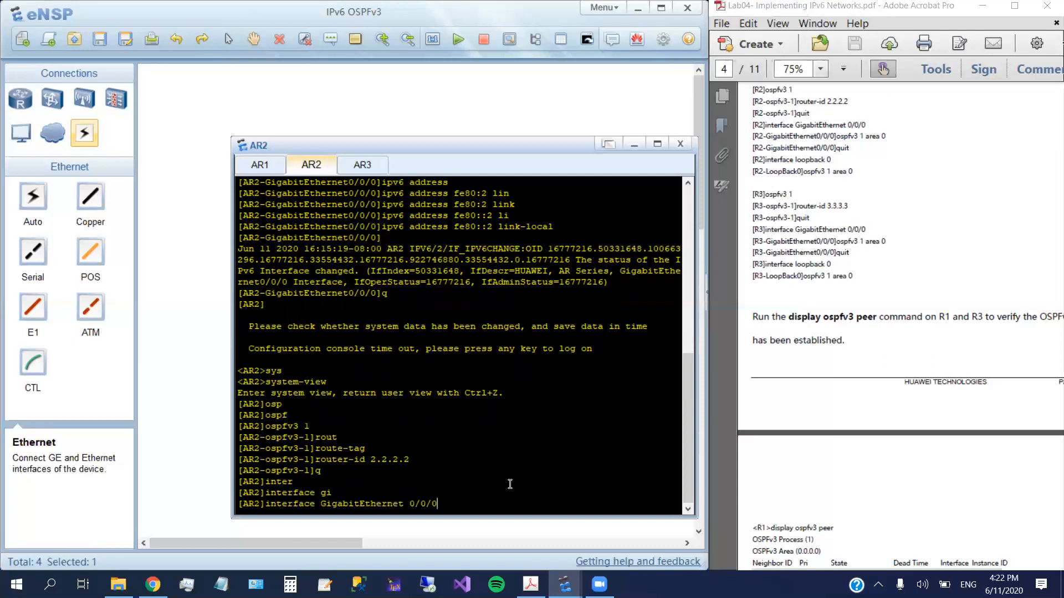
key(Return)
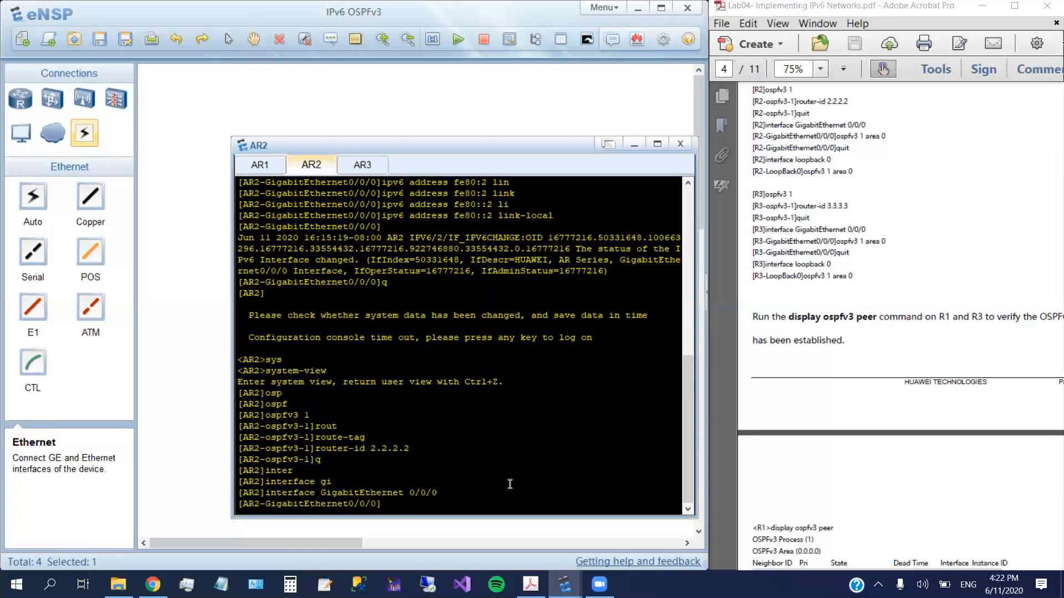
- Enable OSPFv3 process 1 in area 0 on AR2's GigabitEthernet 0/0/0 interface and return to the system view
text(ospf)
key(Tab)
key(Tab)
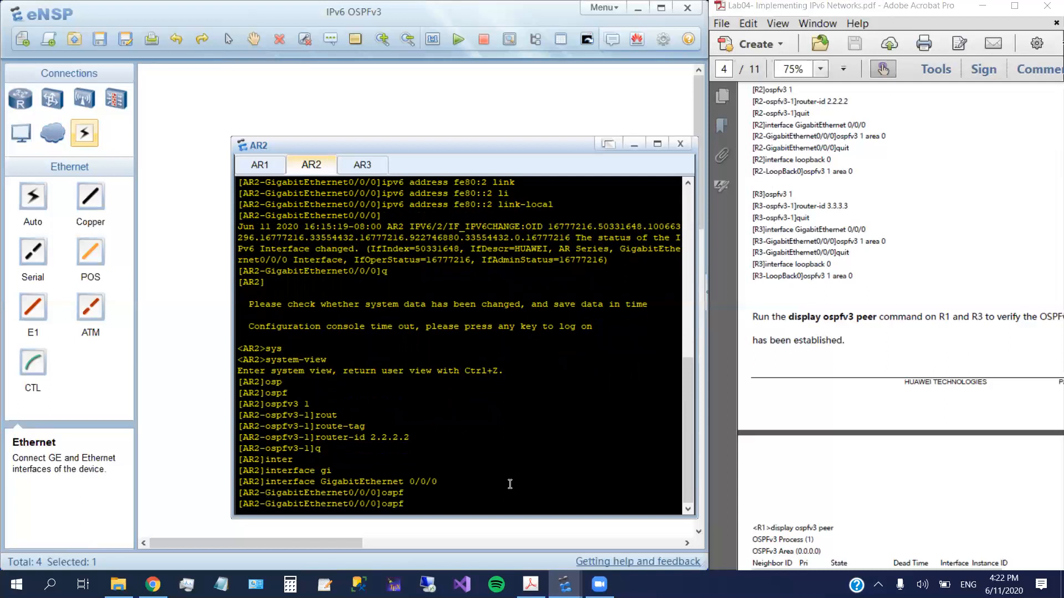
text(1 )
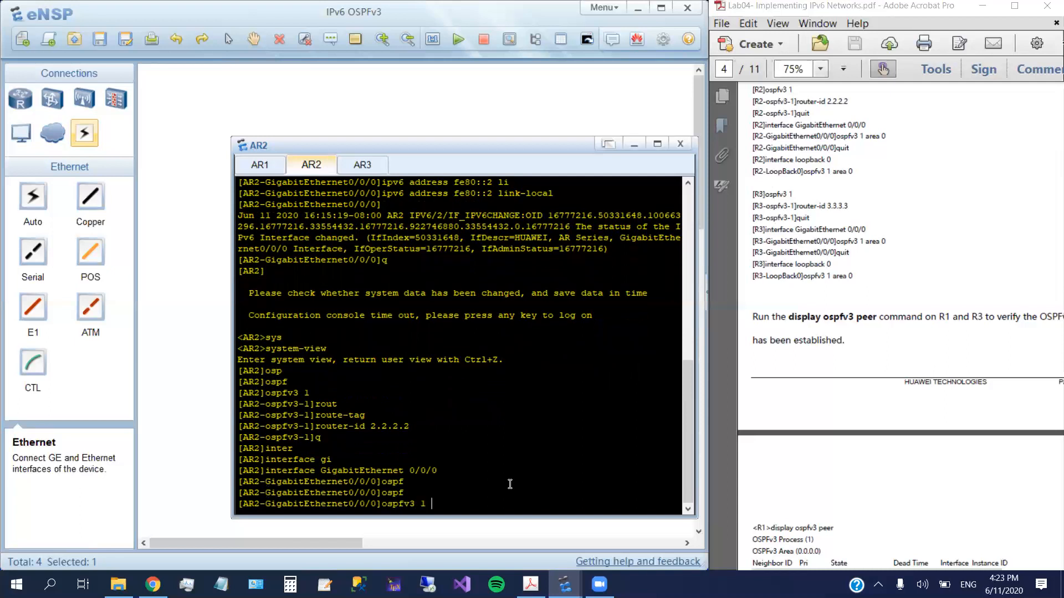
text(area 0)
key(Tab)
text(0)
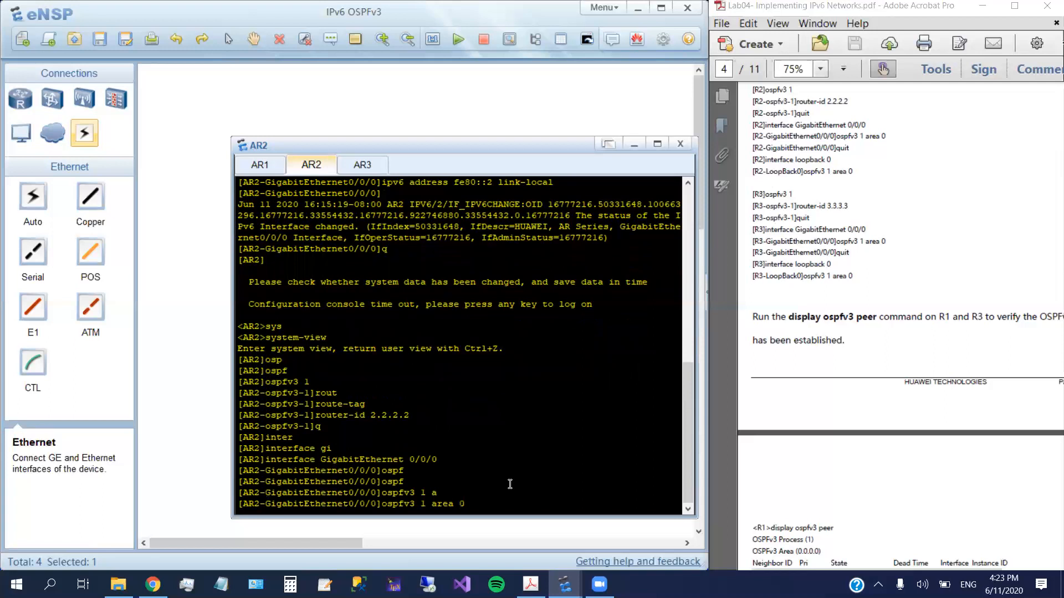
key(Return)
text(q)
key(Return)
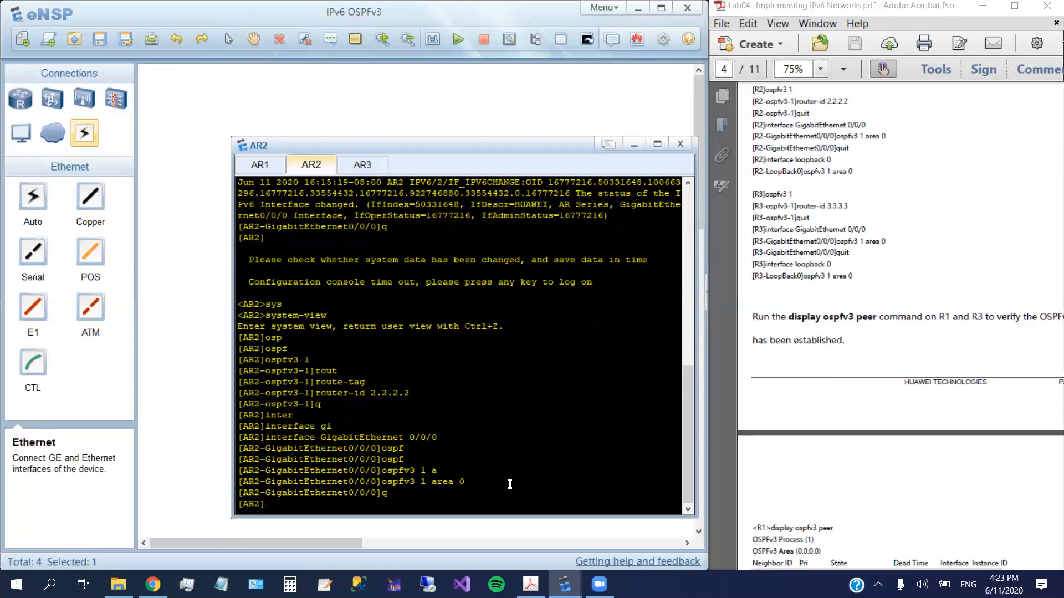
- Enter the LoopBack 0 interface view on AR2
text(inter)
key(Tab)
text(loo)
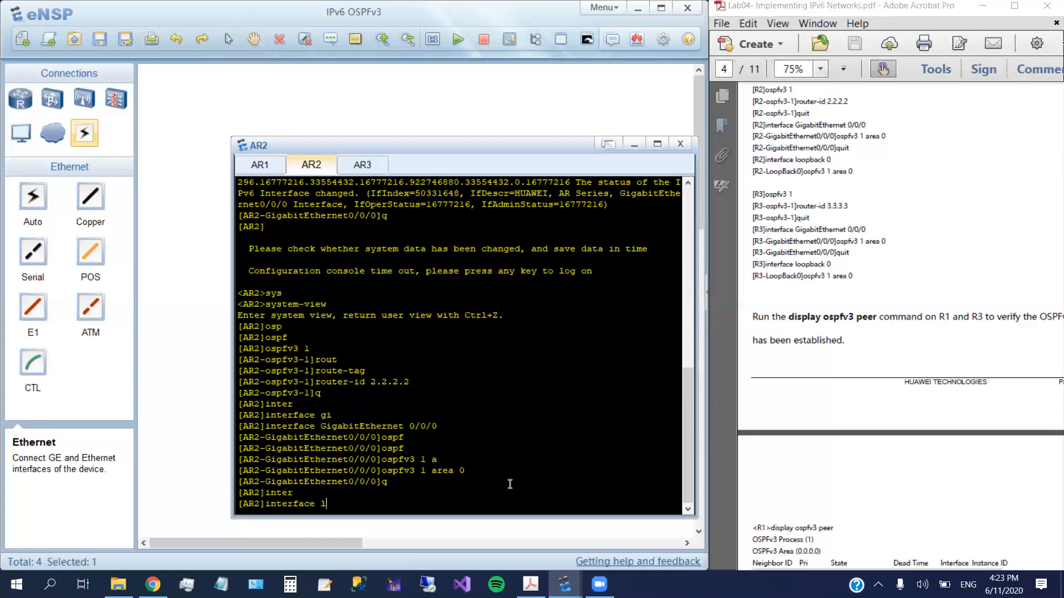
key(Tab)
text(0)
key(Return)
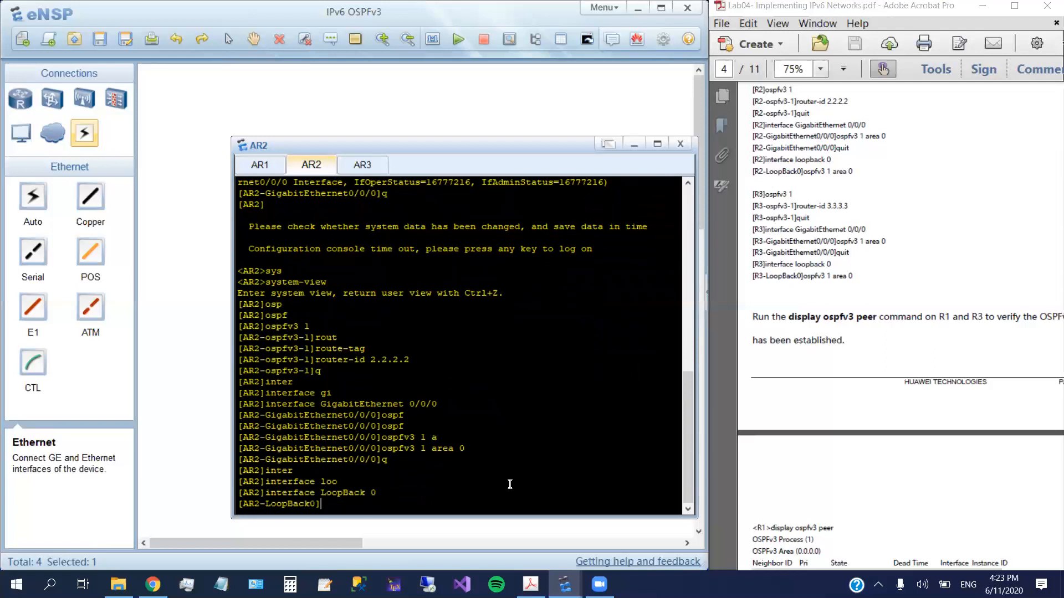
- Enable OSPFv3 process 1 in area 0 on AR2's LoopBack 0 interface and return to the system view
key(Up)
key(Down)
text(q)
key(Up)
key(Up)
key(Up)
key(Down)
key(Up)
key(Return)
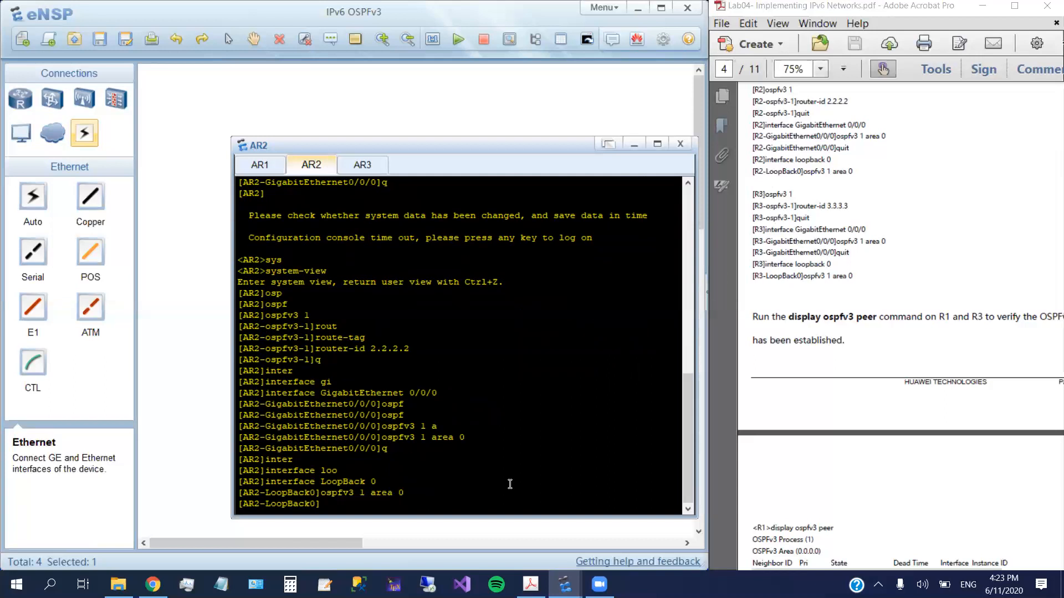
text(q)
key(Return)
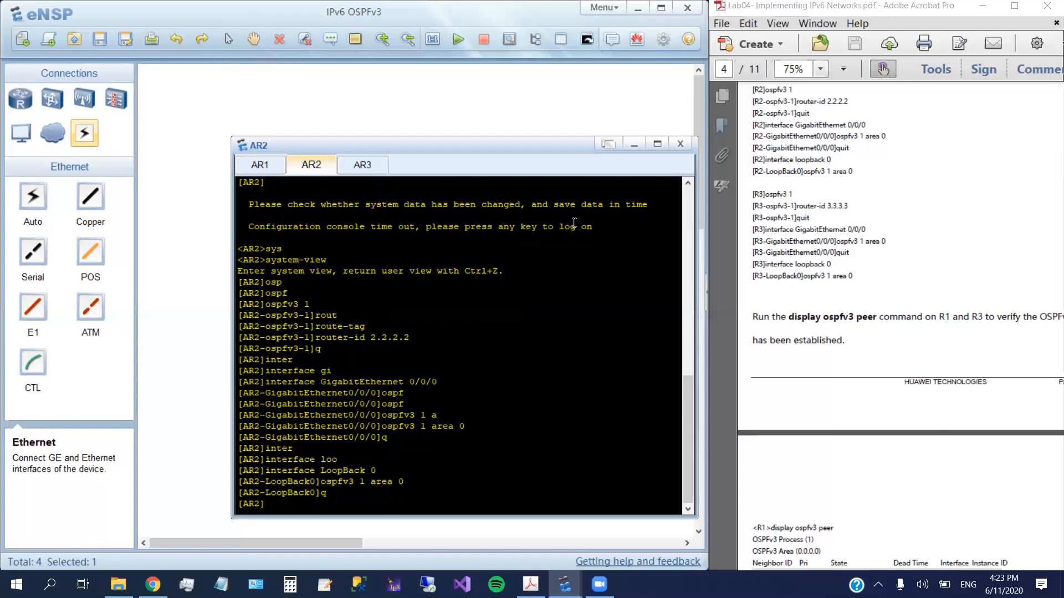
- Switch to the AR3 console, log back on and enter the system view
click(367, 167)
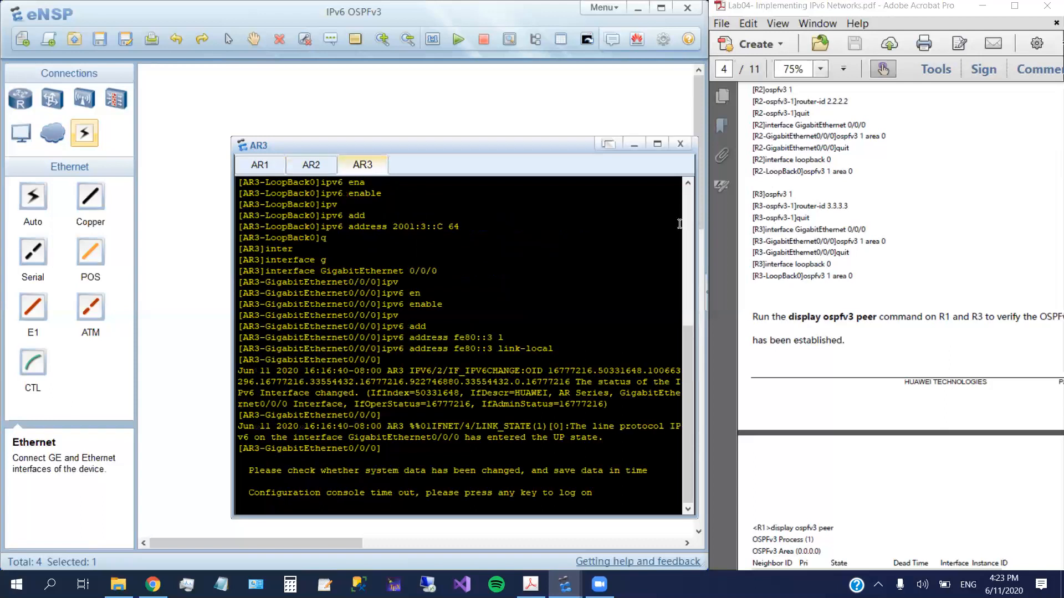
drag(810, 267, 810, 163)
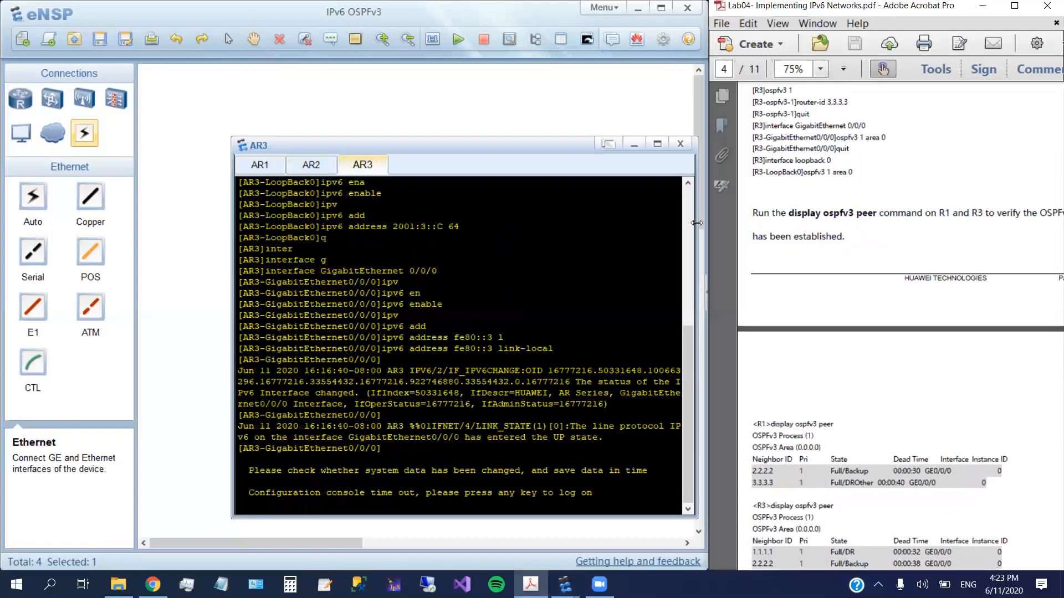
click(438, 421)
key(Return)
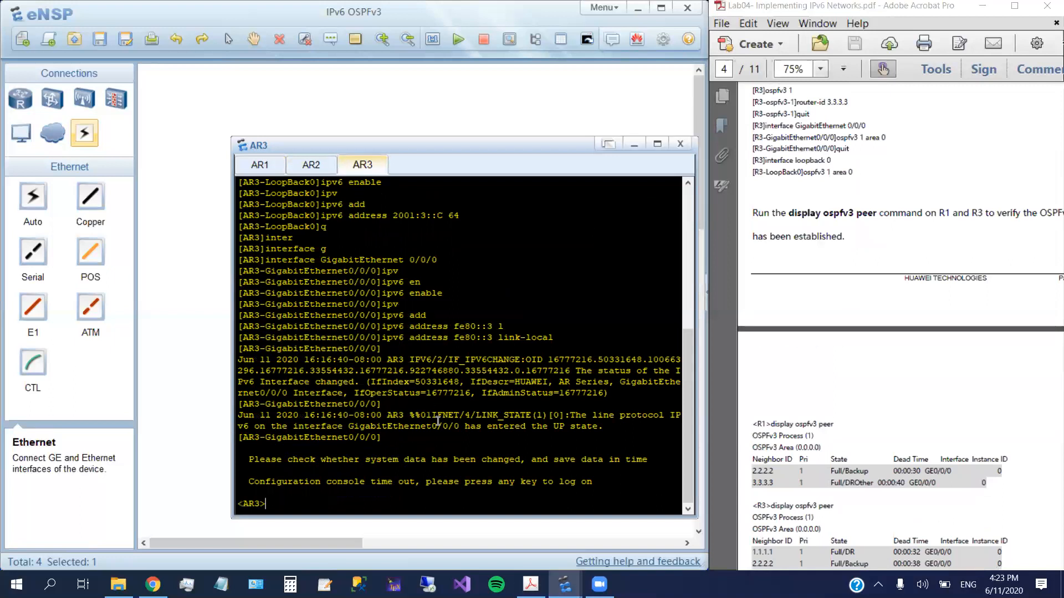
text(sy)
key(Tab)
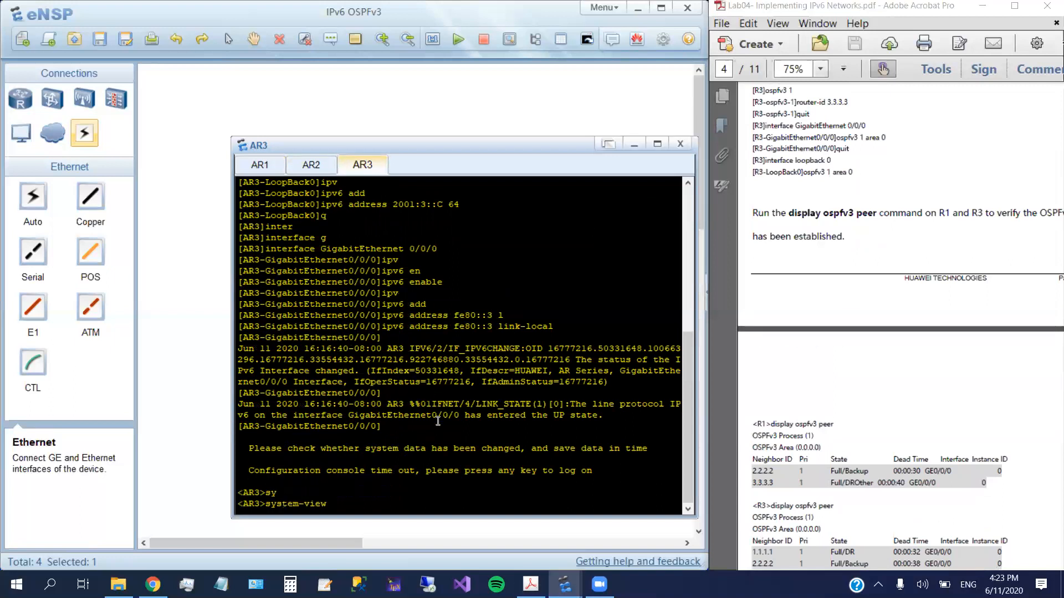
key(Return)
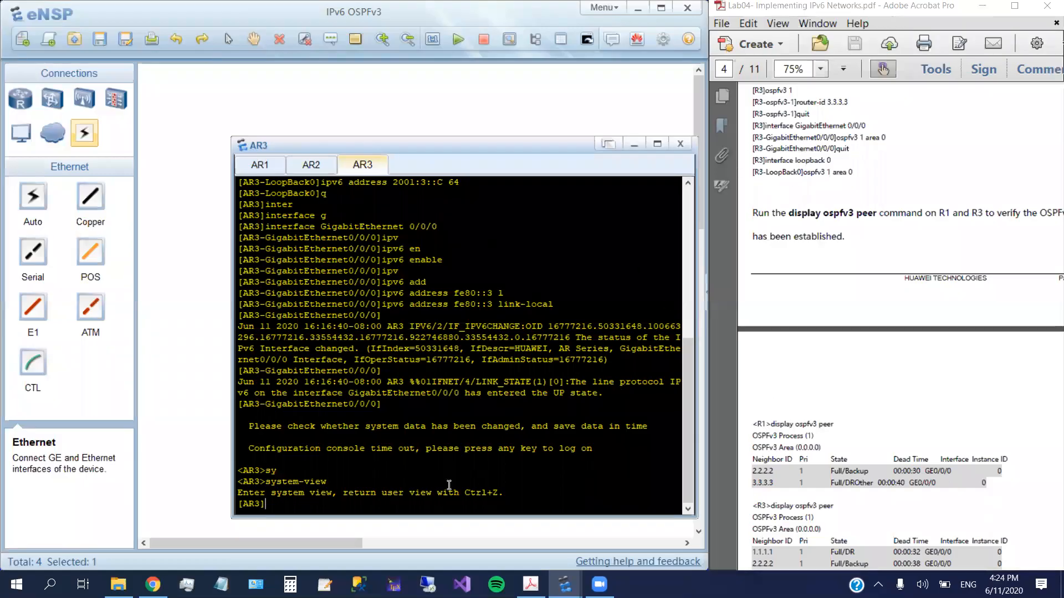
- Start OSPFv3 process 1 on AR3
text(osp)
key(Tab)
key(Tab)
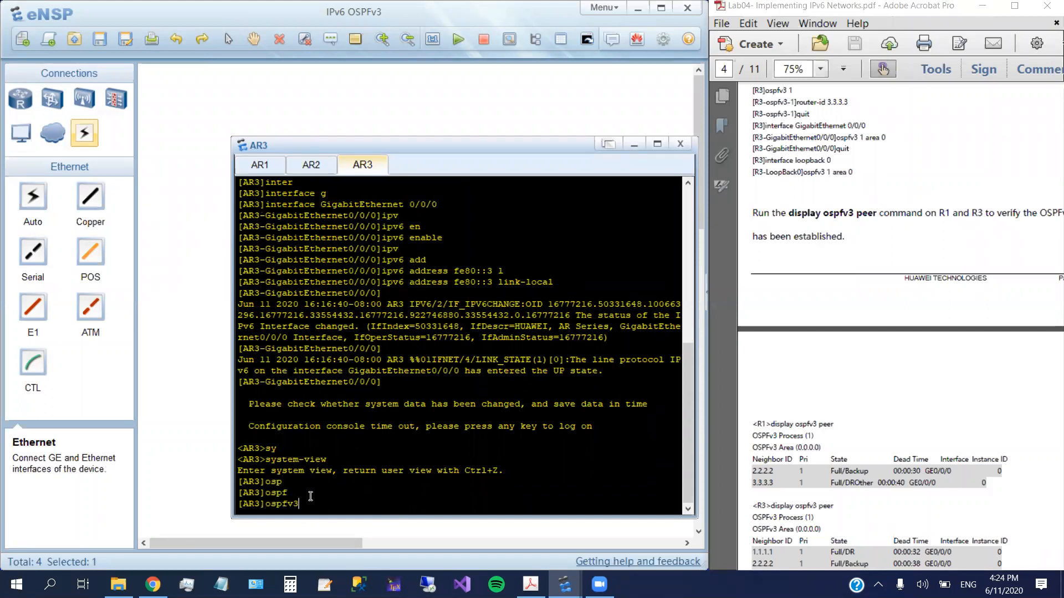
text(1)
key(Return)
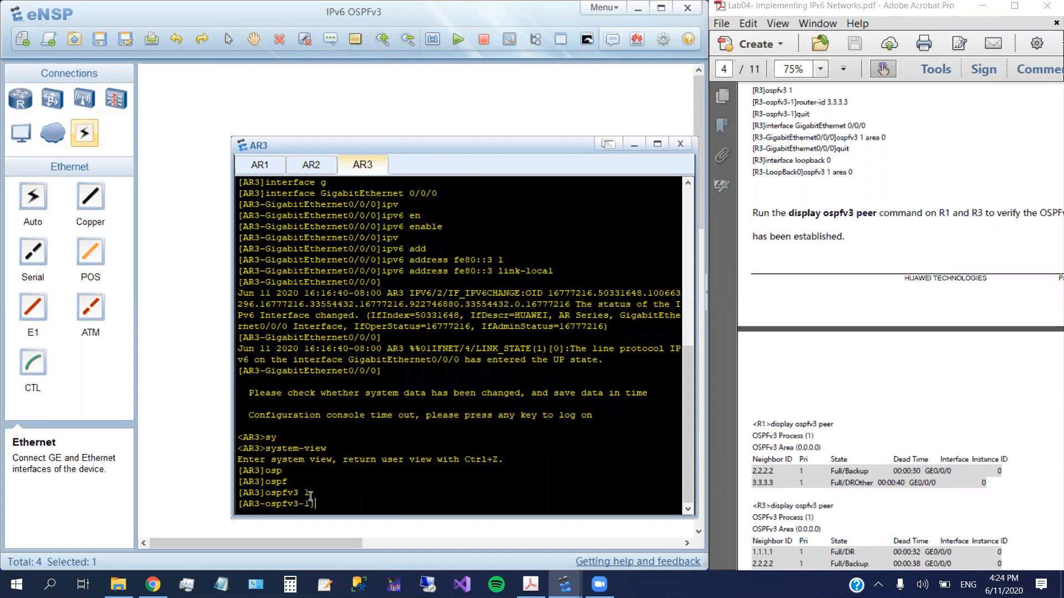
- Set AR3's OSPFv3 router ID to 3.3.3.3 and return to the system view
text(q)
key(BackSpace)
text(rout)
key(Tab)
key(Tab)
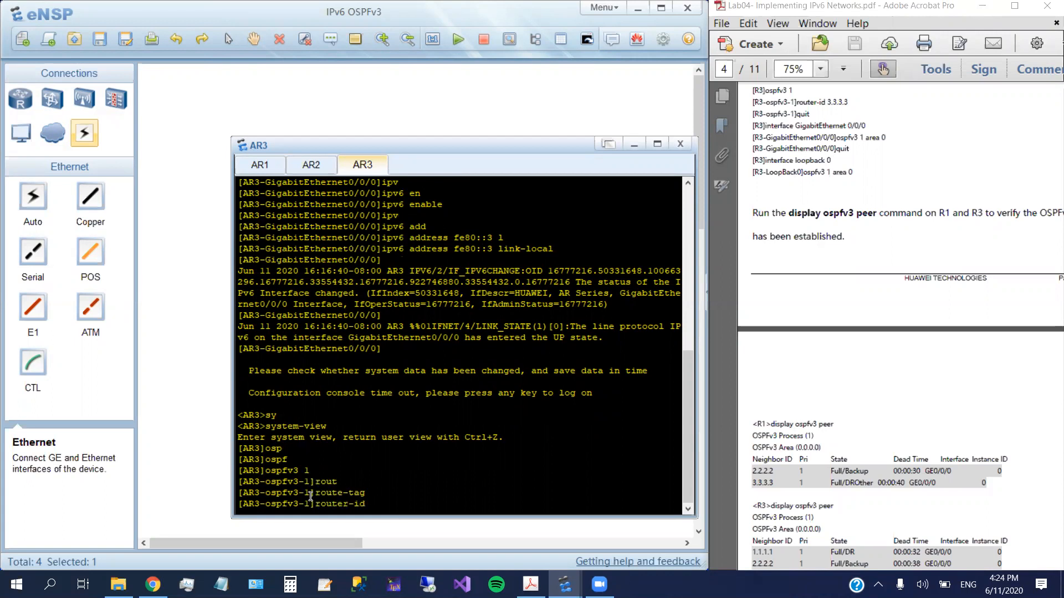
text(3.3.3.3)
key(Return)
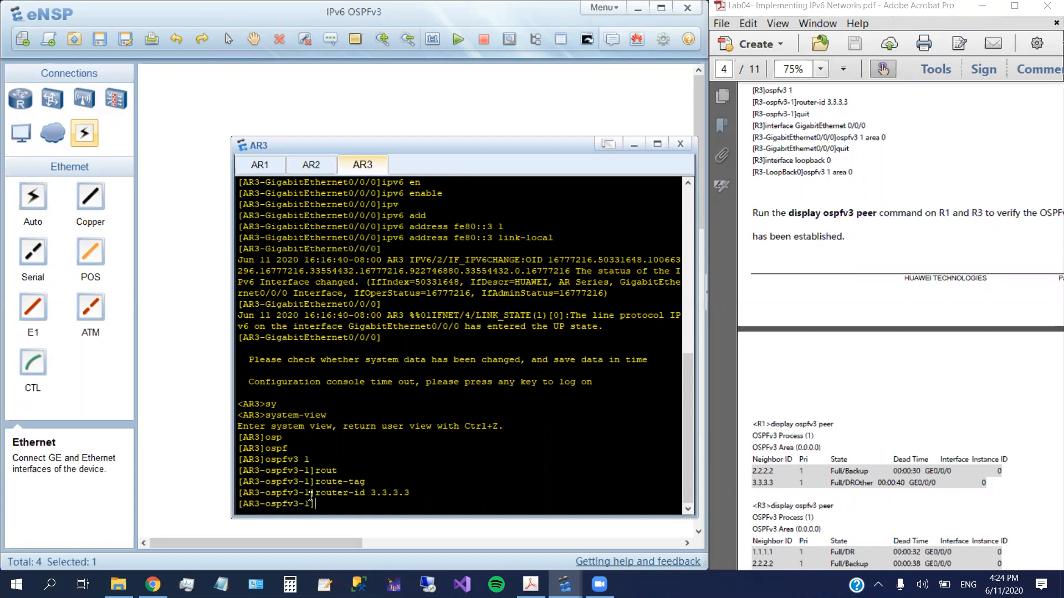
text(q)
key(Return)
- Enter the GigabitEthernet 0/0/0 interface view on AR3
text(inter)
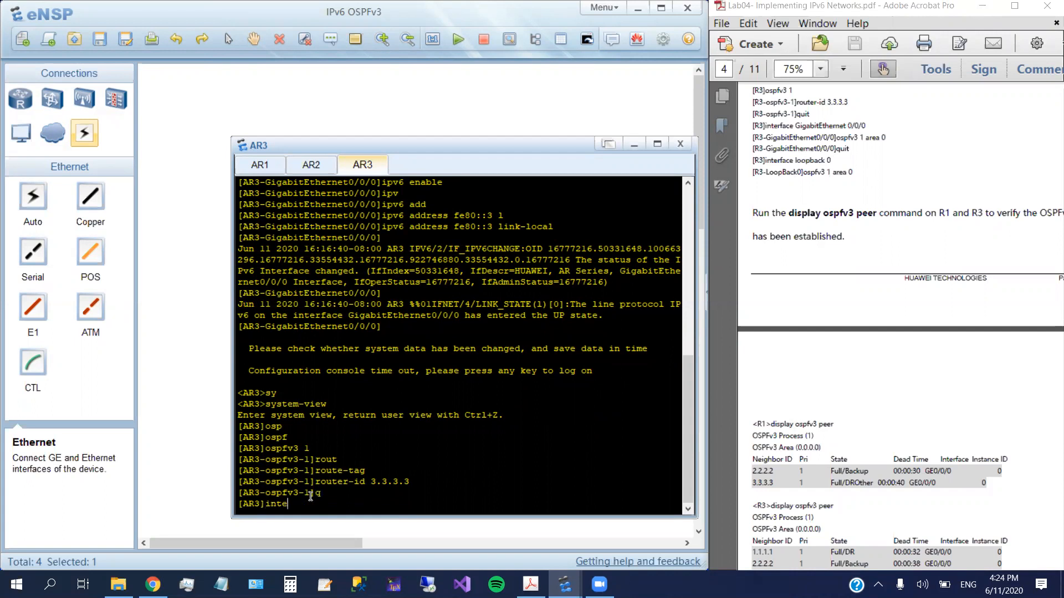
key(Tab)
text(g)
key(Tab)
text(0/0/0)
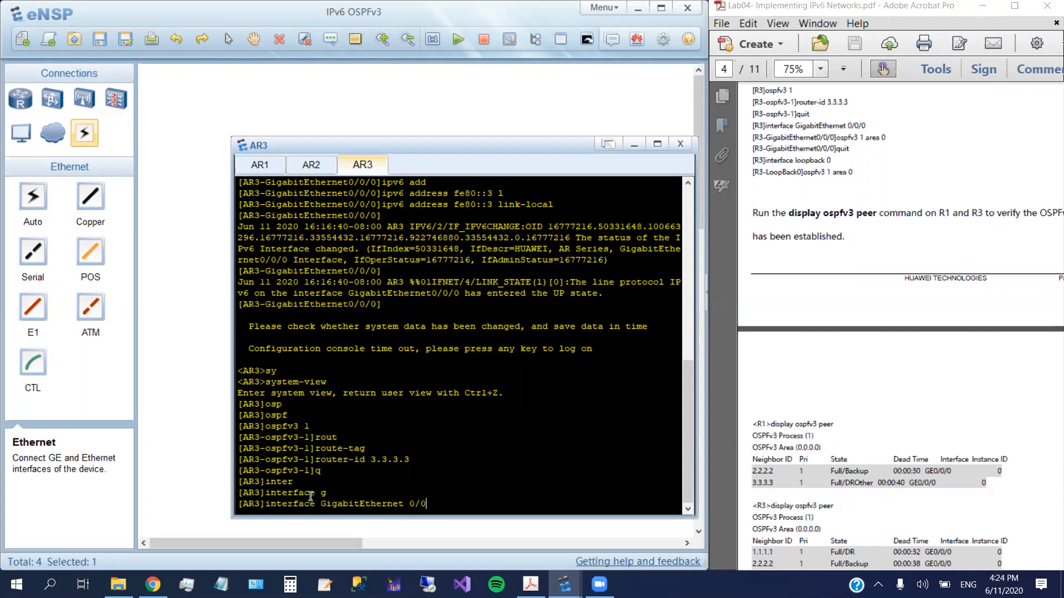
key(Return)
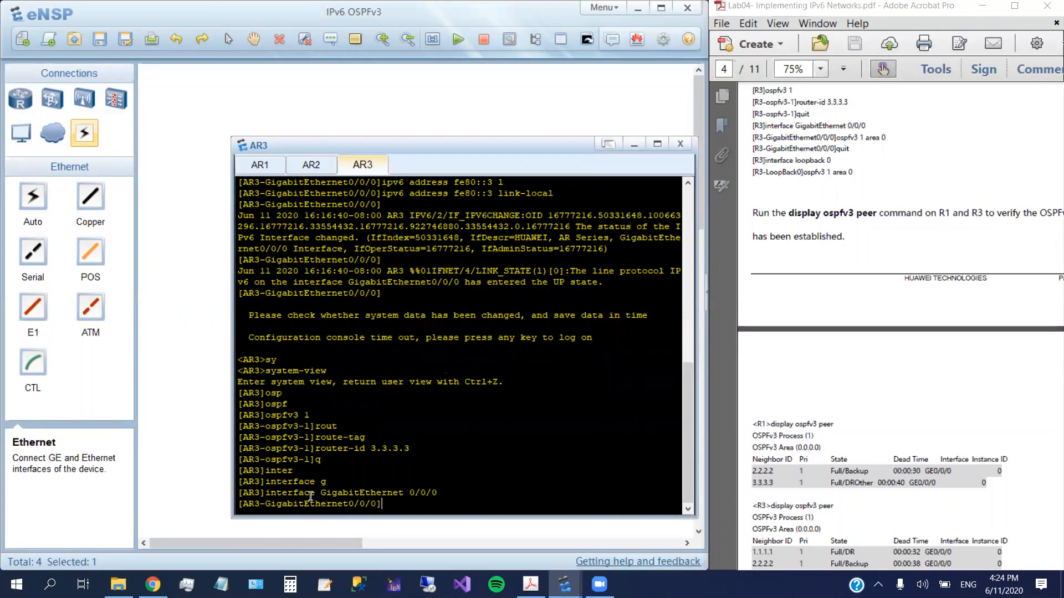
- Enable OSPFv3 process 1 on AR3's GigabitEthernet 0/0/0 interface
text(osp)
key(Tab)
key(Tab)
text(1)
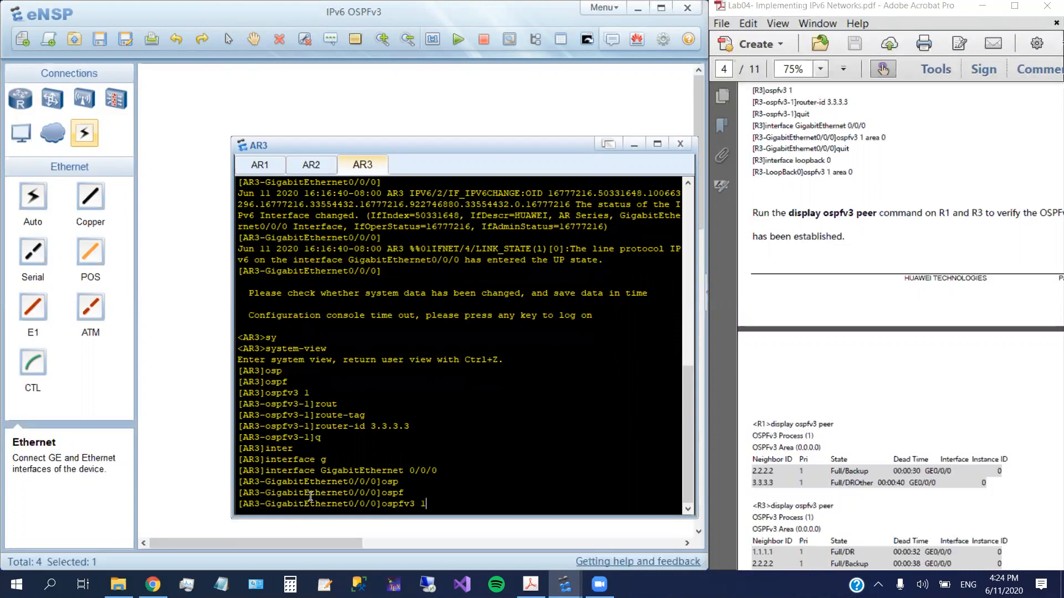
- Enable OSPFv3 process 1 in area 0 on AR3's GigabitEthernet 0/0/0 interface and return to the system view
text( a)
key(Tab)
text(0)
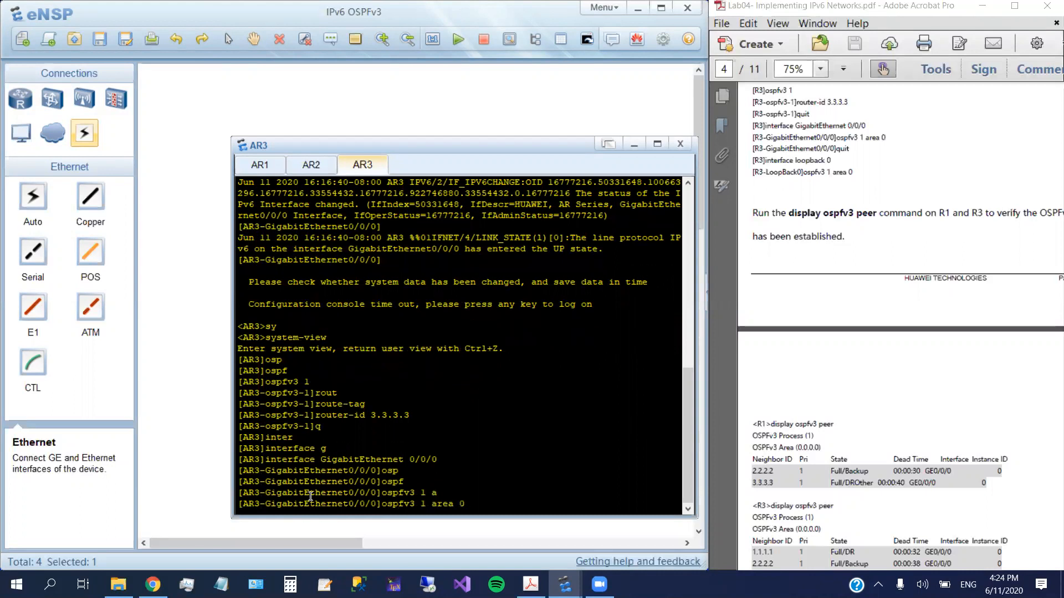
key(Return)
text(q)
key(Return)
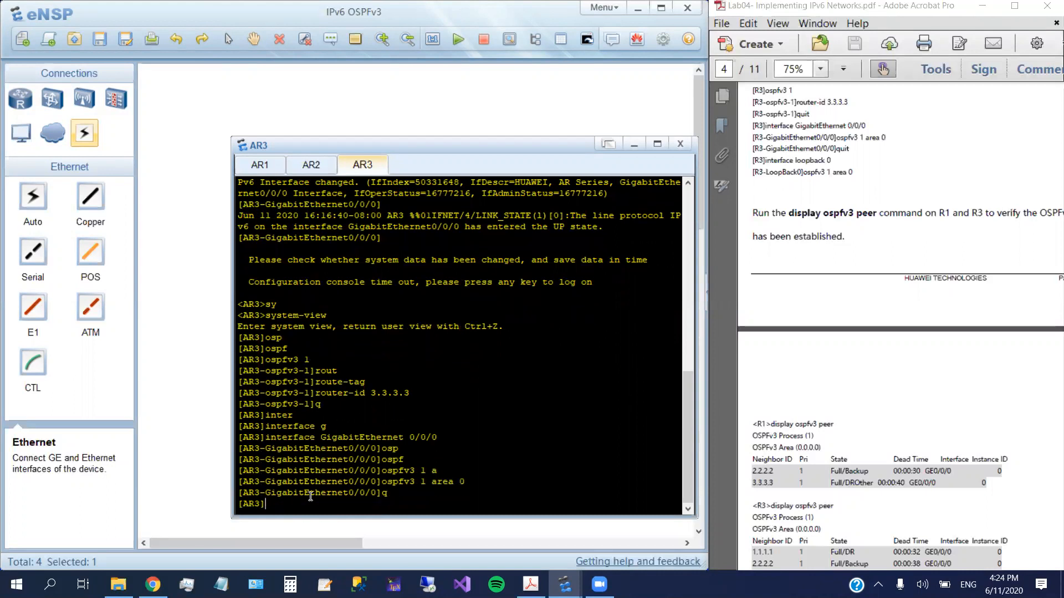
- Enable OSPFv3 process 1 in area 0 on AR3's LoopBack 0 interface and return to the system view
text(inte)
key(Tab)
text(loo)
key(Tab)
text(0)
key(Return)
text(q)
key(Up)
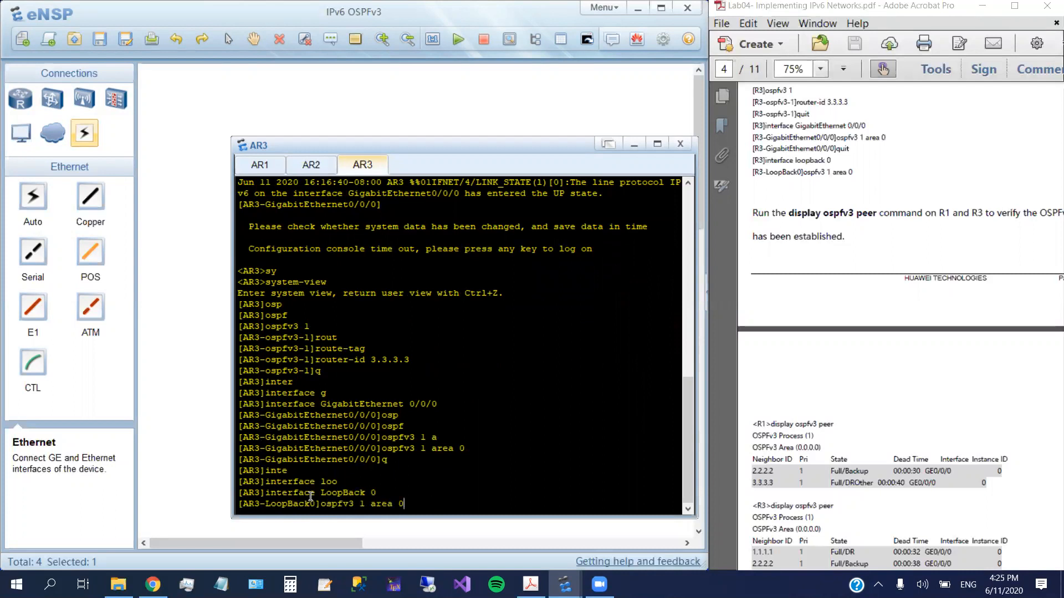
key(Return)
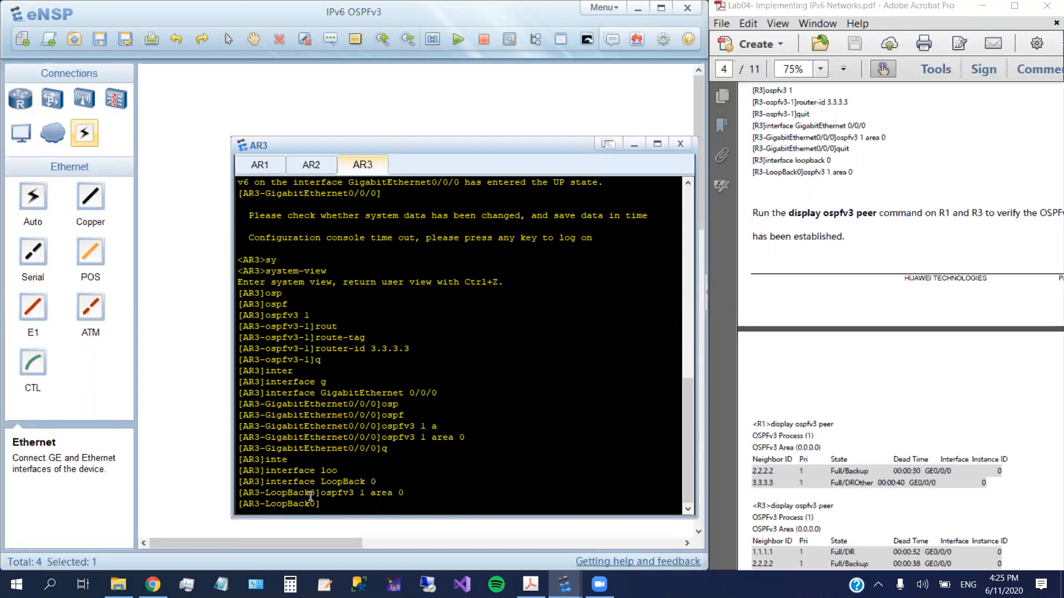
text(q)
key(Return)
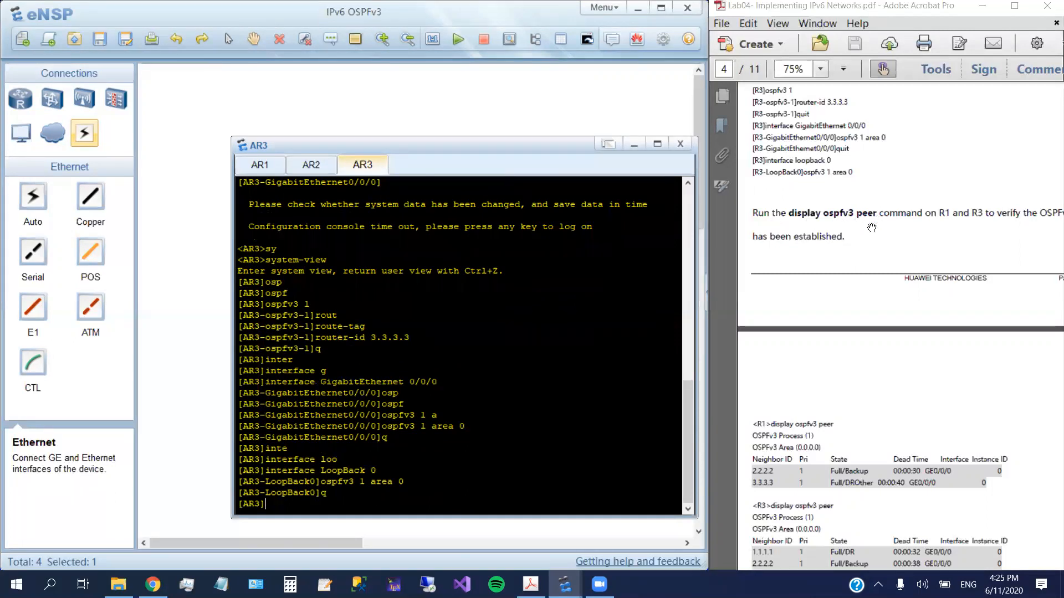
- Check the lab guide's peering verification instruction and display the OSPFv3 peers on AR1
drag(905, 227, 909, 205)
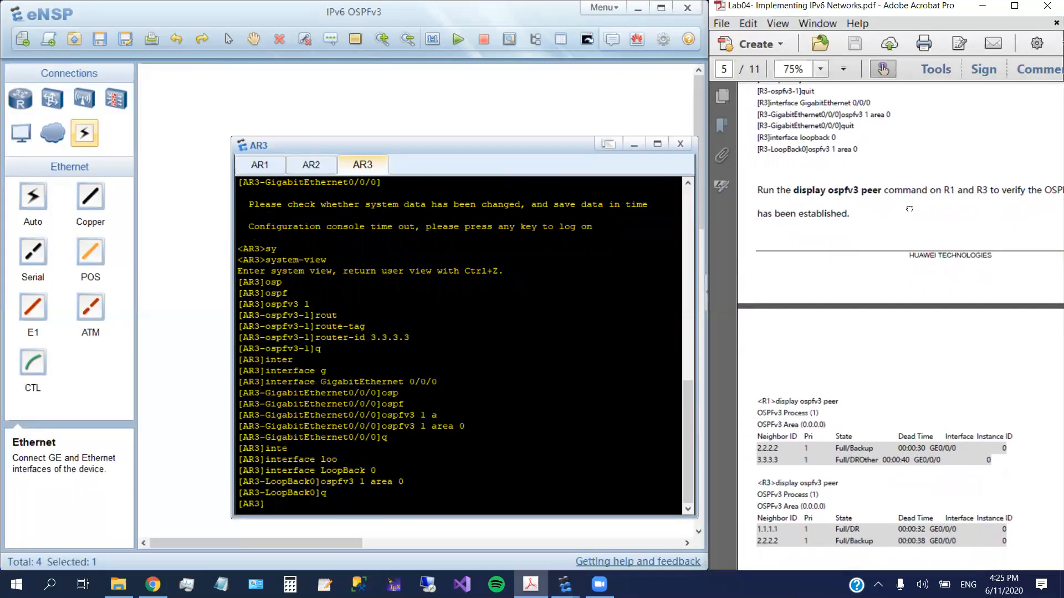
drag(1006, 203, 937, 213)
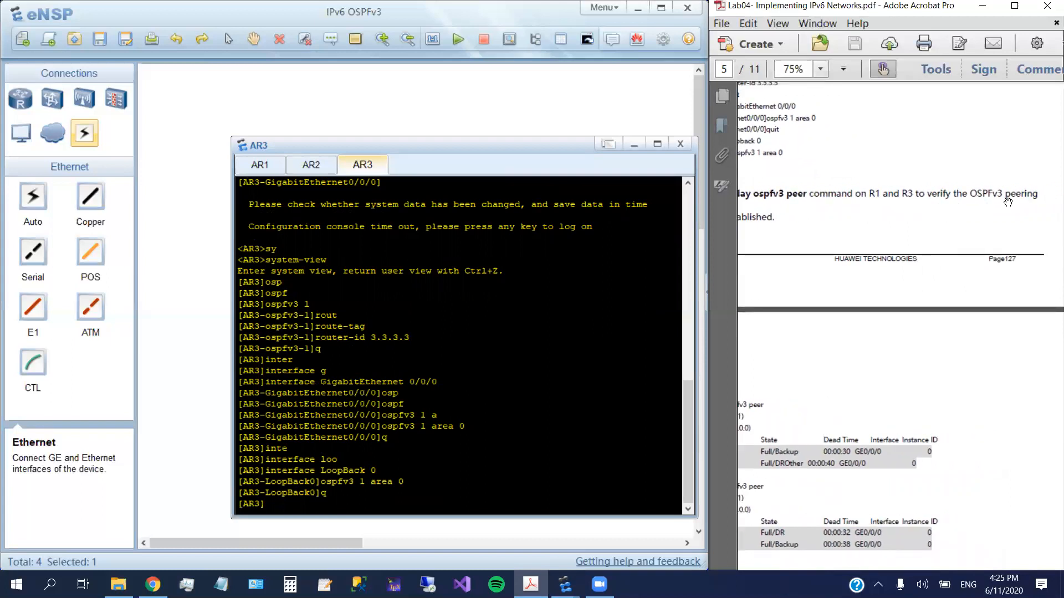
scroll(892, 232, left, 3)
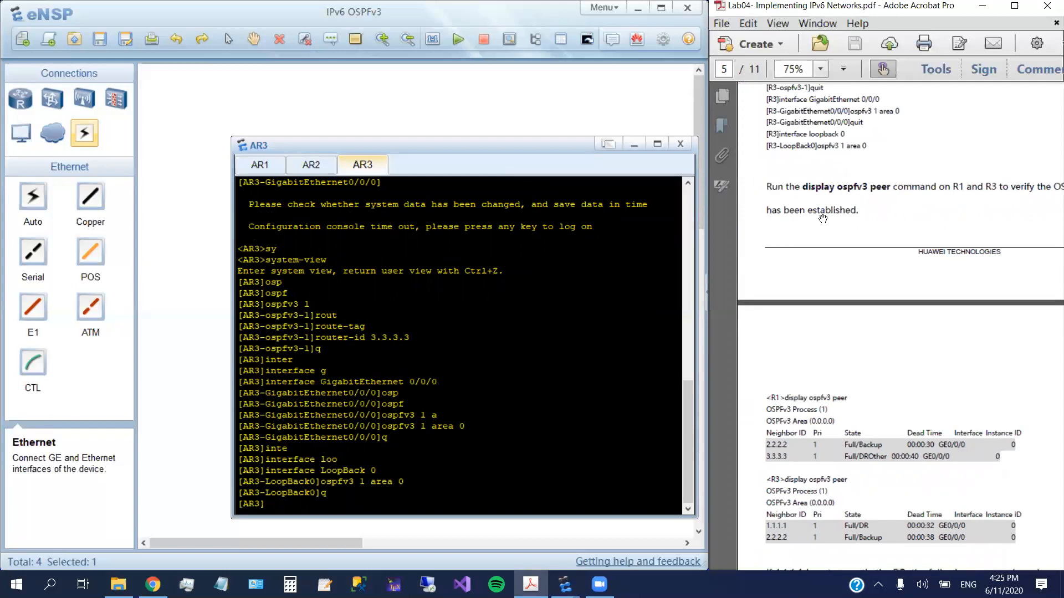
click(260, 166)
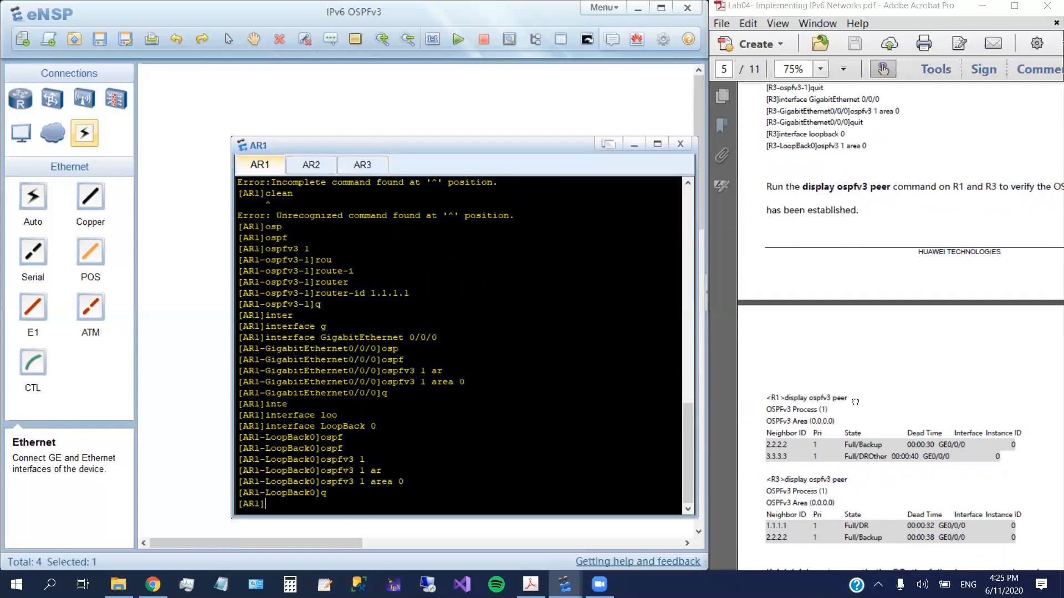
scroll(837, 233, down, 8)
click(530, 503)
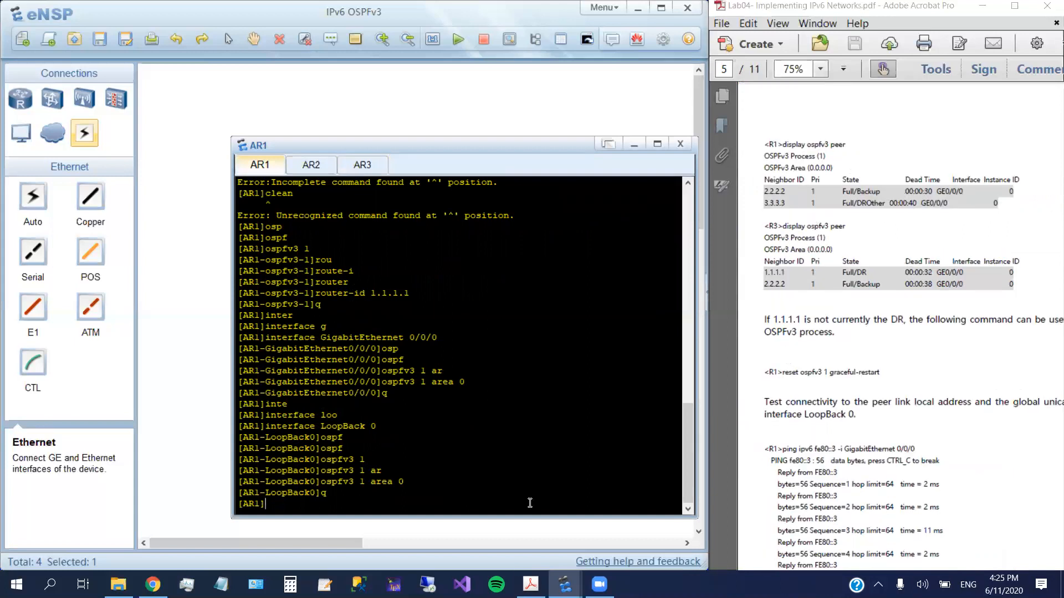
text(dis os)
key(Tab)
key(Tab)
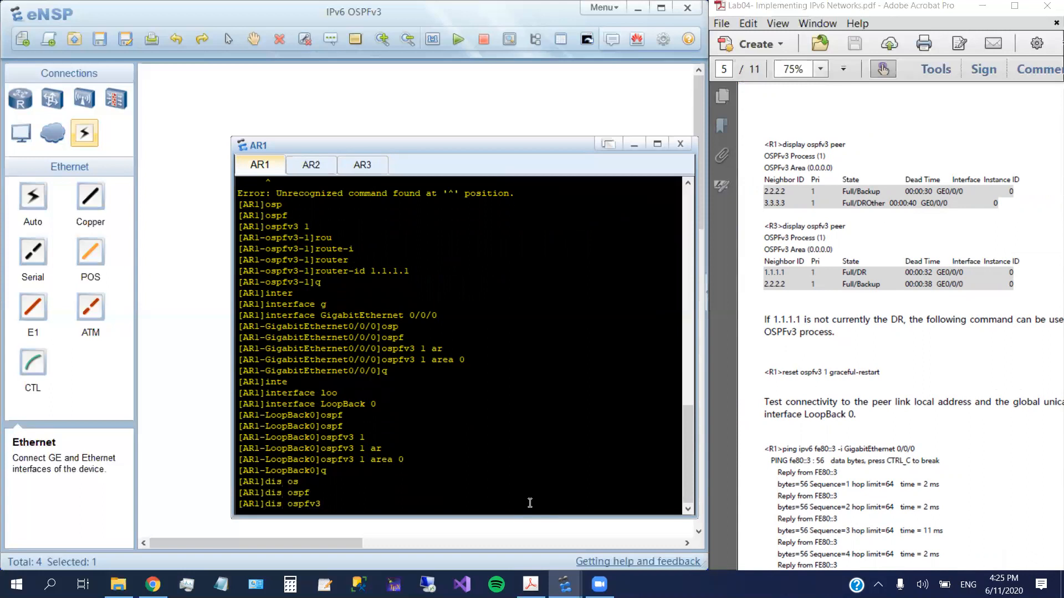
key(Tab)
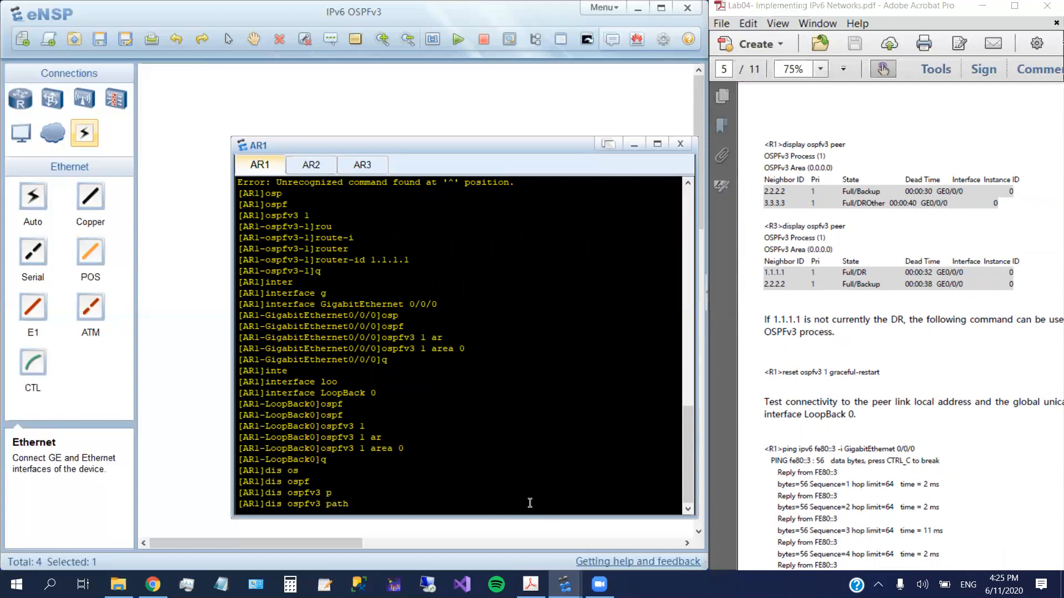
key(Tab)
key(Return)
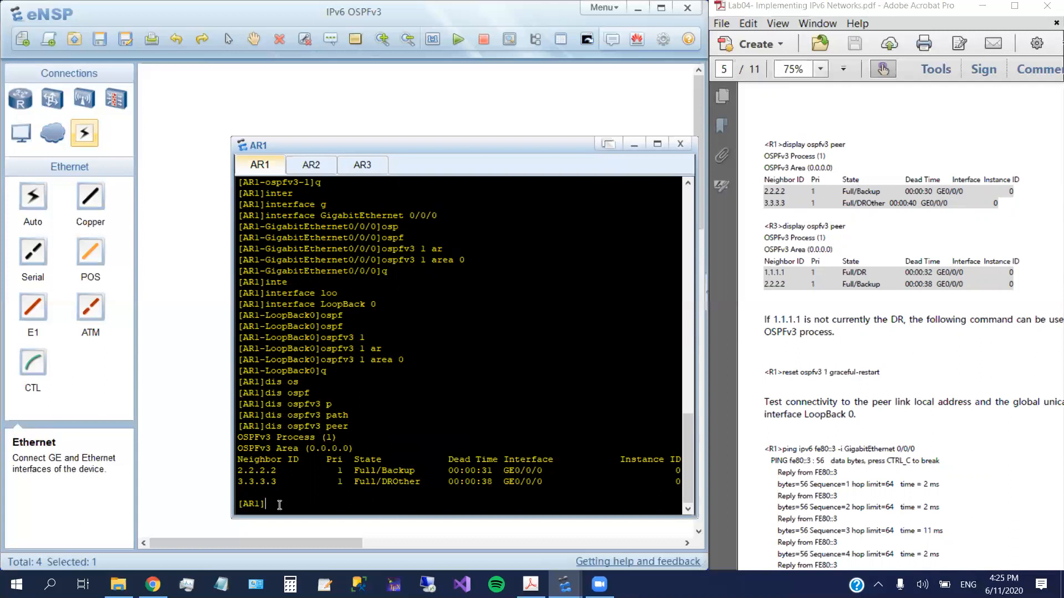
- Display the OSPFv3 peers on AR3 to verify its adjacencies
click(363, 166)
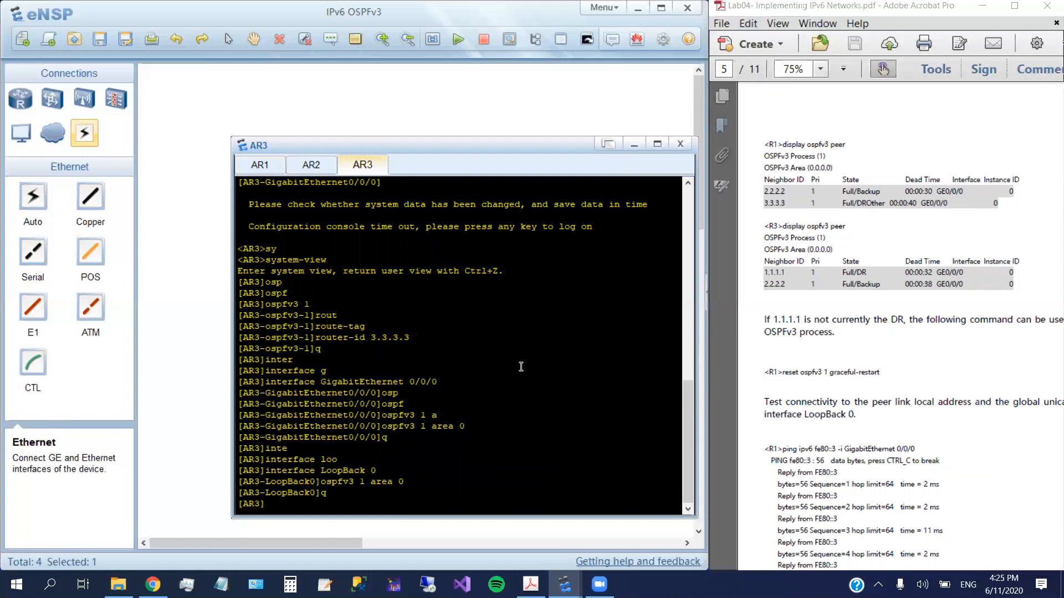
text(dis os)
key(Tab)
key(Tab)
key(Tab)
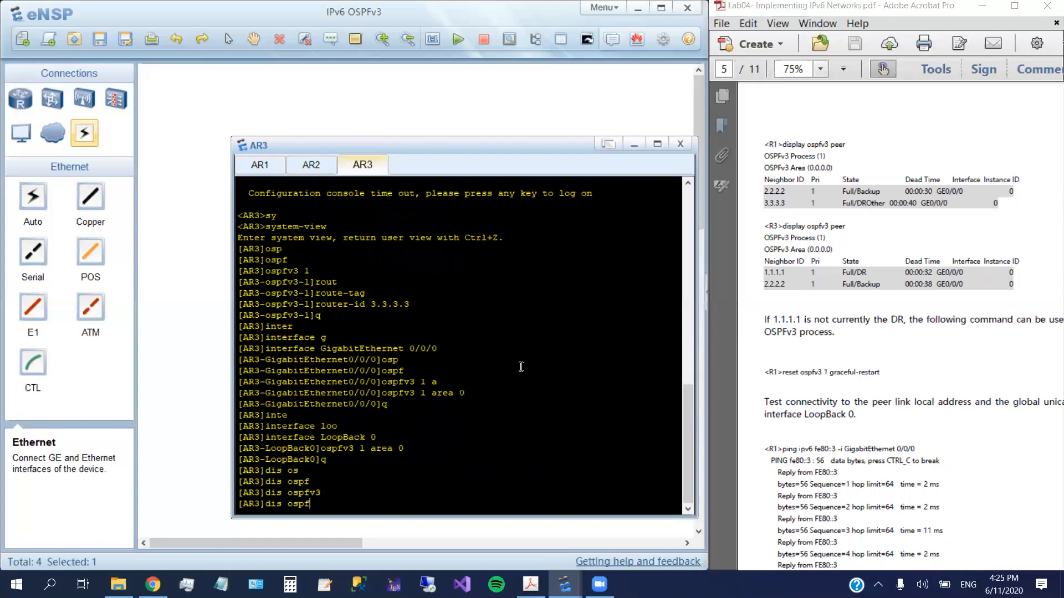
key(Tab)
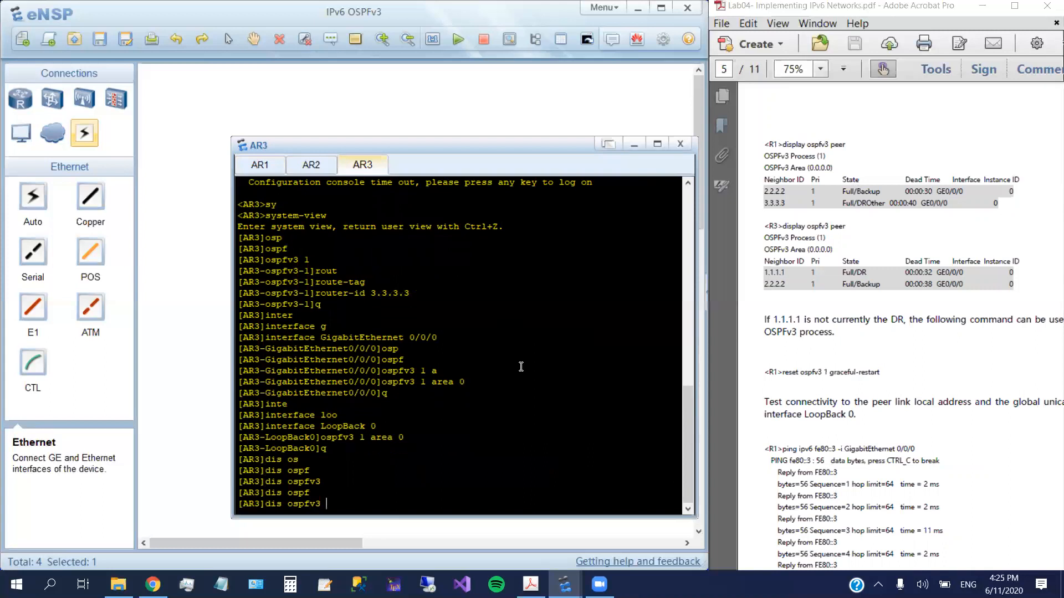
text(pe)
key(Tab)
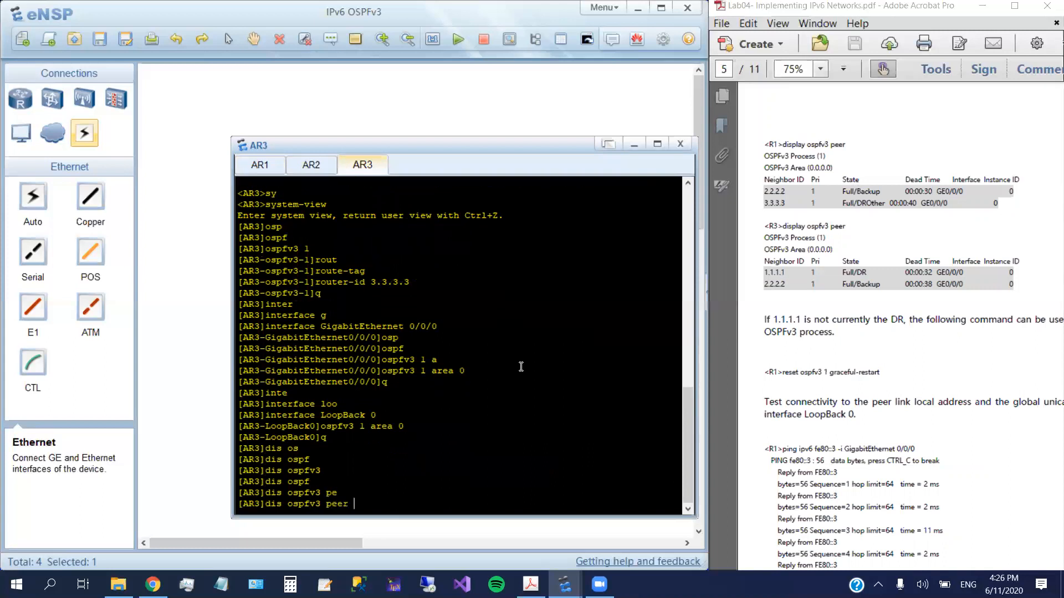
key(Return)
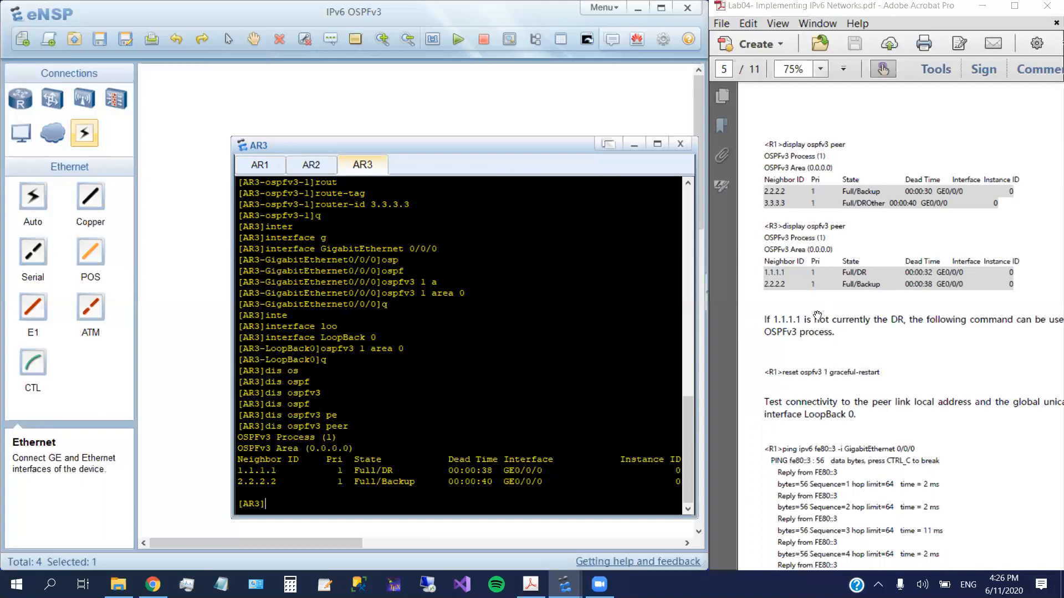
- Read the lab guide's instructions on restarting the OSPFv3 process and testing connectivity to the peer's link-local and LoopBack 0 addresses
scroll(848, 346, down, 3)
drag(939, 296, 926, 257)
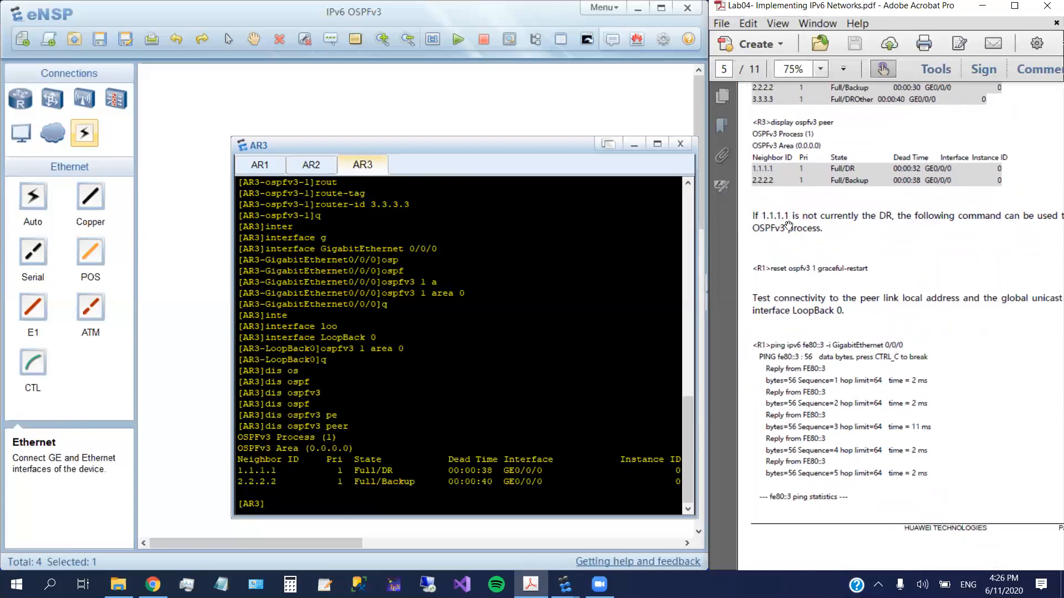
drag(906, 253, 892, 252)
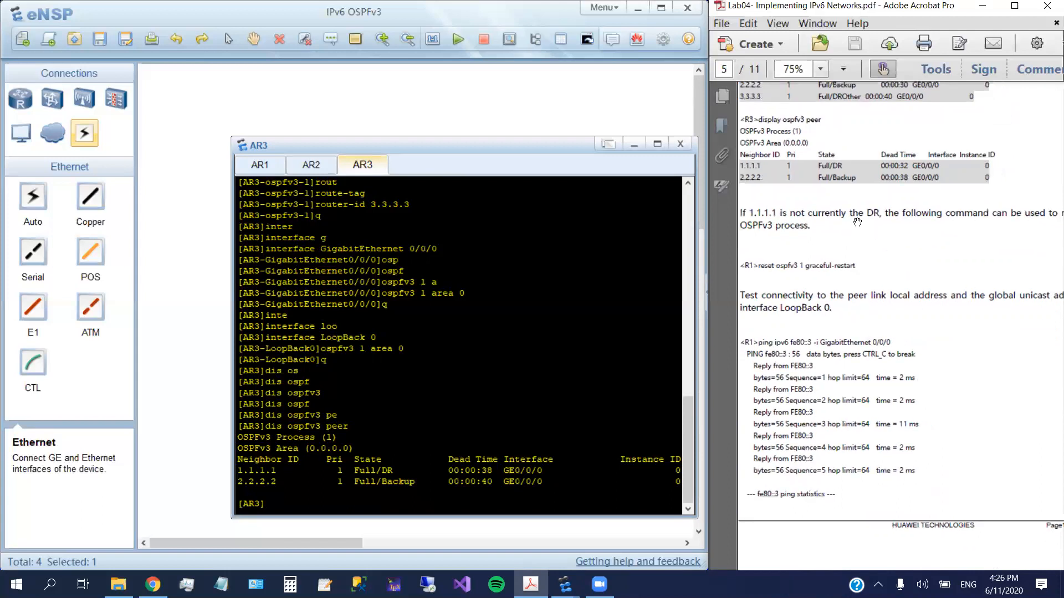
drag(967, 260, 1008, 255)
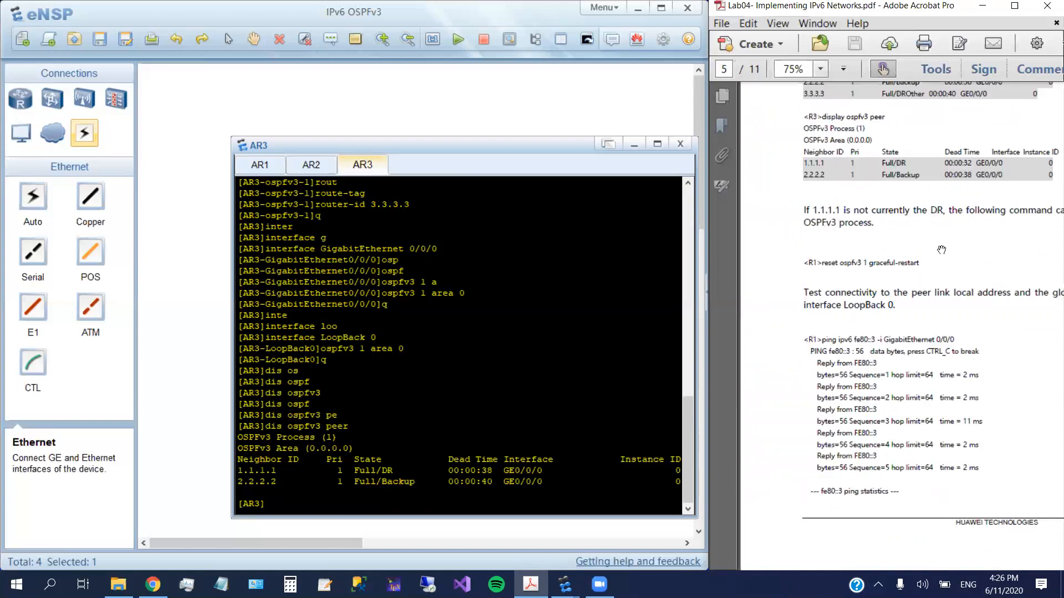
scroll(937, 249, down, 3)
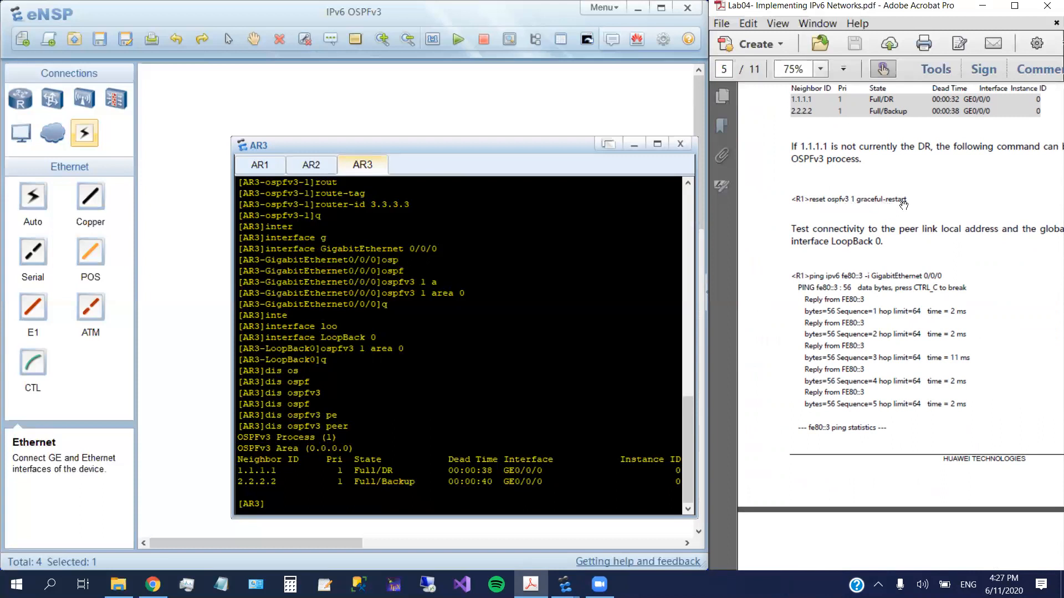
scroll(861, 209, up, 2)
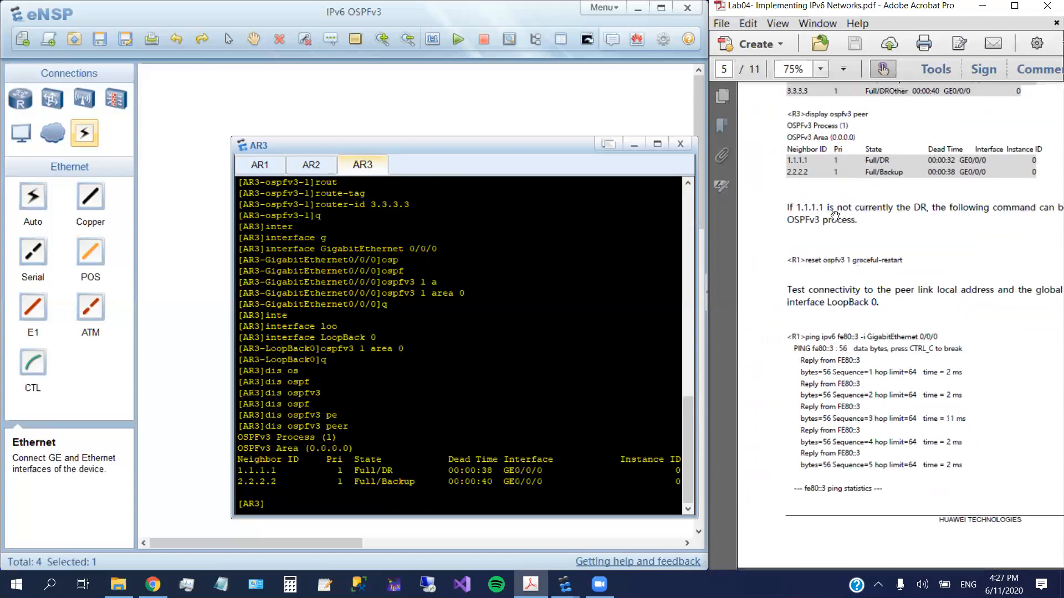
drag(871, 223, 838, 244)
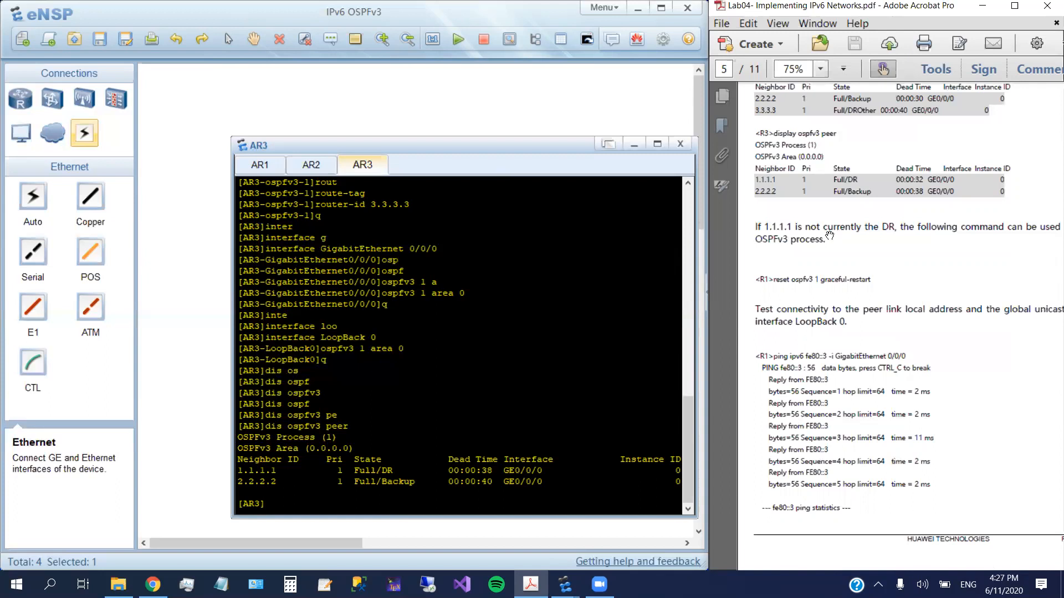
drag(871, 229, 886, 250)
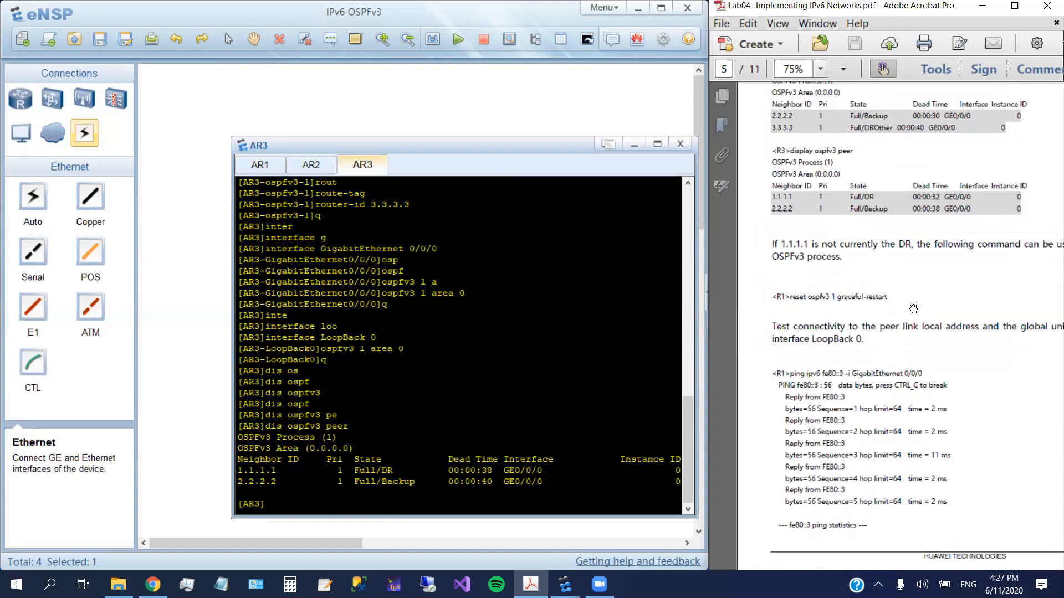
scroll(896, 271, down, 3)
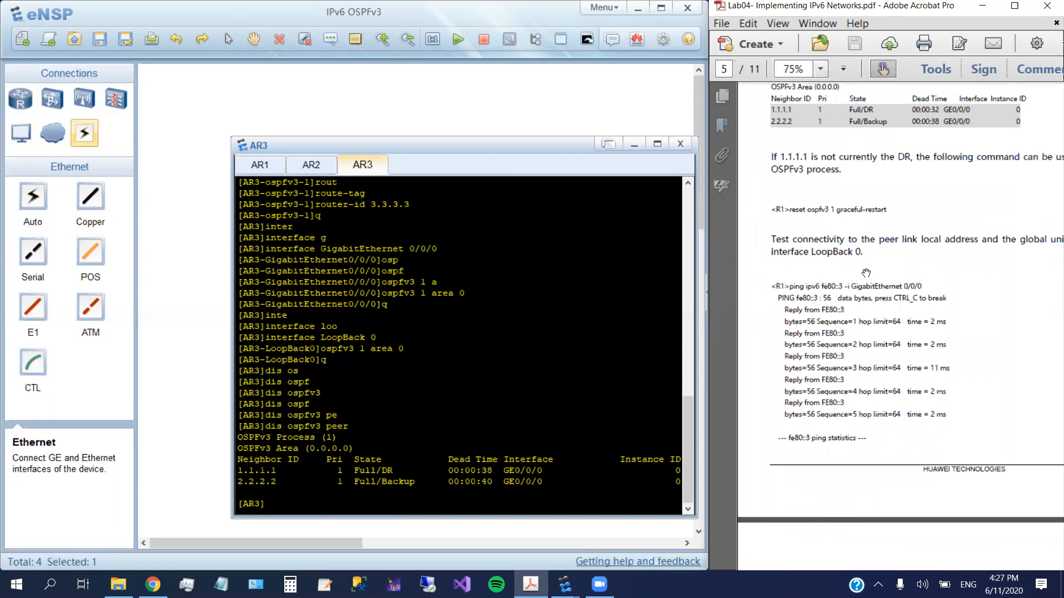
scroll(1007, 281, down, 12)
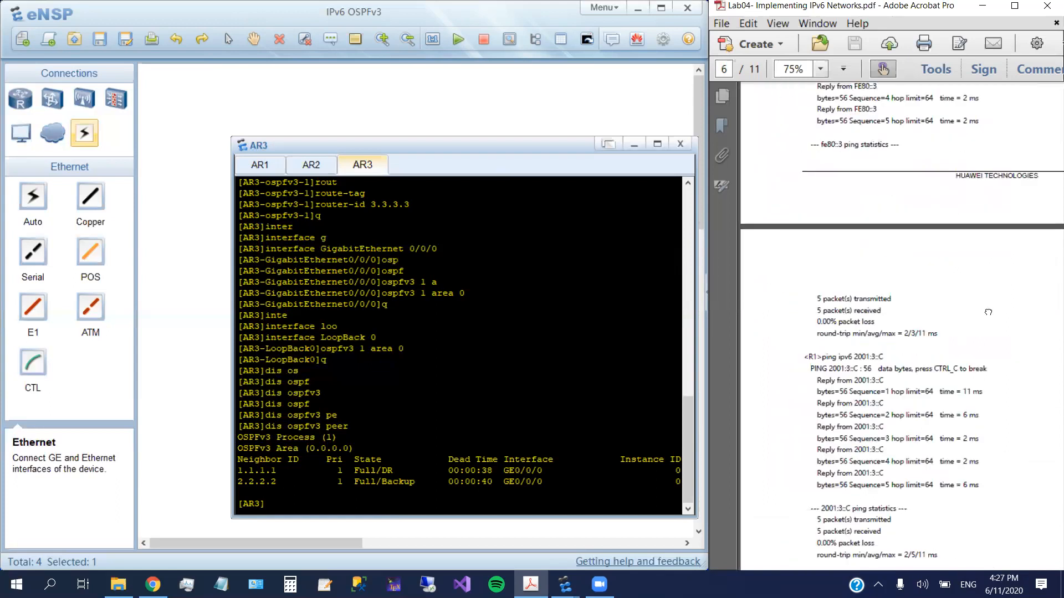
scroll(992, 375, down, 3)
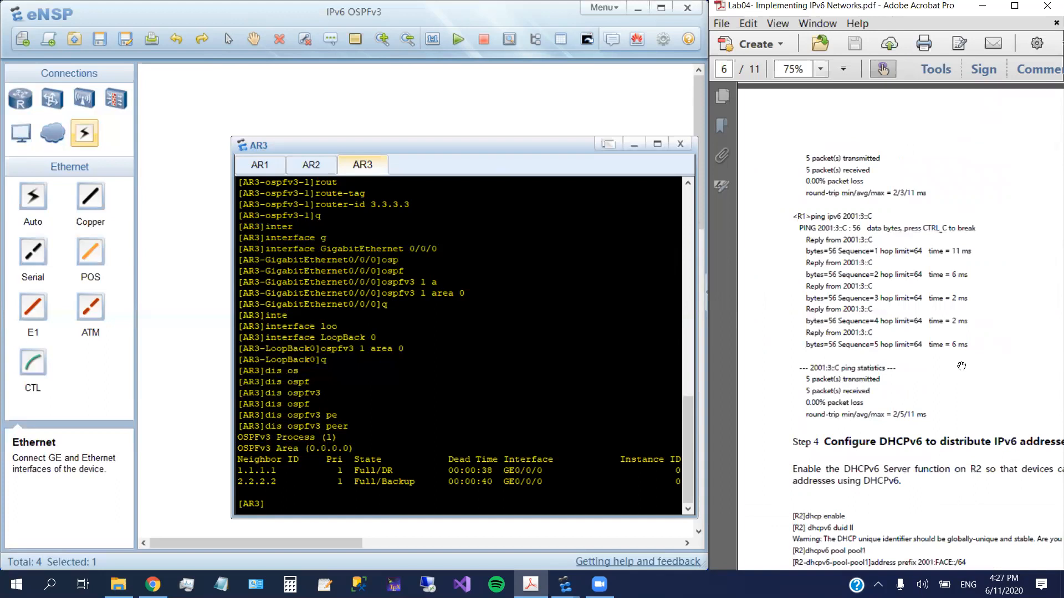
scroll(891, 344, up, 8)
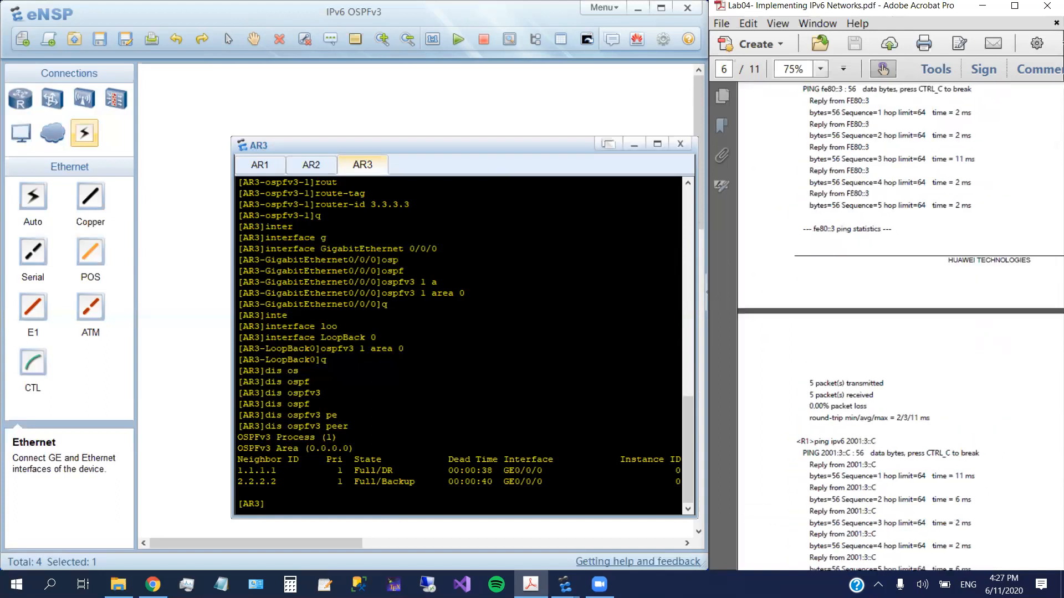
drag(891, 405, 872, 495)
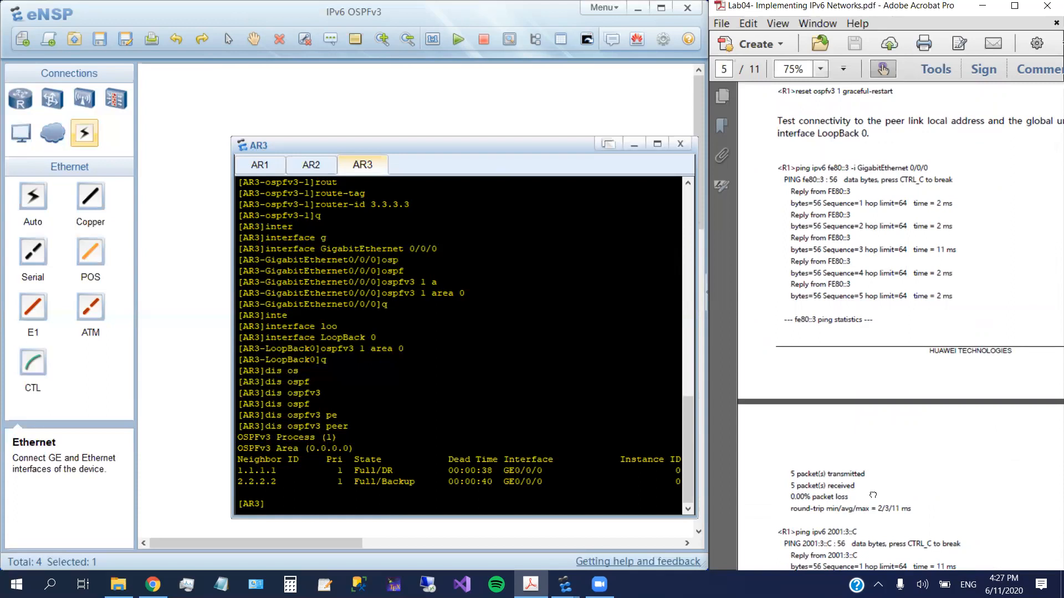
drag(887, 322, 874, 300)
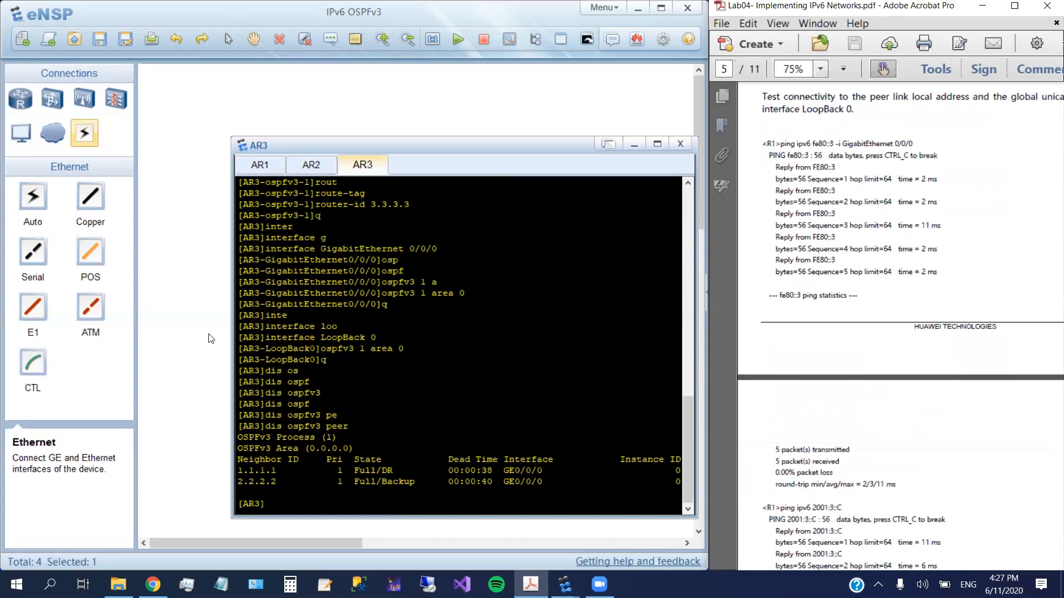
- On AR1, ping the peer link-local address fe80::3 through interface GigabitEthernet 0/0/0
click(261, 166)
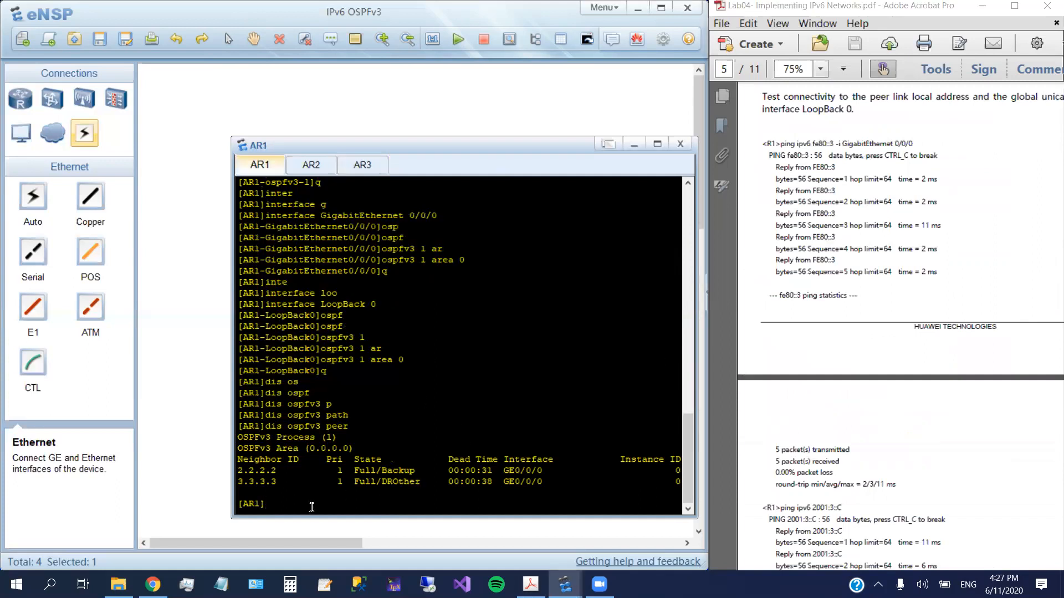
text(ping ipv)
key(Tab)
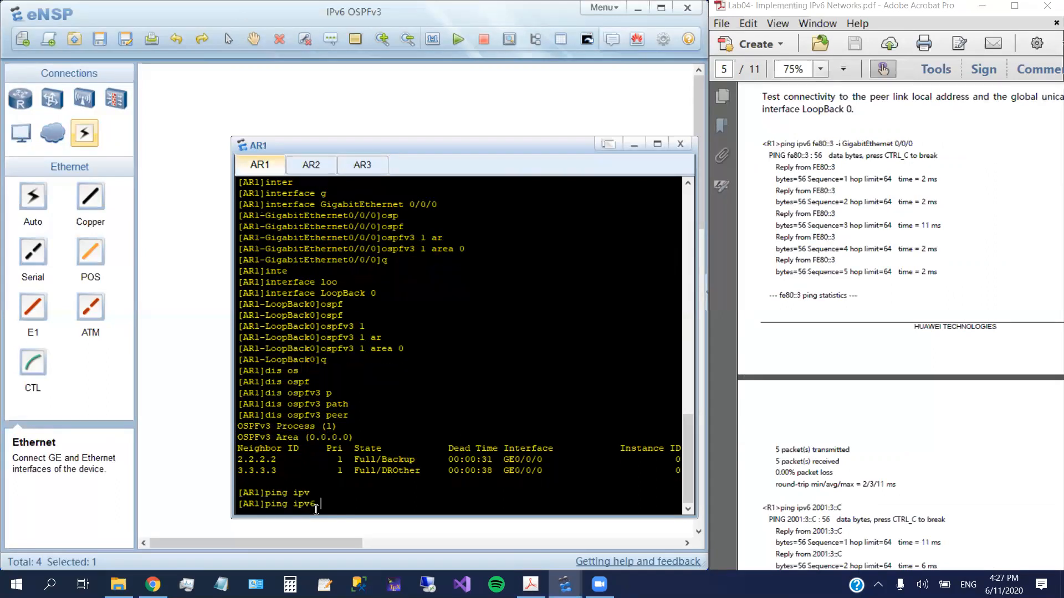
text(fe80::)
key(BackSpace)
text(gig)
key(Tab)
text(0/0/)
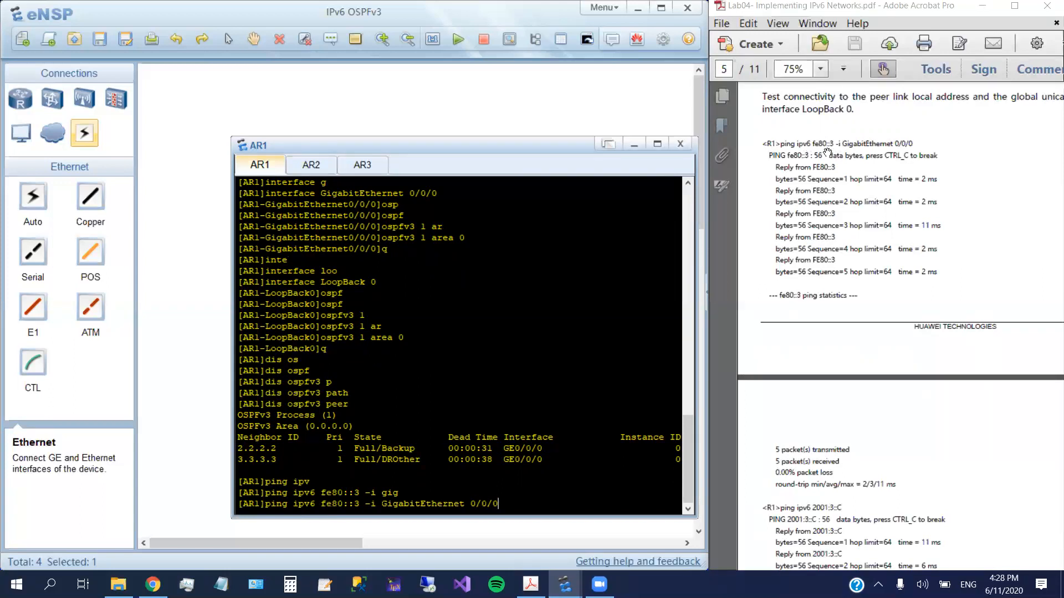
drag(538, 144, 543, 144)
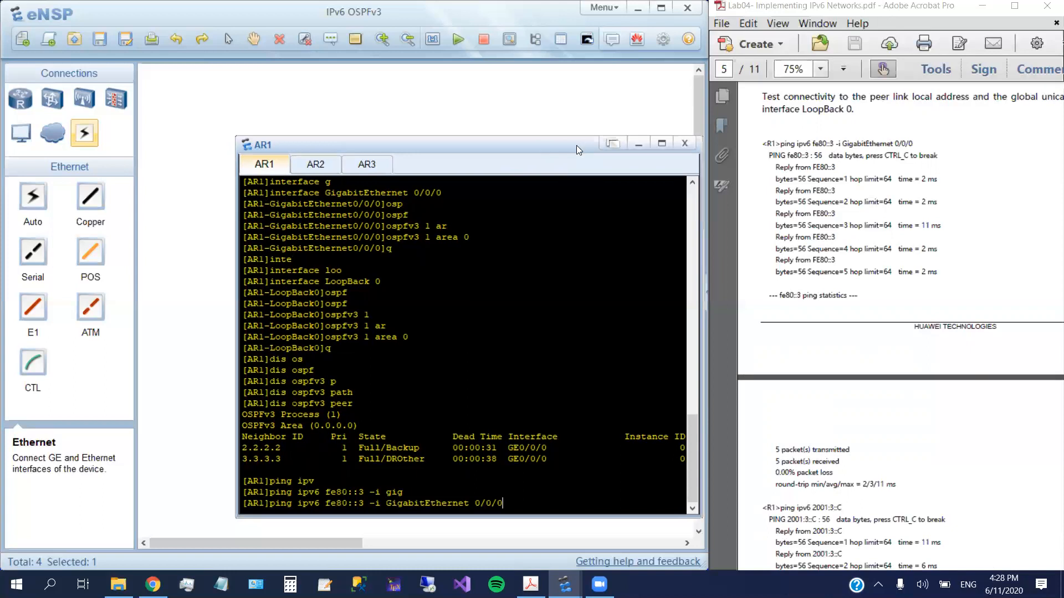
key(Return)
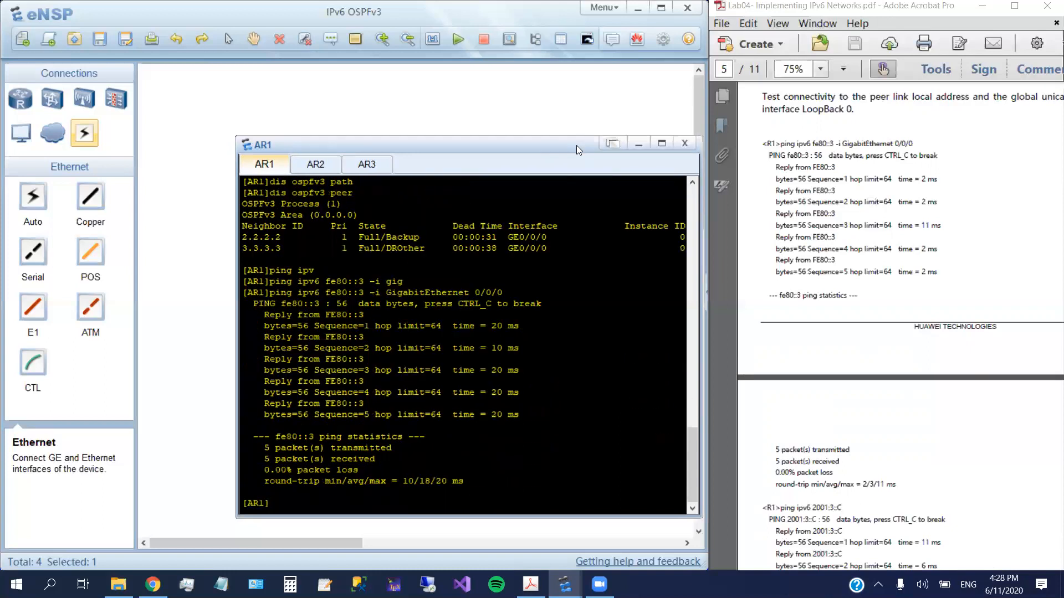
- Try to ping fe80::3 from AR1 without specifying an outgoing interface
key(Up)
key(BackSpace)
key(BackSpace)
key(BackSpace)
key(BackSpace)
key(BackSpace)
key(BackSpace)
key(BackSpace)
key(BackSpace)
key(BackSpace)
key(BackSpace)
key(BackSpace)
key(BackSpace)
key(BackSpace)
key(BackSpace)
key(BackSpace)
key(BackSpace)
key(BackSpace)
key(BackSpace)
key(Return)
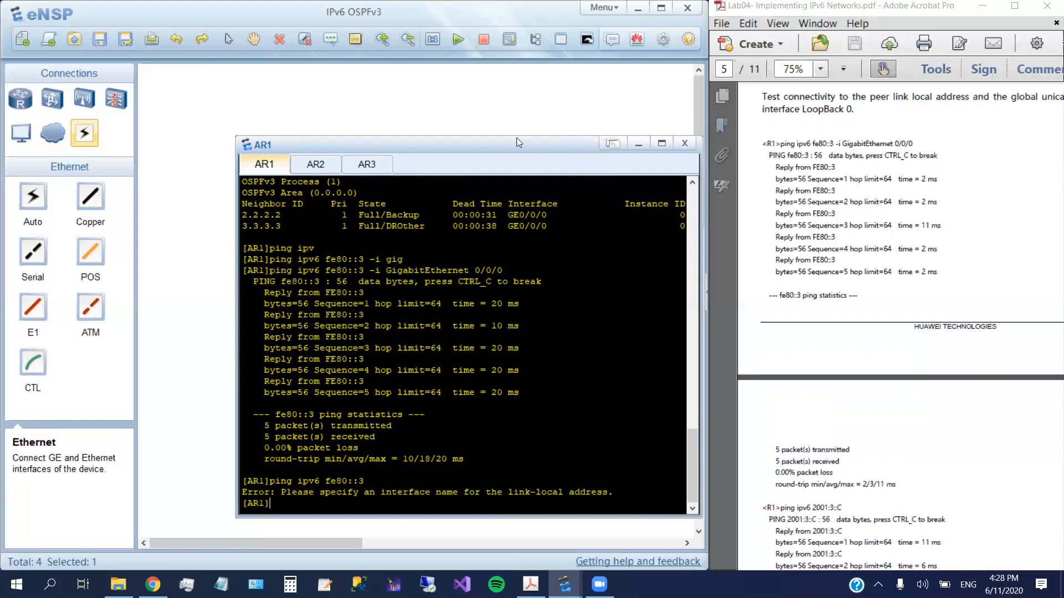
- Examine the topology behind the AR1 console and read the message returned by the last ping
drag(516, 137, 795, 322)
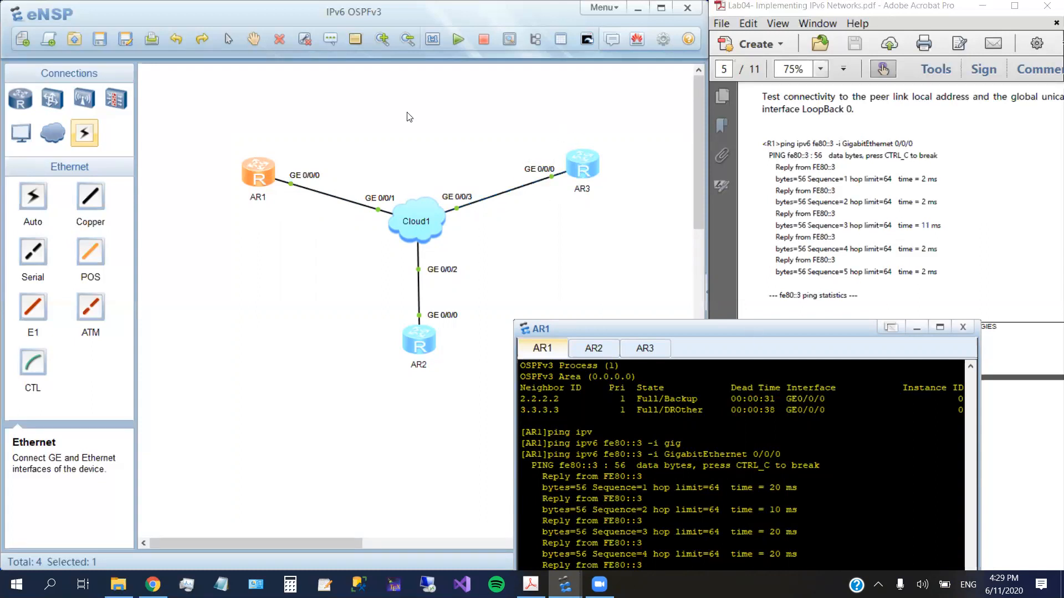
drag(748, 326, 397, 100)
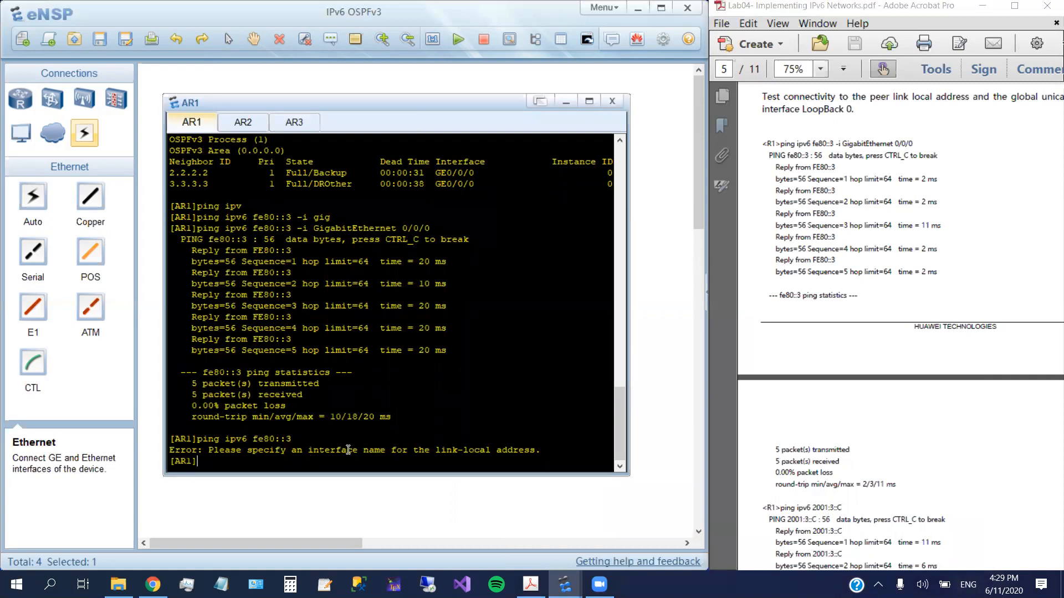
drag(203, 450, 348, 450)
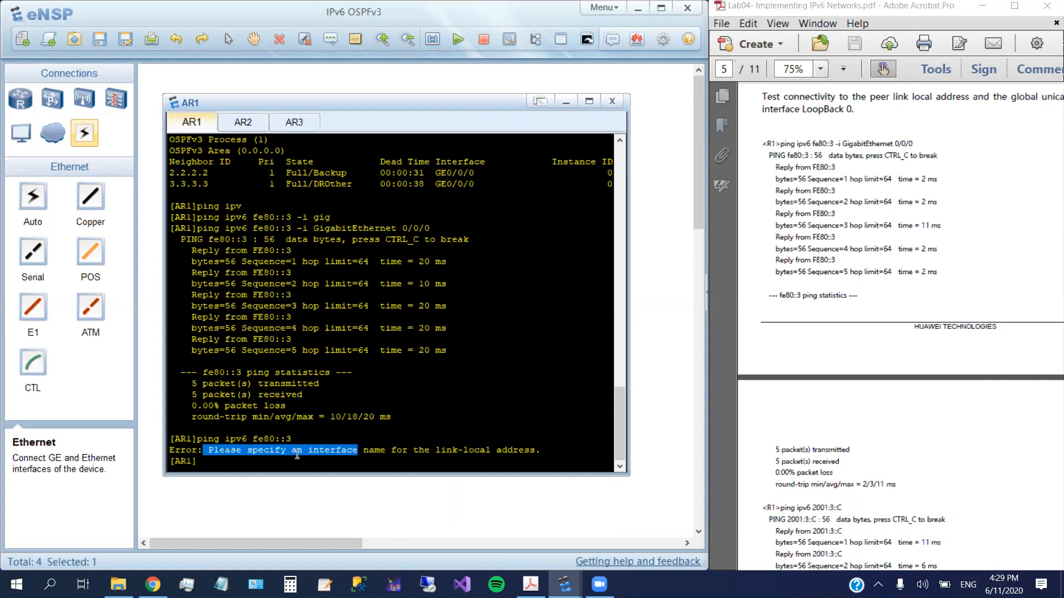
click(379, 450)
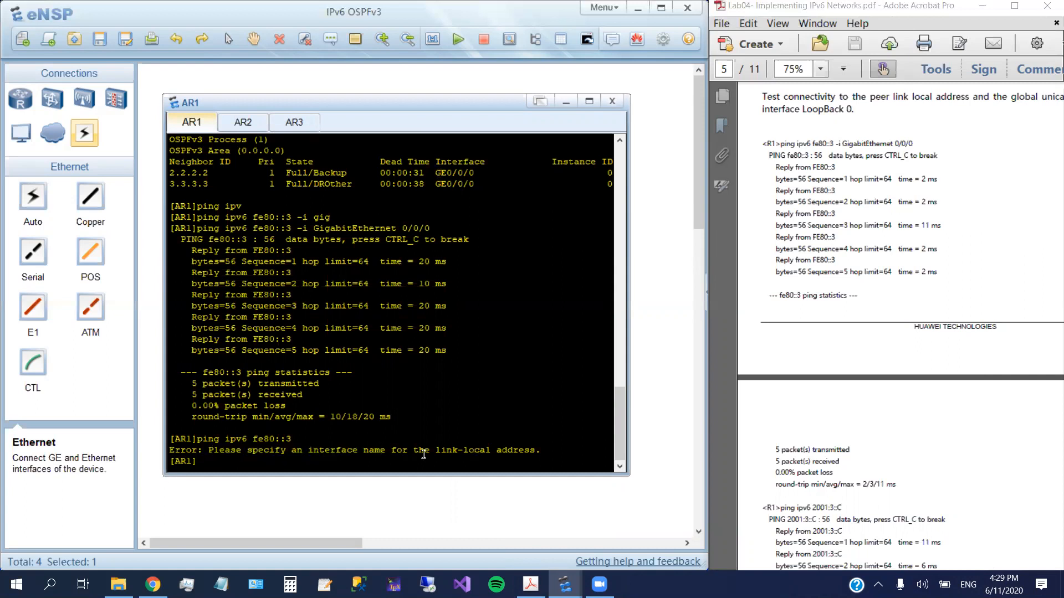
drag(542, 450, 214, 450)
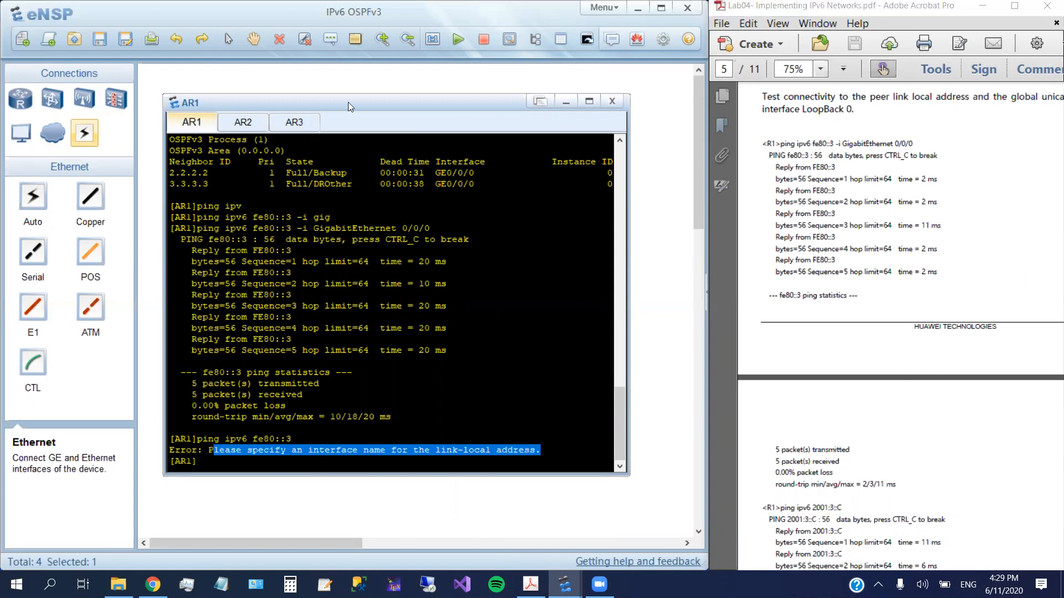
- Check the lab guide's global unicast ping example and ping 2001:3::c from AR1
click(892, 409)
scroll(891, 410, down, 10)
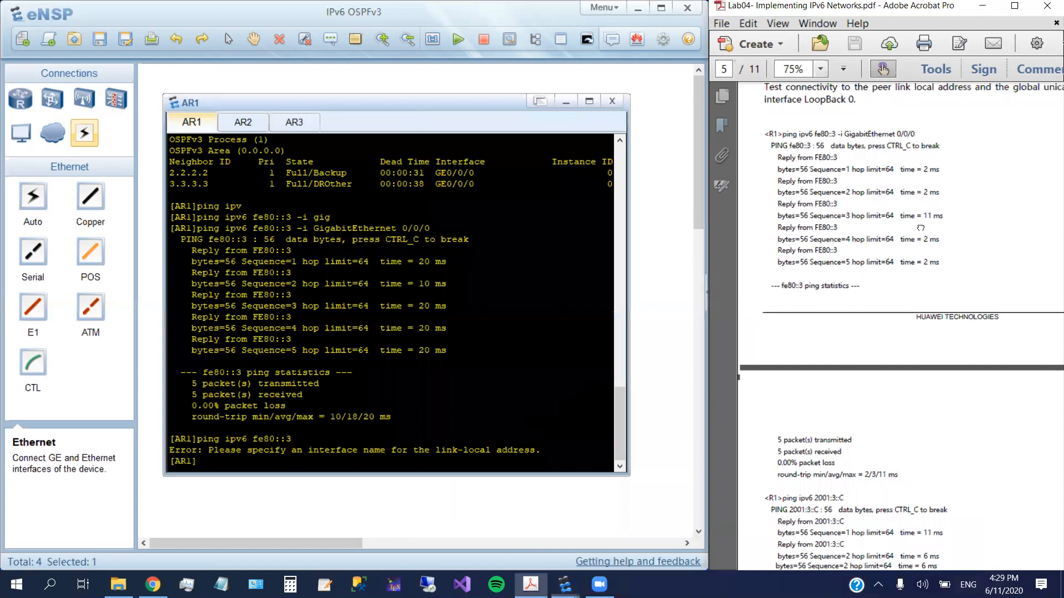
click(481, 365)
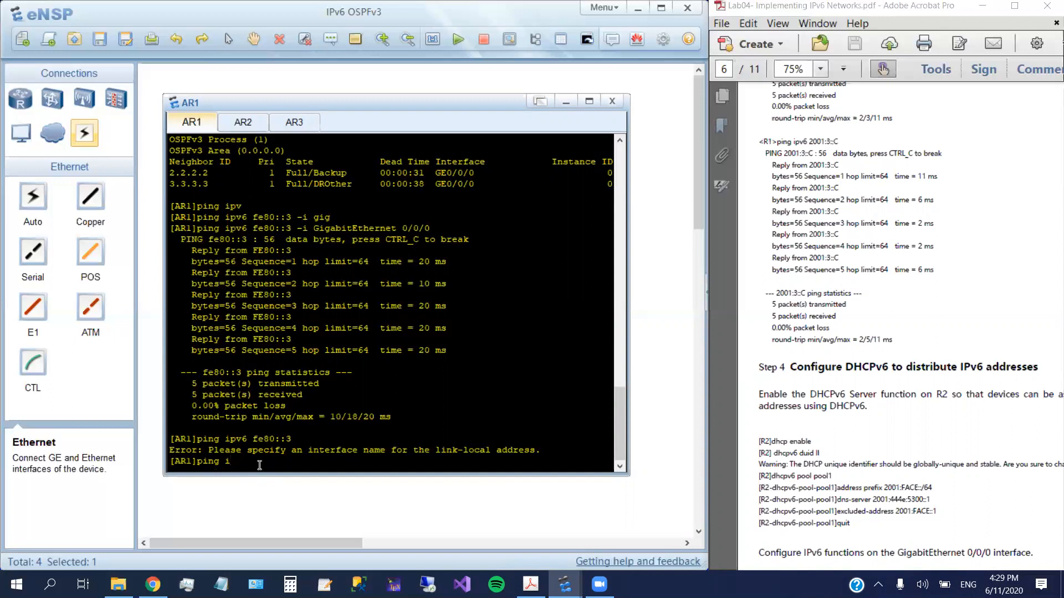
text(p)
key(Tab)
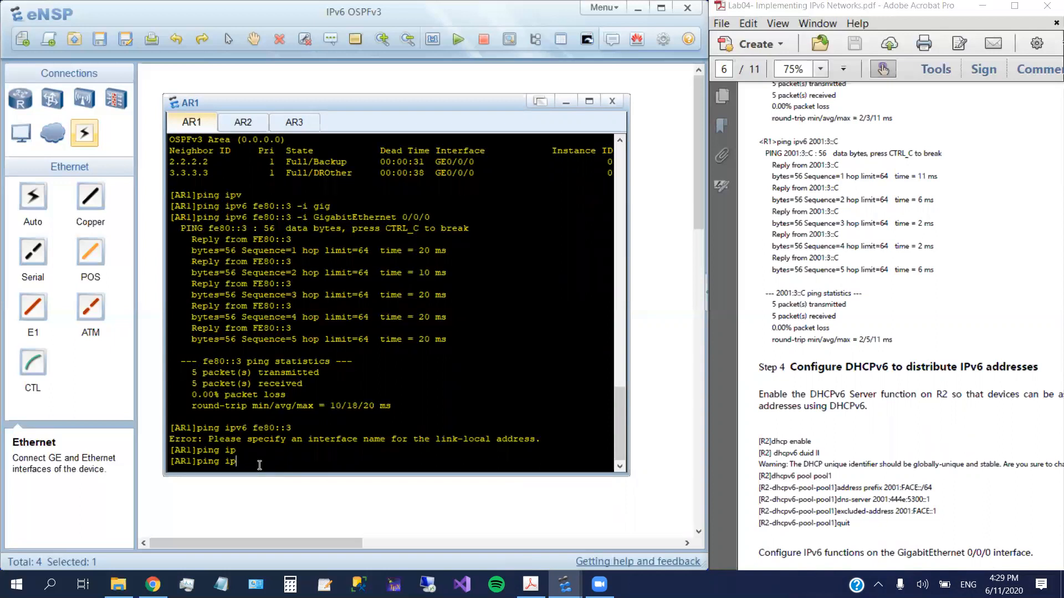
key(Tab)
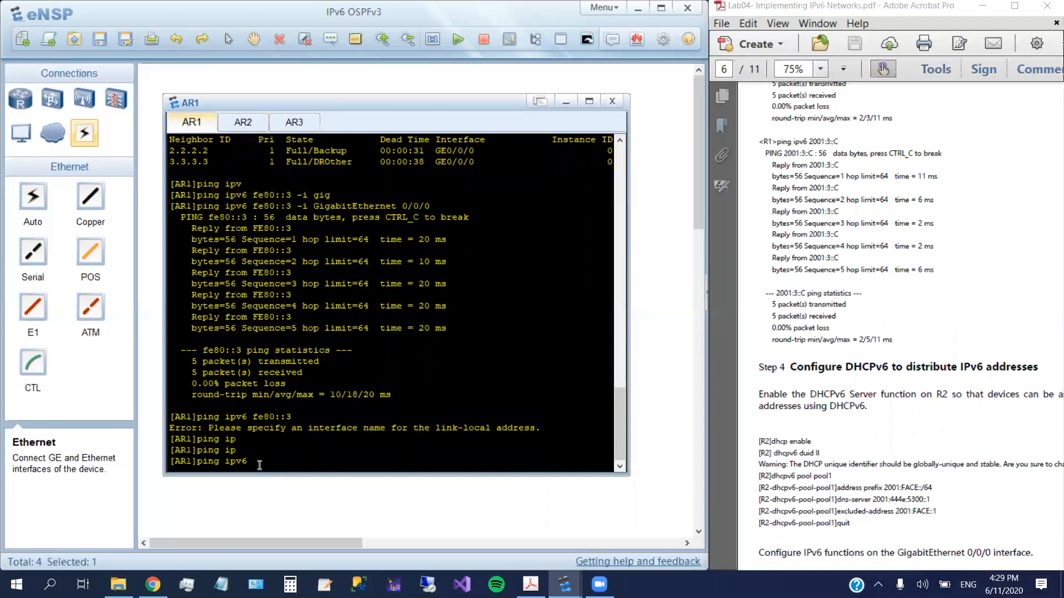
text(2001:3::c)
key(Return)
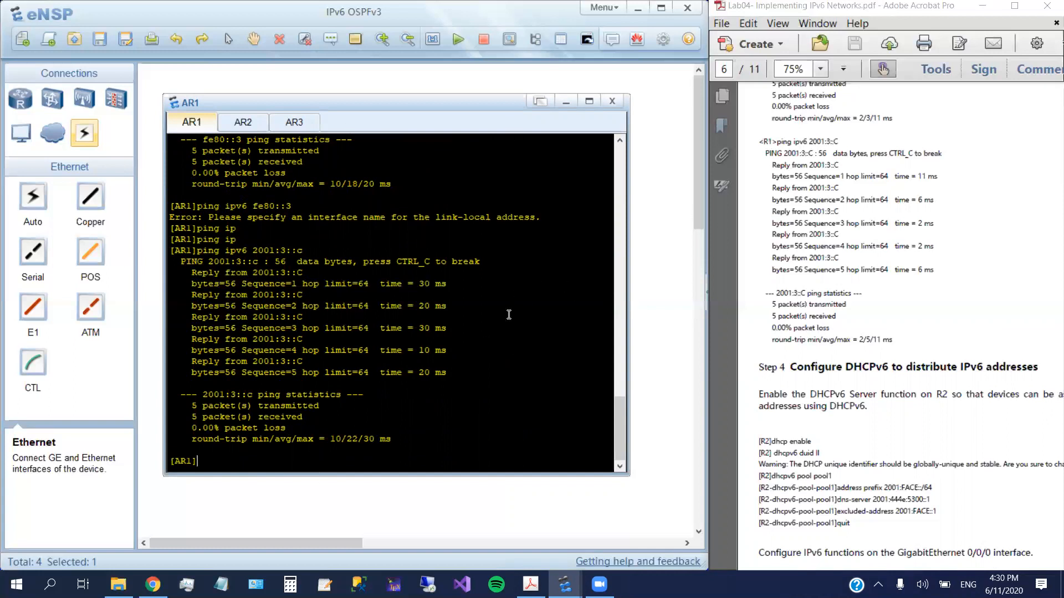
- Reuse the previous ping command on AR1 to test connectivity to 2001:2::B
key(Up)
key(BackSpace)
key(BackSpace)
key(BackSpace)
key(BackSpace)
text(2::B)
key(Return)
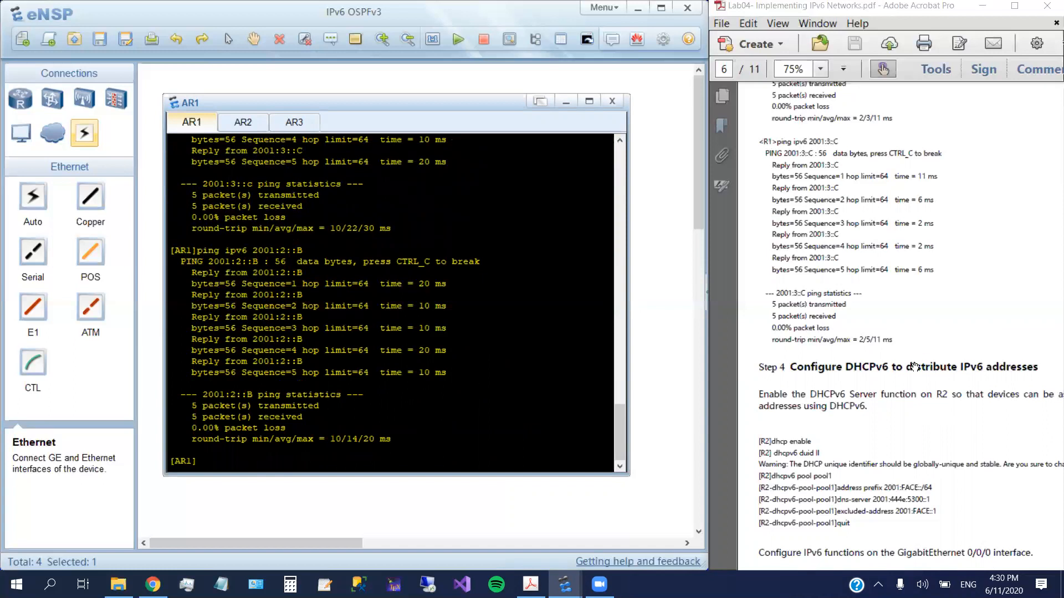
- Read the lab guide's Step 4 on configuring R2 as a DHCPv6 server and view the topology with the console minimized
drag(915, 368, 915, 164)
mouse_move(912, 206)
mouse_down()
mouse_move(924, 193)
mouse_move(929, 204)
mouse_up()
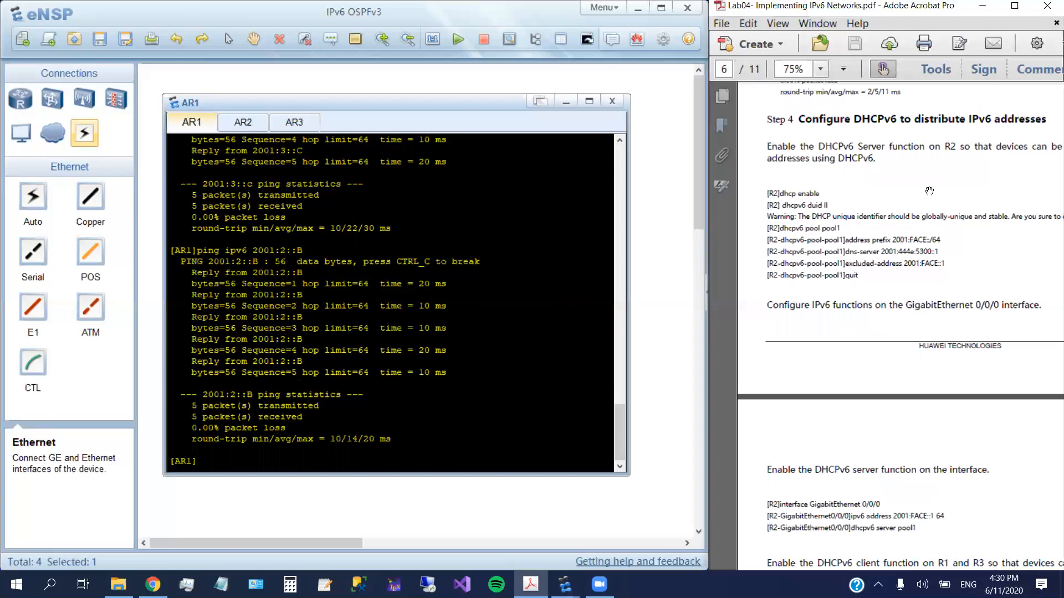
mouse_move(897, 179)
mouse_down()
mouse_move(915, 169)
mouse_move(895, 163)
mouse_up()
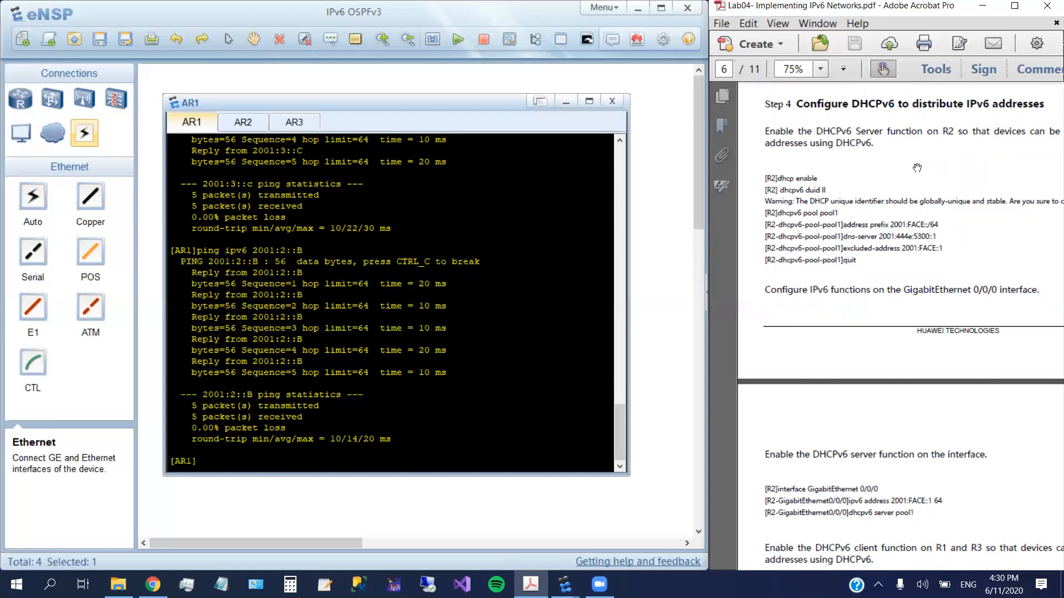
scroll(931, 160, right, 2)
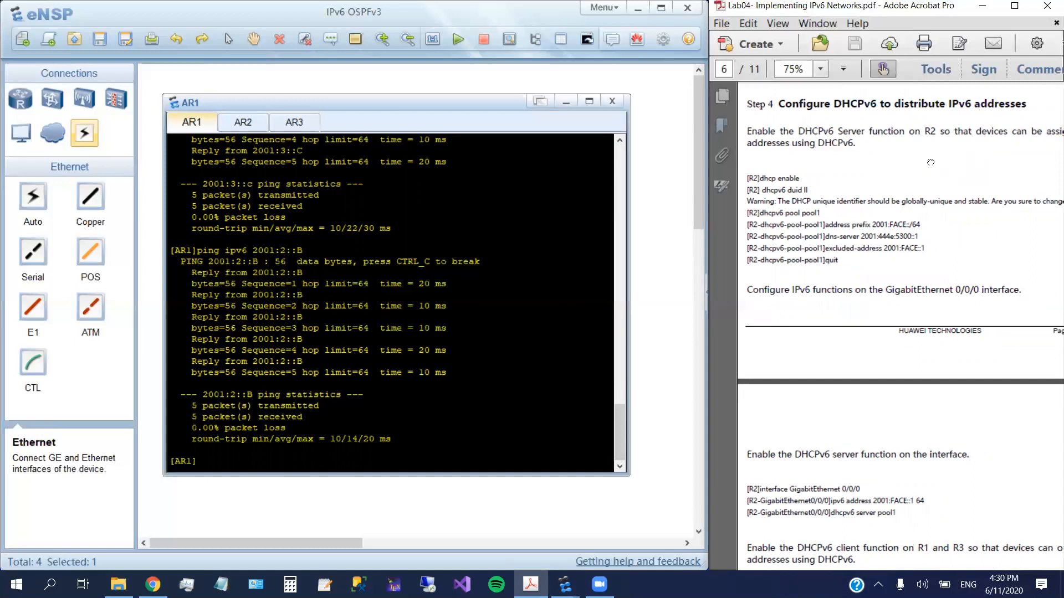
scroll(936, 158, right, 2)
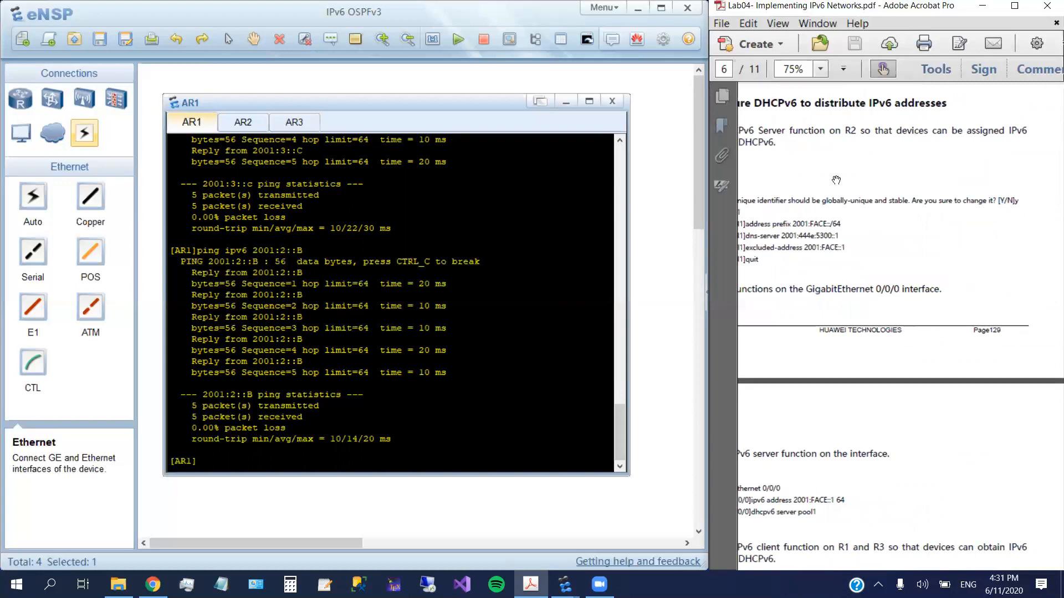
scroll(834, 178, left, 3)
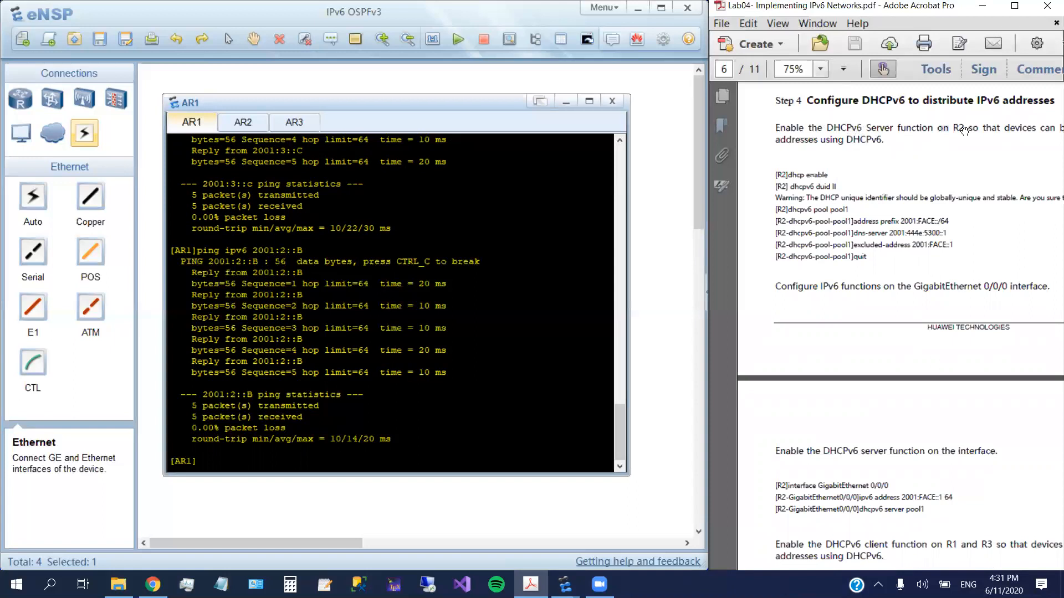
click(565, 102)
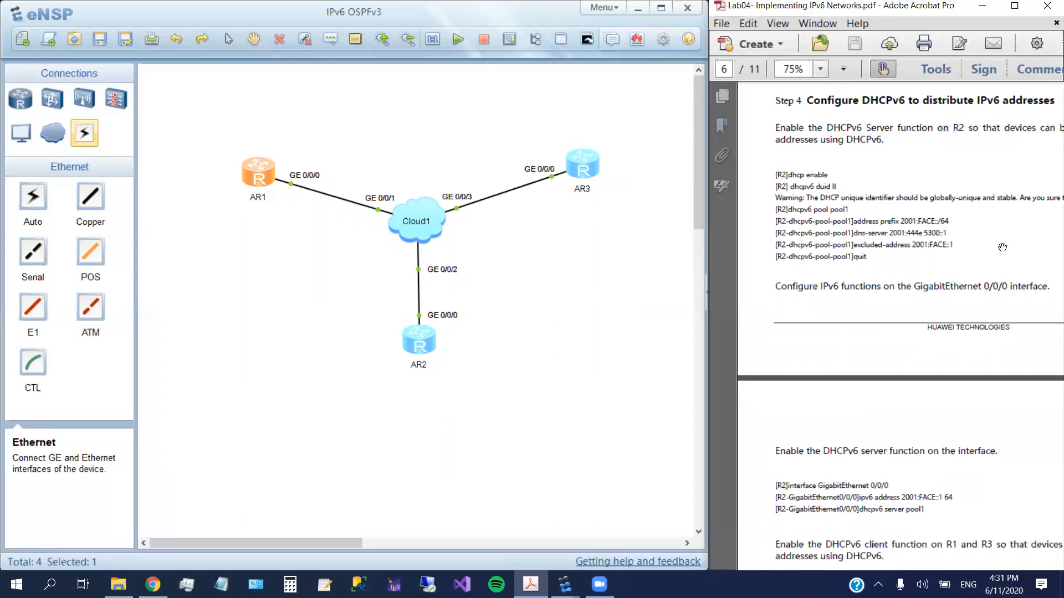
drag(922, 319, 904, 271)
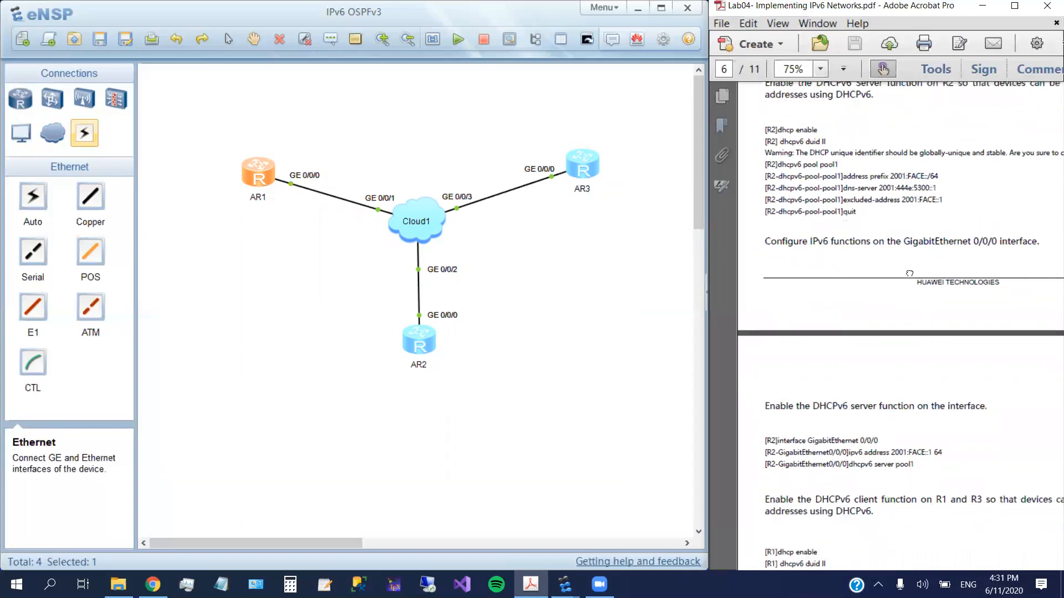
- Open AR2's console, enter the system view and enable DHCP globally
double_click(418, 340)
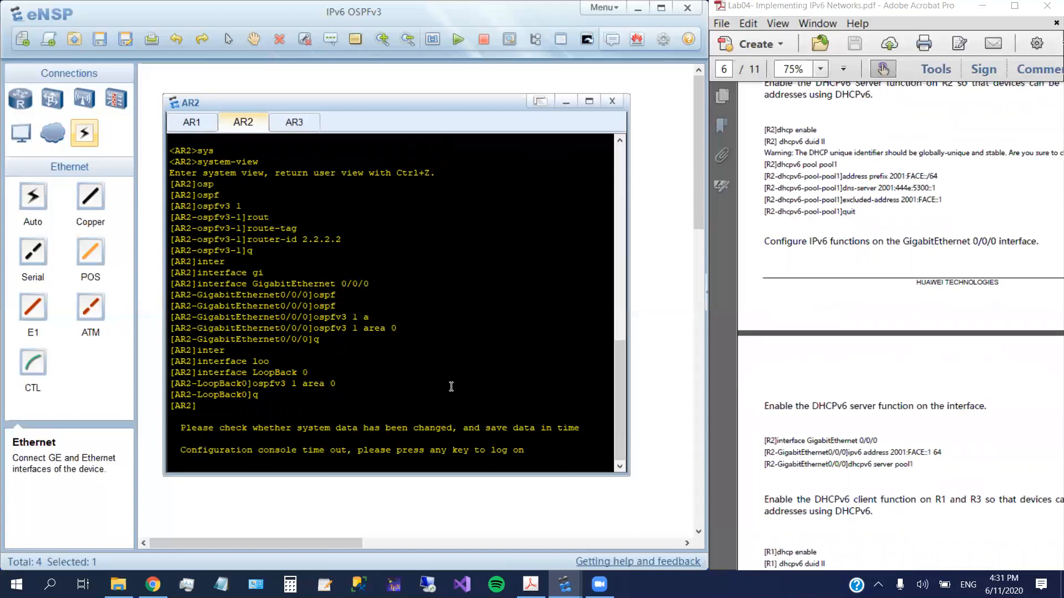
key(Return)
text(sys)
key(Return)
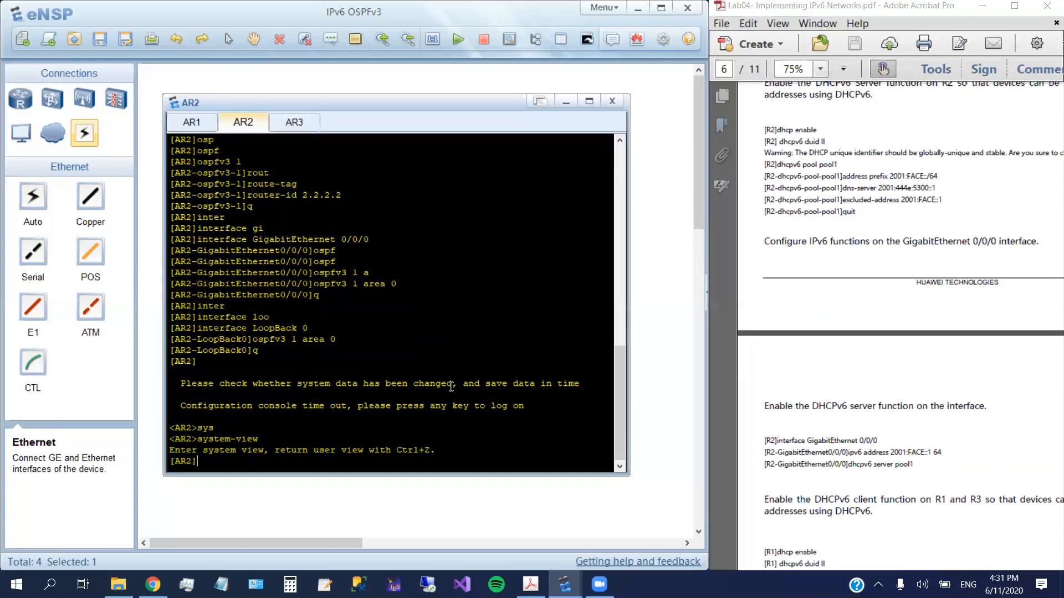
text(dh)
key(Tab)
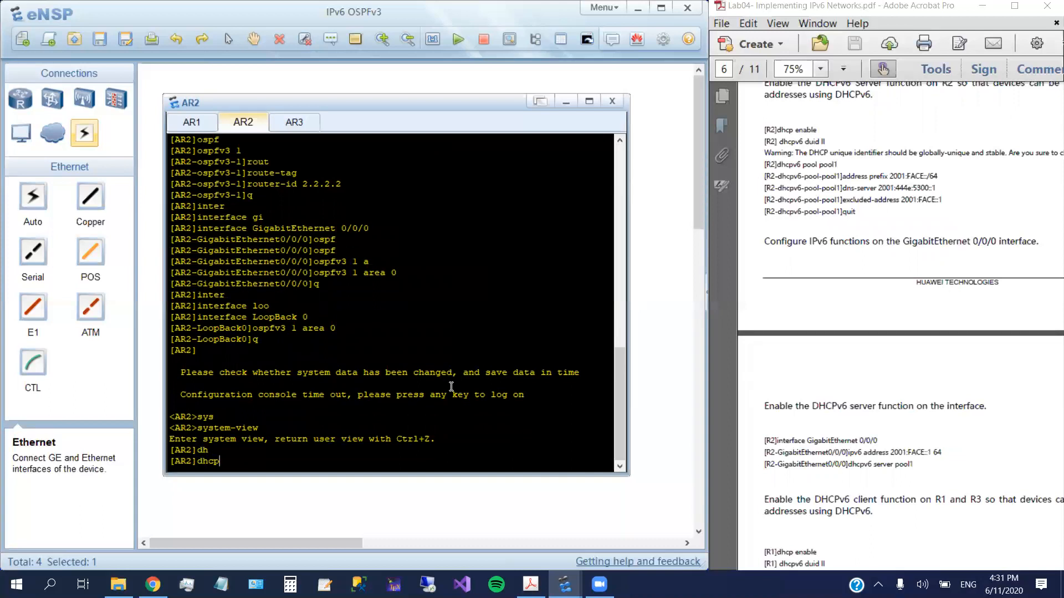
text(en)
key(Tab)
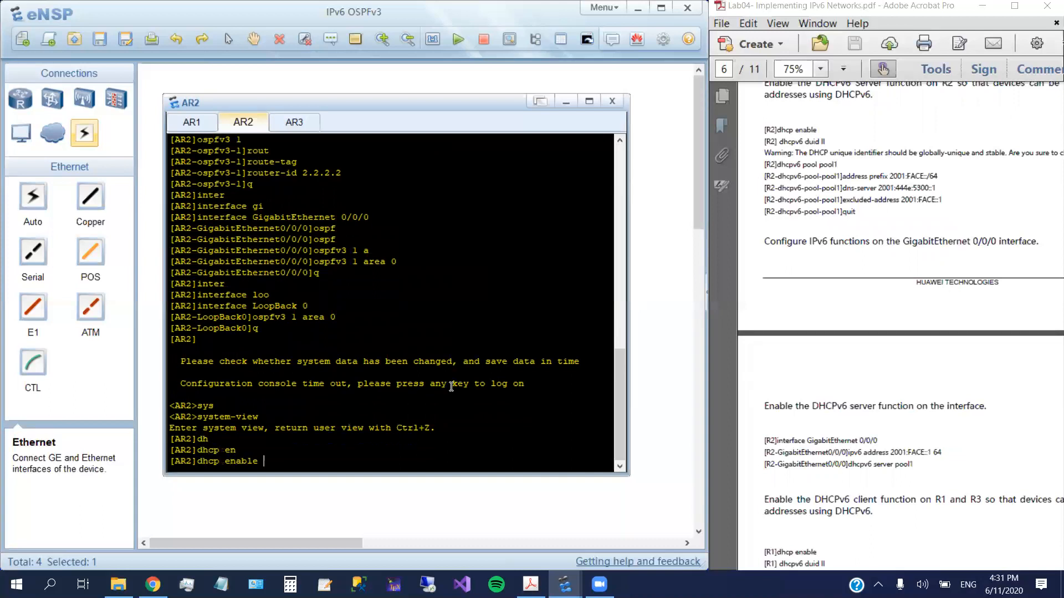
key(Return)
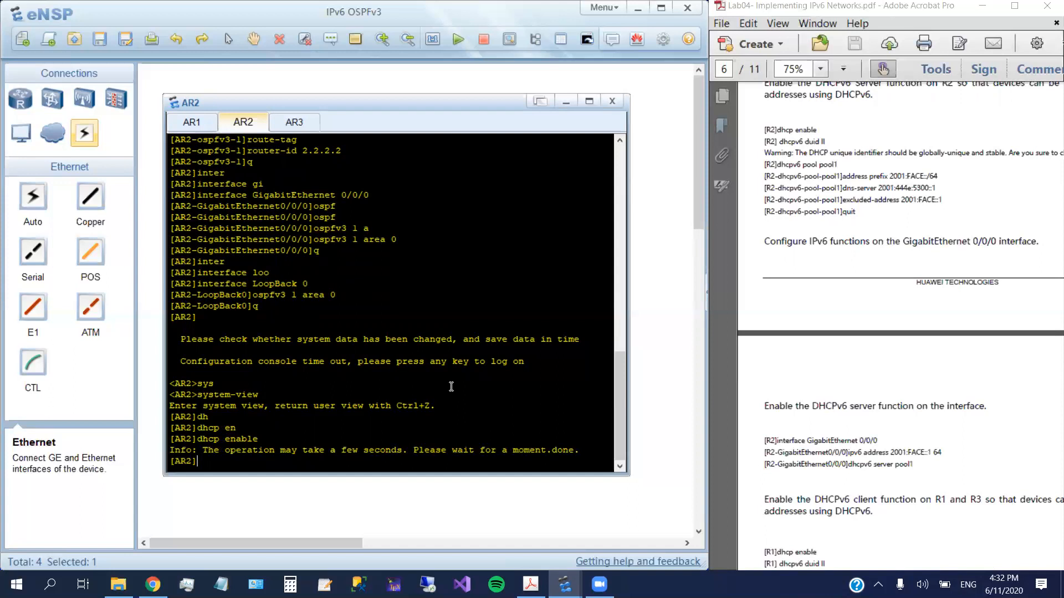
text(sh)
key(Tab)
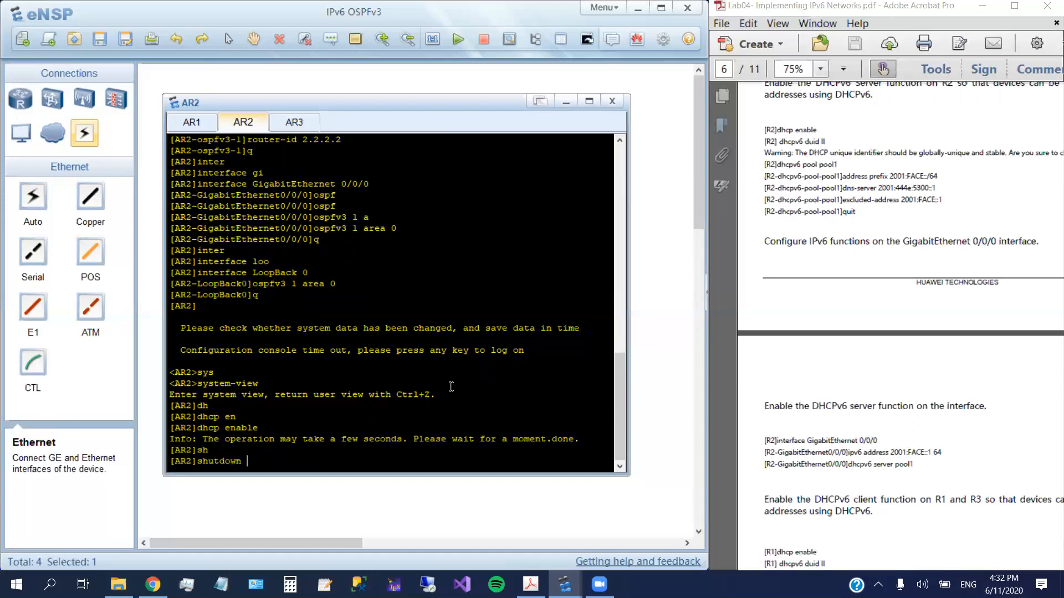
key(BackSpace)
key(BackSpace)
key(BackSpace)
key(BackSpace)
key(BackSpace)
key(BackSpace)
key(BackSpace)
key(BackSpace)
- Set AR2's DHCPv6 DUID type to ll and confirm changing the unique identifier
text(dhc)
key(Tab)
key(Tab)
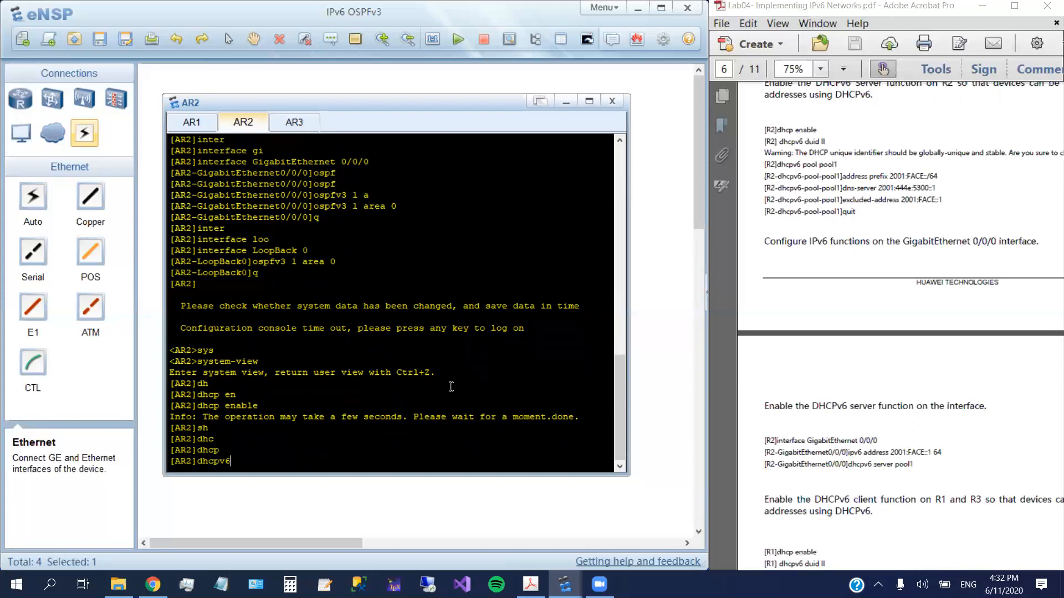
text(du)
key(Tab)
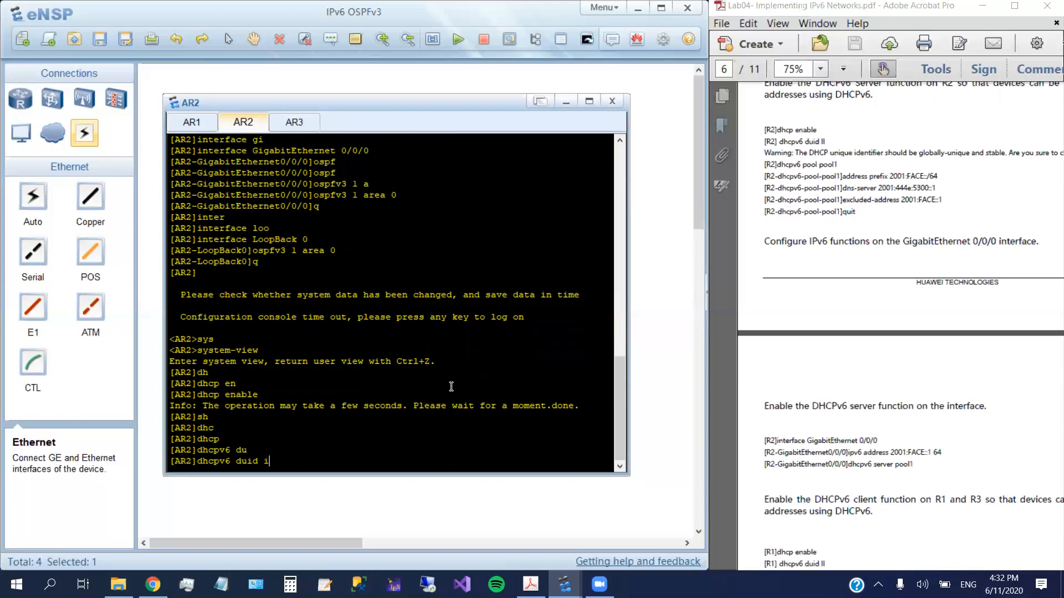
text(ll)
key(BackSpace)
key(BackSpace)
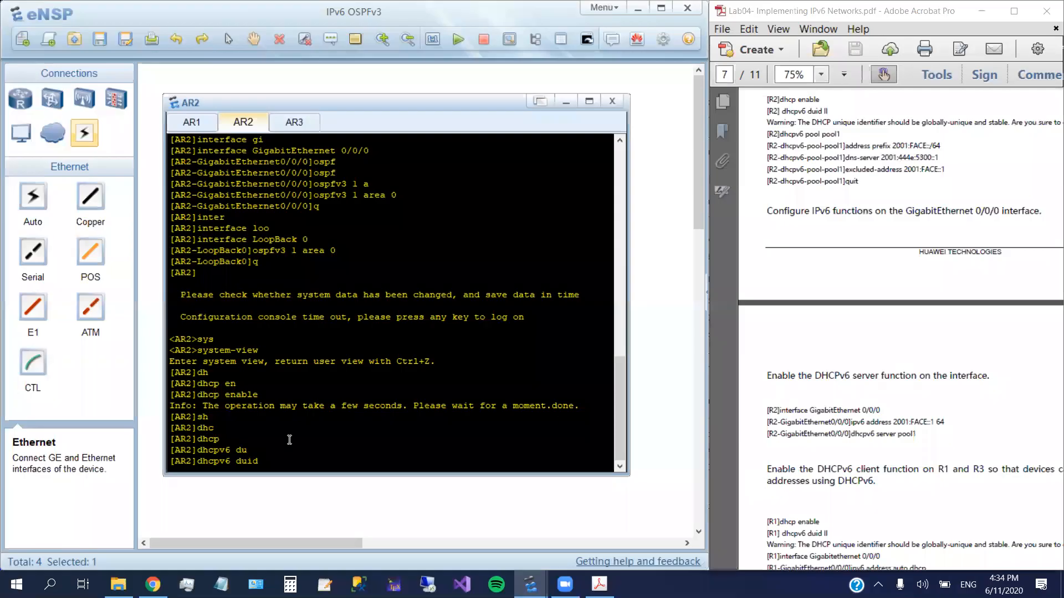
text(ll)
key(Return)
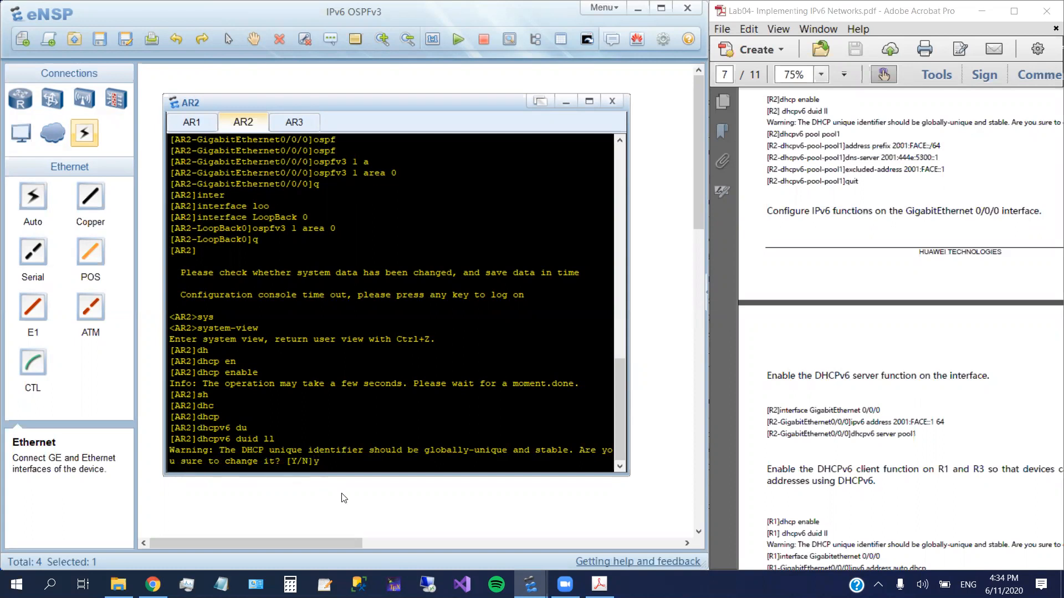
text(y)
key(Return)
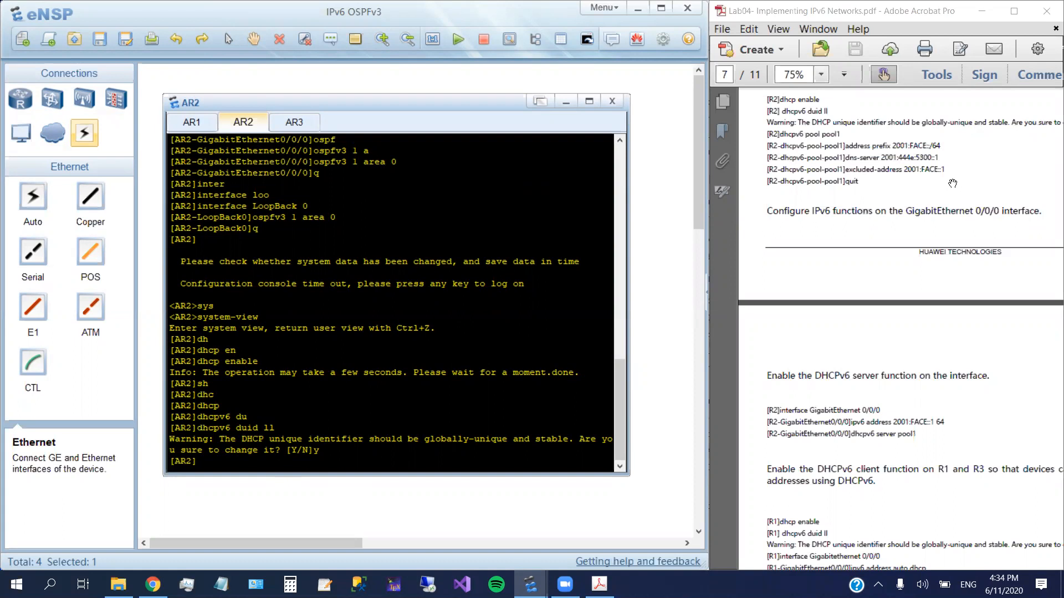
- Create the DHCPv6 address pool pool1 on AR2 and enter its configuration view
text(dhcpv6)
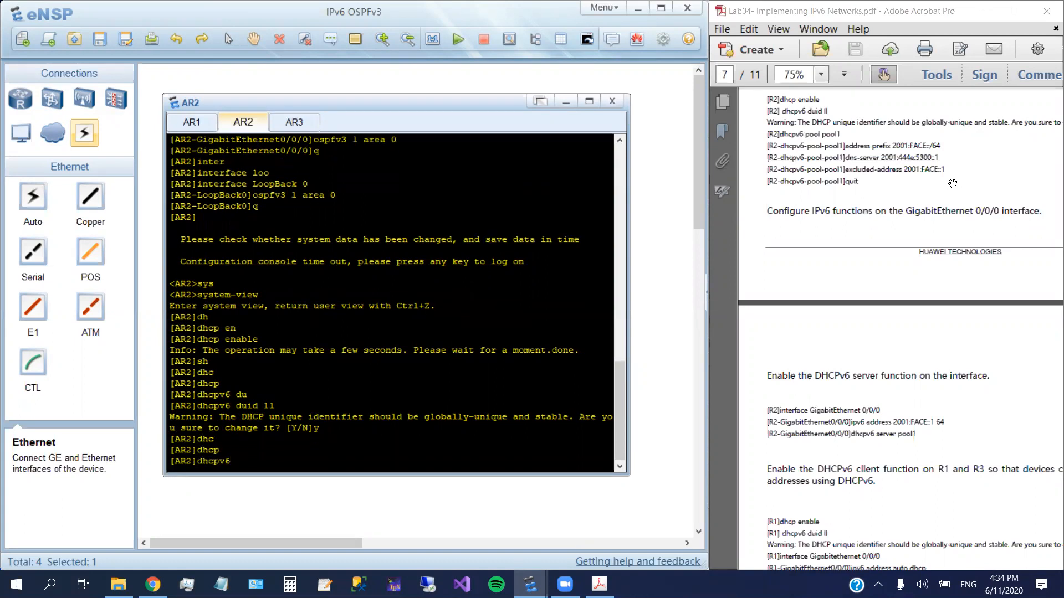
text( poo)
key(Tab)
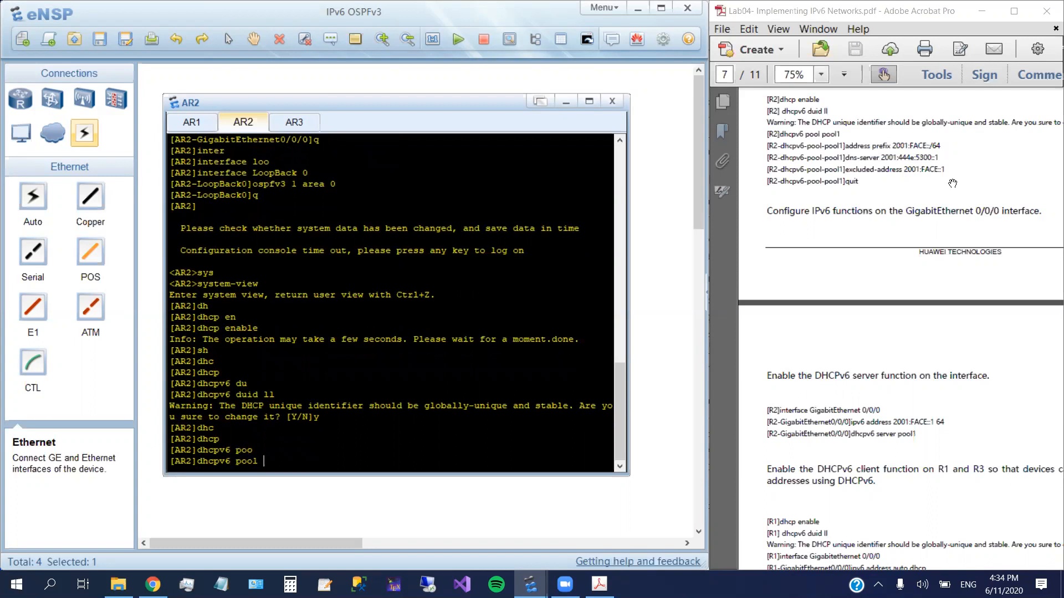
text(poo)
key(Tab)
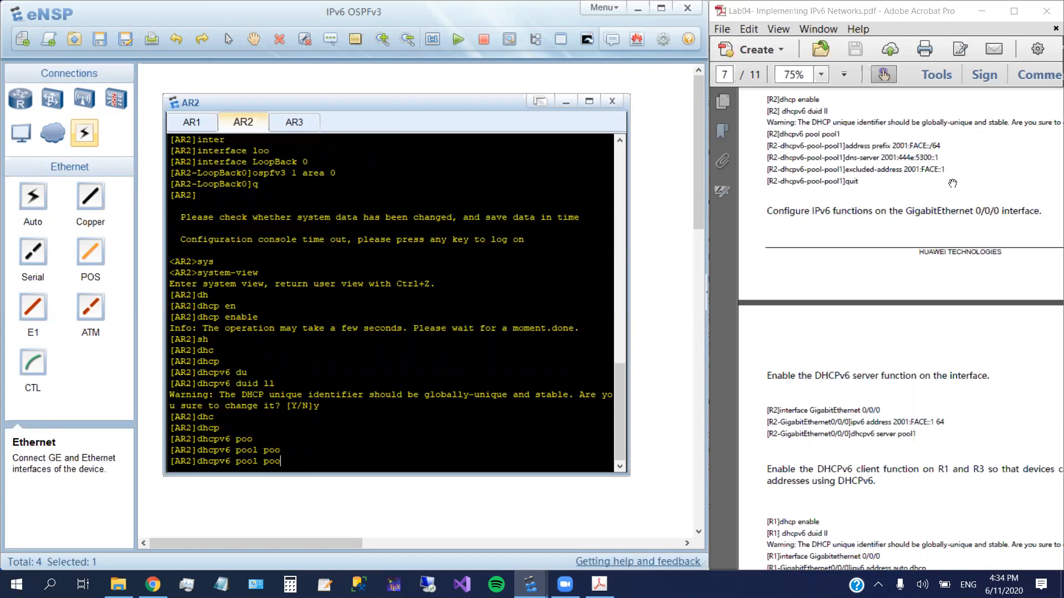
text(l1)
key(Return)
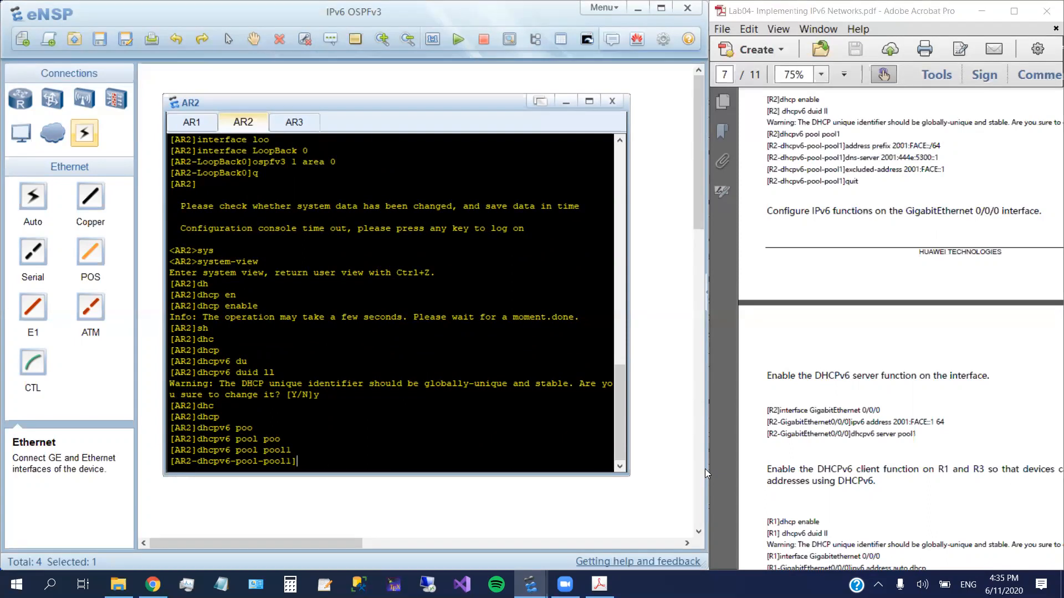
- Set the address prefix of AR2's DHCPv6 pool1 to 2001:FACE::/64
text(add)
key(Tab)
text(pr)
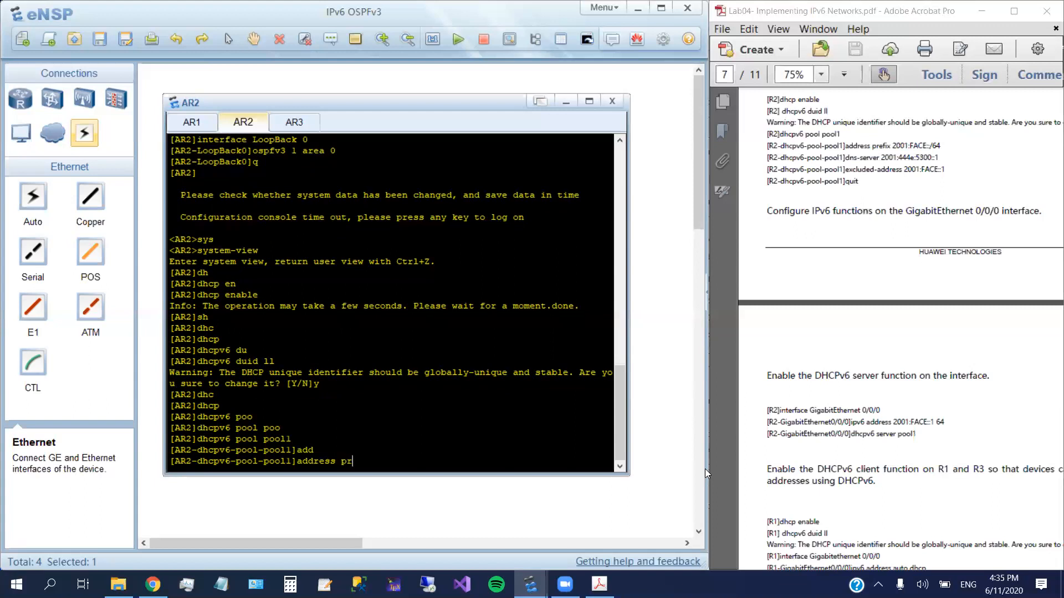
key(Tab)
text(2001)
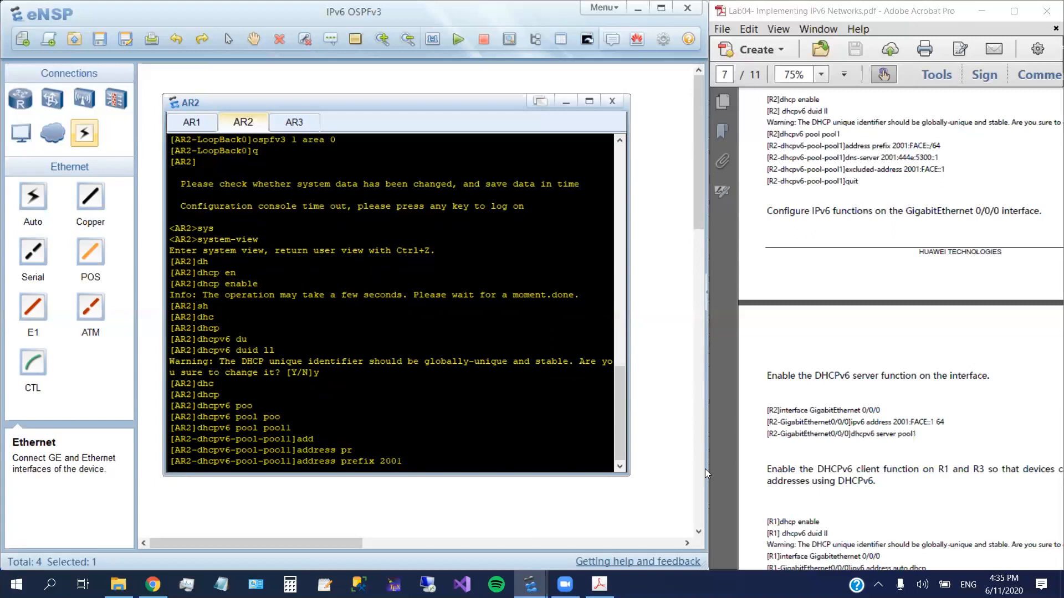
text(:FACE::/64)
key(Return)
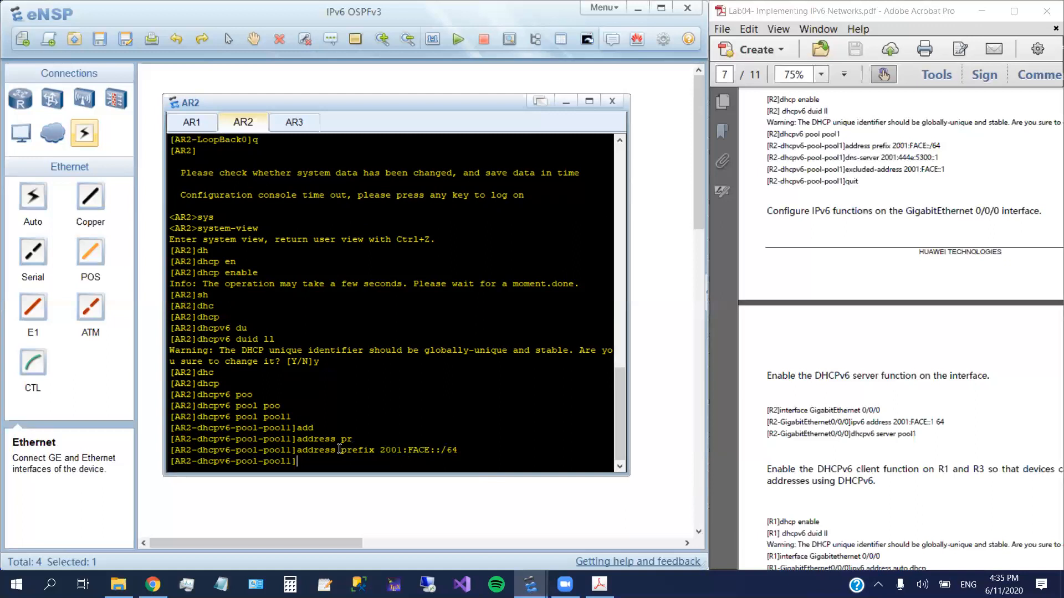
drag(380, 450, 464, 450)
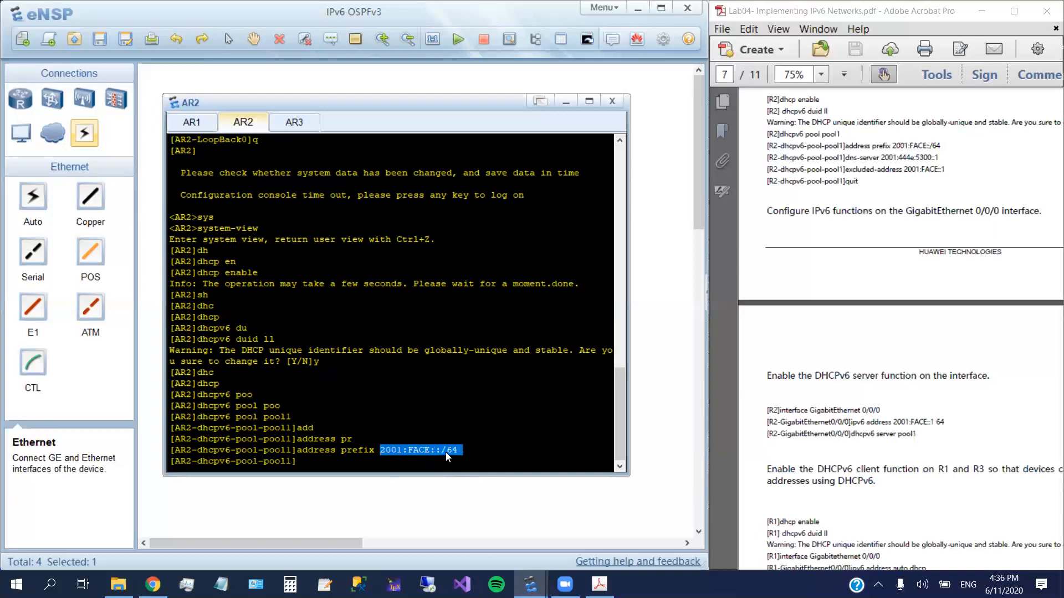
click(347, 466)
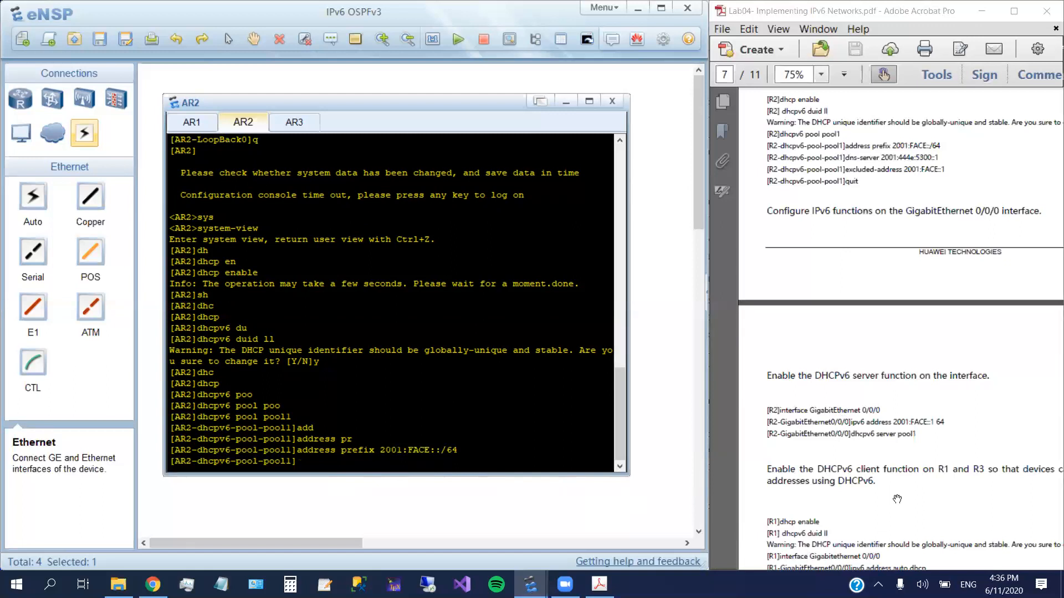
- Set the DNS server of AR2's DHCPv6 pool1 to 2001:444e:5300::1
text(d)
text(ns)
key(Tab)
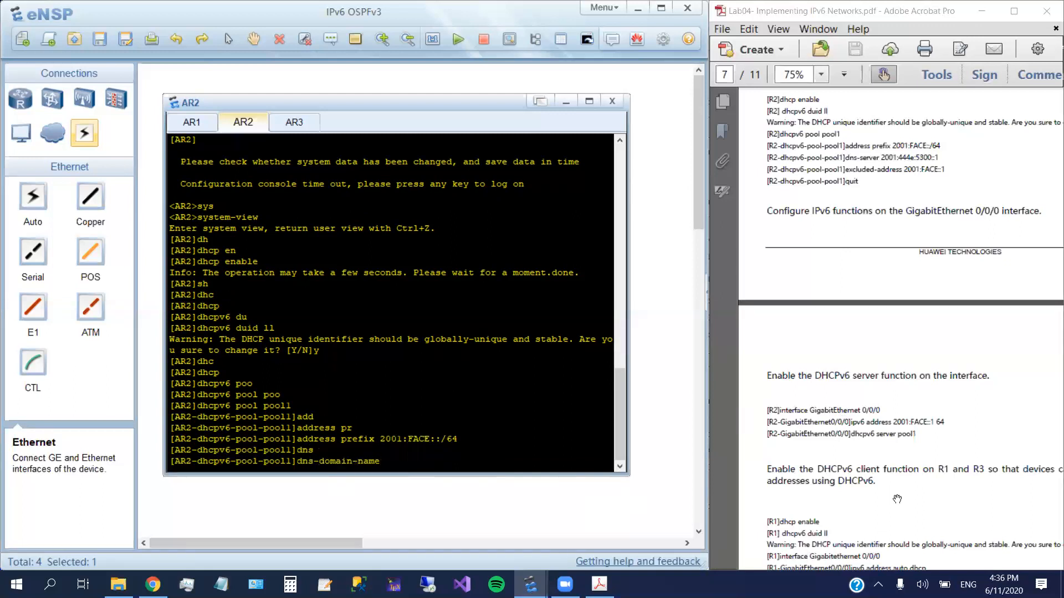
key(Tab)
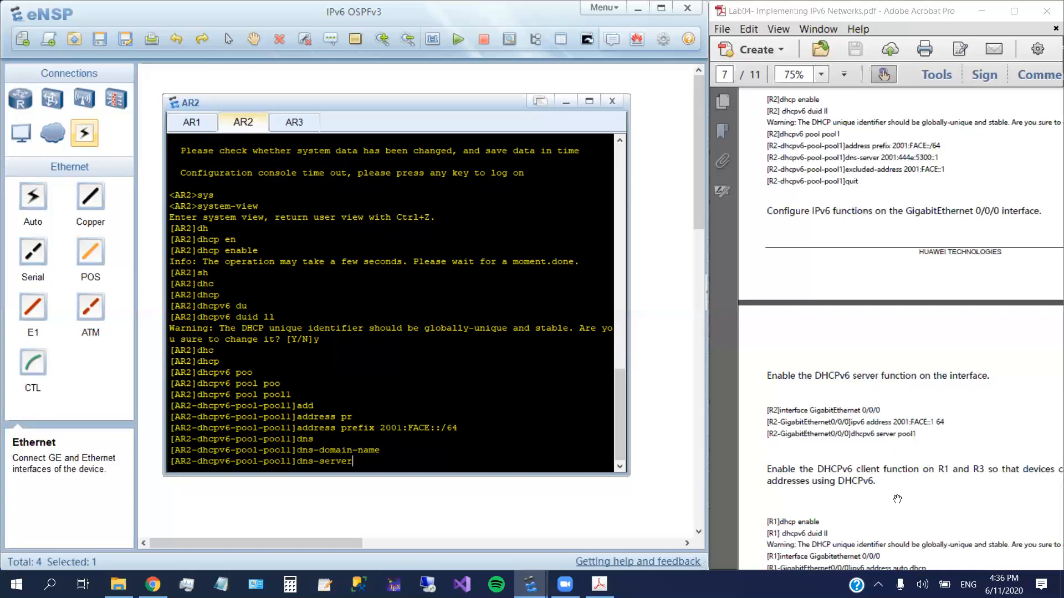
text(2001:444e:5300::1)
drag(297, 462, 452, 462)
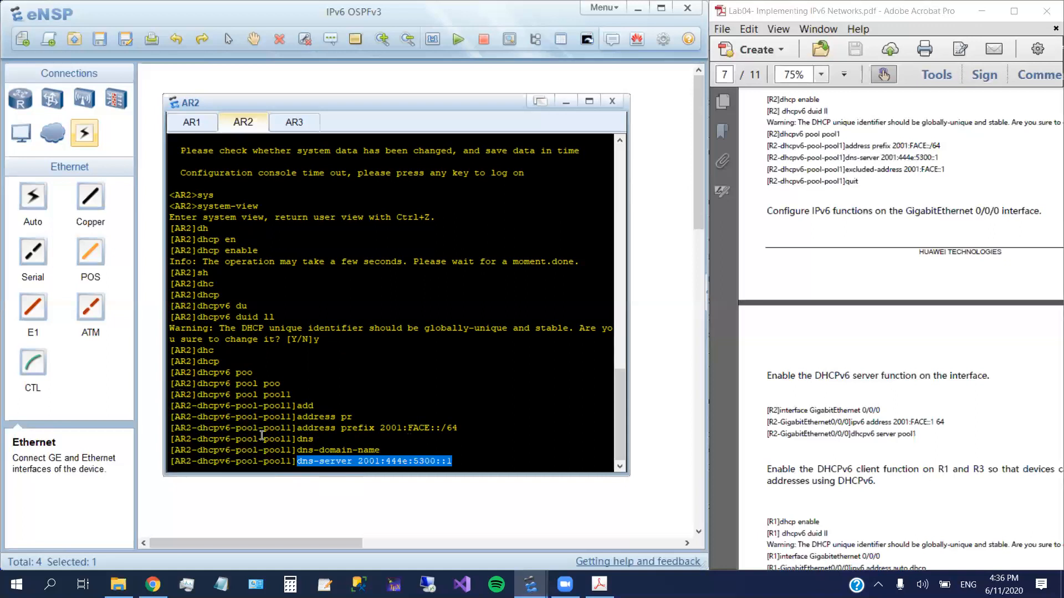
drag(296, 427, 459, 427)
drag(293, 461, 456, 461)
drag(358, 461, 453, 462)
click(484, 469)
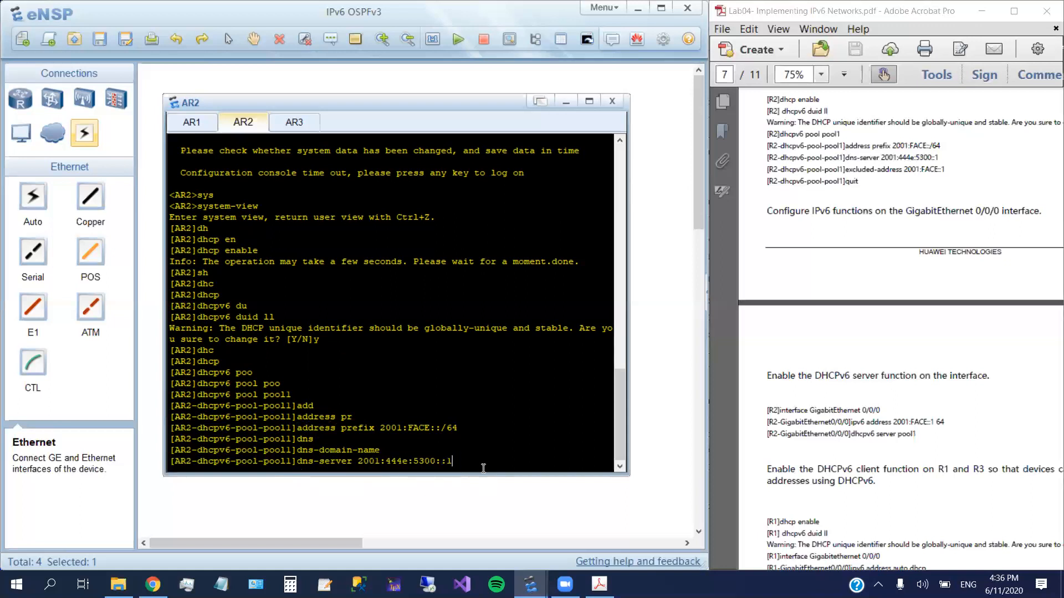
key(Return)
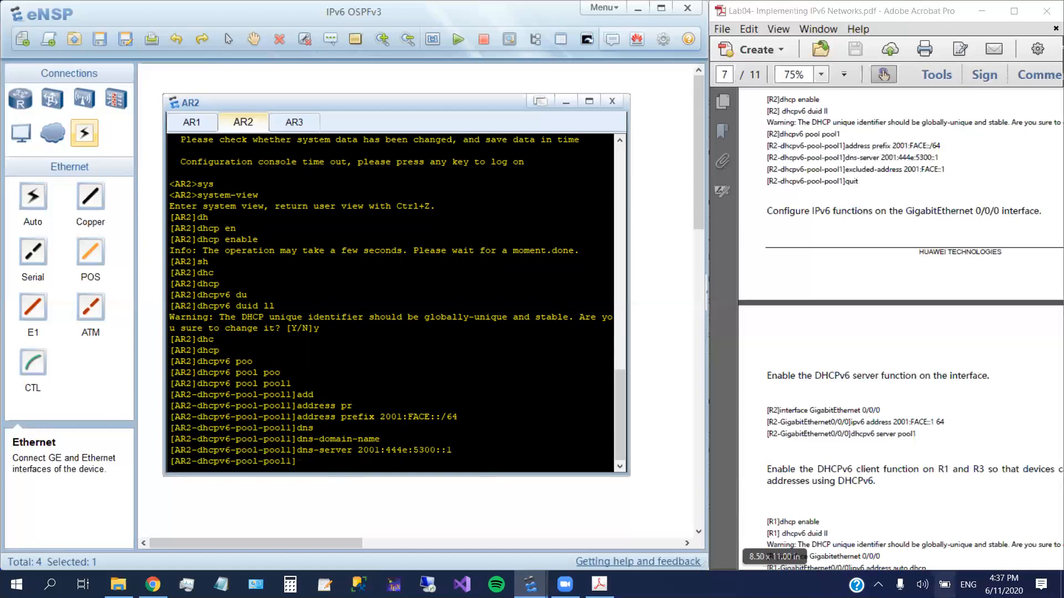
- Check the computer's Wi-Fi connection status and return to AR2's console
click(878, 585)
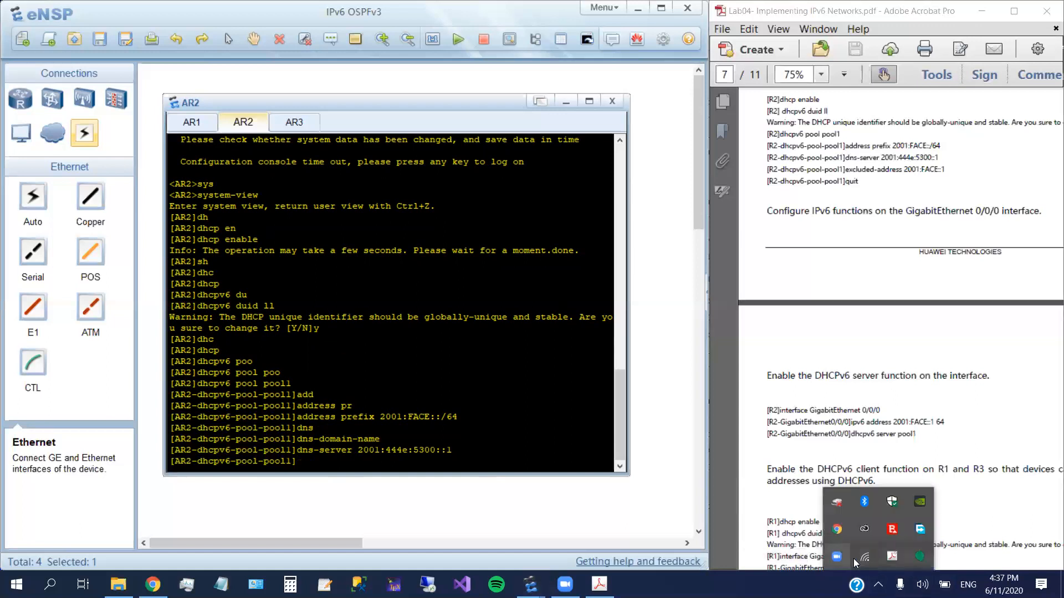
click(866, 556)
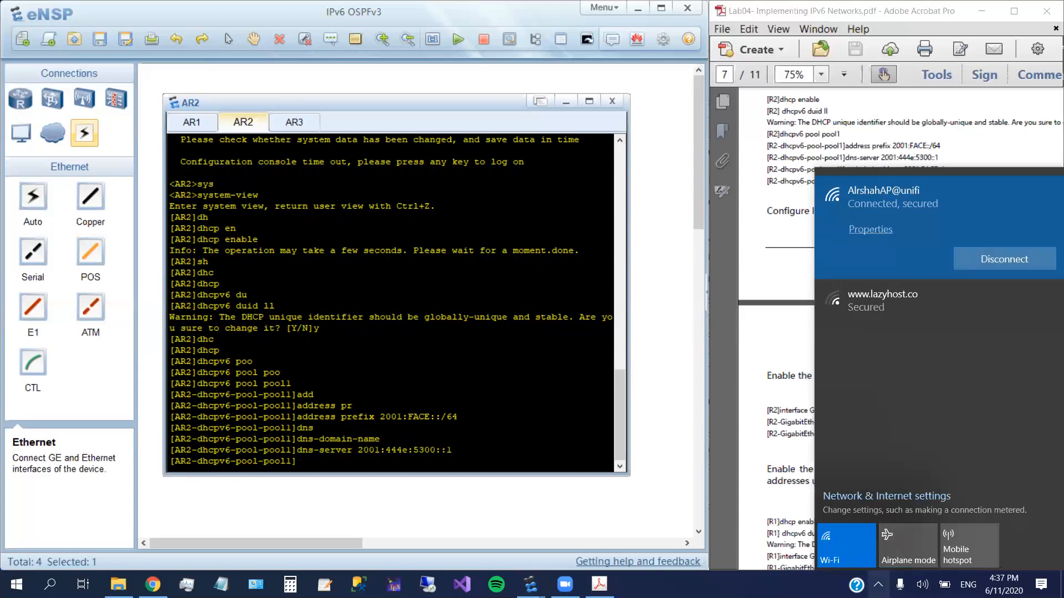
click(876, 583)
click(876, 583)
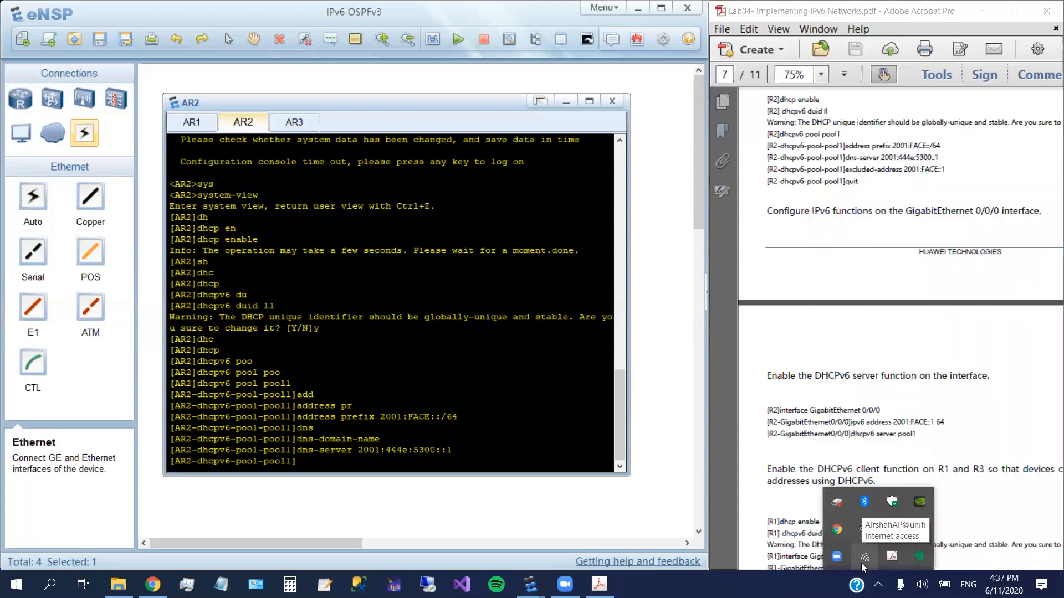
click(189, 386)
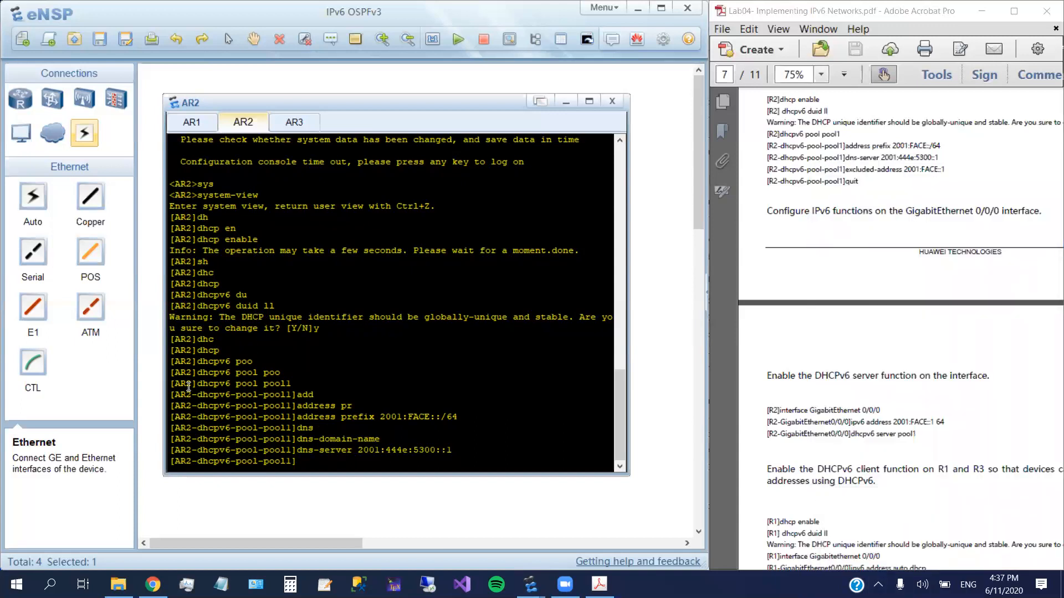
click(386, 341)
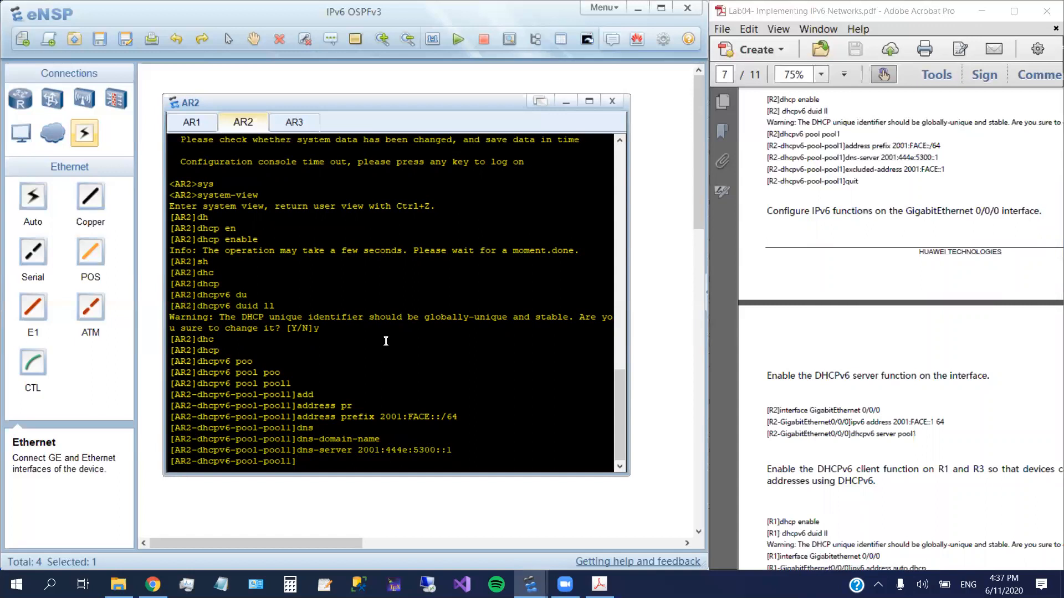
- Exclude the address 2001:FACE::1 from DHCPv6 pool1 and leave the pool view
text(ec)
key(BackSpace)
text(xc)
key(Tab)
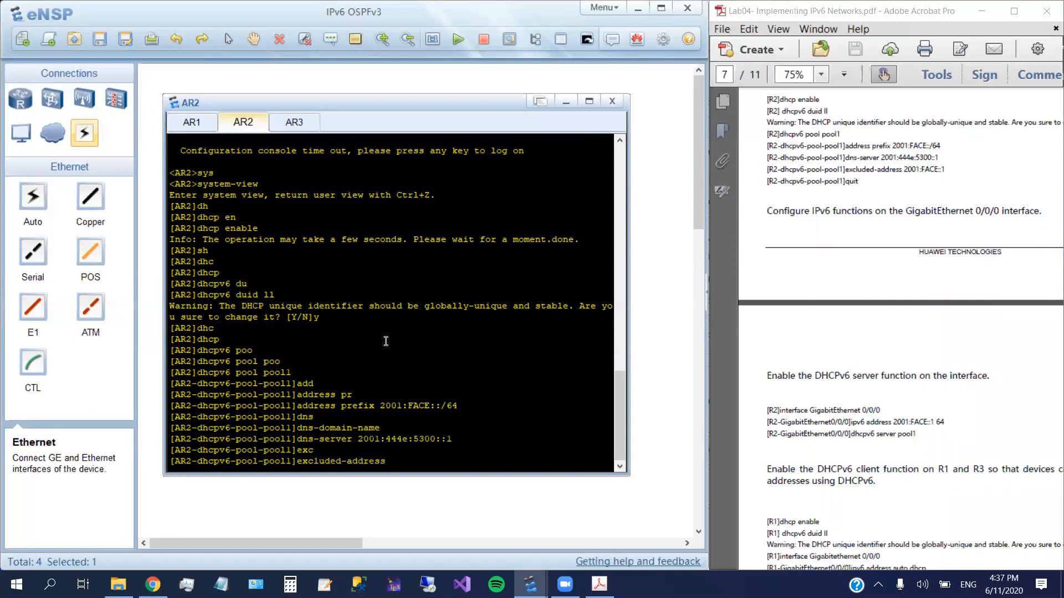
text(2001:FACE::1)
key(Return)
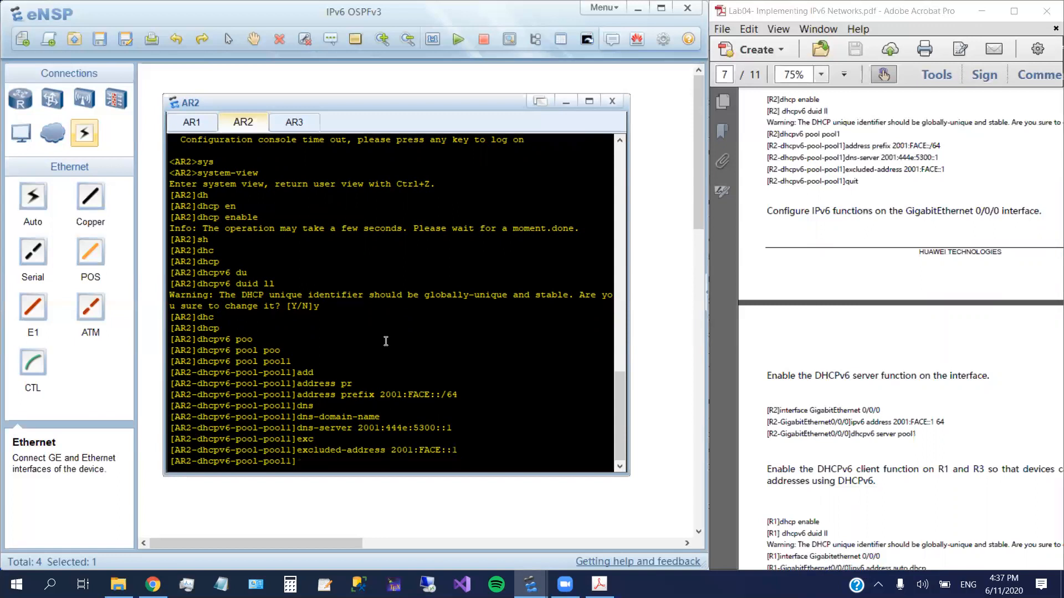
click(295, 453)
drag(344, 458, 459, 451)
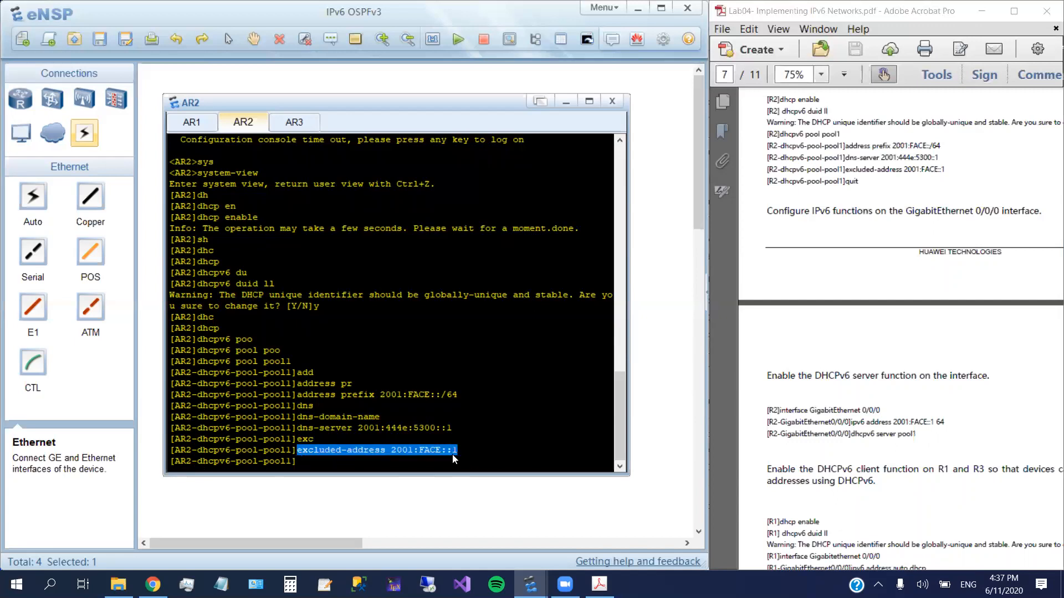
click(328, 463)
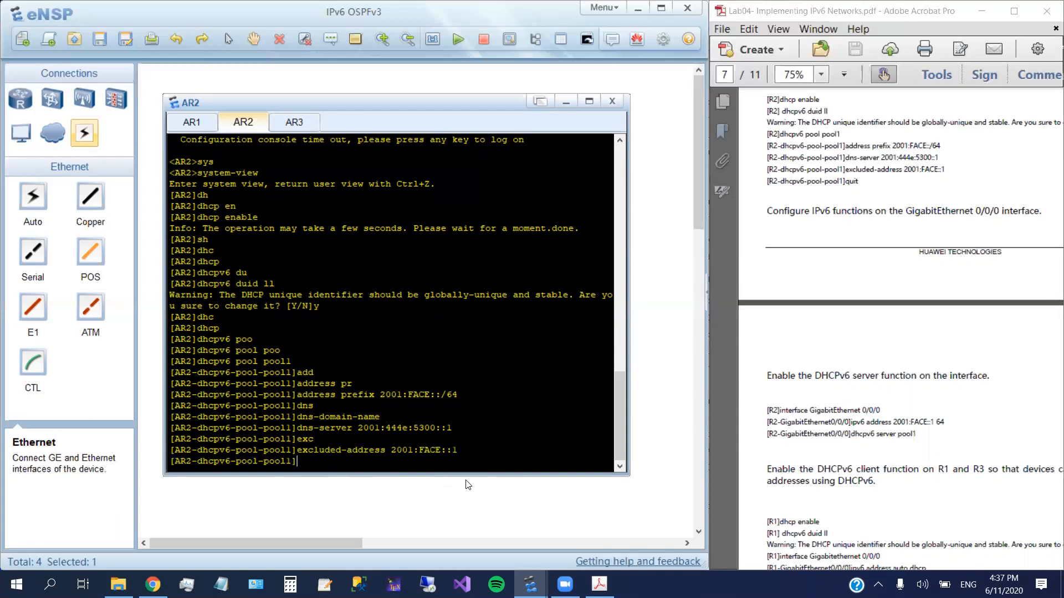
drag(392, 451, 459, 451)
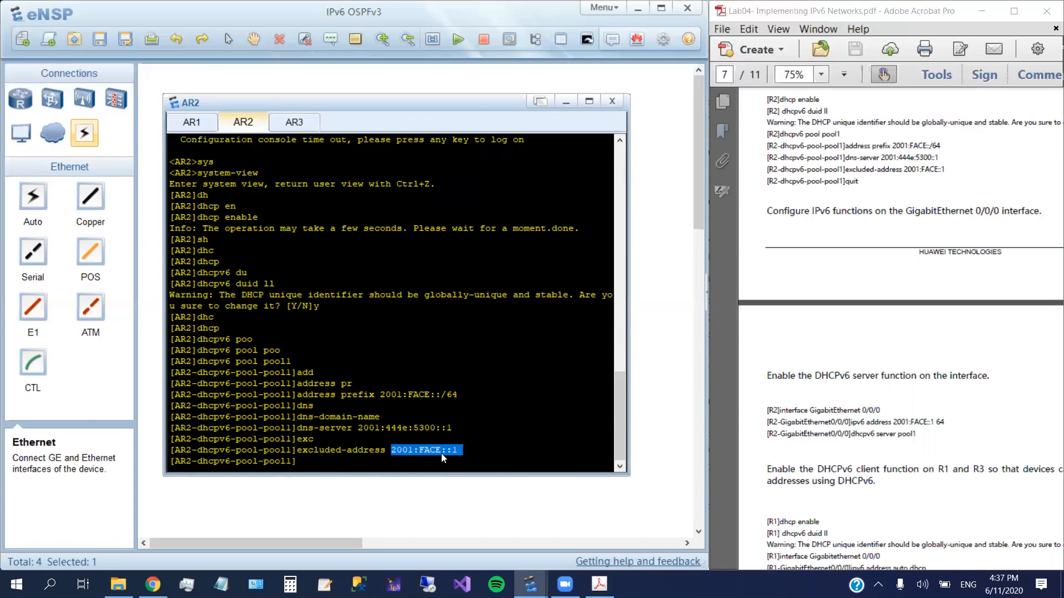
click(329, 464)
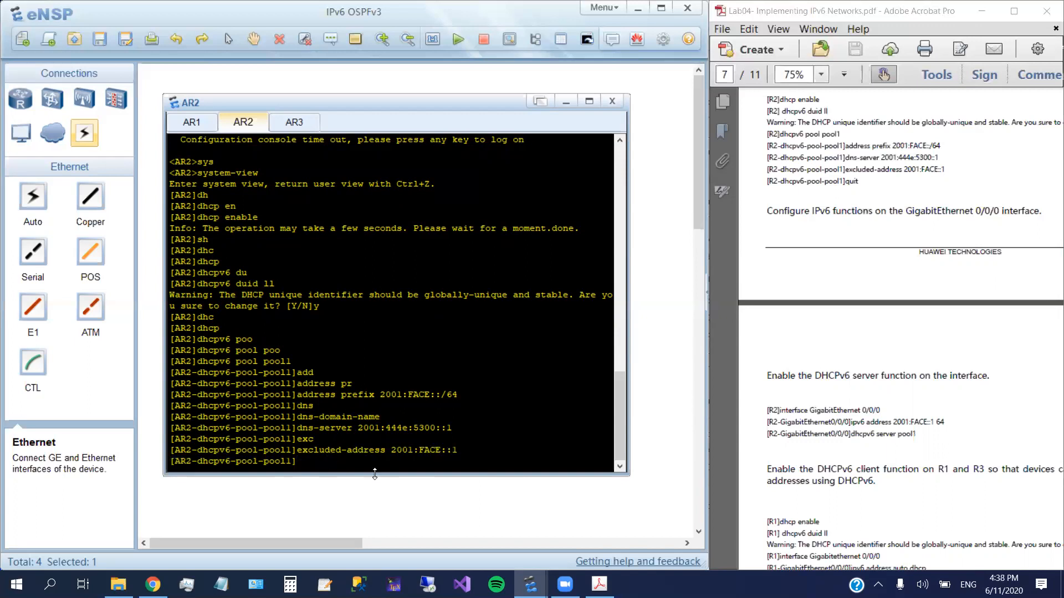
text(q)
key(Return)
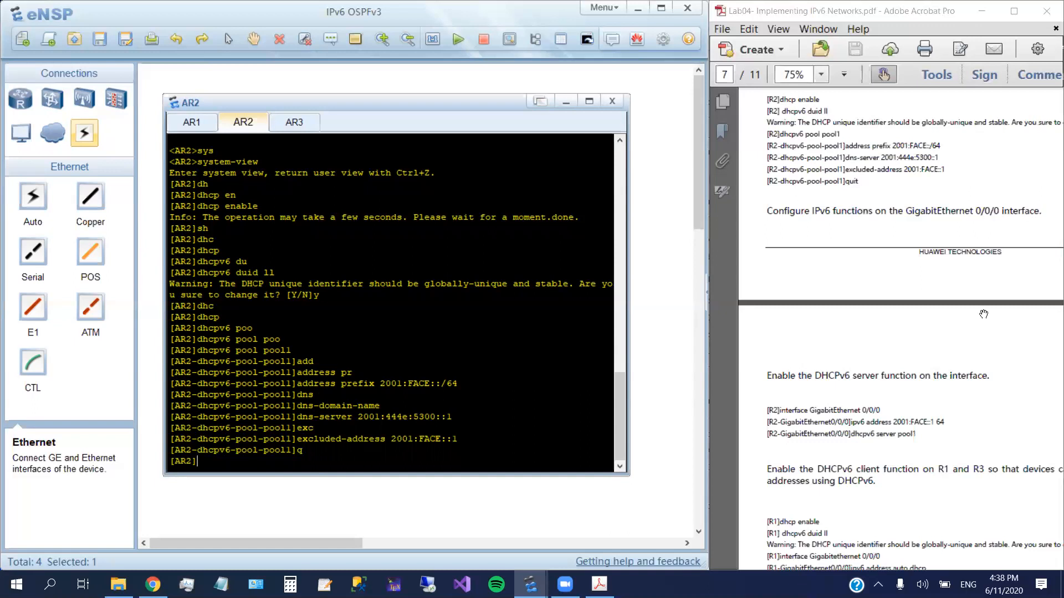
- Enter the configuration view of AR2's GigabitEthernet 0/0/0 interface
scroll(992, 322, down, 2)
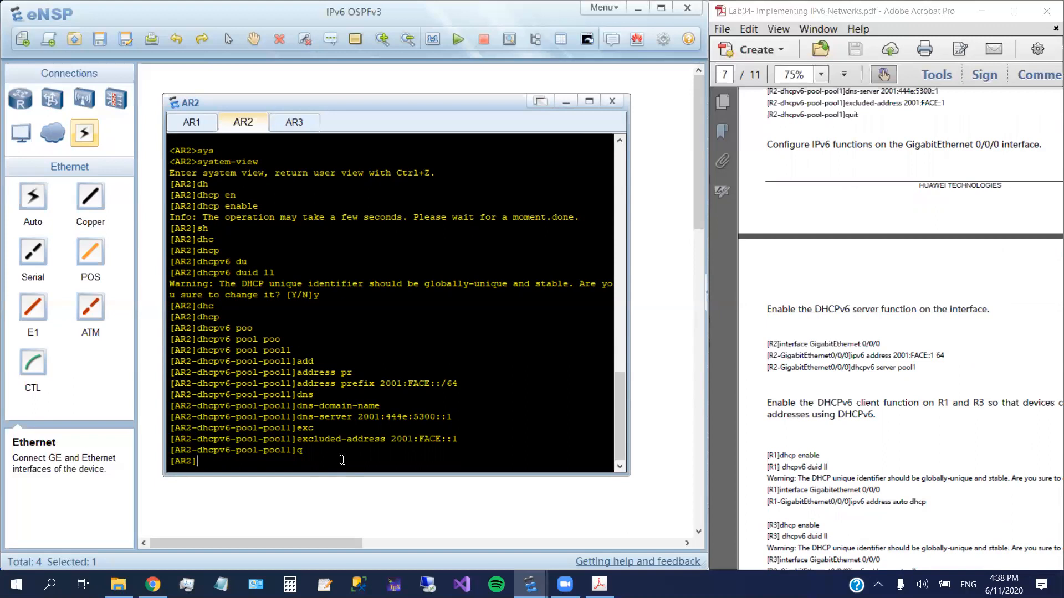
text(inter)
key(Tab)
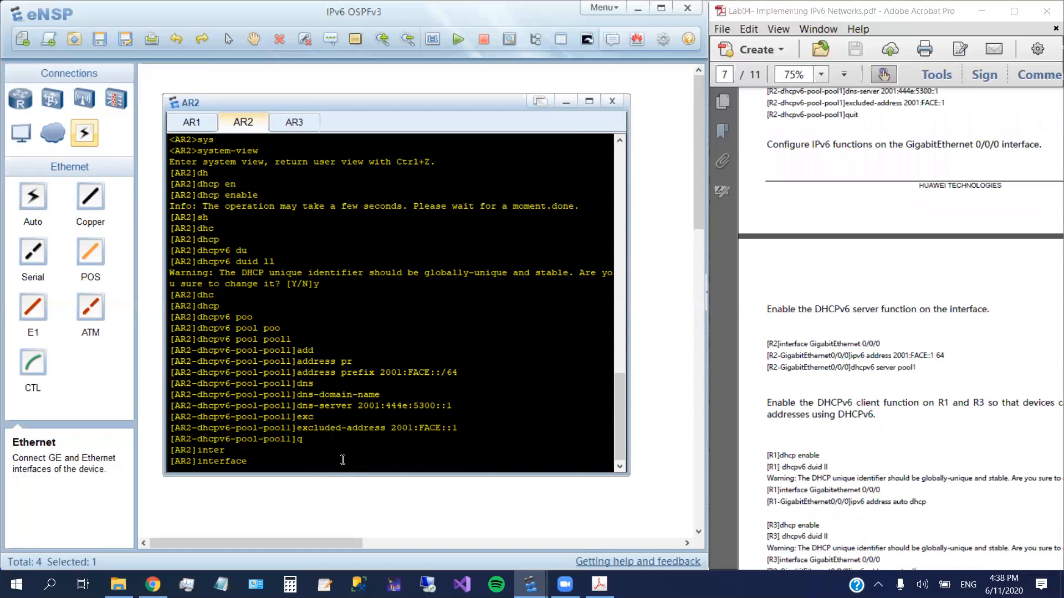
text(g)
key(Tab)
text(0/0/0)
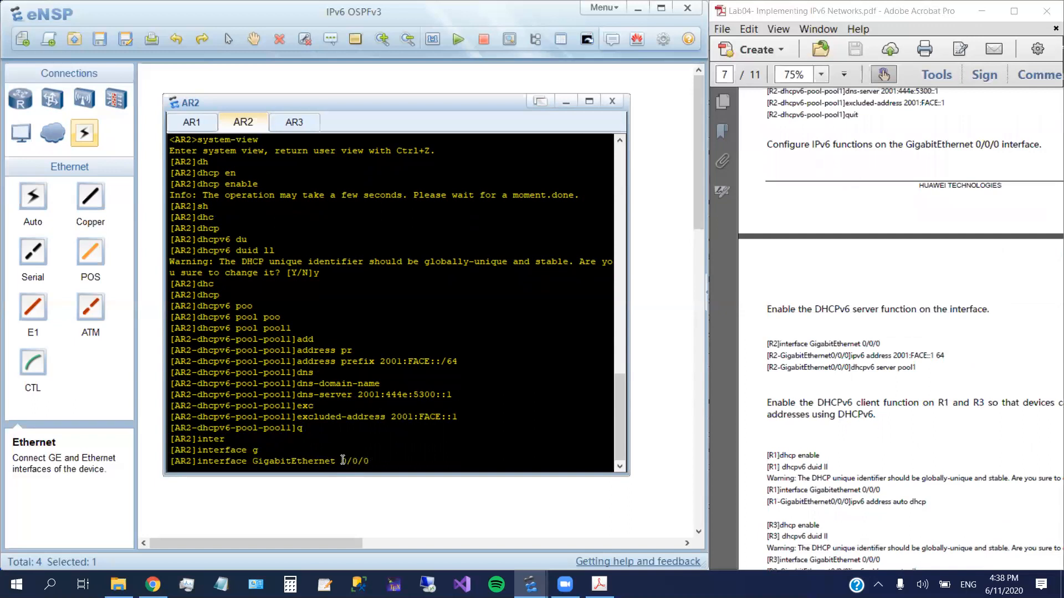
key(Return)
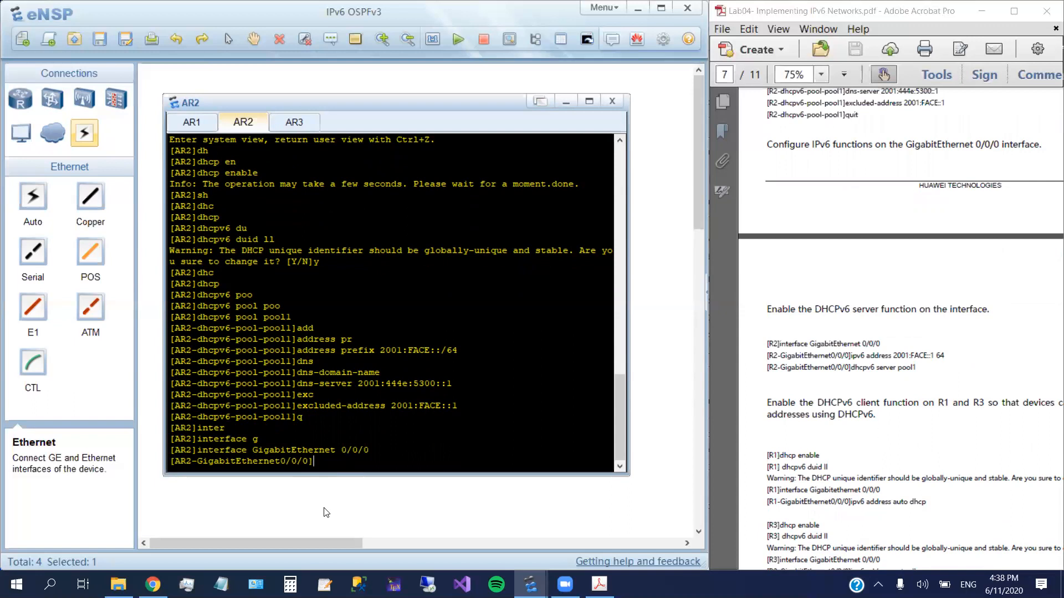
- Assign the IPv6 address 2001:FACE::1 with prefix length 64 to AR2's GigabitEthernet 0/0/0
text(ip)
key(Tab)
key(Tab)
key(Tab)
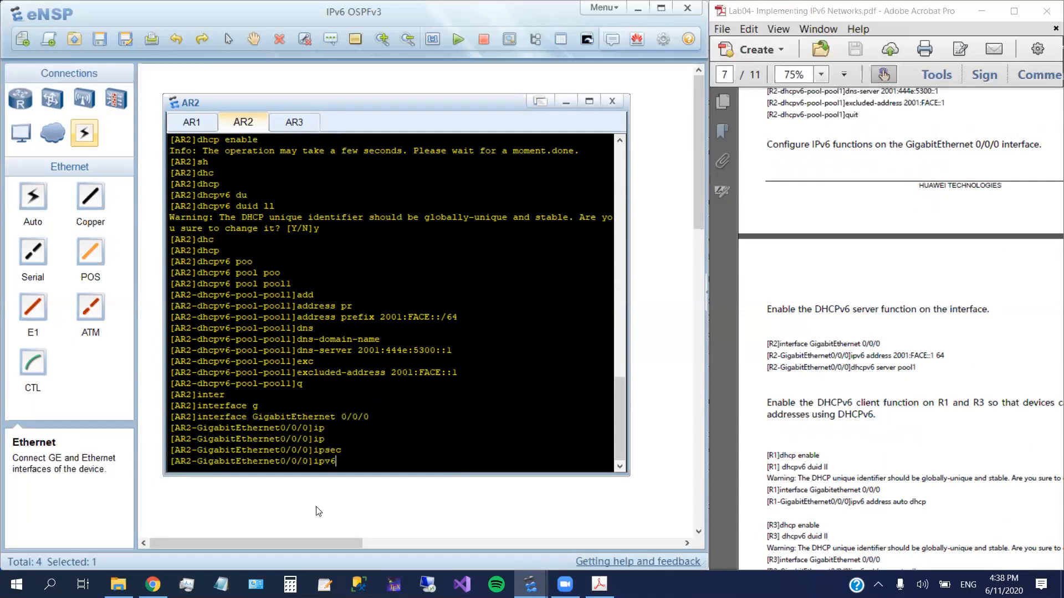
text(add)
key(Tab)
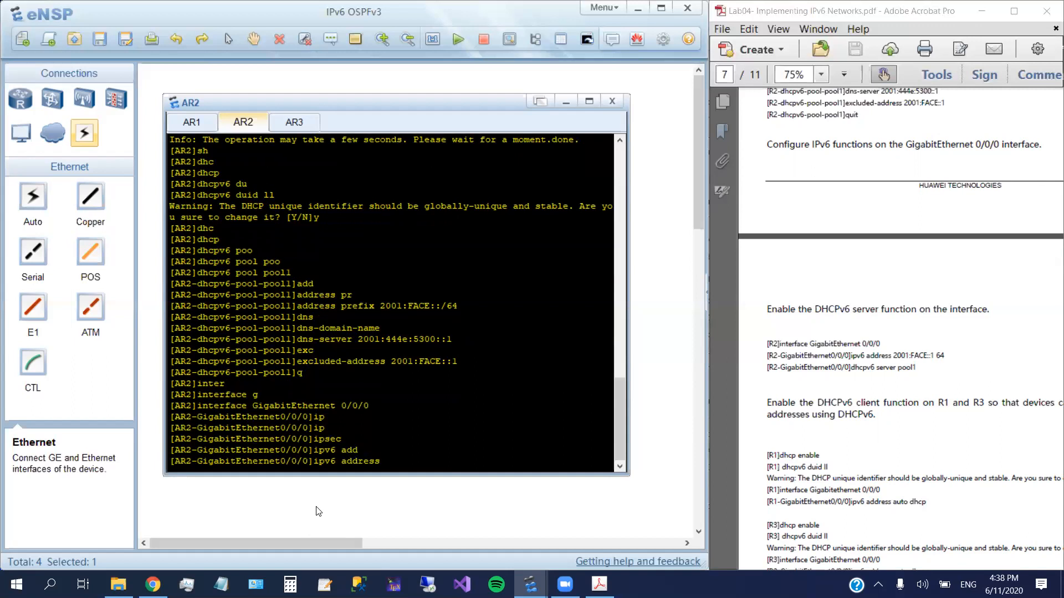
text(2001:FACE::1 64)
drag(386, 461, 452, 462)
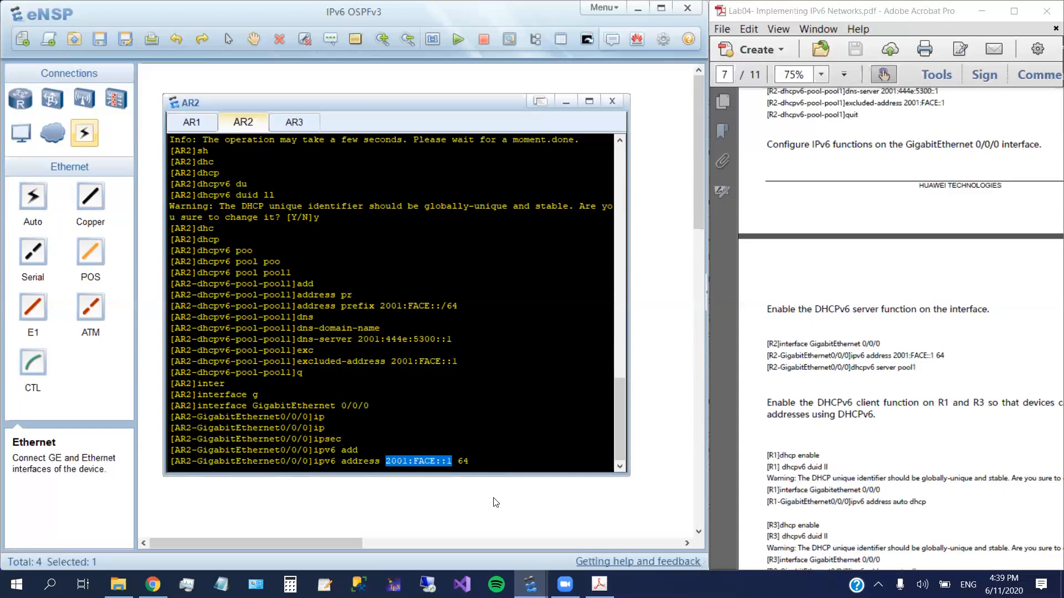
click(481, 464)
key(Return)
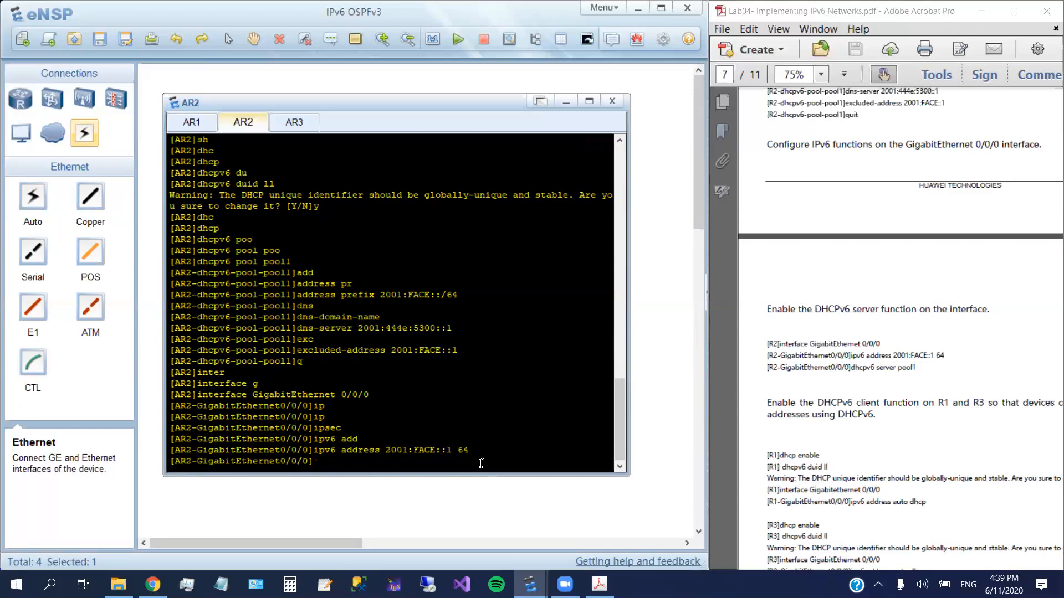
- Enable the DHCPv6 server function with pool1 on AR2's GigabitEthernet 0/0/0
text(dh)
key(Tab)
key(Tab)
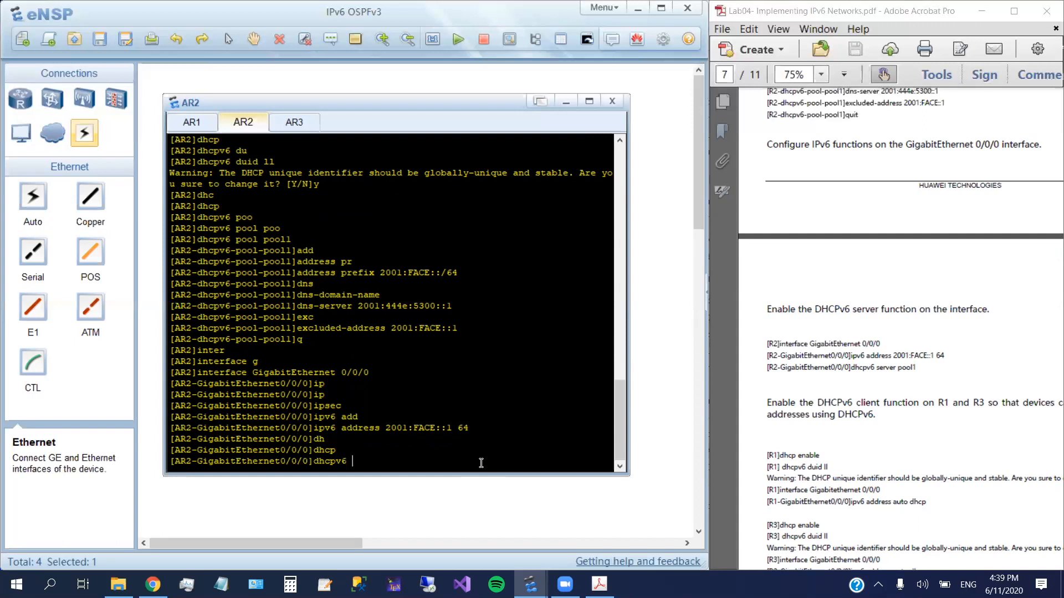
text(se)
key(Tab)
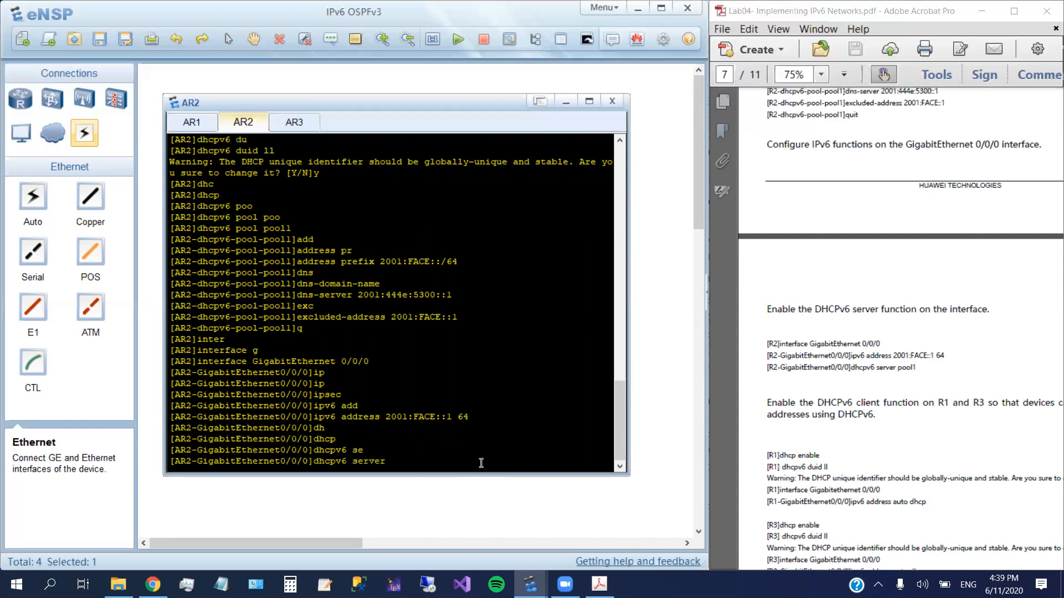
text(pool)
key(Tab)
key(Tab)
text(1)
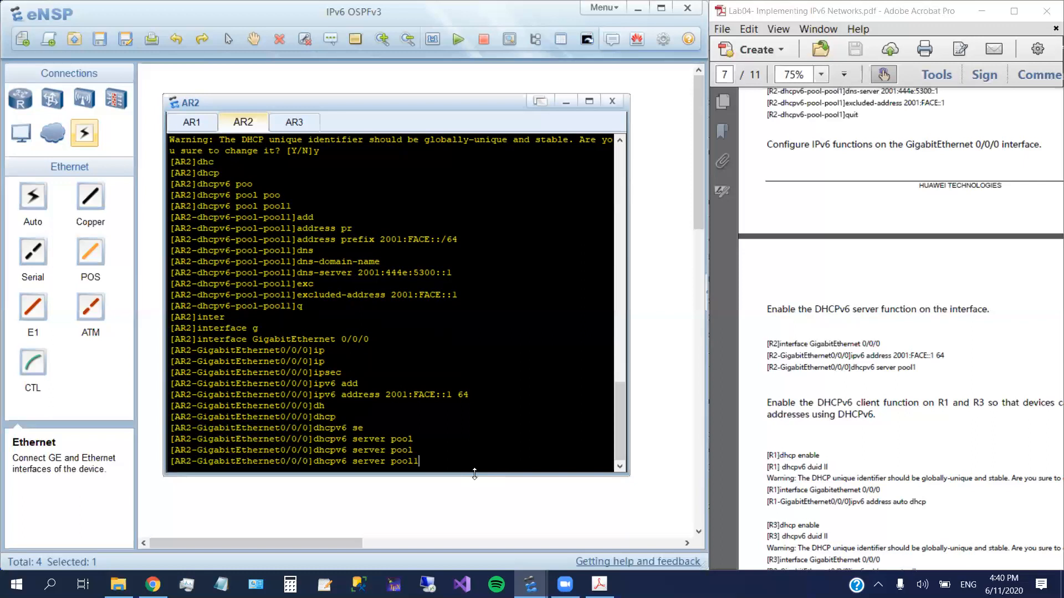
key(Return)
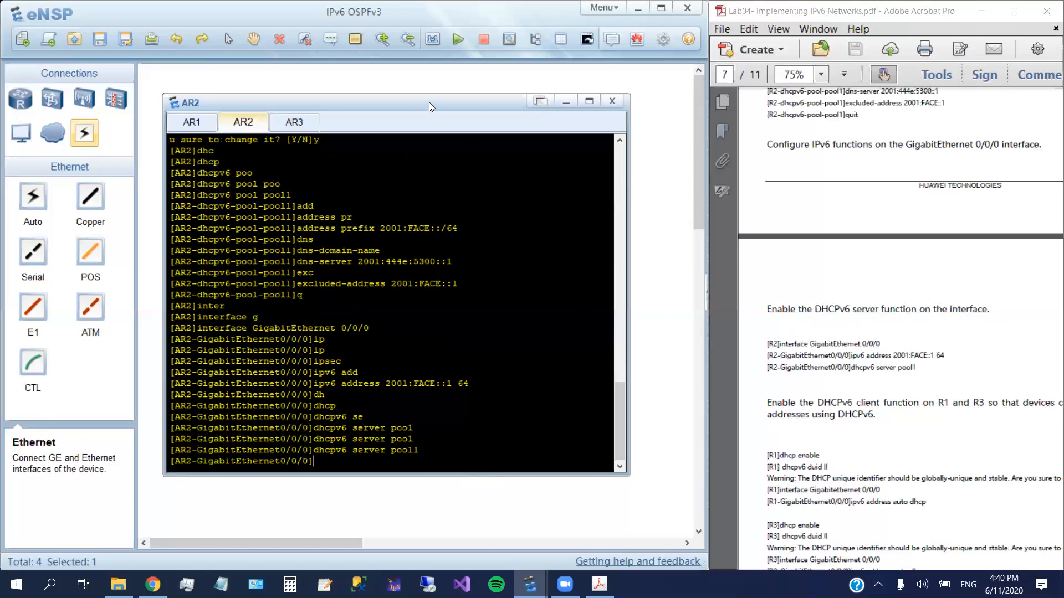
- Move AR2's console out of the way, switch to Paint, and extend the blank canvas to 1920 × 776 px
drag(443, 104, 827, 111)
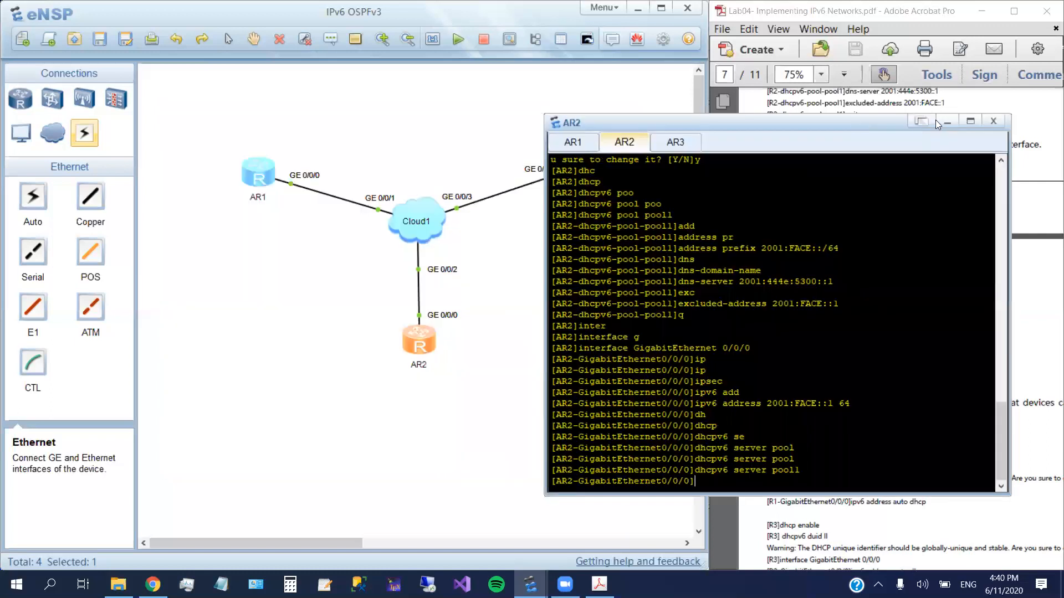
click(949, 110)
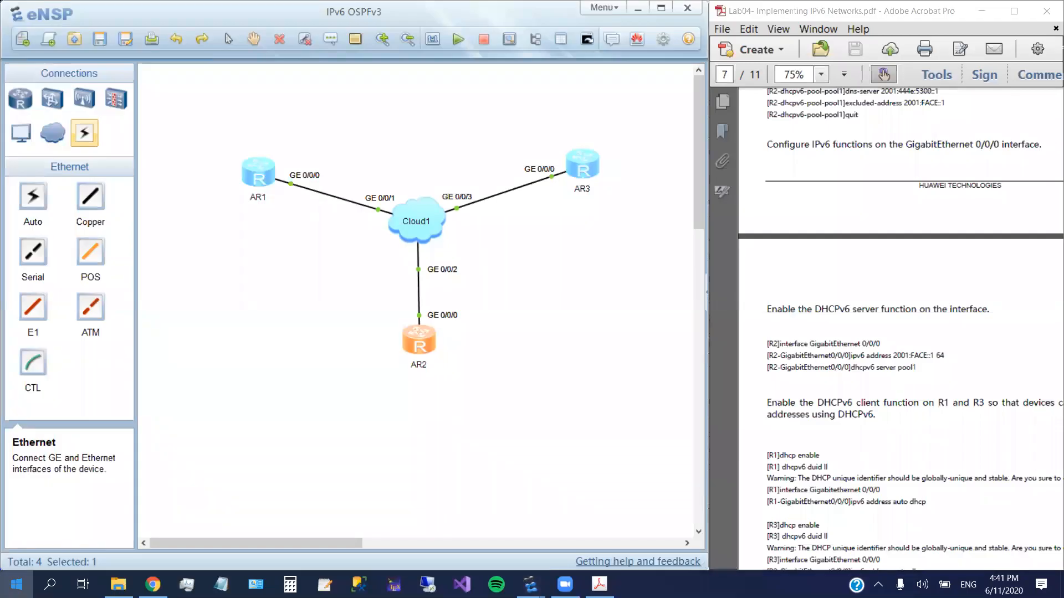
key(super)
text(pai)
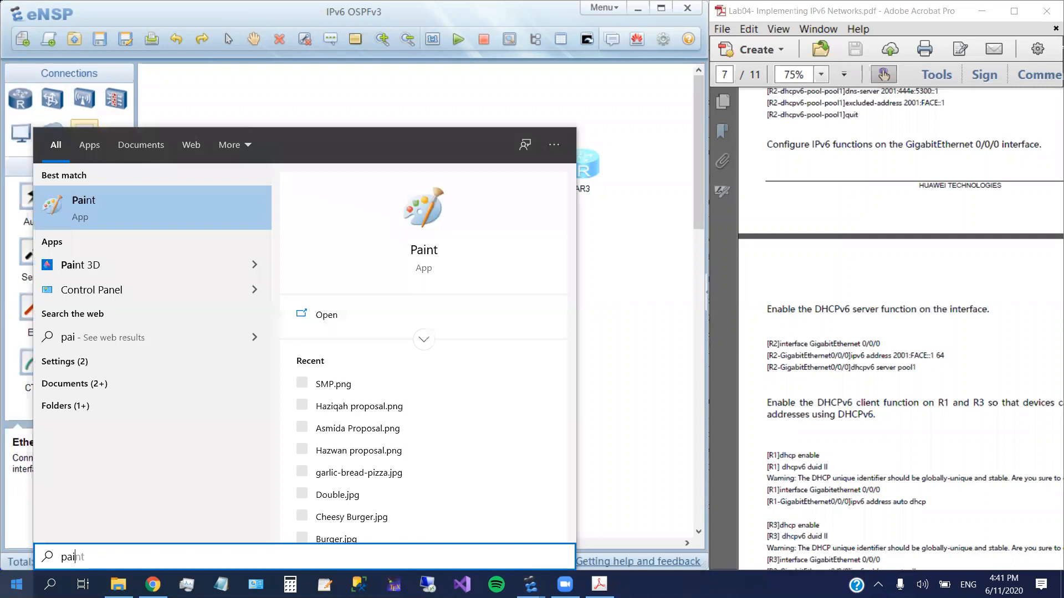
key(Return)
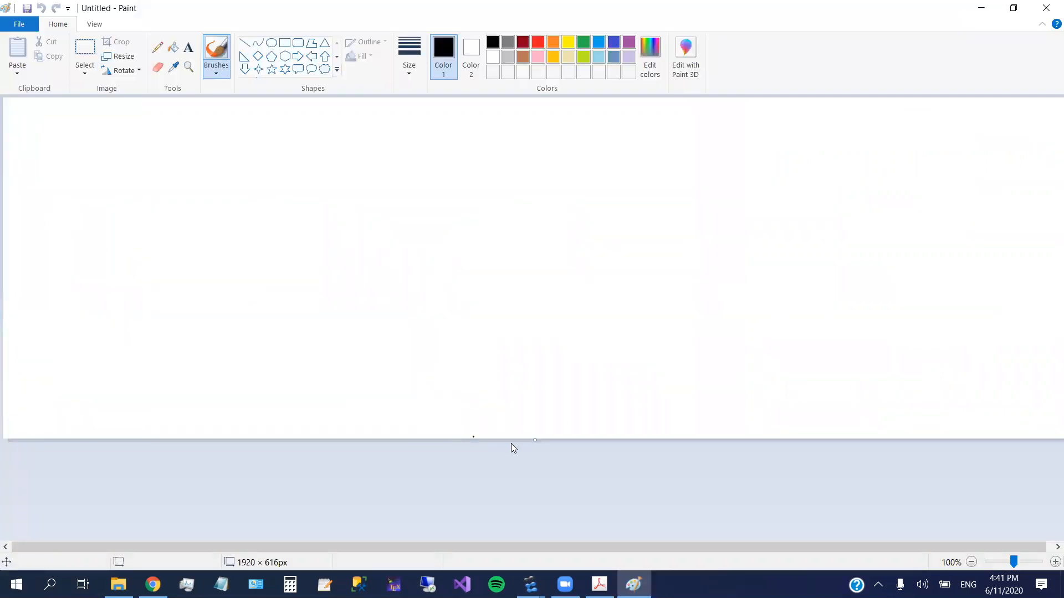
drag(535, 440, 536, 528)
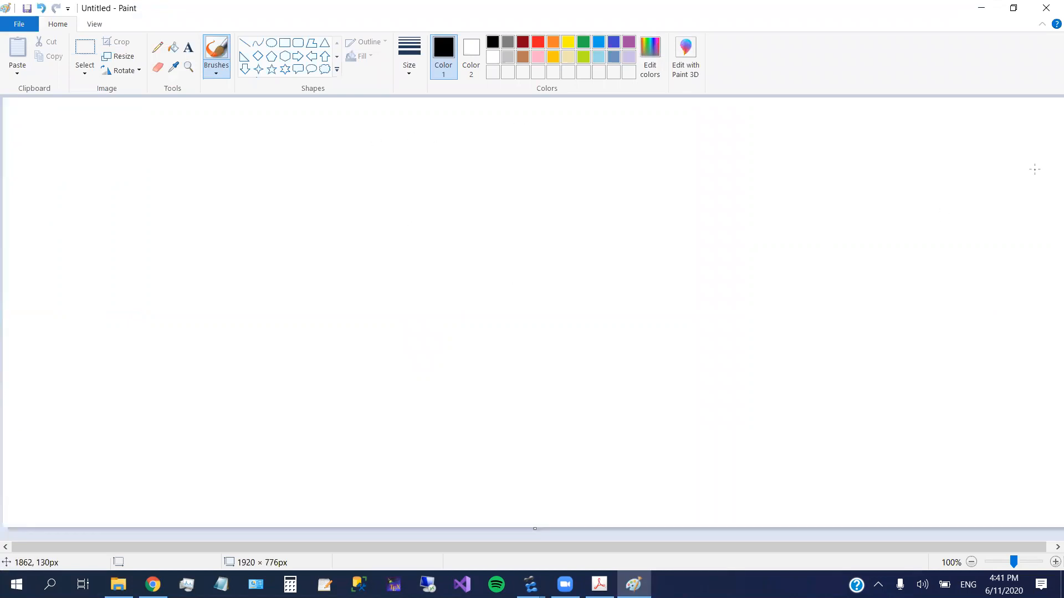
- Sketch a circle for the router with three link lines and label them 0, 1 and 2
drag(535, 225, 508, 221)
drag(542, 256, 690, 258)
drag(466, 257, 279, 256)
drag(507, 307, 492, 445)
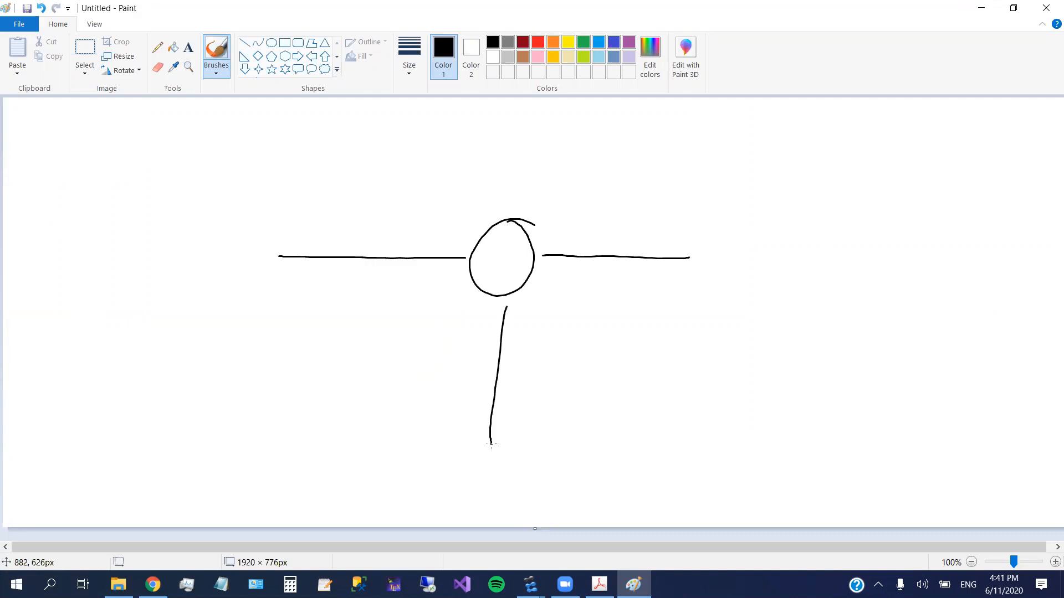
drag(572, 224, 573, 223)
drag(452, 212, 450, 236)
drag(522, 313, 548, 328)
- Draw an arrow pointing into the router circle and write "G Pool" at its tail
mouse_move(503, 240)
mouse_down()
mouse_move(519, 255)
mouse_move(545, 206)
mouse_move(616, 149)
mouse_up()
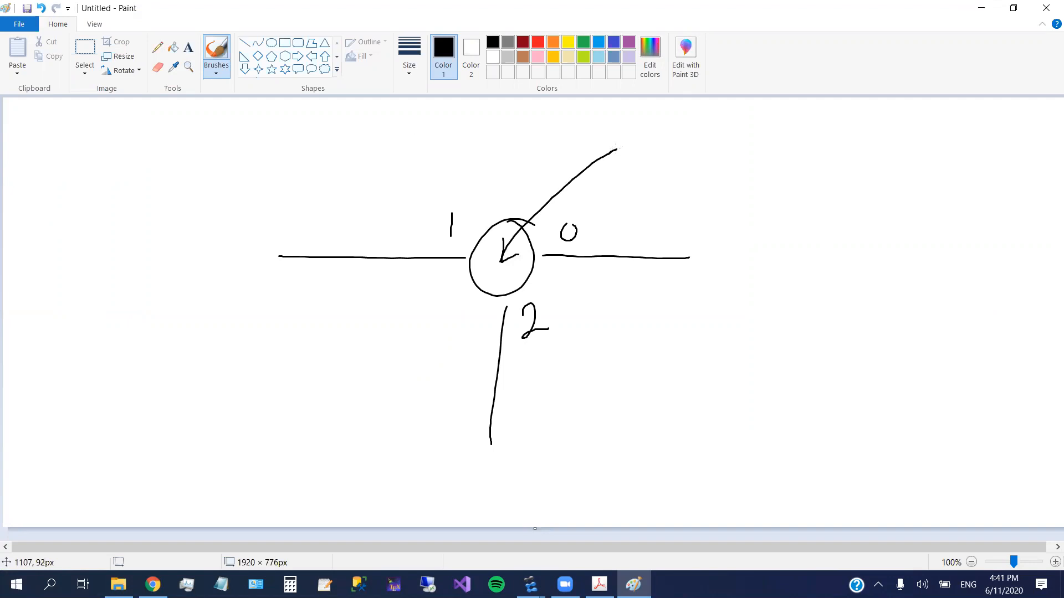
mouse_move(687, 123)
mouse_down()
mouse_move(651, 148)
mouse_move(685, 142)
mouse_move(693, 159)
mouse_move(721, 140)
mouse_up()
mouse_move(734, 149)
mouse_down()
mouse_move(779, 133)
mouse_move(793, 149)
mouse_up()
- Draw a switch labelled SW on link 0 with three connected hosts, and scribble a mark inside each host
mouse_move(730, 237)
mouse_down()
mouse_move(691, 240)
mouse_move(728, 236)
mouse_move(681, 287)
mouse_move(729, 262)
mouse_up()
mouse_move(709, 289)
mouse_down()
mouse_move(695, 376)
mouse_move(827, 317)
mouse_up()
drag(740, 256, 842, 228)
mouse_move(922, 212)
mouse_down()
mouse_move(850, 250)
mouse_move(907, 213)
mouse_up()
mouse_move(868, 301)
mouse_down()
mouse_move(835, 311)
mouse_move(852, 353)
mouse_move(861, 306)
mouse_up()
mouse_move(731, 364)
mouse_down()
mouse_move(699, 363)
mouse_move(727, 361)
mouse_up()
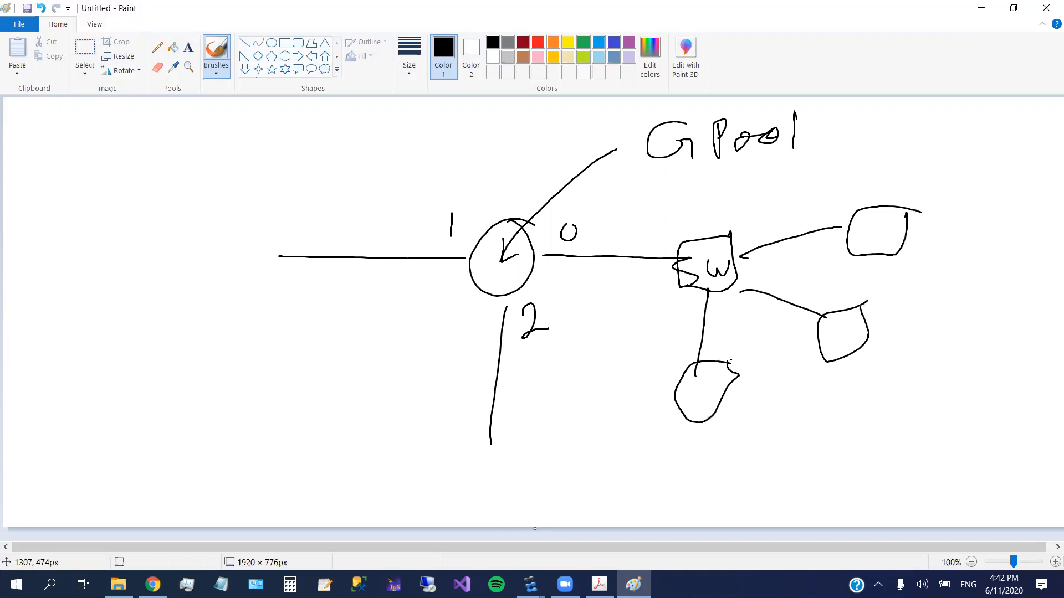
drag(842, 323, 833, 343)
drag(873, 224, 857, 244)
drag(699, 375, 697, 399)
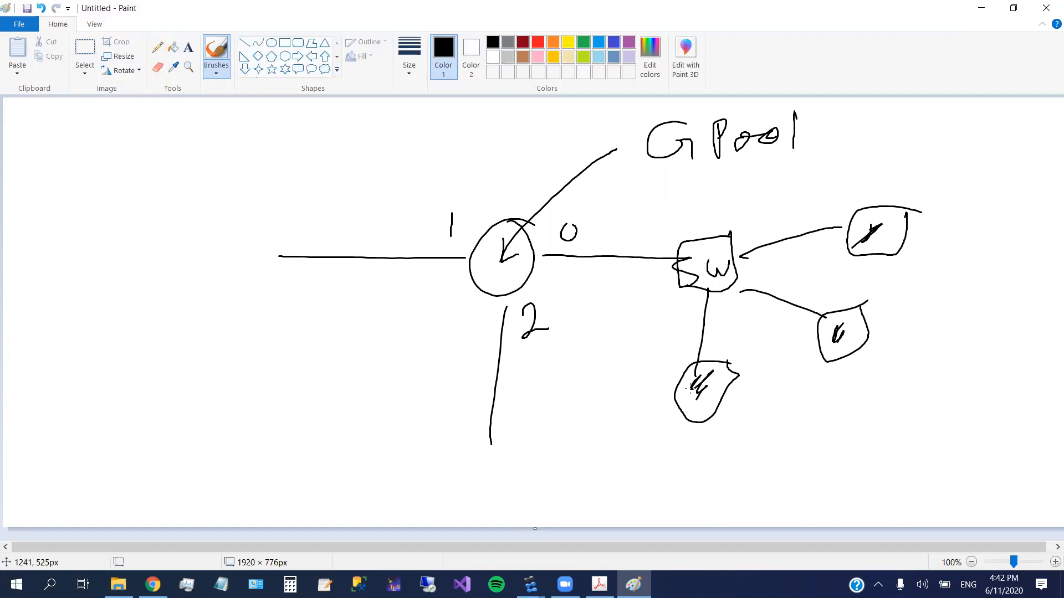
- Retrace the router circle and write "Pool 1" with arrows pointing to the router and its link 1
mouse_move(524, 221)
mouse_down()
mouse_move(481, 230)
mouse_move(505, 305)
mouse_move(482, 288)
mouse_move(477, 302)
mouse_move(480, 236)
mouse_up()
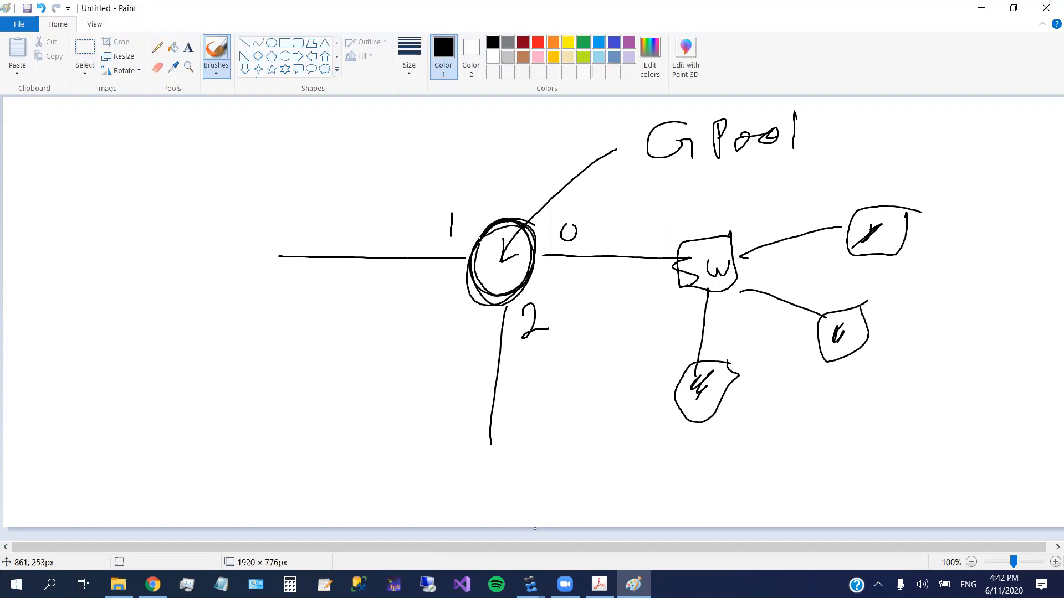
mouse_move(480, 237)
mouse_down()
mouse_move(490, 259)
mouse_move(426, 128)
mouse_up()
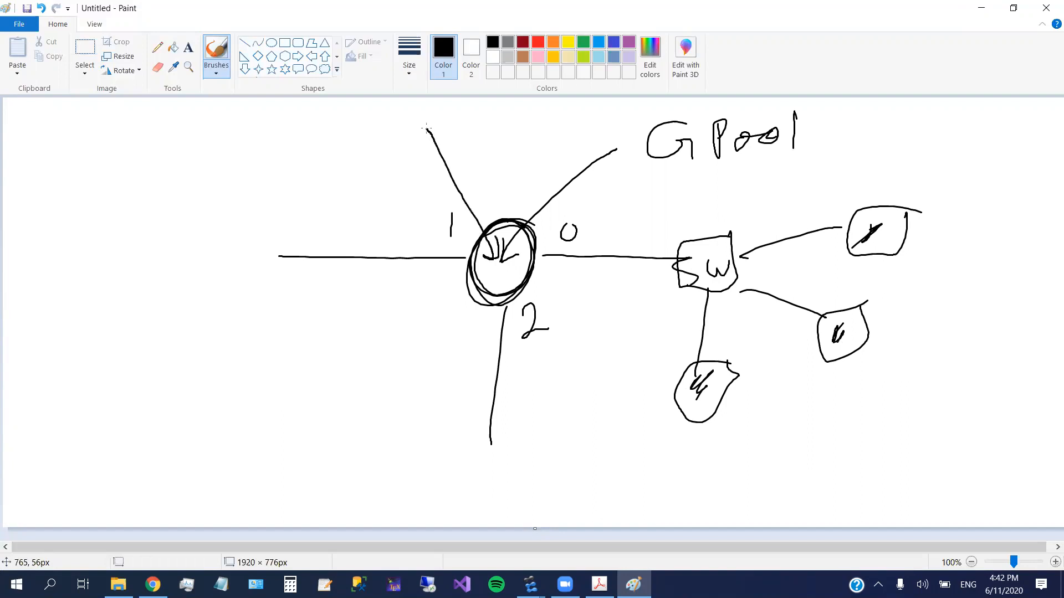
drag(283, 111, 285, 149)
mouse_move(285, 113)
mouse_down()
mouse_move(287, 136)
mouse_move(374, 149)
mouse_move(409, 123)
mouse_move(396, 147)
mouse_move(417, 159)
mouse_move(444, 227)
mouse_move(442, 203)
mouse_up()
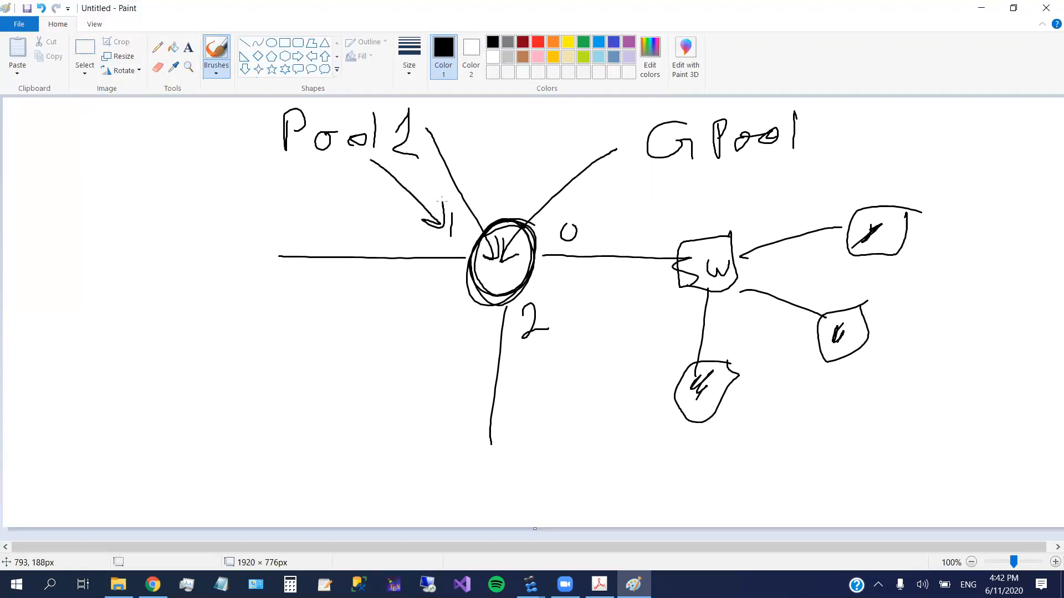
- Draw a square switch at the end of link 1 with three connected round hosts
mouse_move(284, 228)
mouse_down()
mouse_move(276, 288)
mouse_move(156, 178)
mouse_up()
drag(239, 279, 132, 347)
drag(257, 294, 249, 419)
mouse_move(146, 163)
mouse_down()
mouse_move(118, 189)
mouse_move(132, 172)
mouse_up()
mouse_move(131, 319)
mouse_down()
mouse_move(109, 328)
mouse_move(133, 354)
mouse_move(109, 357)
mouse_up()
mouse_move(243, 415)
mouse_down()
mouse_move(247, 459)
mouse_move(226, 416)
mouse_up()
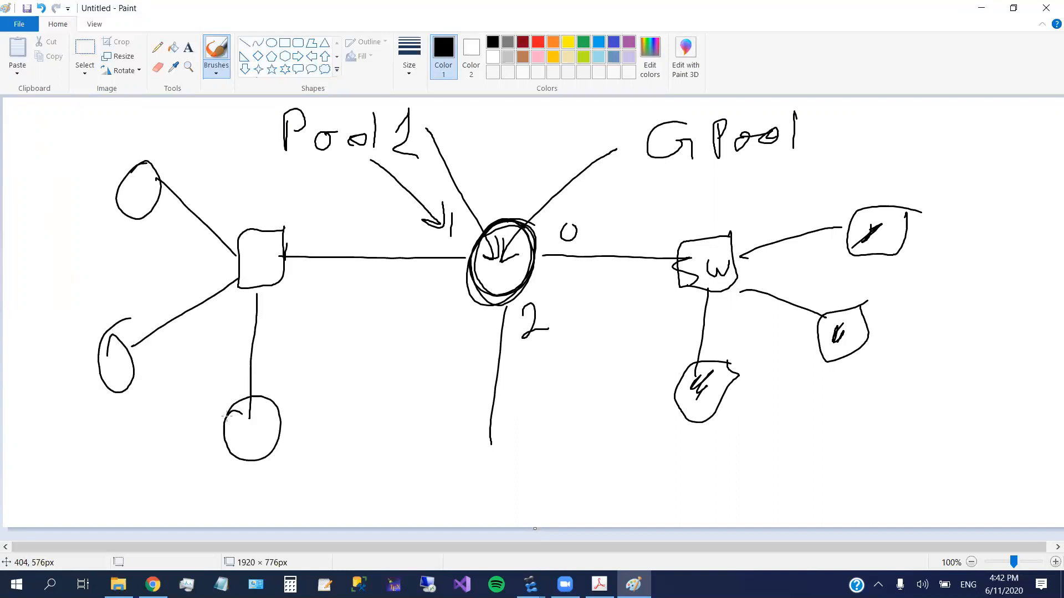
- Draw a box around "Pool 1" and scribble a mark inside each of the three hosts on link 1
mouse_move(342, 102)
mouse_down()
mouse_move(268, 169)
mouse_move(424, 172)
mouse_move(431, 105)
mouse_up()
drag(143, 177, 139, 203)
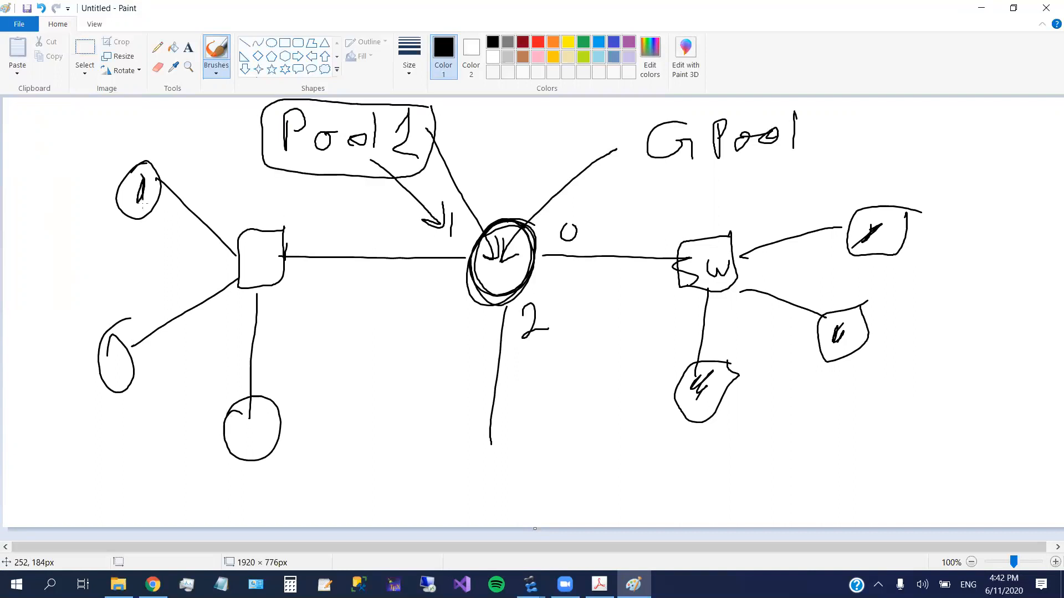
drag(116, 353, 126, 361)
drag(122, 355, 125, 369)
drag(258, 420, 256, 441)
- Draw an arrow pointing up to the router beside link 2 and write "Pool 2" below it
mouse_move(477, 318)
mouse_down()
mouse_move(487, 310)
mouse_move(488, 333)
mouse_up()
drag(486, 313, 442, 412)
mouse_move(370, 439)
mouse_down()
mouse_move(359, 497)
mouse_move(364, 481)
mouse_move(394, 471)
mouse_move(431, 488)
mouse_up()
mouse_move(446, 441)
mouse_down()
mouse_move(446, 475)
mouse_move(496, 491)
mouse_up()
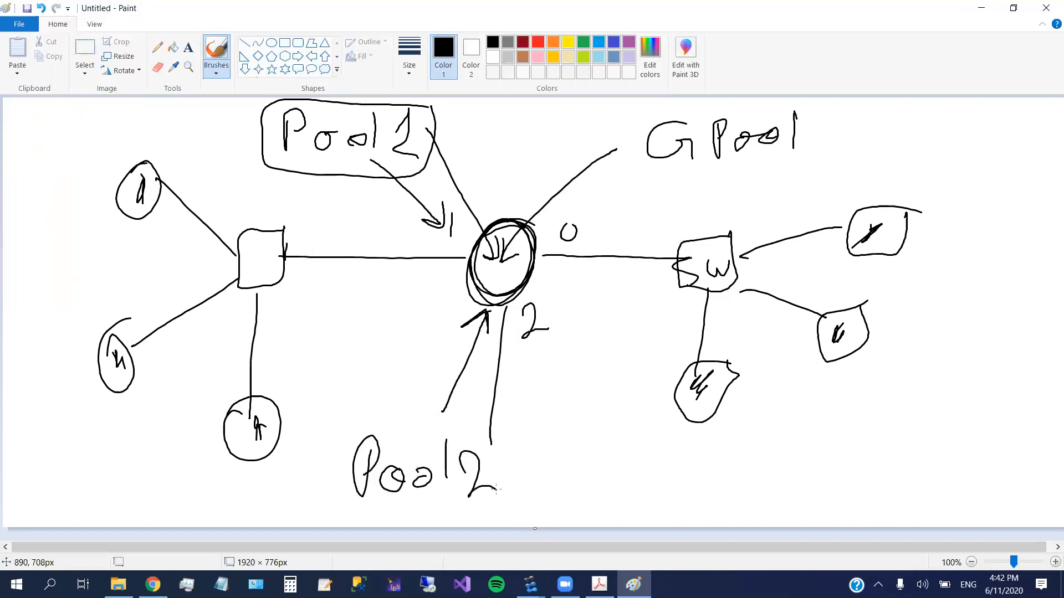
- Circle the label 2 and extend its link to a switch with two connected hosts
mouse_move(556, 289)
mouse_down()
mouse_move(524, 291)
mouse_move(551, 299)
mouse_move(521, 304)
mouse_up()
mouse_move(492, 425)
mouse_down()
mouse_move(518, 456)
mouse_move(597, 420)
mouse_move(605, 462)
mouse_move(566, 477)
mouse_up()
drag(610, 448, 705, 475)
drag(599, 470, 619, 513)
mouse_move(726, 452)
mouse_down()
mouse_move(709, 503)
mouse_move(726, 452)
mouse_up()
mouse_move(651, 483)
mouse_down()
mouse_move(624, 485)
mouse_move(651, 486)
mouse_up()
- Scribble marks inside the two hosts on link 2 and draw a box around "Pool 2"
drag(723, 467, 721, 487)
drag(720, 469, 713, 492)
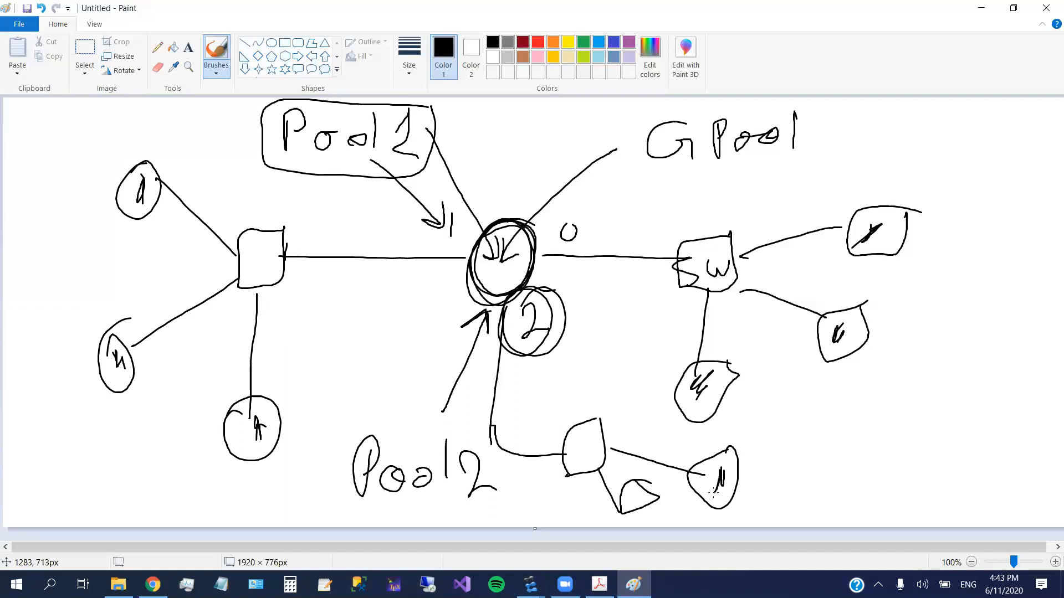
drag(636, 495, 643, 497)
drag(718, 469, 711, 487)
mouse_move(490, 429)
mouse_down()
mouse_move(390, 521)
mouse_move(529, 507)
mouse_move(492, 432)
mouse_up()
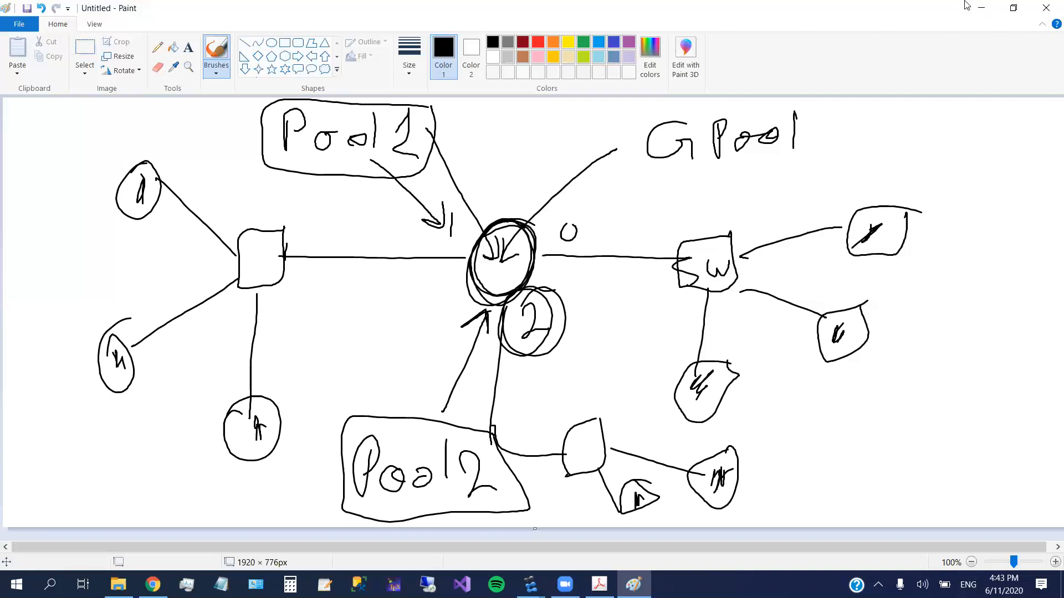
- Return from Paint to eNSP and reopen AR2's console, placed clear of the lab guide's DHCPv6 client section
click(981, 8)
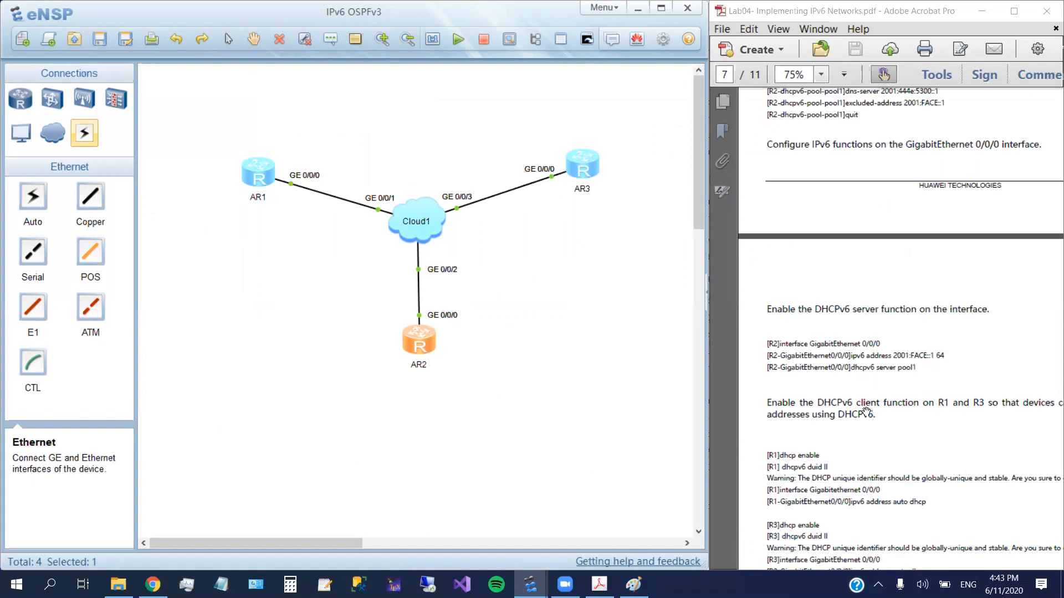
scroll(895, 392, down, 5)
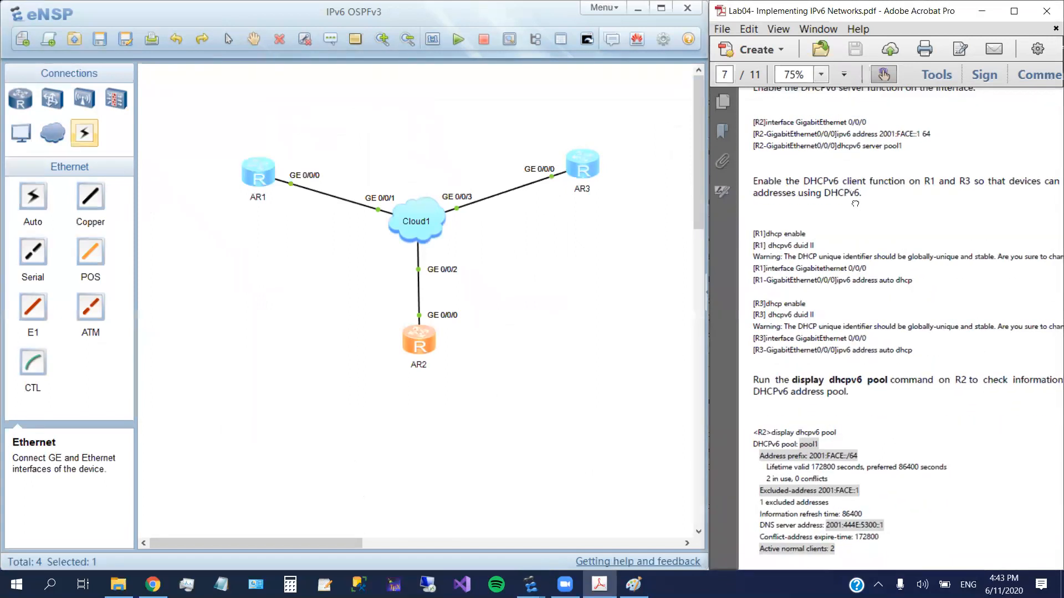
scroll(859, 210, up, 1)
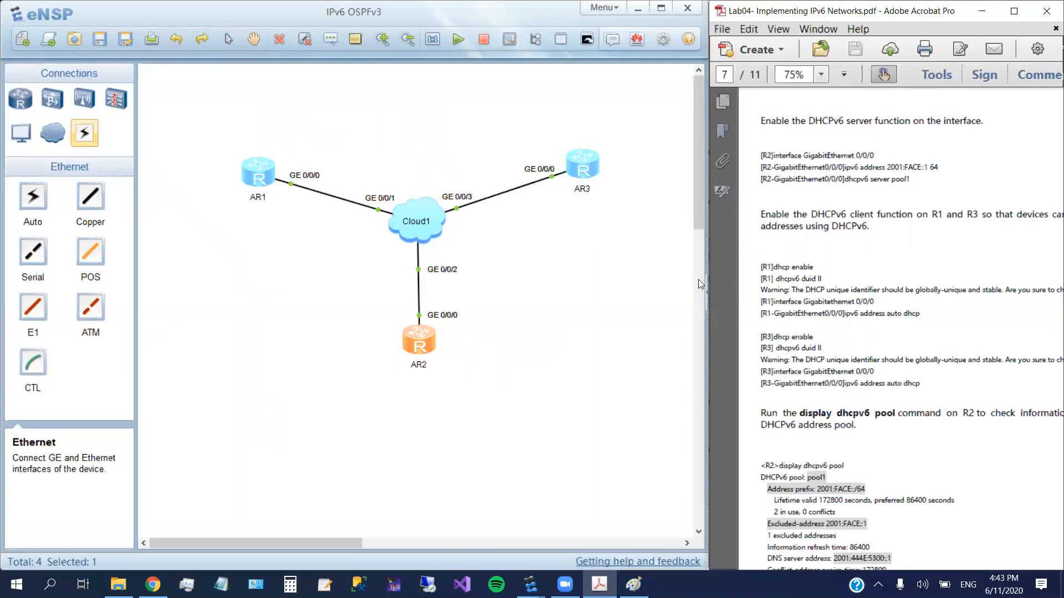
double_click(422, 339)
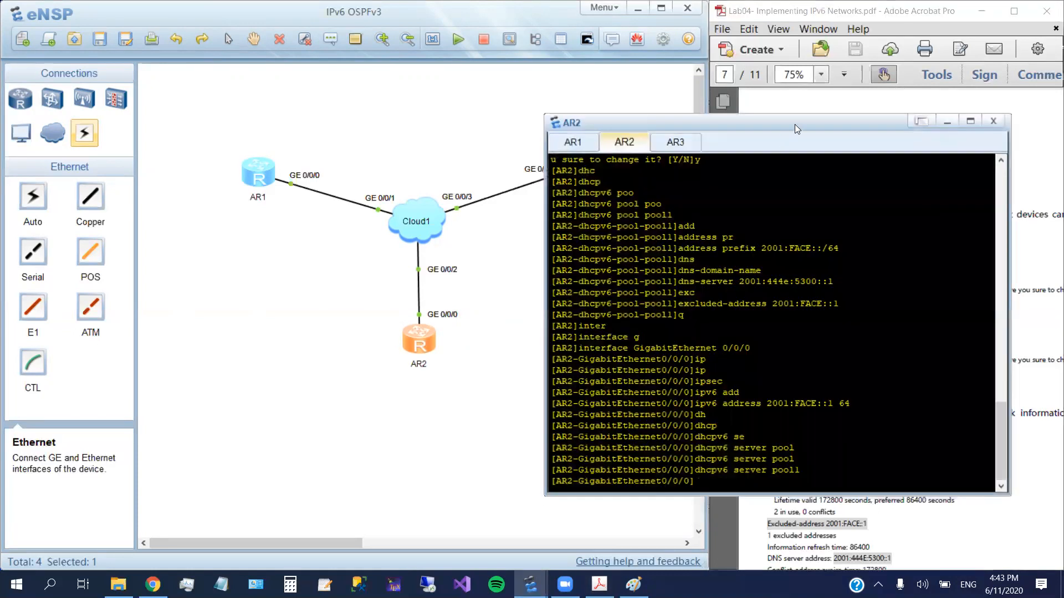
drag(795, 124, 406, 82)
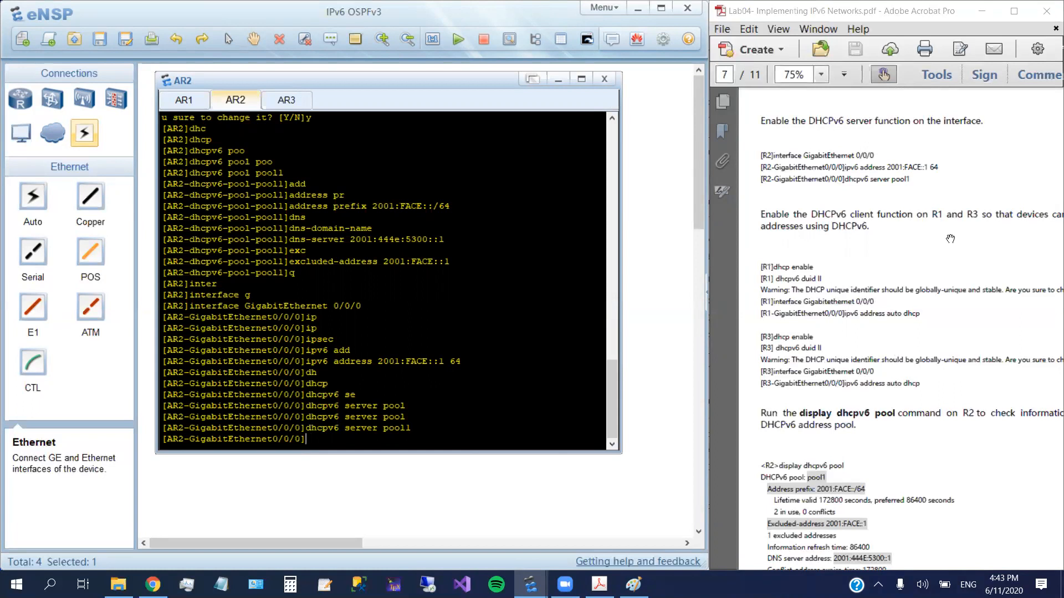
- Check the guide's DHCPv6 client instructions for R1 and R3, and enter system view on AR1's console
scroll(910, 213, down, 2)
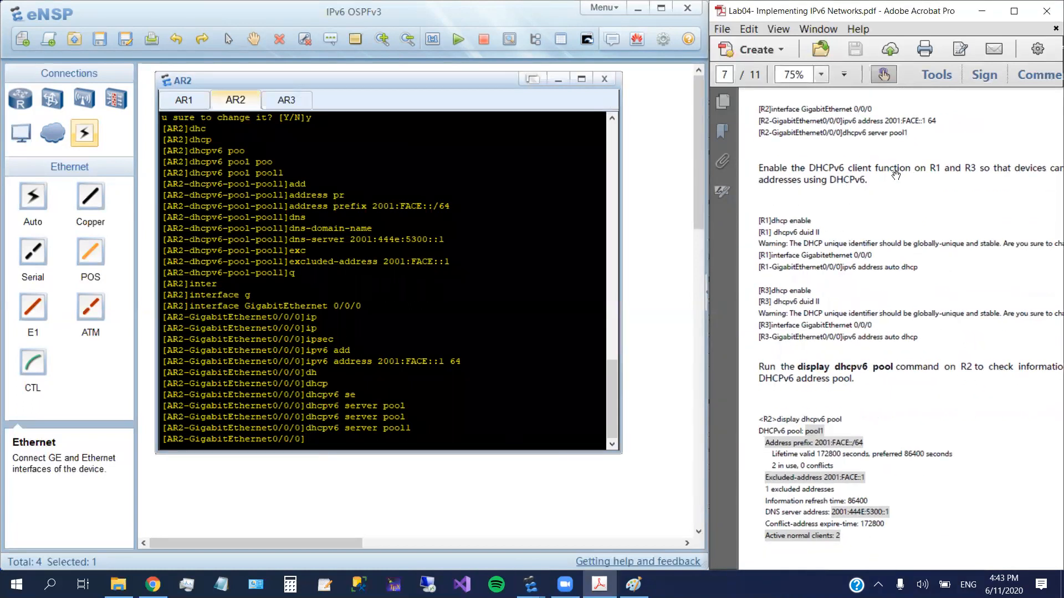
drag(972, 187, 920, 197)
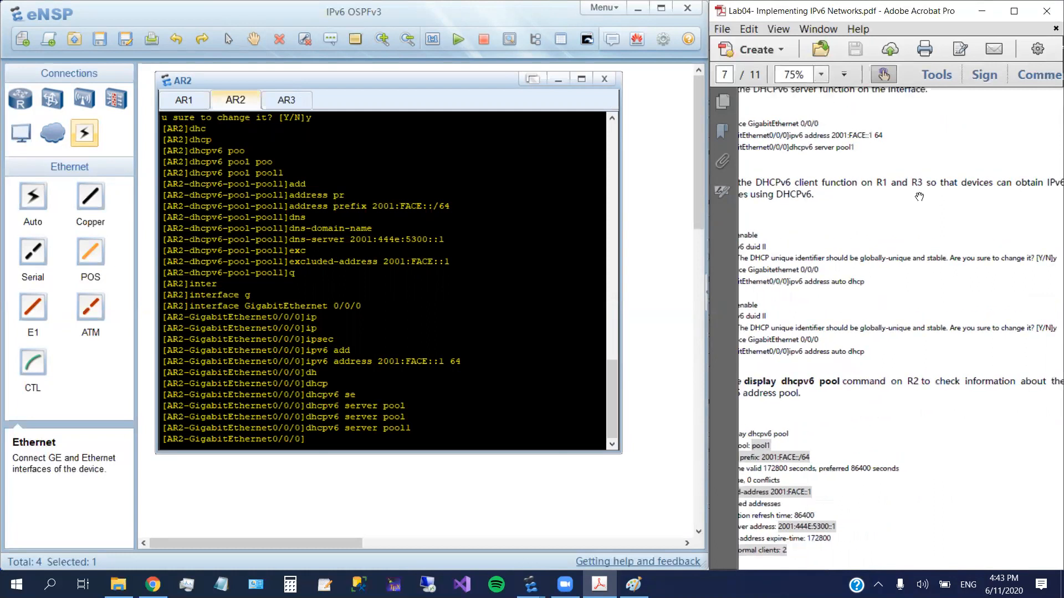
drag(998, 211, 1050, 199)
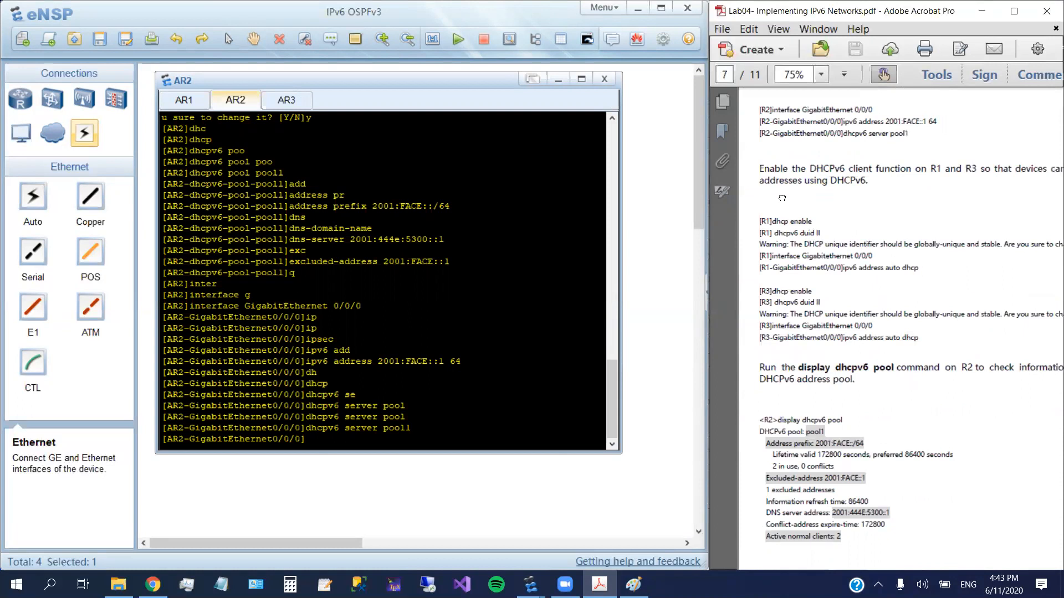
drag(782, 197, 807, 196)
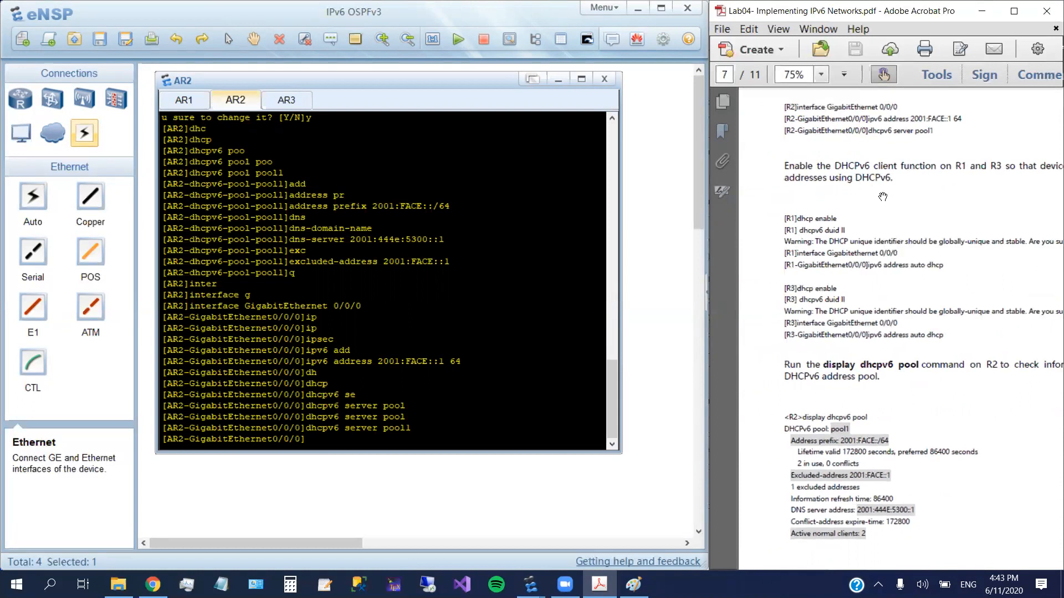
drag(908, 211, 914, 188)
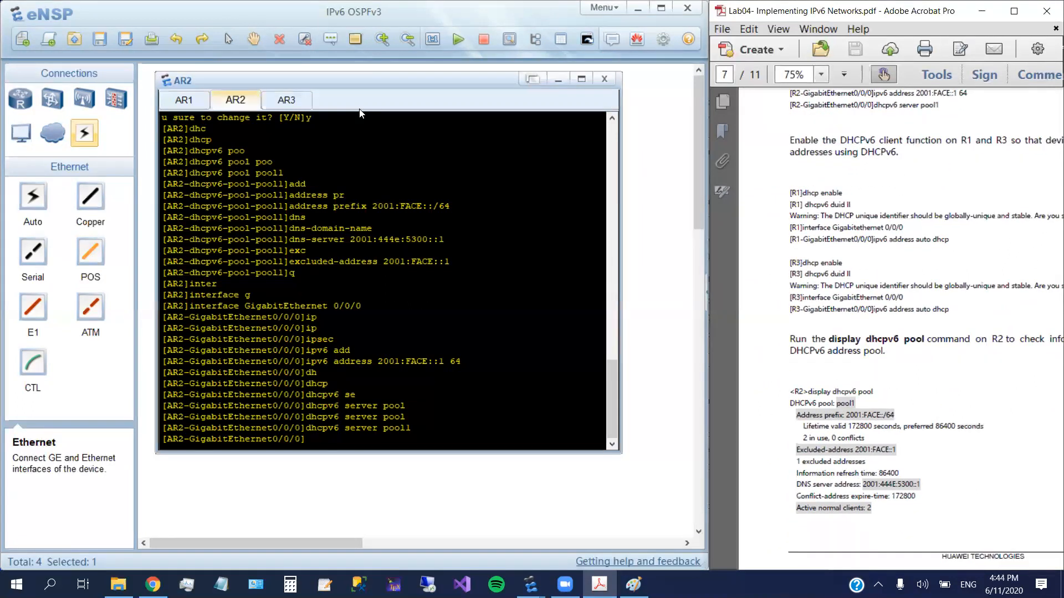
click(183, 99)
key(Return)
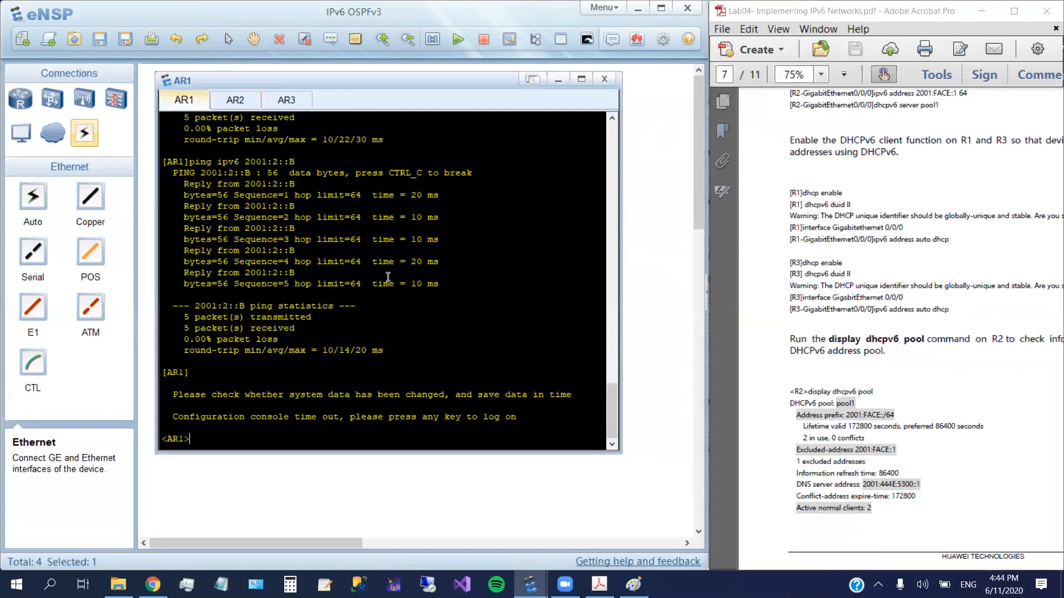
key(Tab)
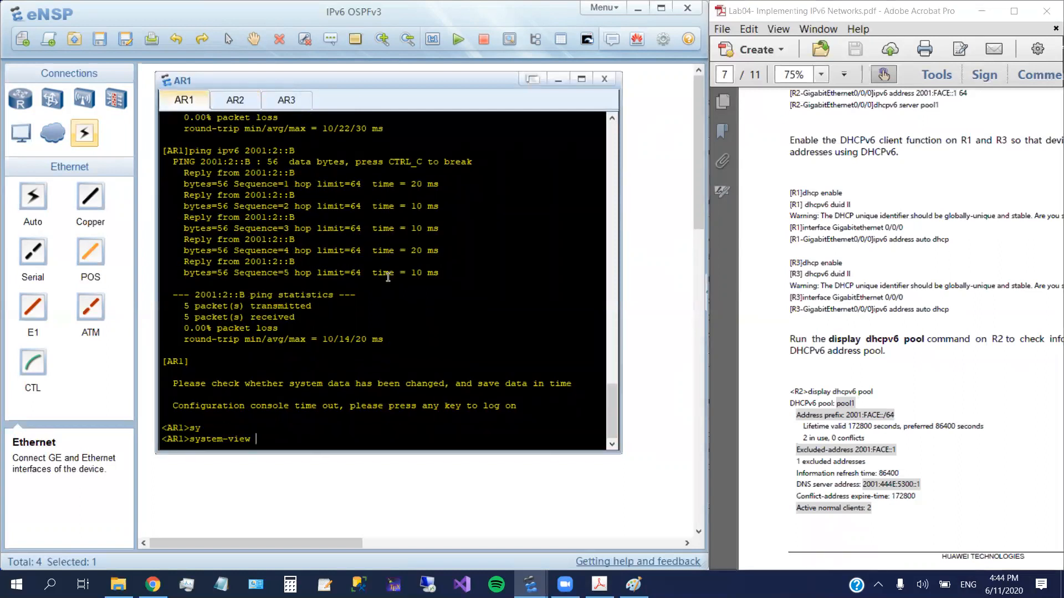
key(Return)
- Enable DHCP globally on AR1 with dhcp enable, following the guide's R1 client instructions
drag(925, 294, 895, 214)
click(334, 433)
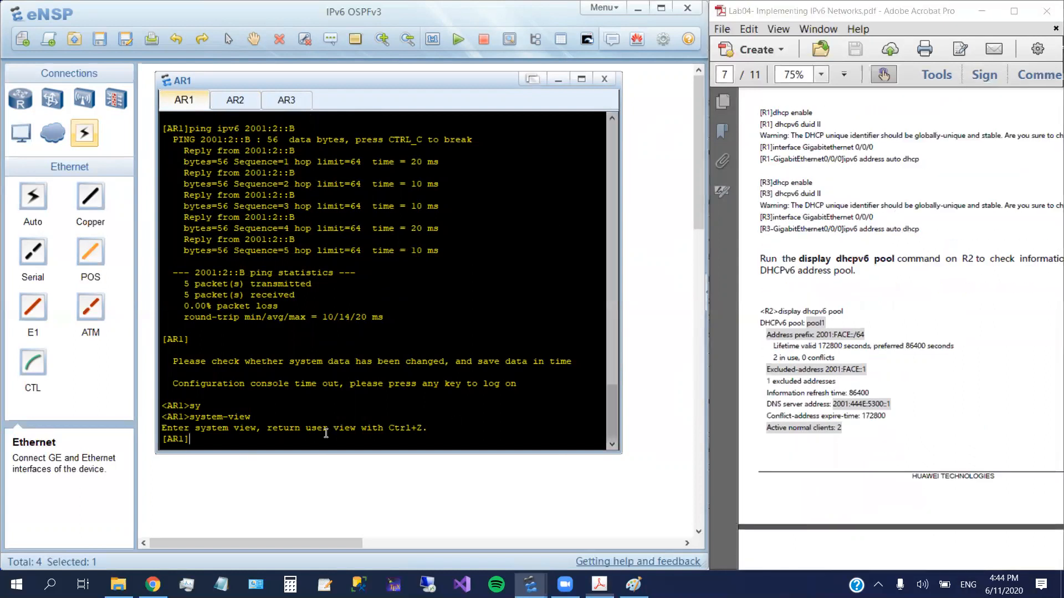
text(d)
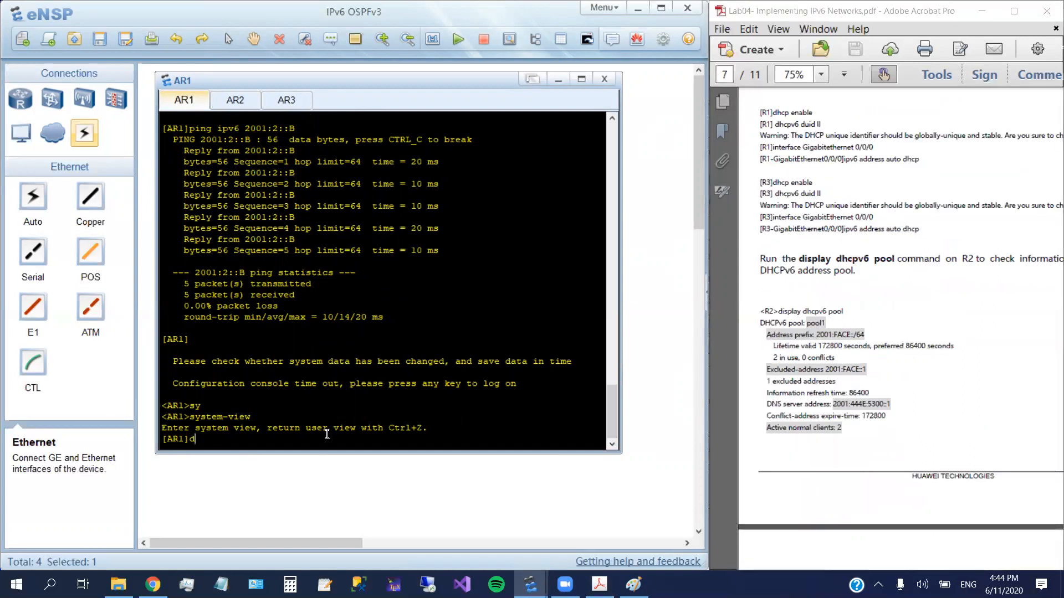
text(hc)
key(Tab)
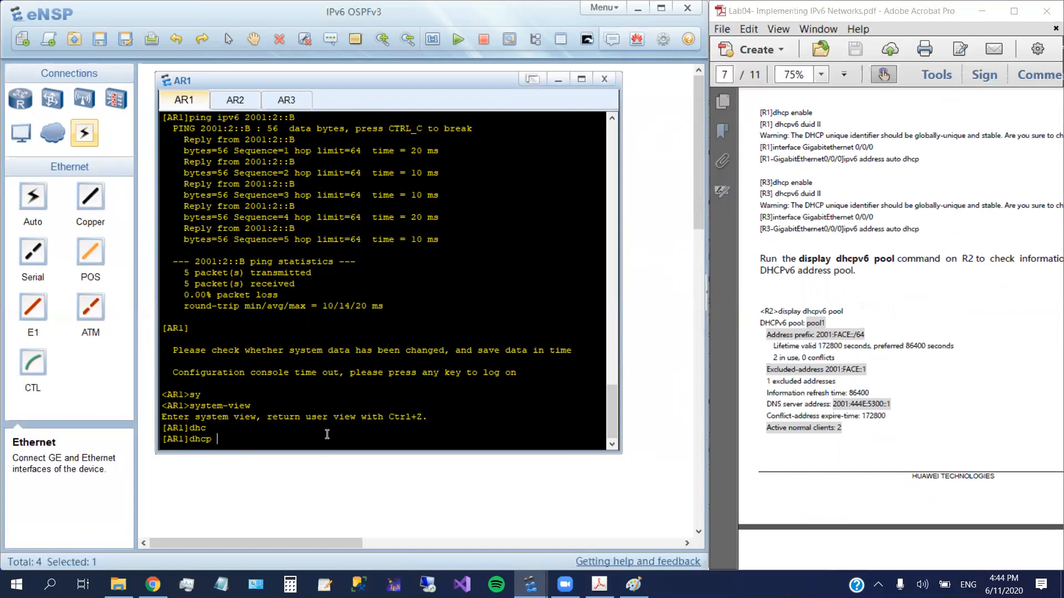
text(en)
key(Tab)
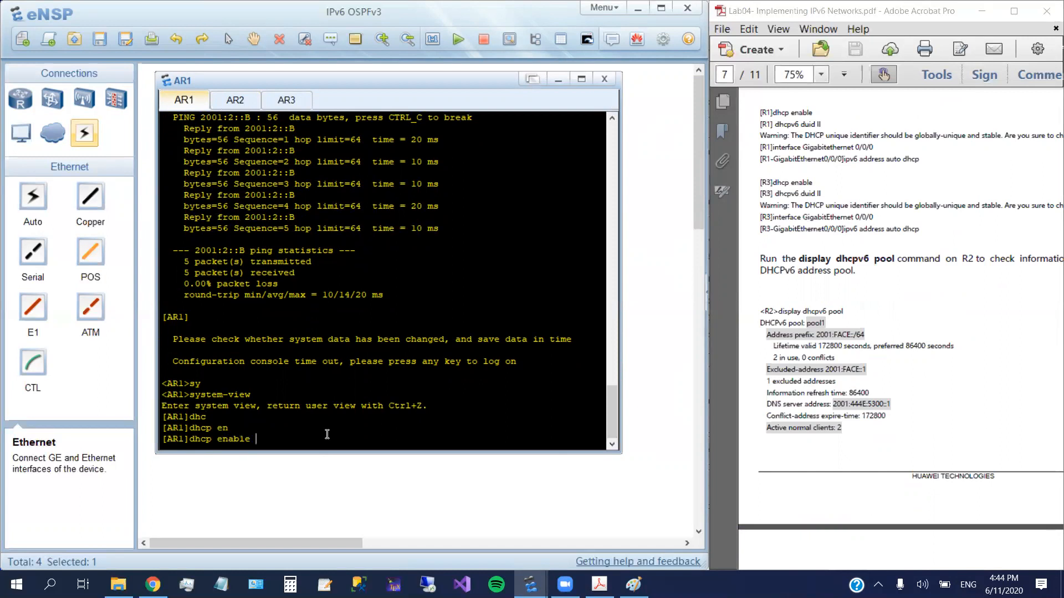
key(Return)
- Set AR1's DHCPv6 unique identifier type with dhcpv6 duid ll and accept the change
text(dhc)
key(Tab)
key(Tab)
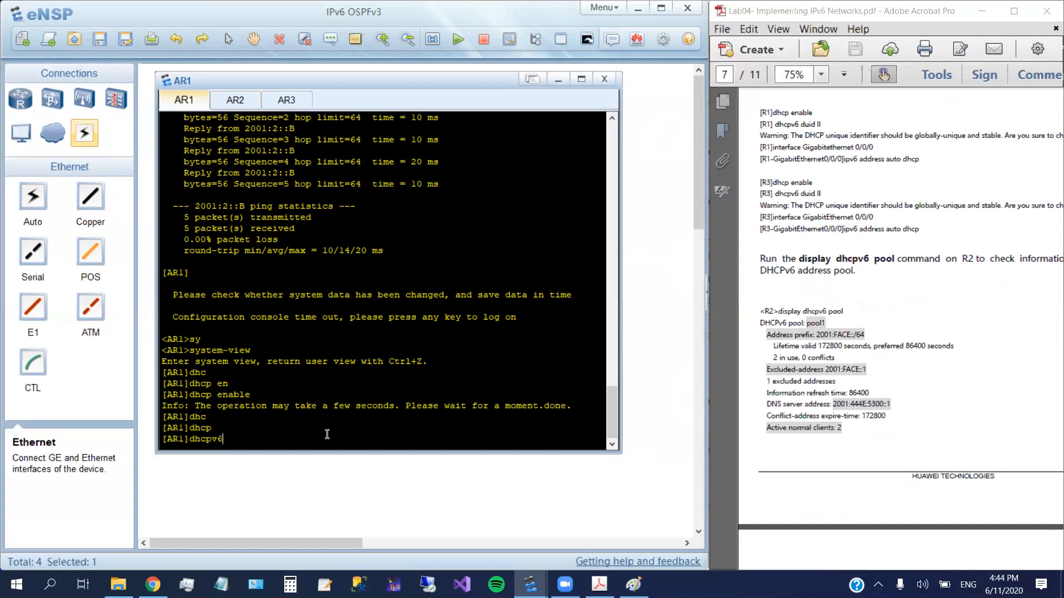
text(du)
key(Tab)
text(ll)
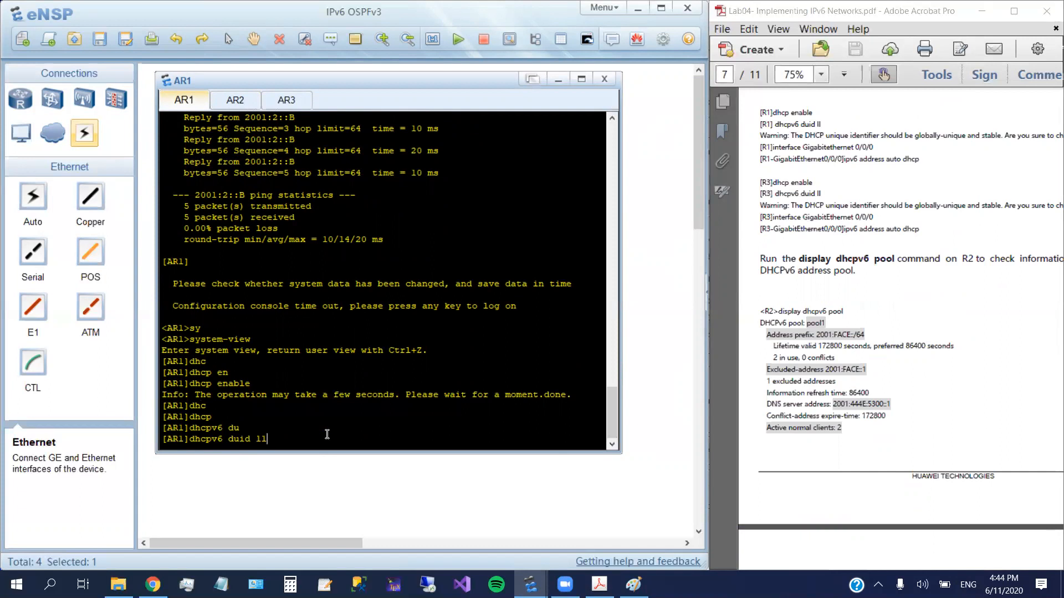
key(Return)
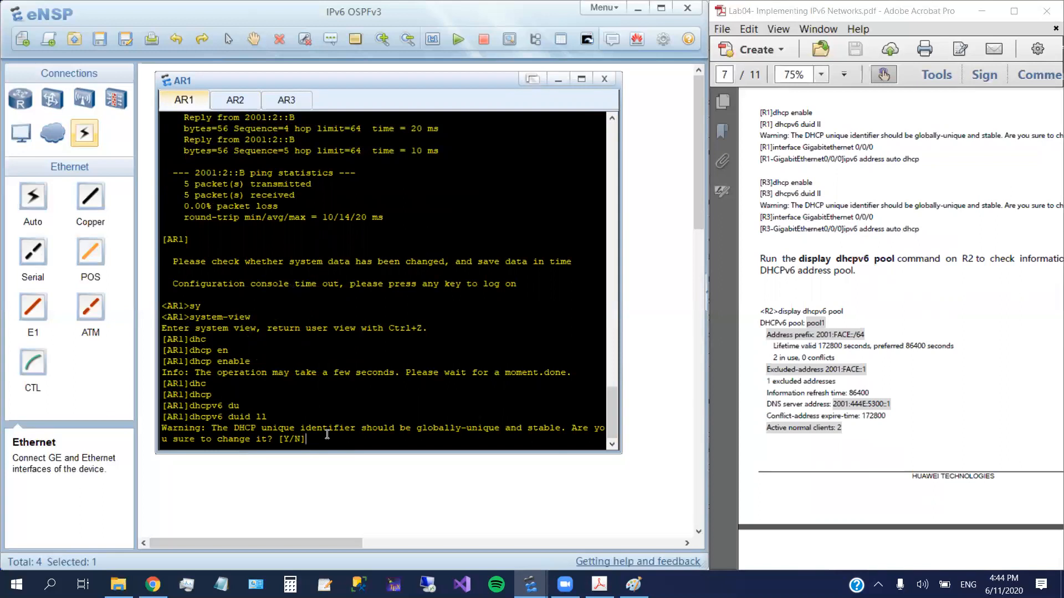
text(y)
key(Return)
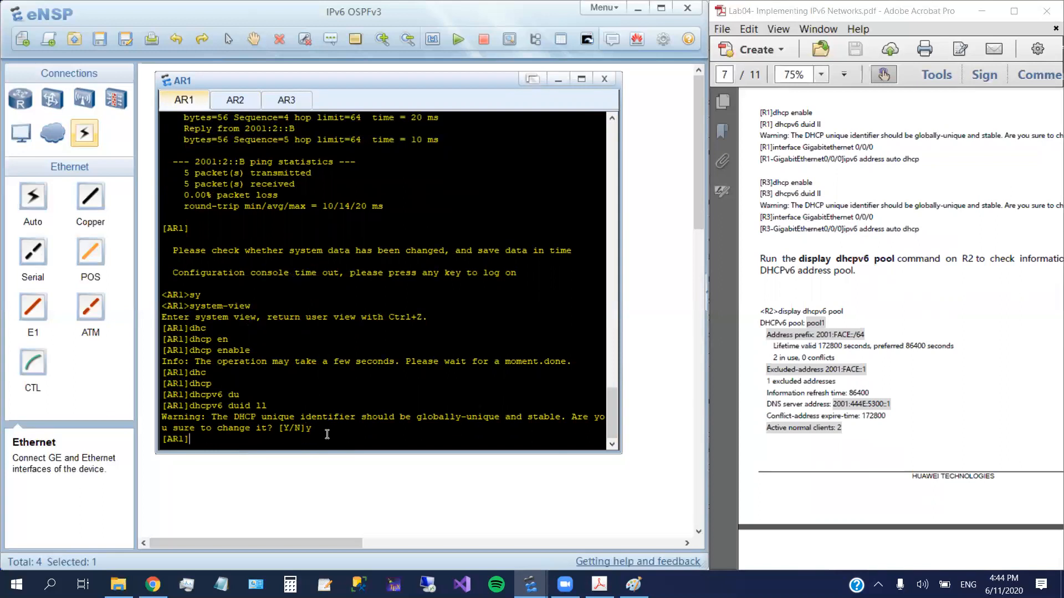
- Enter the interface view of GigabitEthernet 0/0/0 on AR1
text(inte)
key(Tab)
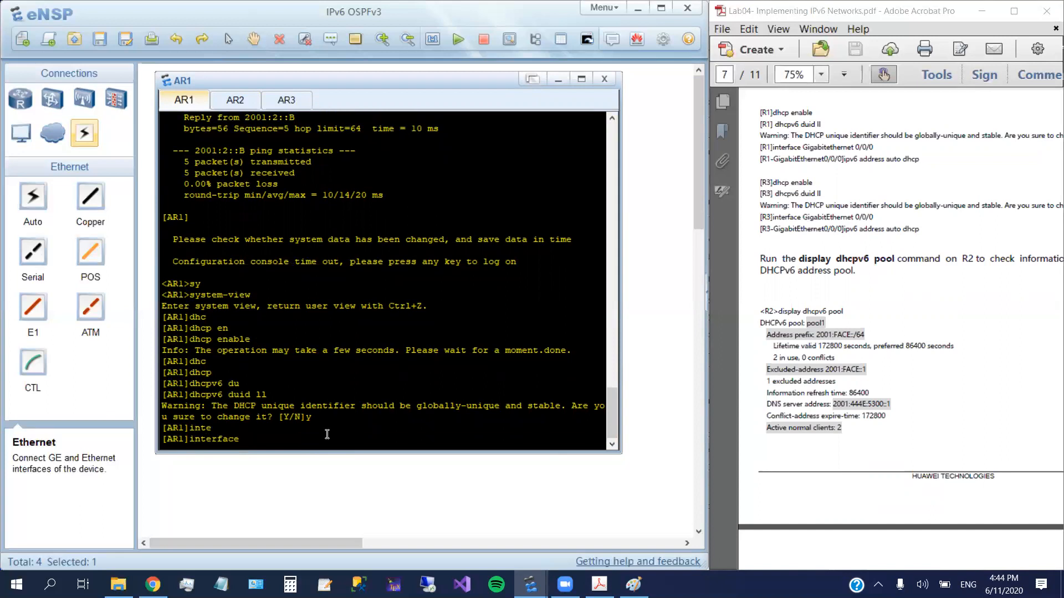
text(g)
key(Tab)
text(0/0)
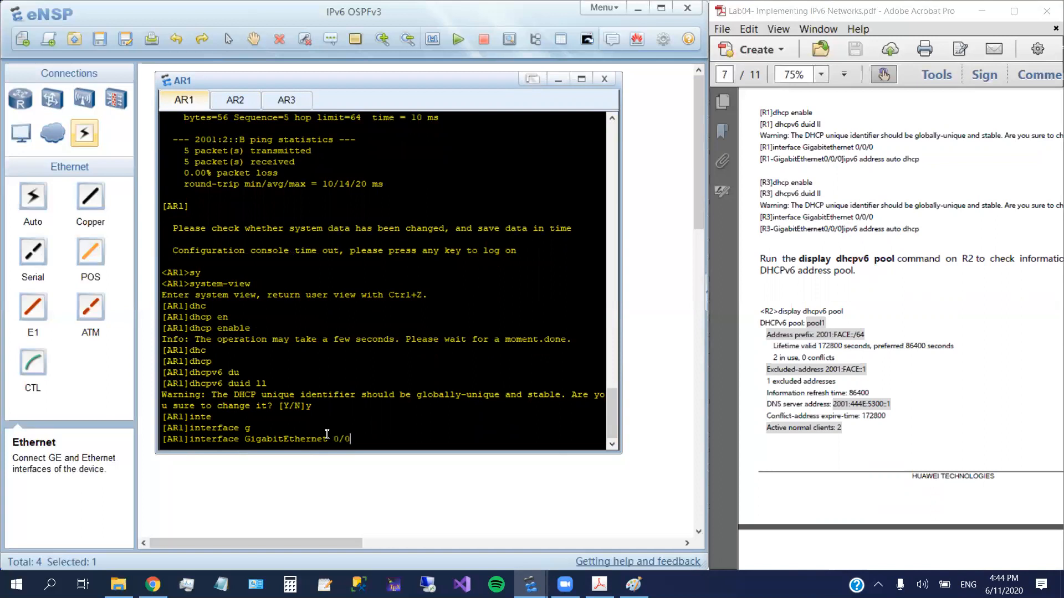
text(/0)
key(Return)
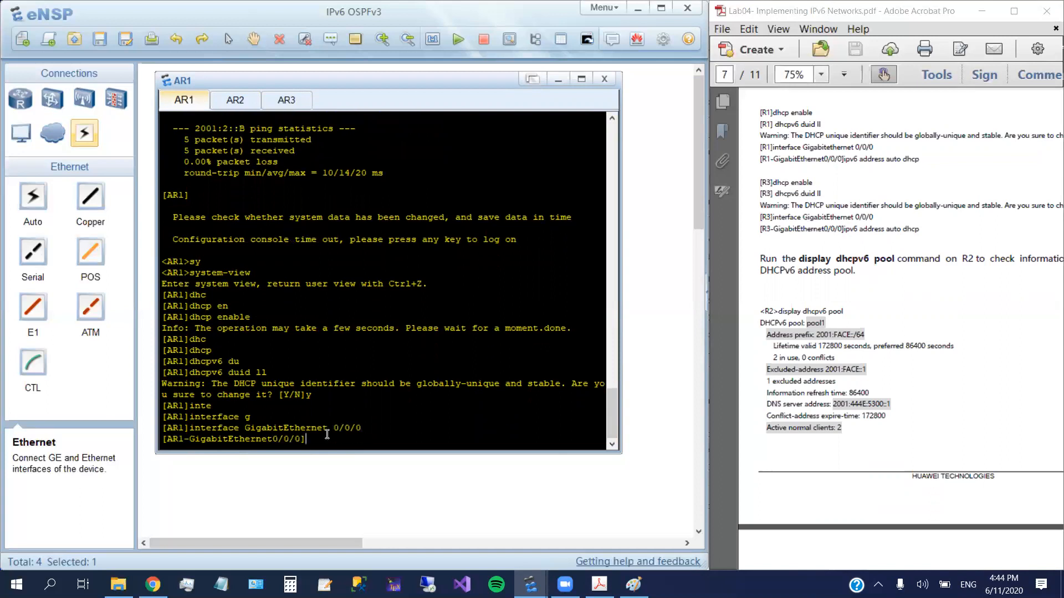
- Configure AR1's GigabitEthernet 0/0/0 as a DHCPv6 client with ipv6 address auto dhcp
text(ipv)
key(Tab)
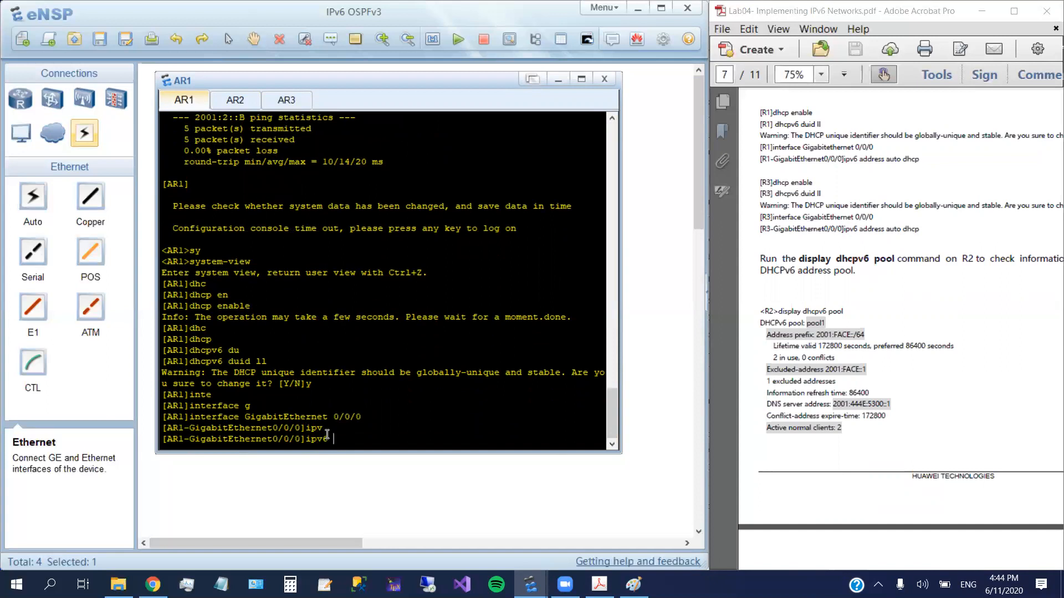
text(add)
key(Tab)
text(auto)
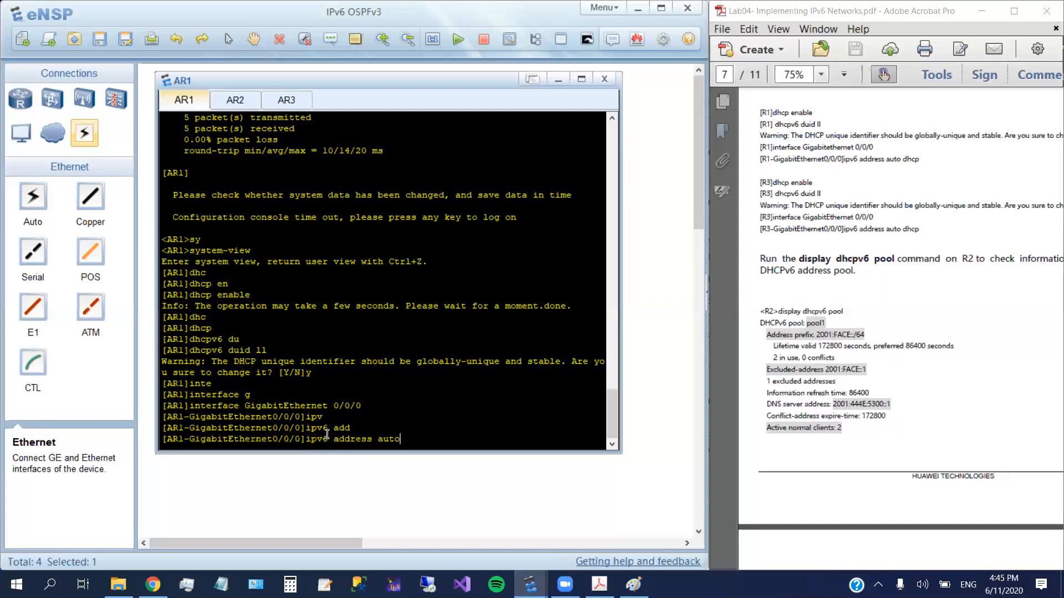
text(dhcp)
key(Return)
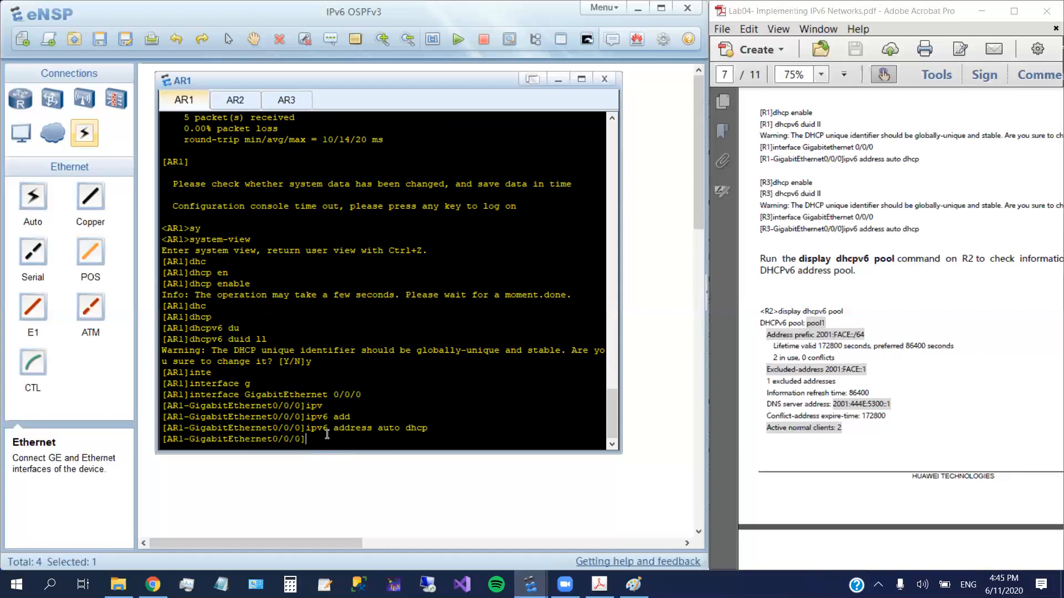
- Switch to AR3's console, log back on to the timed-out session and enter system view
click(286, 101)
scroll(806, 196, down, 3)
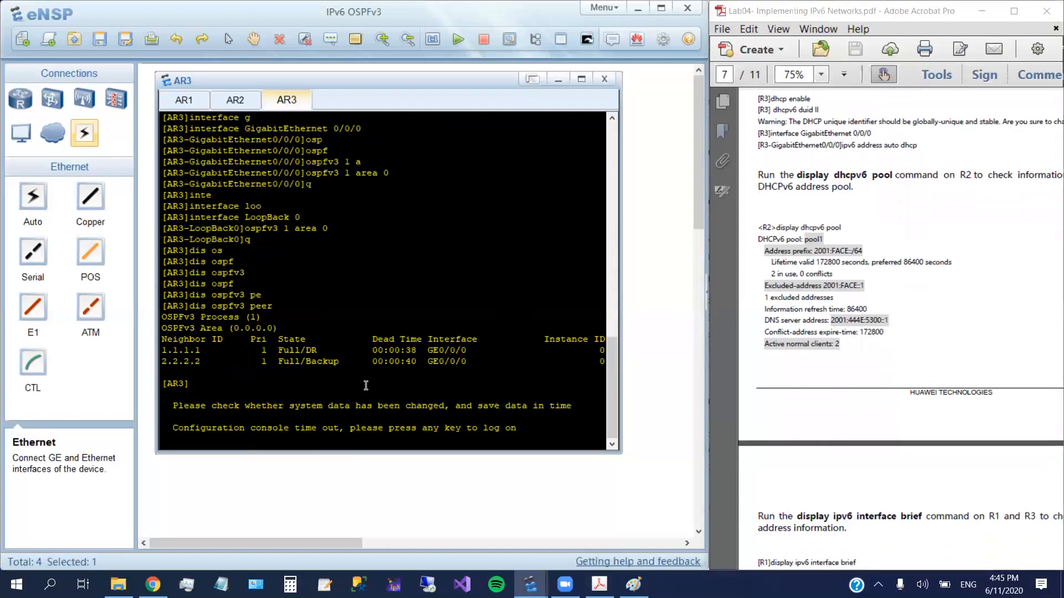
key(Return)
text(system-view)
key(Tab)
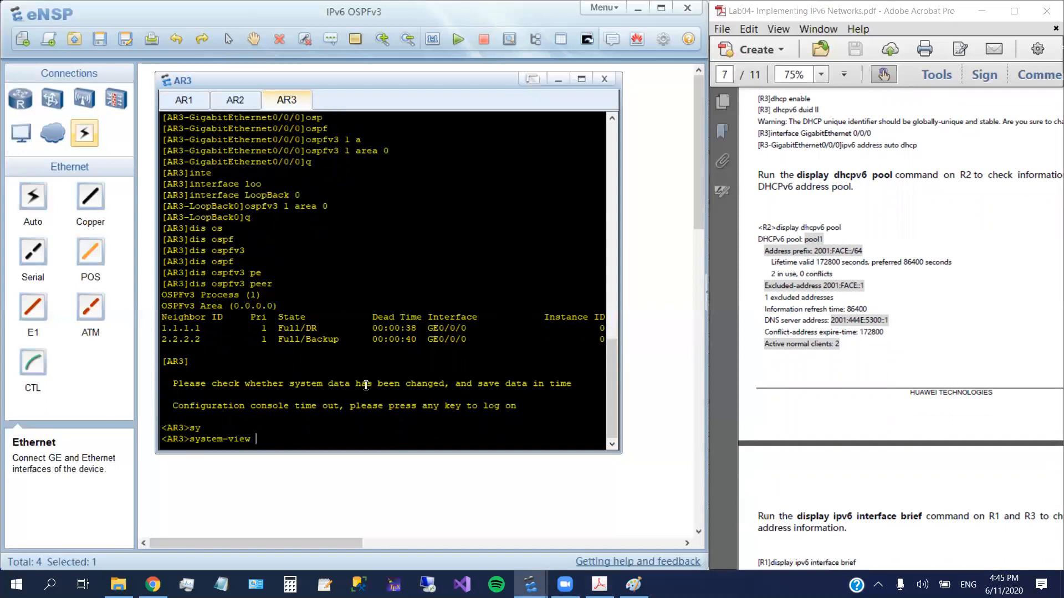
key(Return)
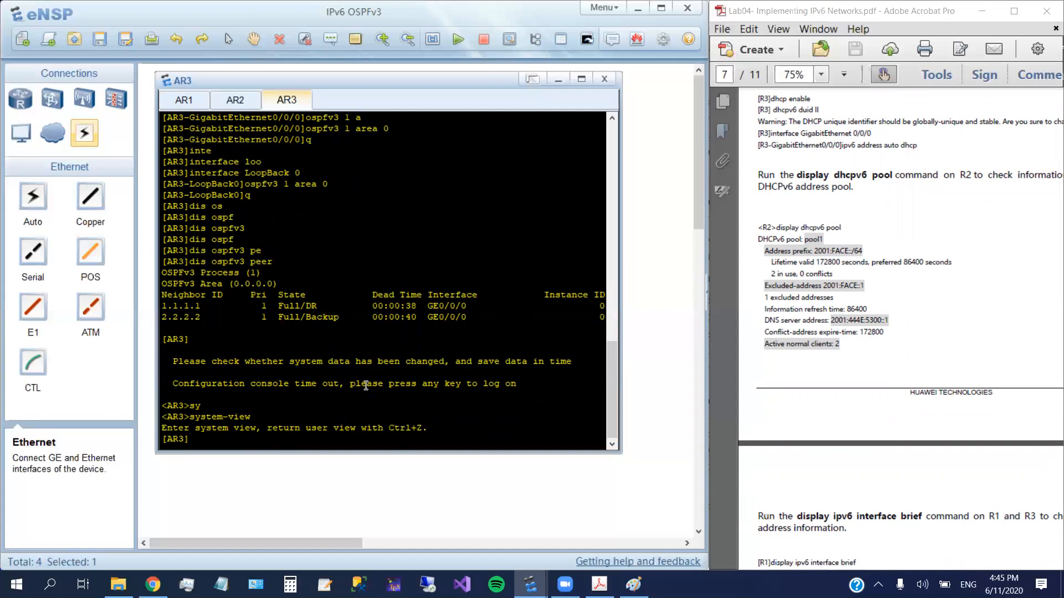
- Enable DHCP globally on AR3 with dhcp enable
text(dh)
key(Tab)
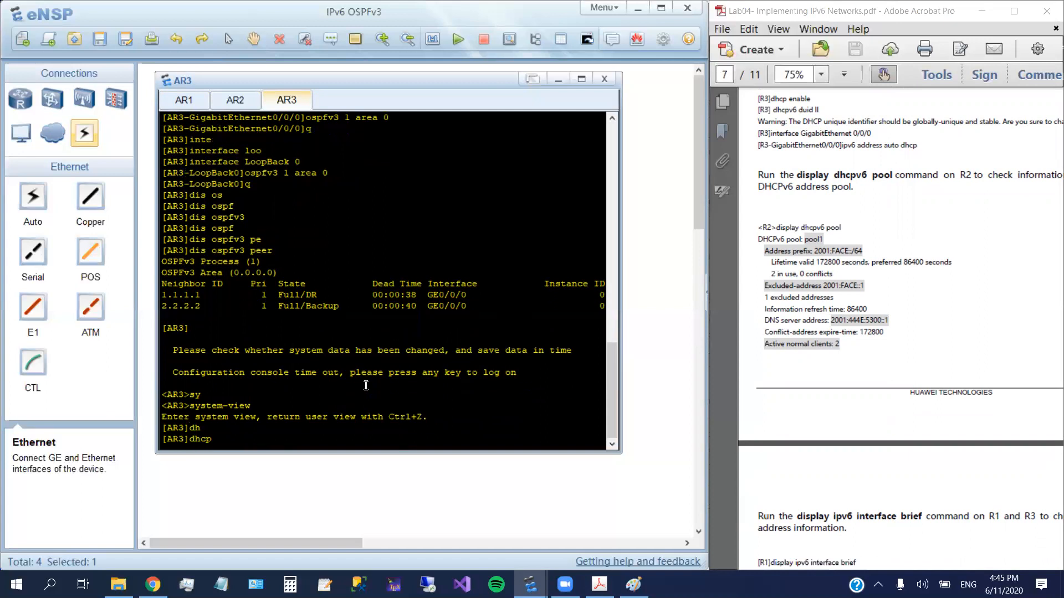
text(en)
key(Tab)
key(BackSpace)
text(en)
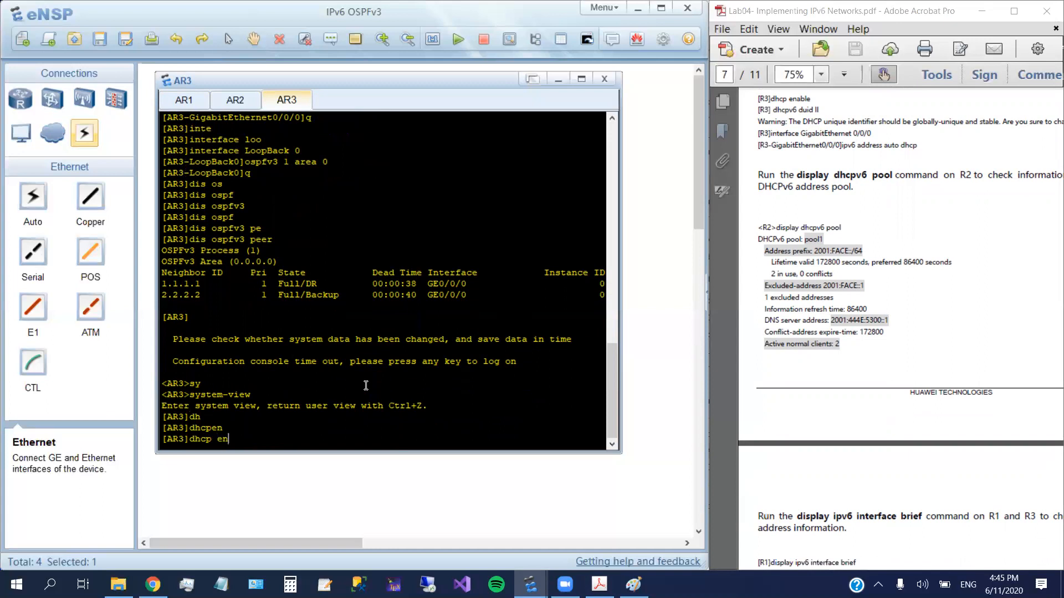
key(Tab)
key(Return)
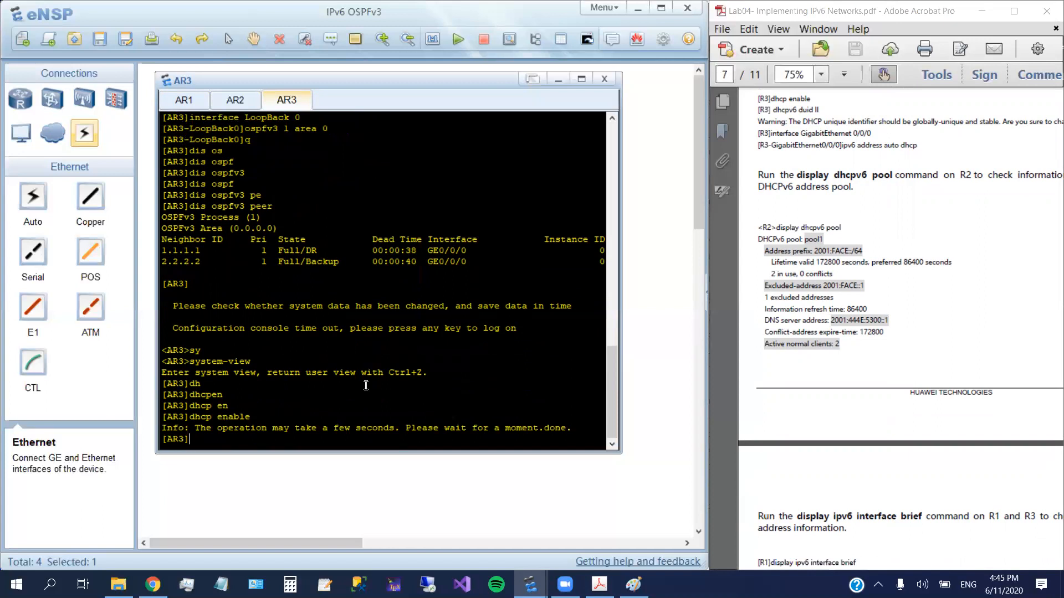
- Set AR3's DHCPv6 unique identifier type with dhcpv6 duid ll and accept the change
text(dh)
key(Tab)
key(Tab)
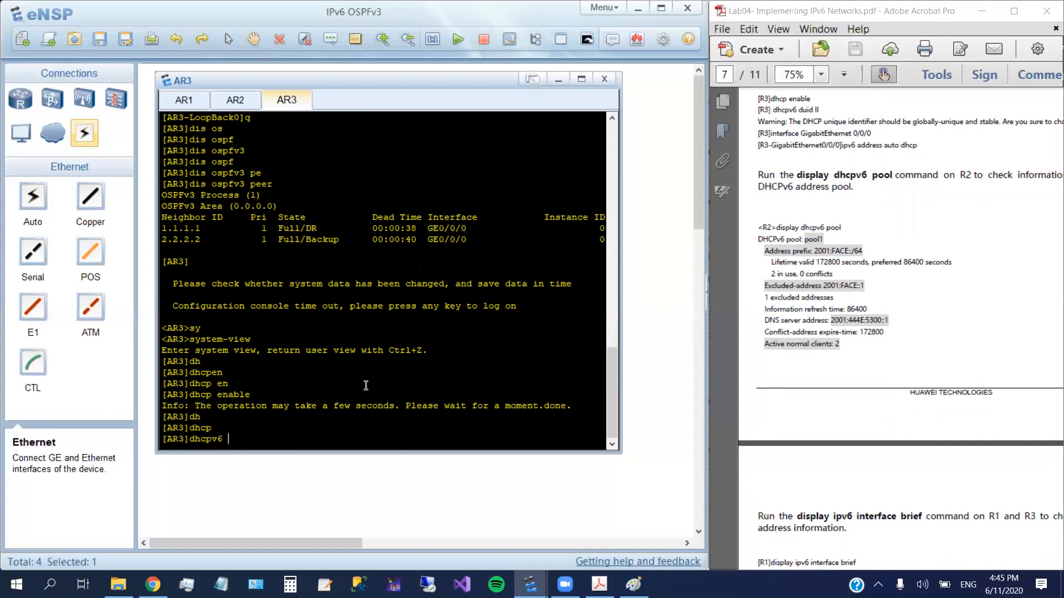
text(du)
key(Tab)
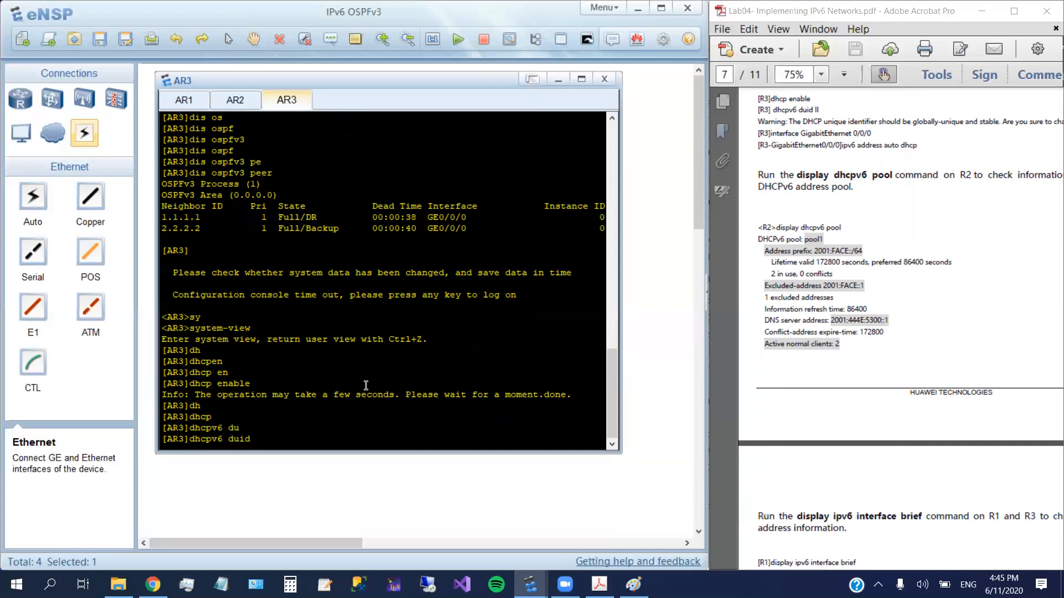
text(ll)
key(Return)
text(y)
key(Return)
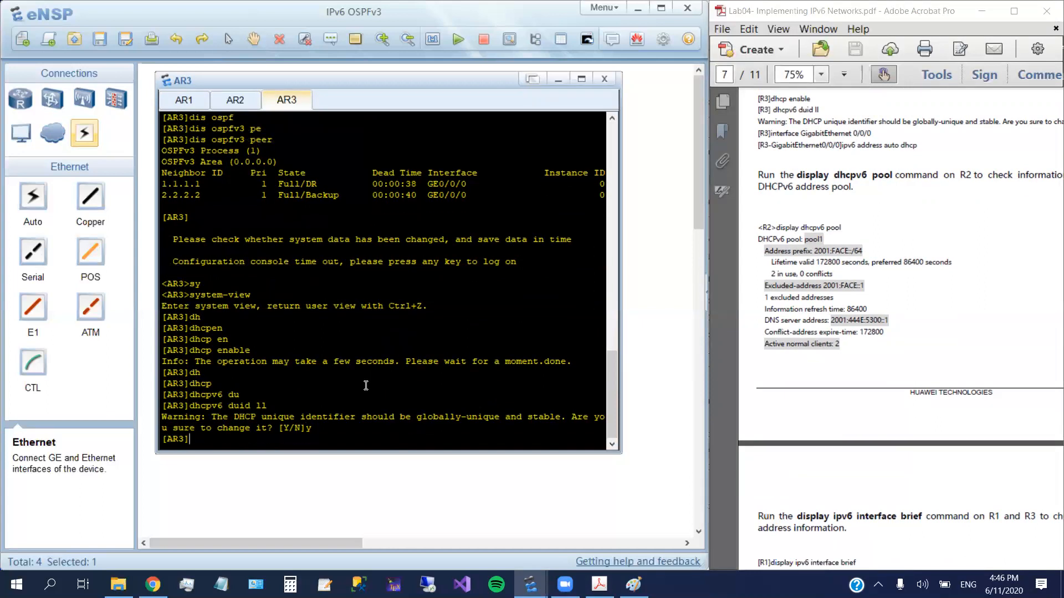
- Enter the interface view of GigabitEthernet 0/0/0 on AR3
text(inter)
key(Tab)
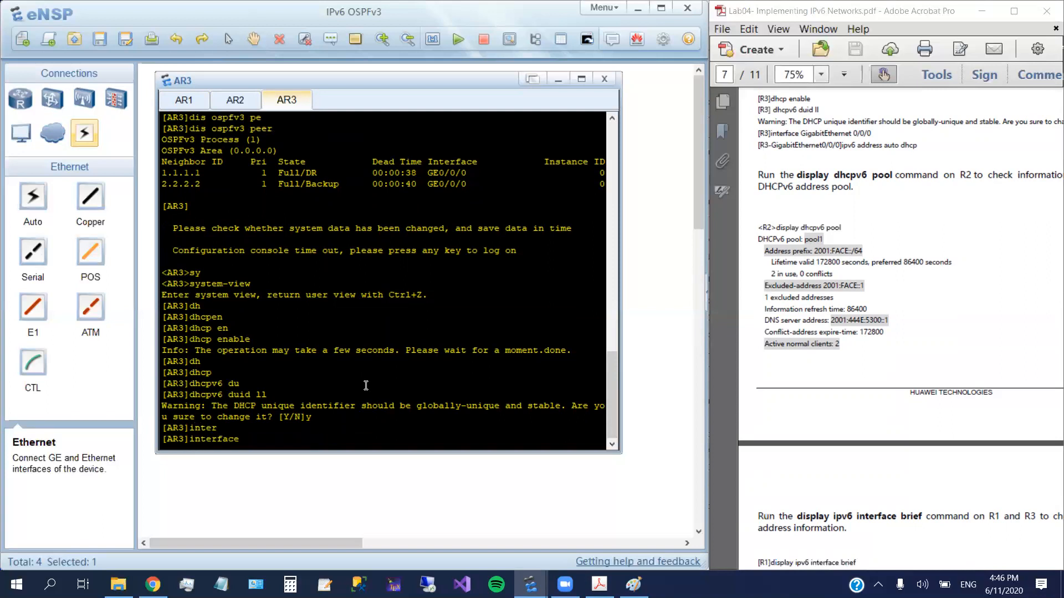
text(gg)
key(Tab)
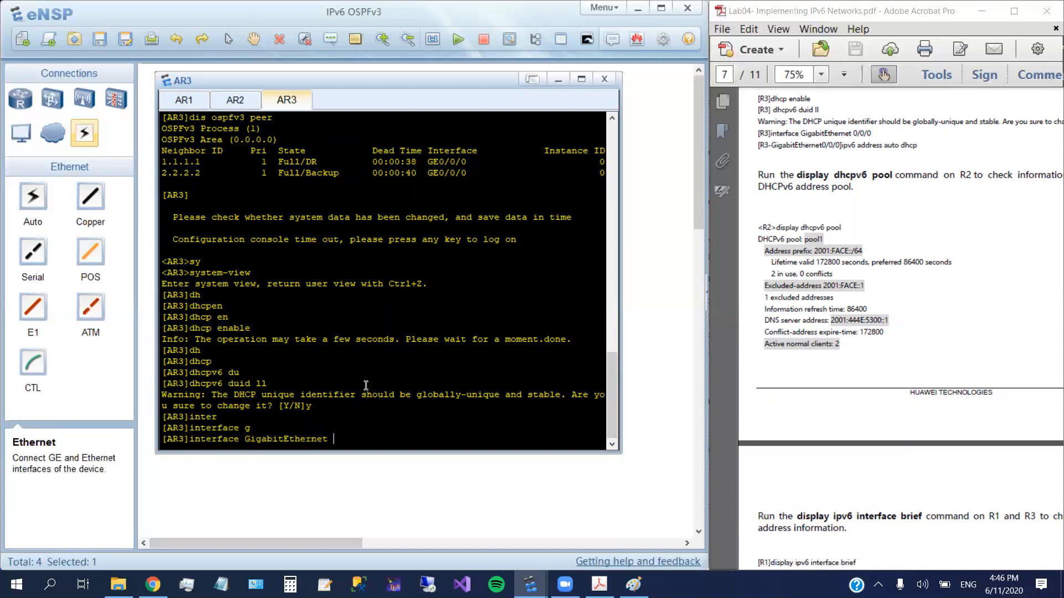
text(0/0/0)
key(Return)
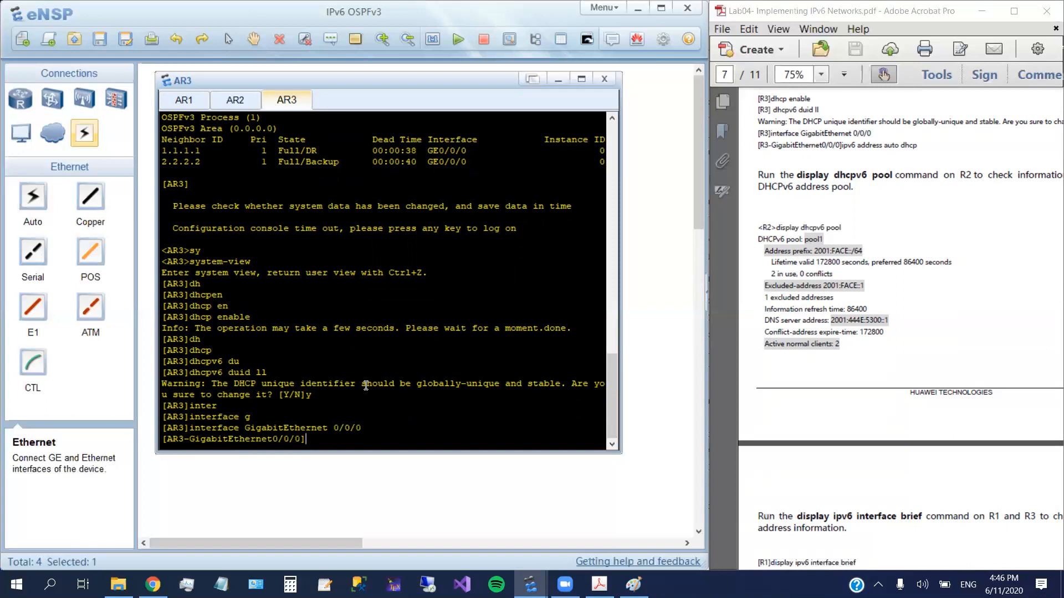
- Configure AR3's GigabitEthernet 0/0/0 as a DHCPv6 client with ipv6 address auto dhcp
text(ip)
key(Tab)
key(Tab)
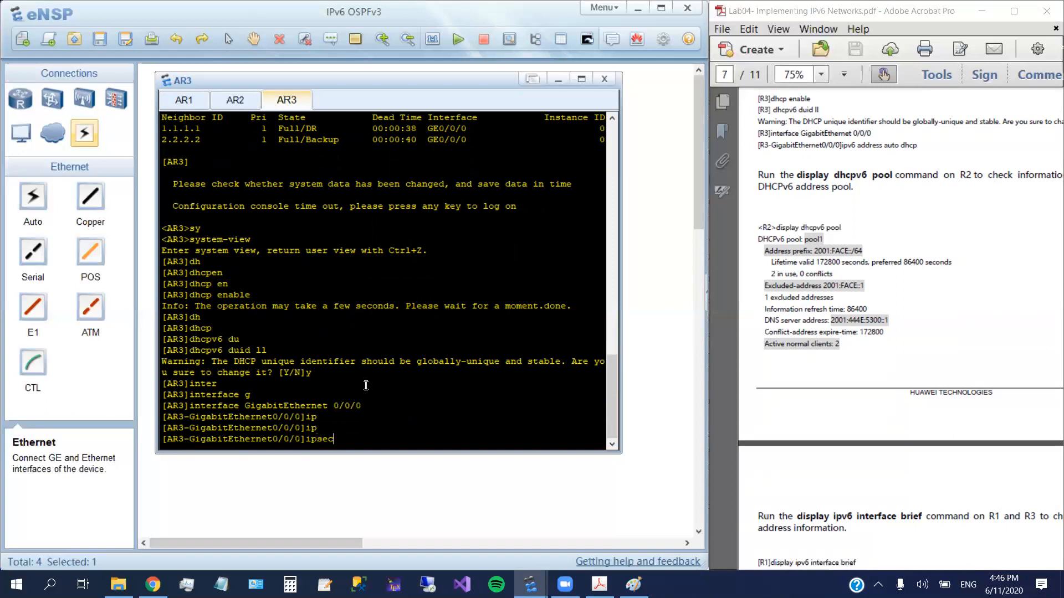
key(Tab)
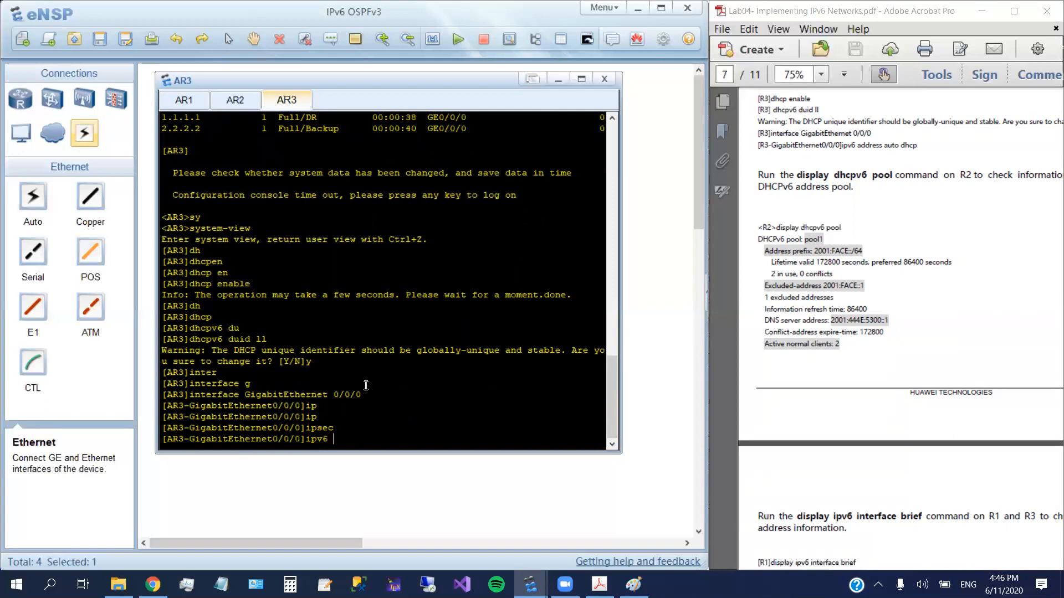
text(add)
key(Tab)
text(au)
key(Tab)
text(d)
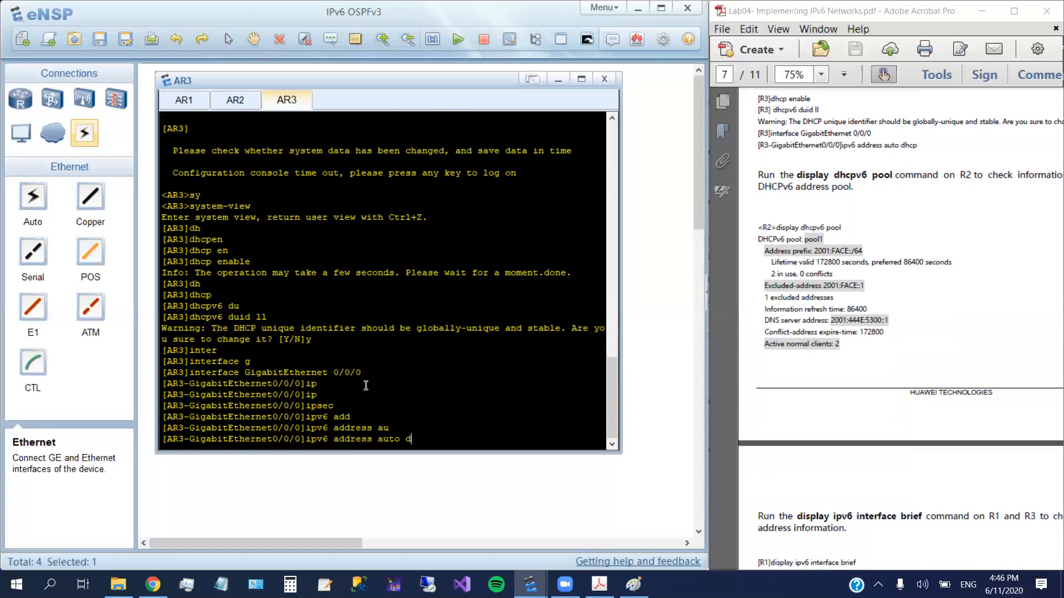
key(Tab)
key(Return)
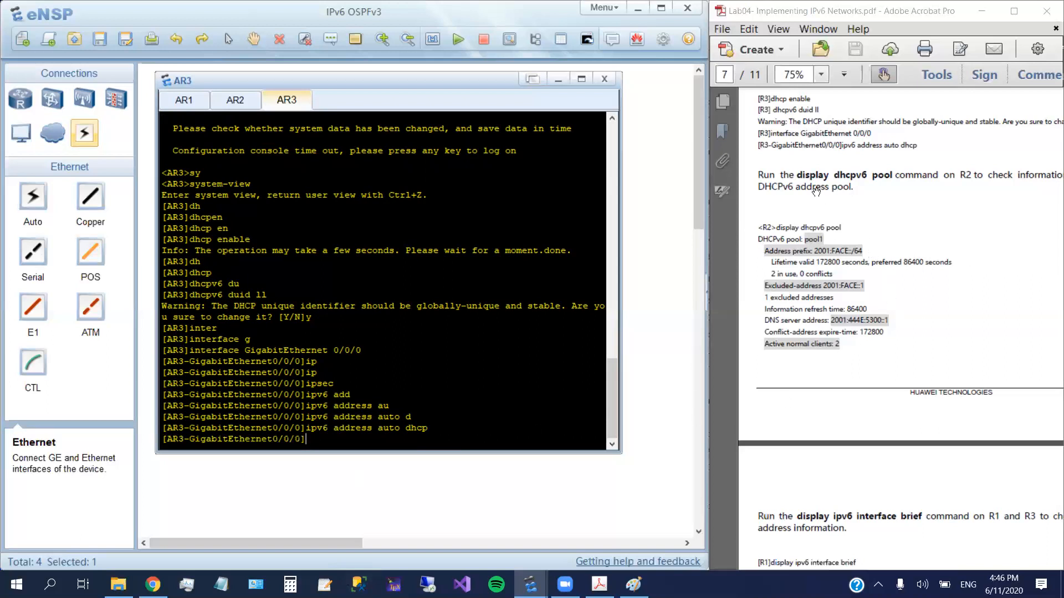
- Read the guide's display dhcpv6 pool instruction for R2, and log back on to AR2's console
drag(874, 217, 866, 185)
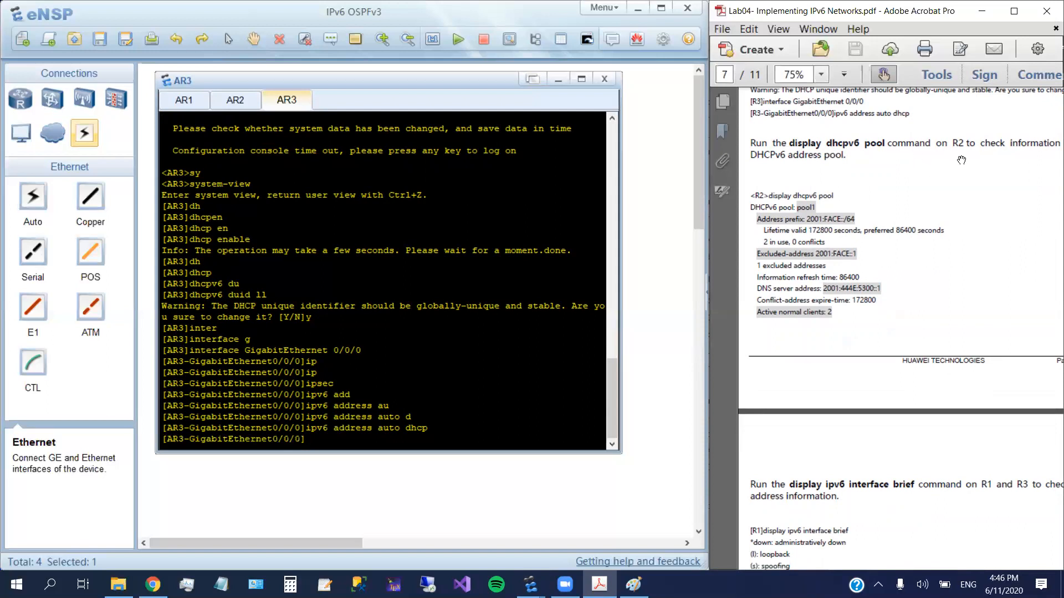
scroll(964, 166, right, 4)
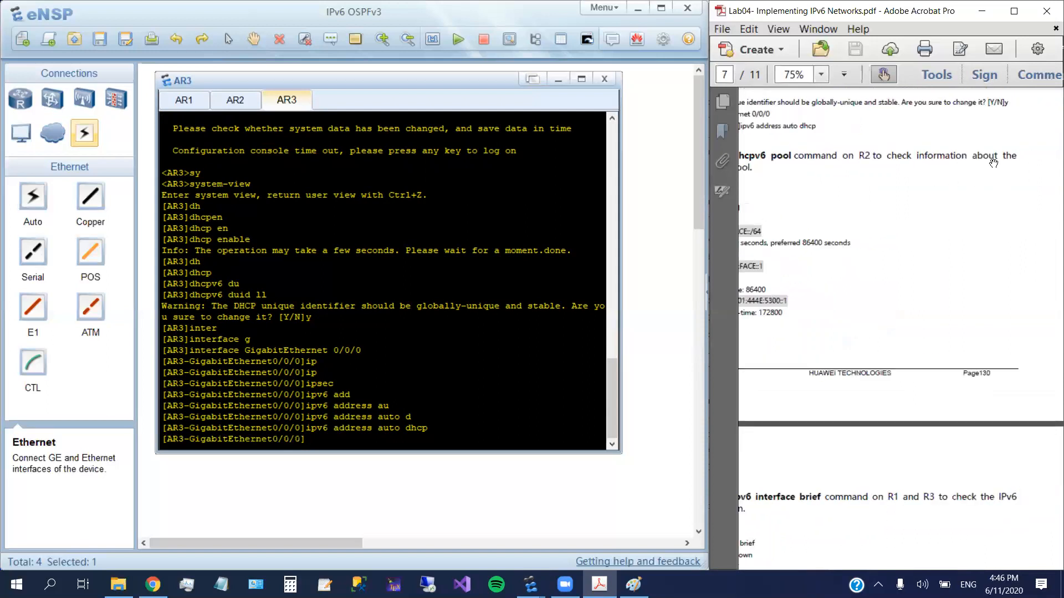
scroll(964, 200, left, 5)
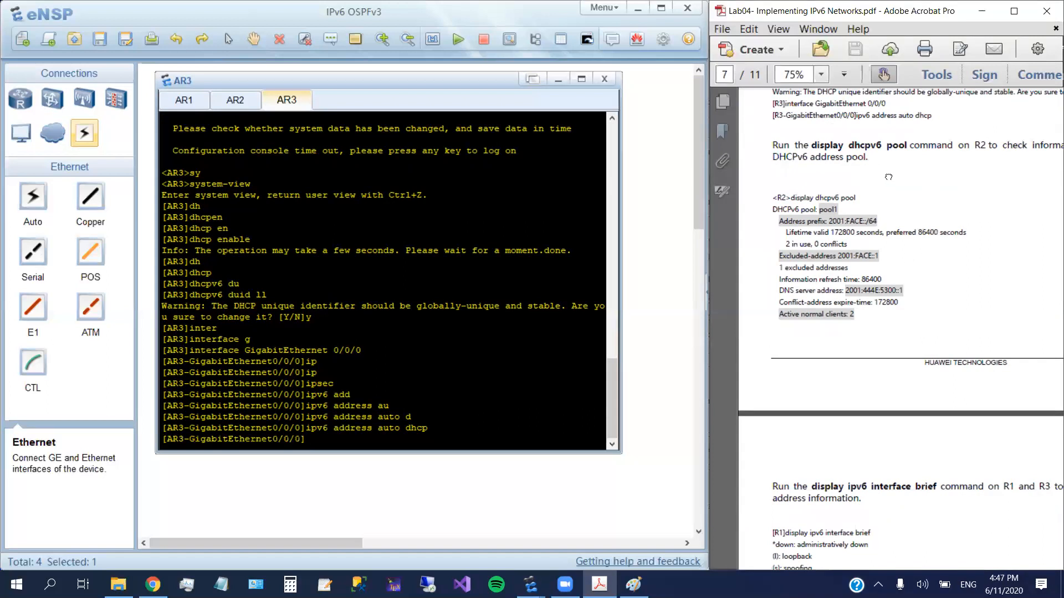
scroll(889, 177, down, 1)
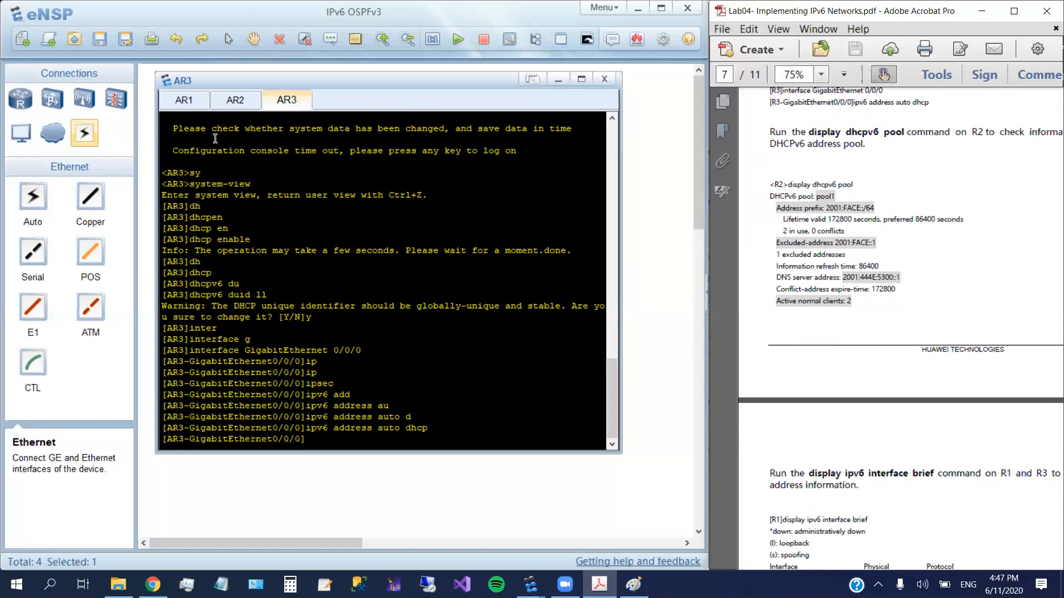
click(232, 104)
key(Return)
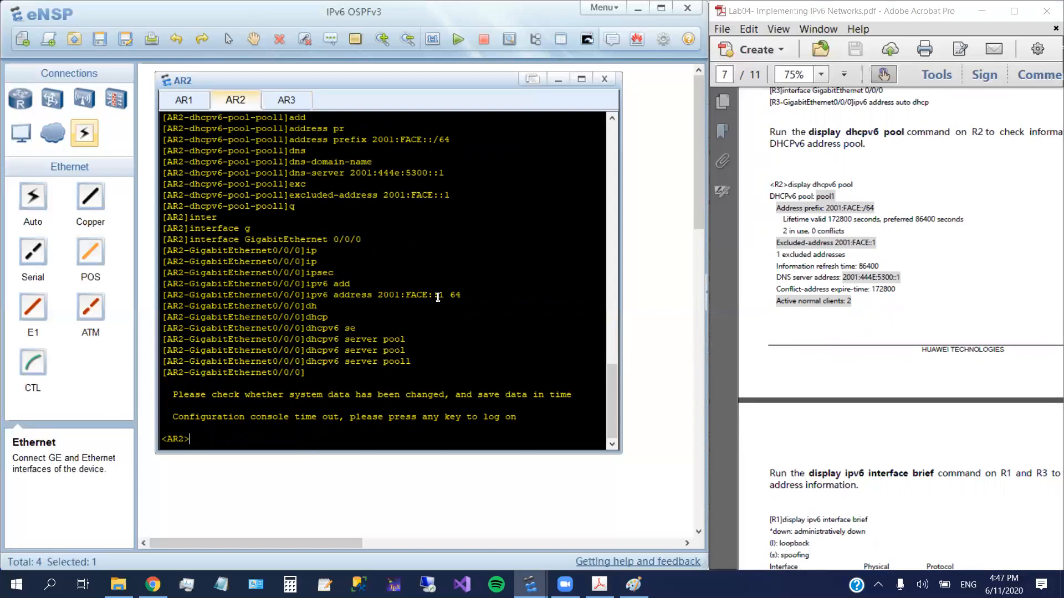
- Enter the system view on AR2 with system-view
text(y)
key(Tab)
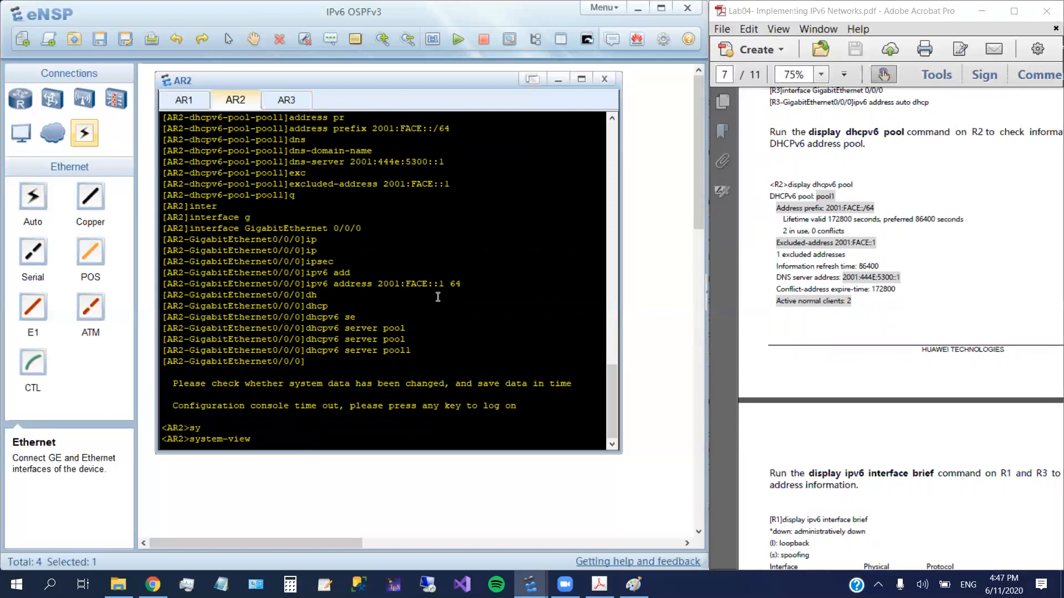
key(Return)
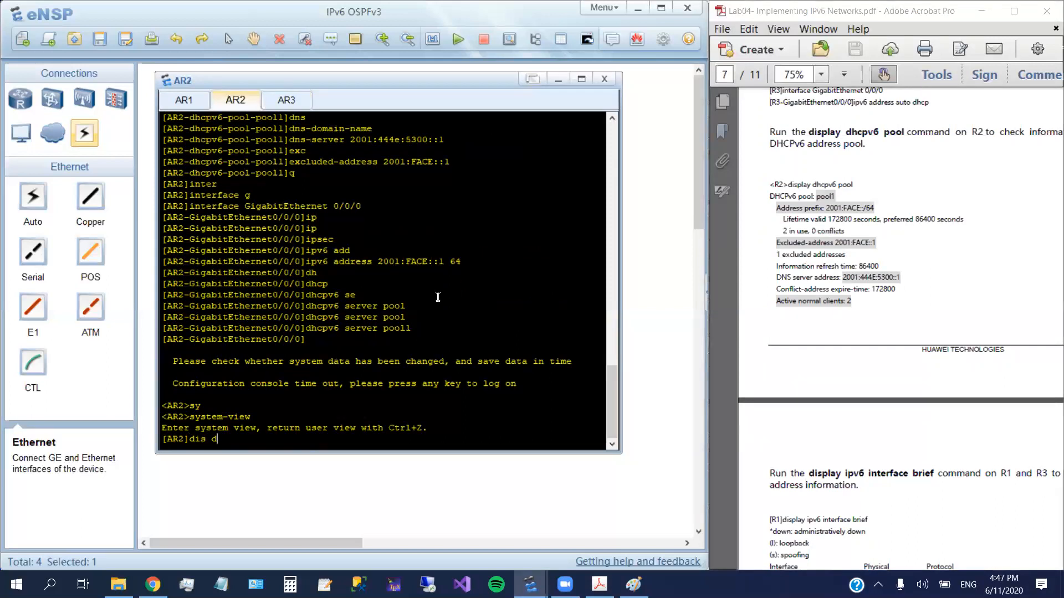
- Run dis dhcpv6 pool on AR2 to show the DHCPv6 address pool information
text(h)
key(Tab)
key(Tab)
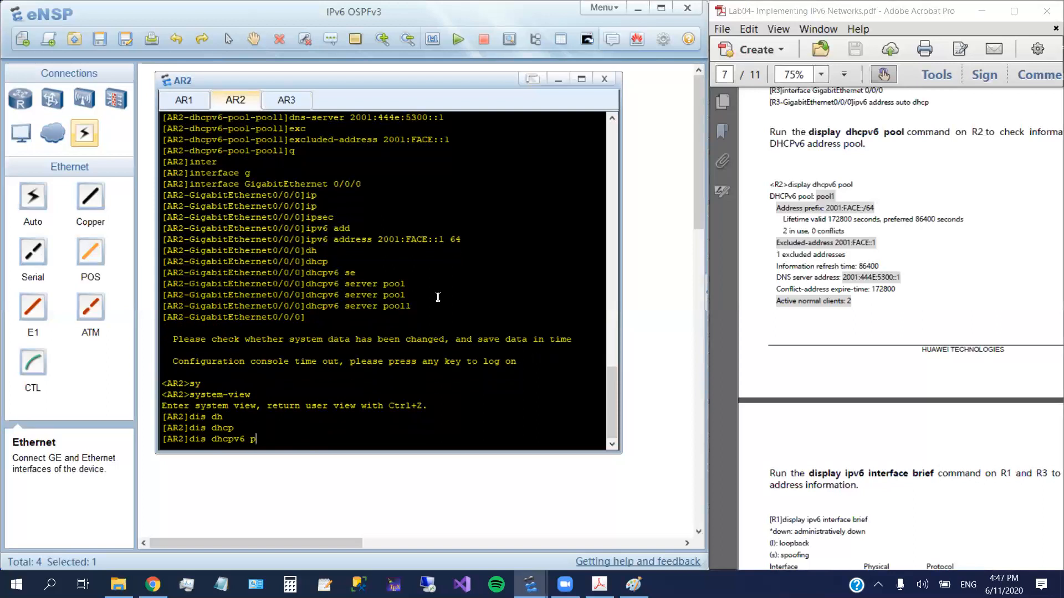
text(po)
key(Tab)
key(Return)
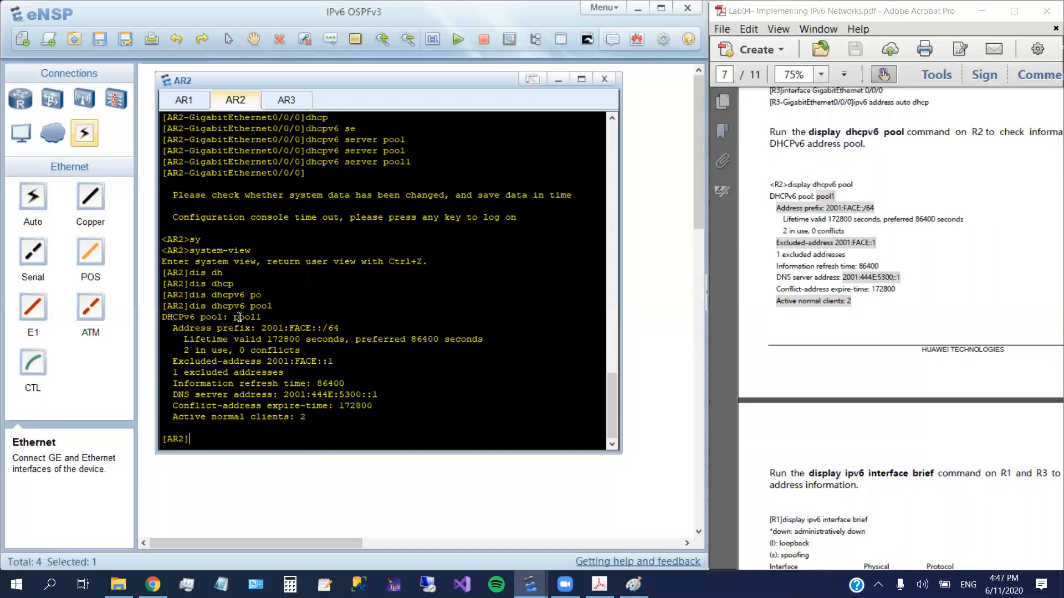
- Examine AR2's pool output: pool name, address prefix, lifetimes, addresses in use, excluded address, DNS server and active clients
drag(234, 317, 268, 320)
drag(262, 328, 341, 330)
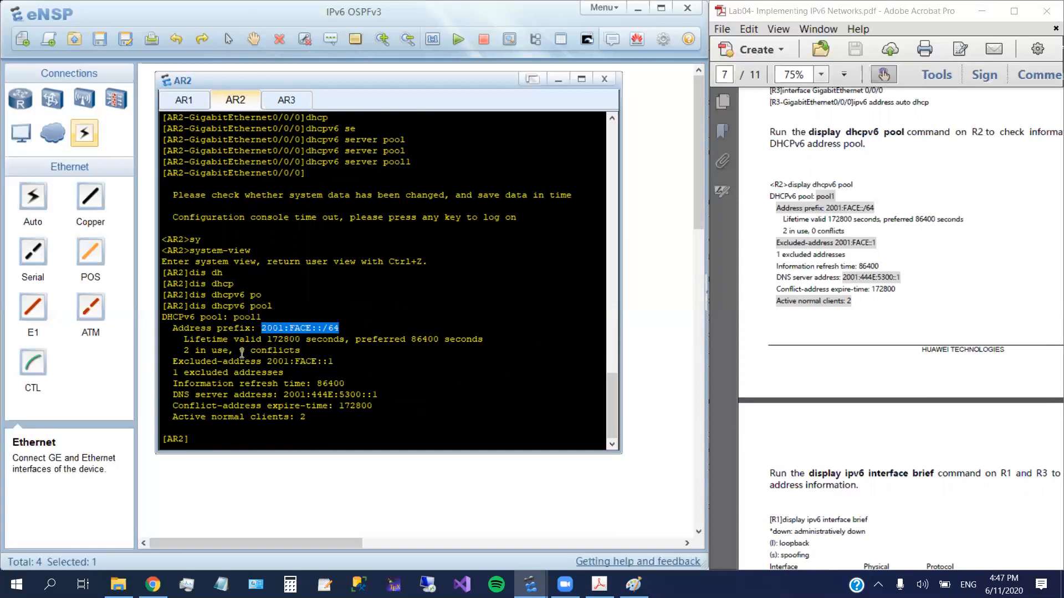
click(168, 363)
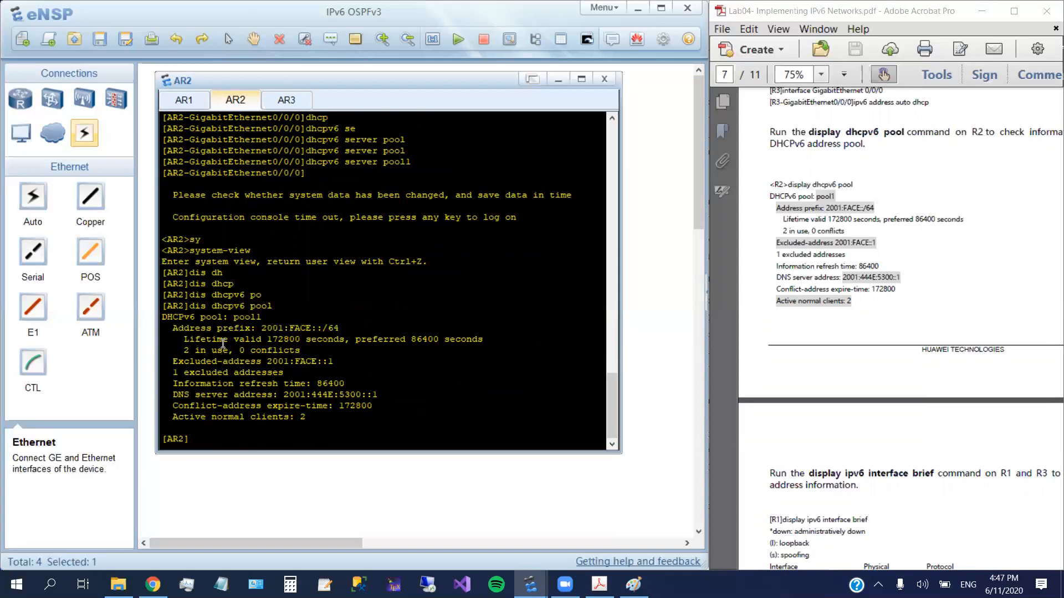
double_click(278, 340)
drag(268, 339, 306, 340)
drag(412, 339, 445, 339)
click(185, 353)
drag(188, 351, 193, 351)
drag(173, 363, 342, 363)
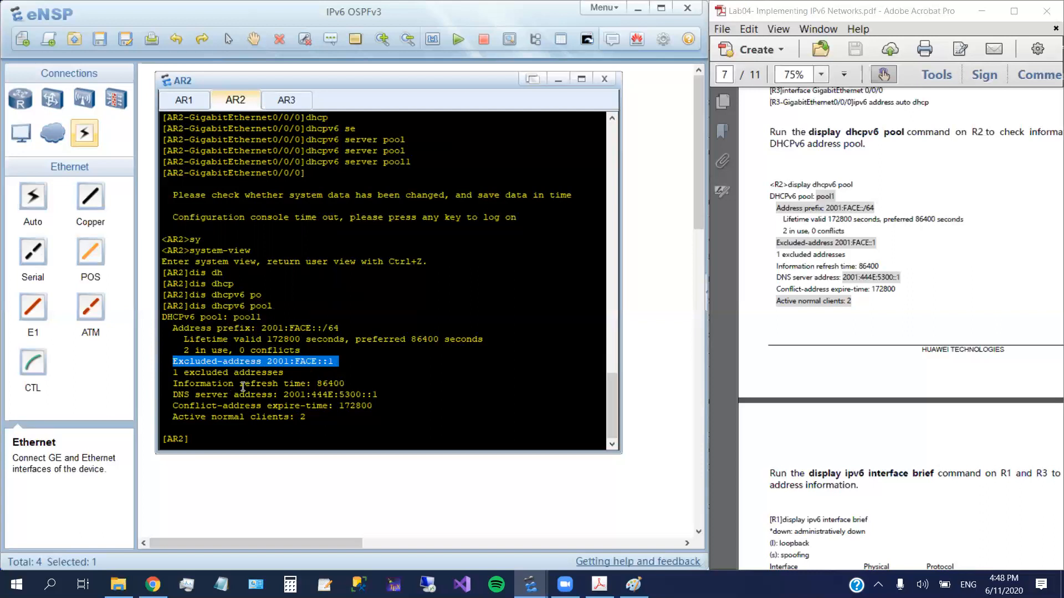
click(330, 384)
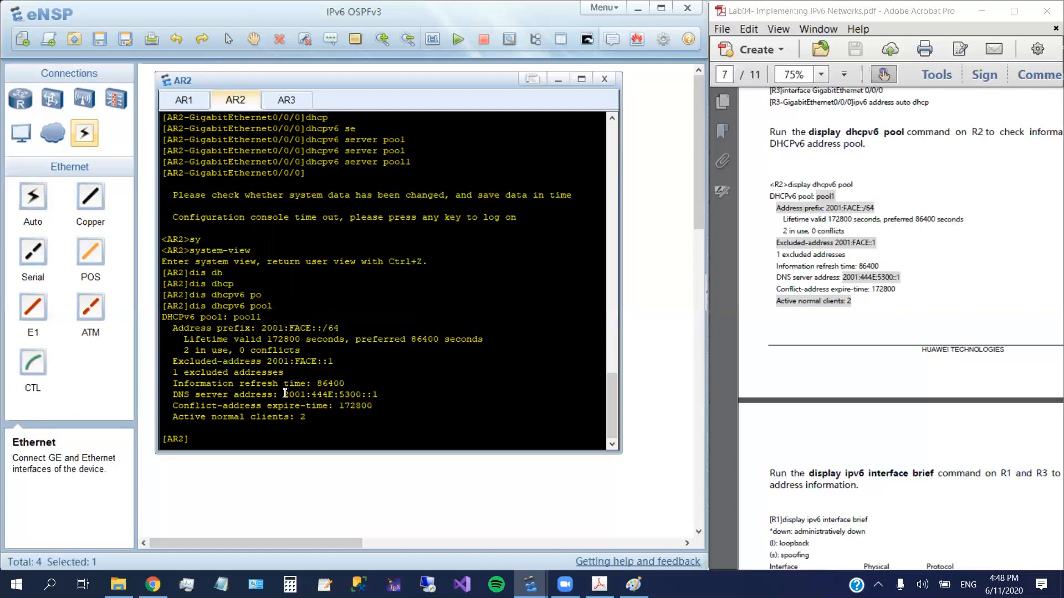
drag(283, 395, 384, 395)
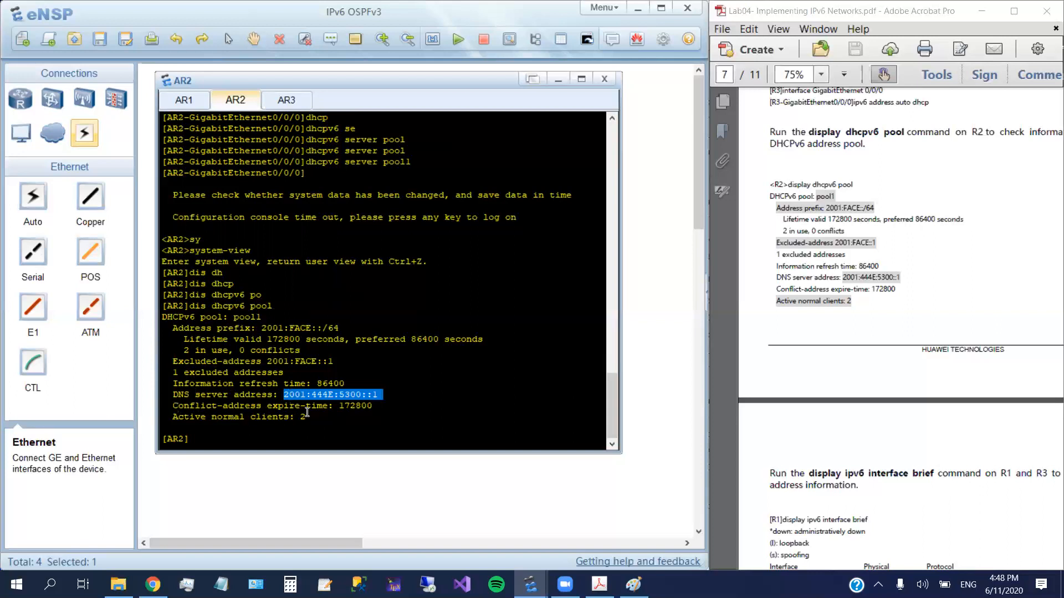
click(360, 408)
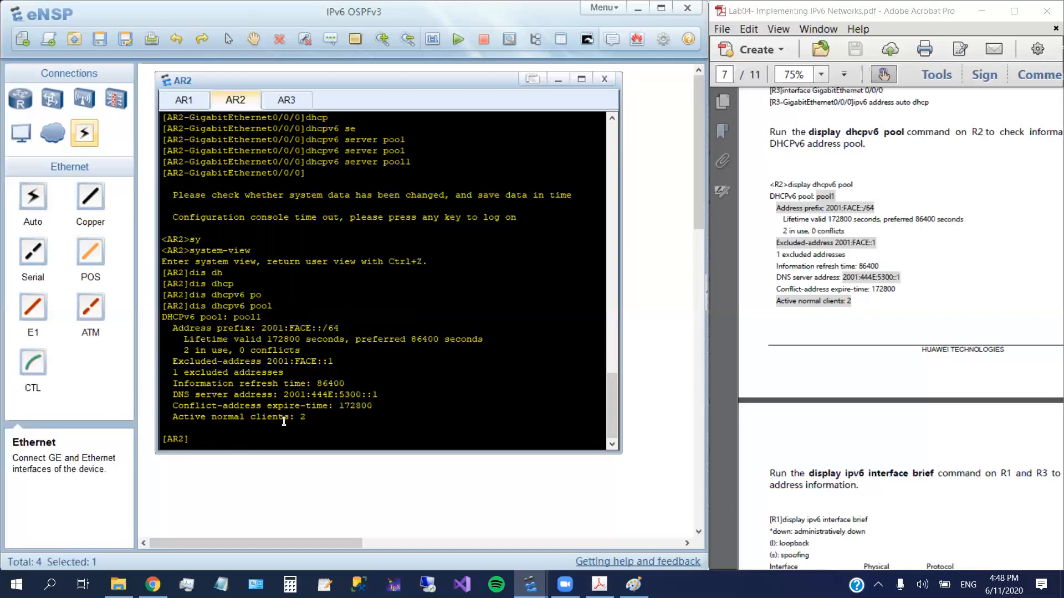
drag(295, 418, 305, 418)
- Find the guide's display ipv6 interface brief instruction for R1 and R3, and return AR1's console from GigabitEthernet 0/0/0 to the system view
click(948, 280)
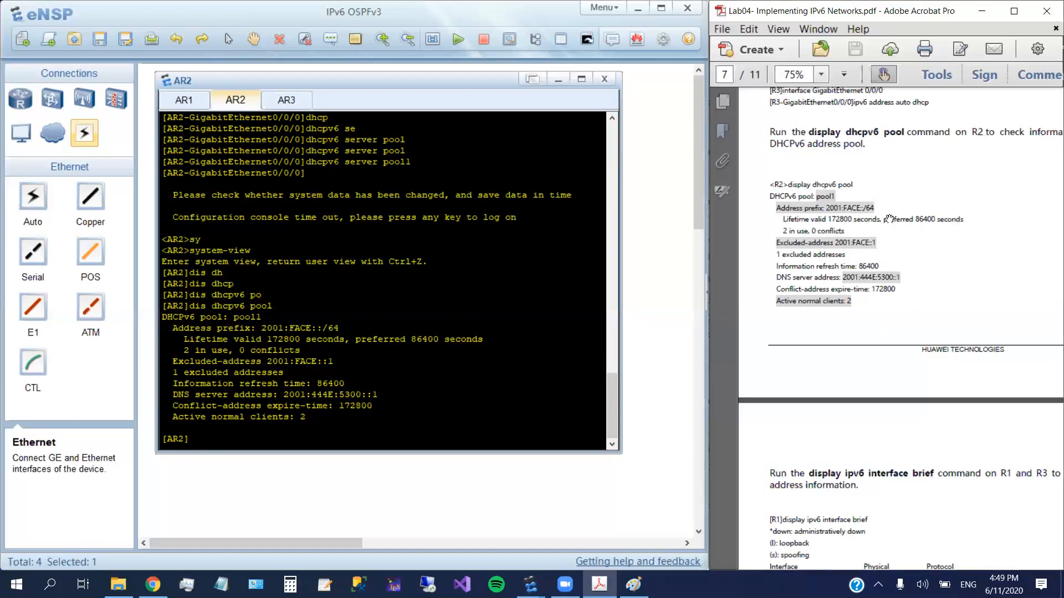
scroll(832, 423, down, 3)
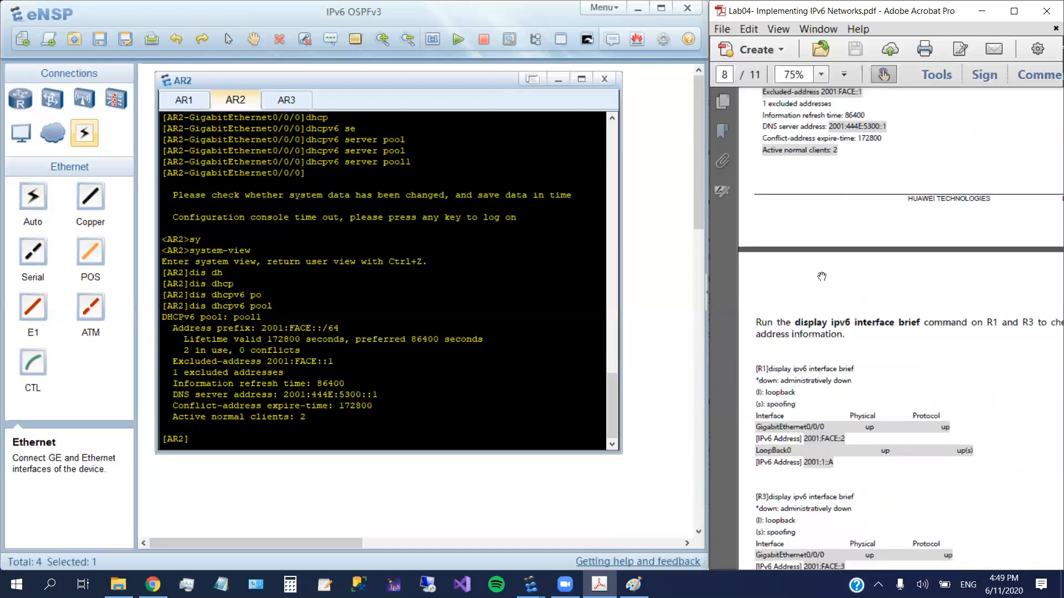
scroll(855, 294, down, 4)
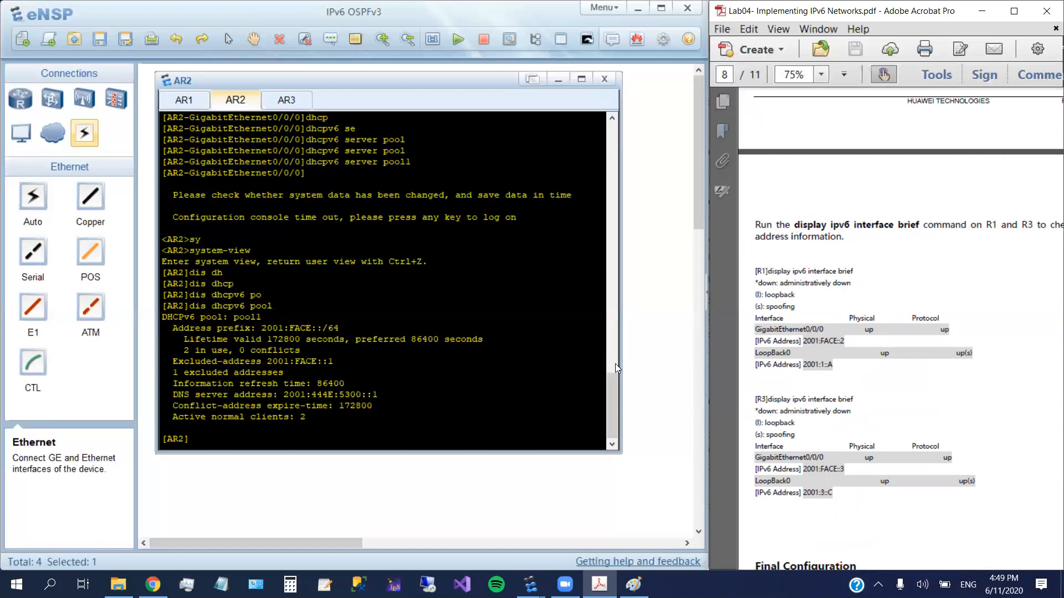
click(175, 98)
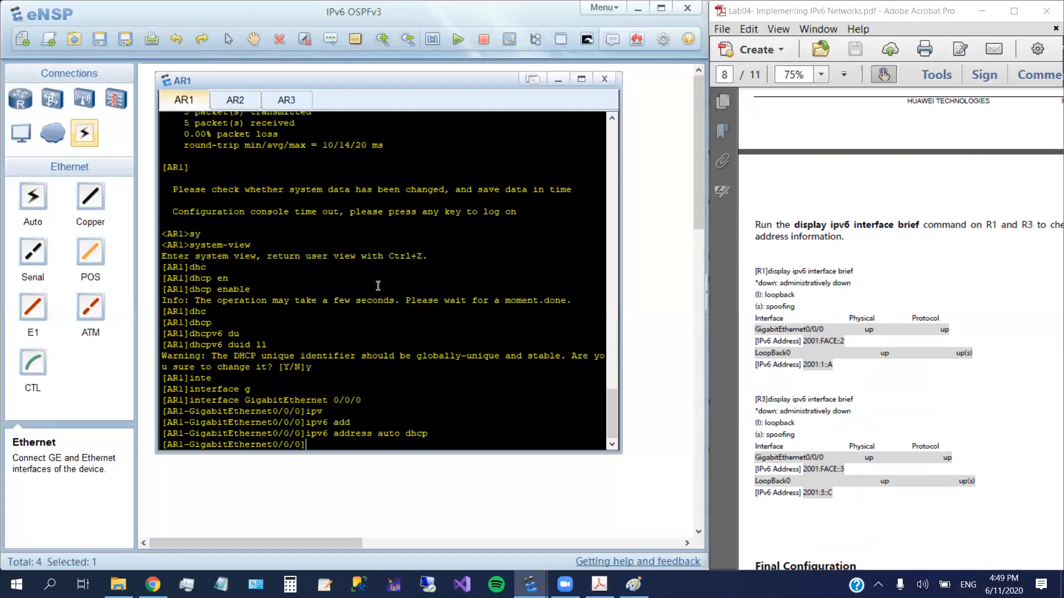
text(q)
key(Return)
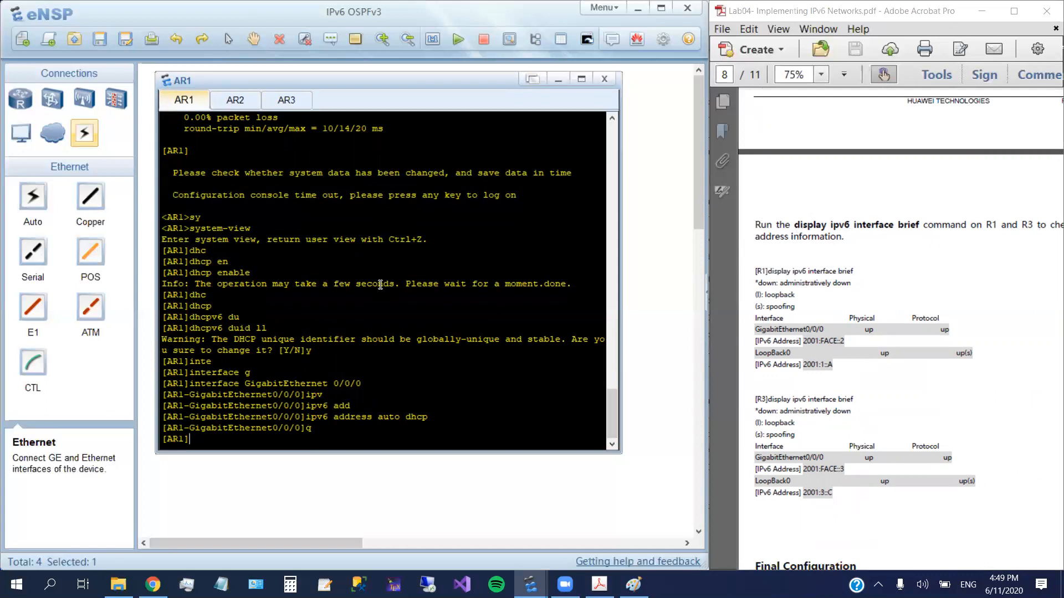
- Run dis ipv6 interface brief on AR1 to show its interface address information
text(dis ipv)
key(Tab)
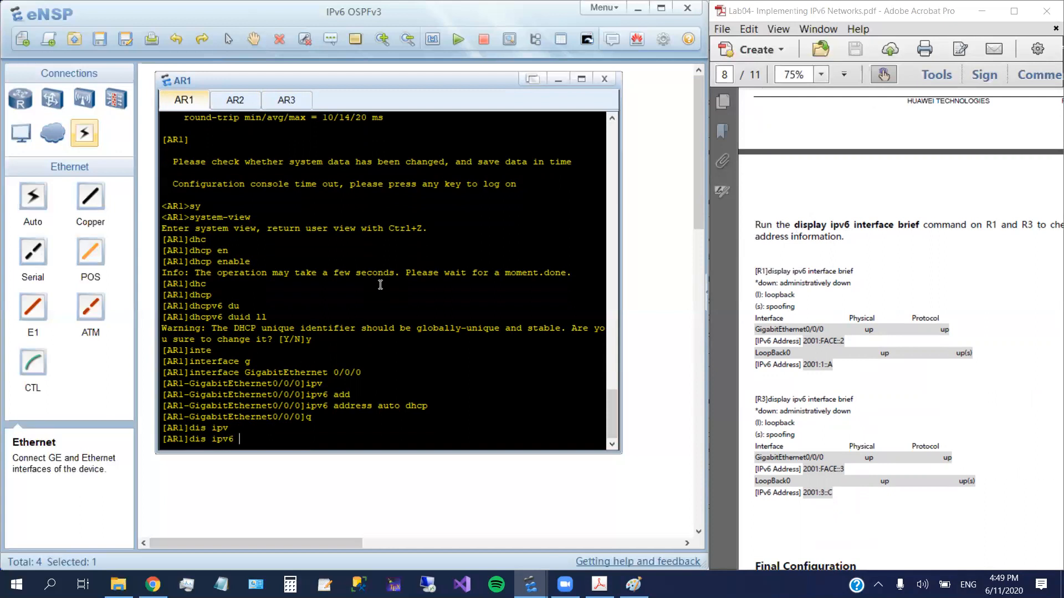
text(int)
key(Tab)
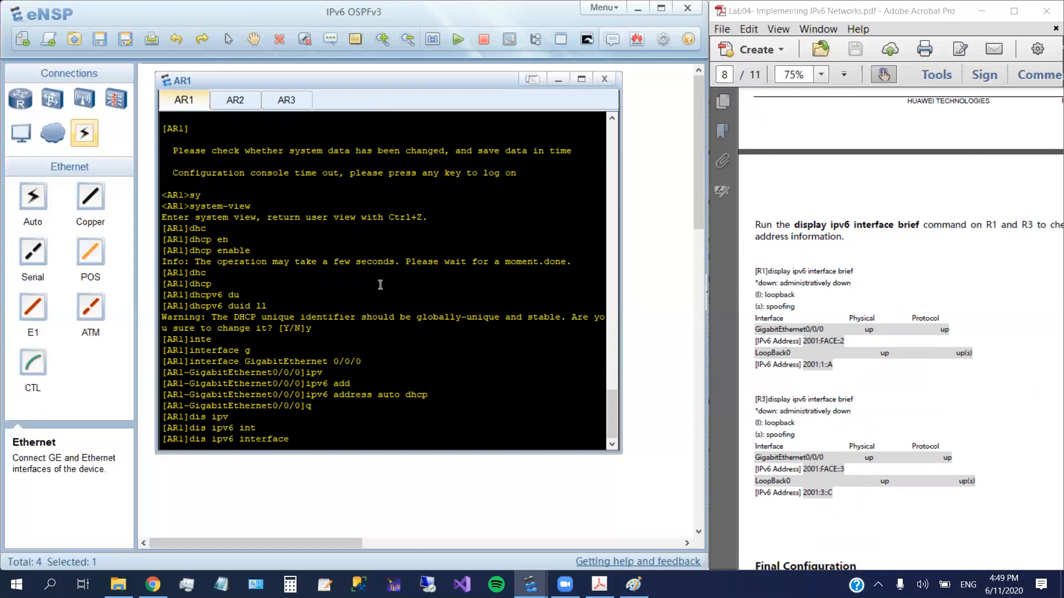
text(br)
key(Tab)
key(Return)
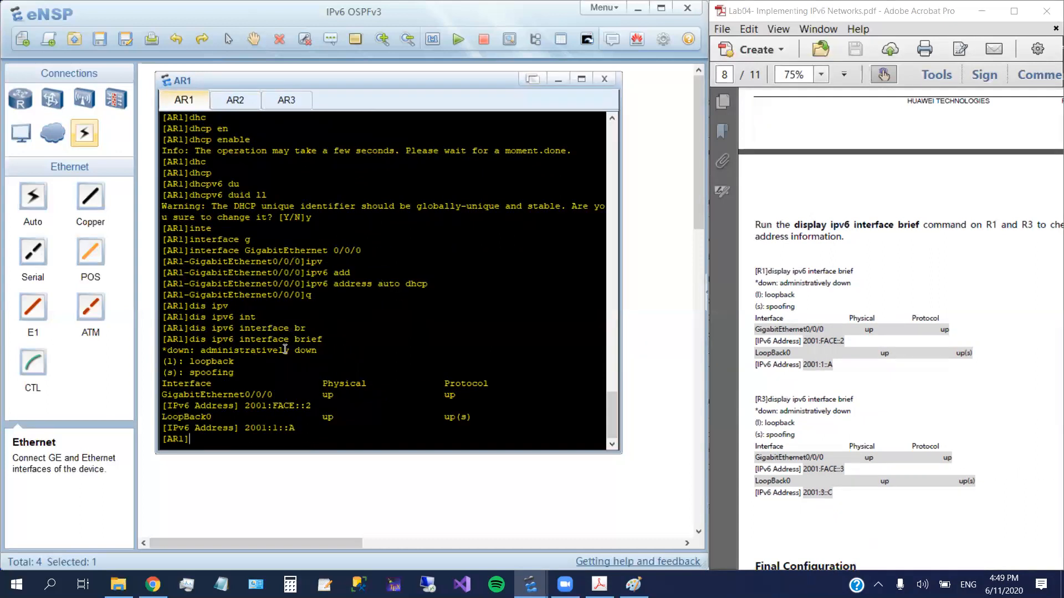
- Compare AR1's GigabitEthernet0/0/0 and LoopBack0 IPv6 addresses with the guide's R1 output and AR2's pool information
drag(189, 339, 328, 336)
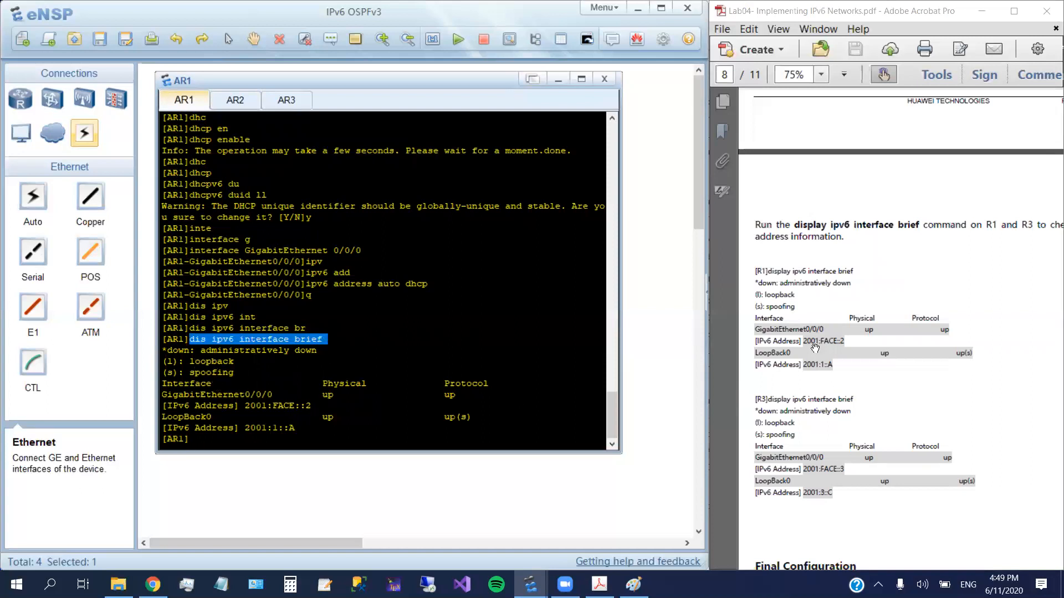
drag(803, 304, 801, 234)
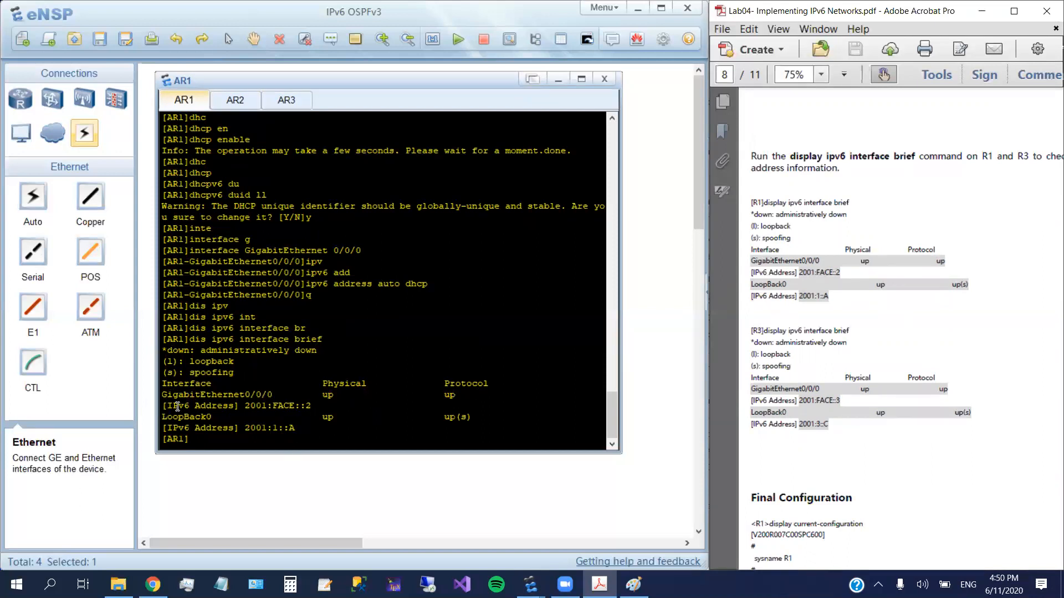
click(246, 406)
mouse_move(306, 407)
mouse_down()
mouse_move(247, 407)
mouse_move(311, 406)
mouse_up()
click(289, 411)
click(235, 100)
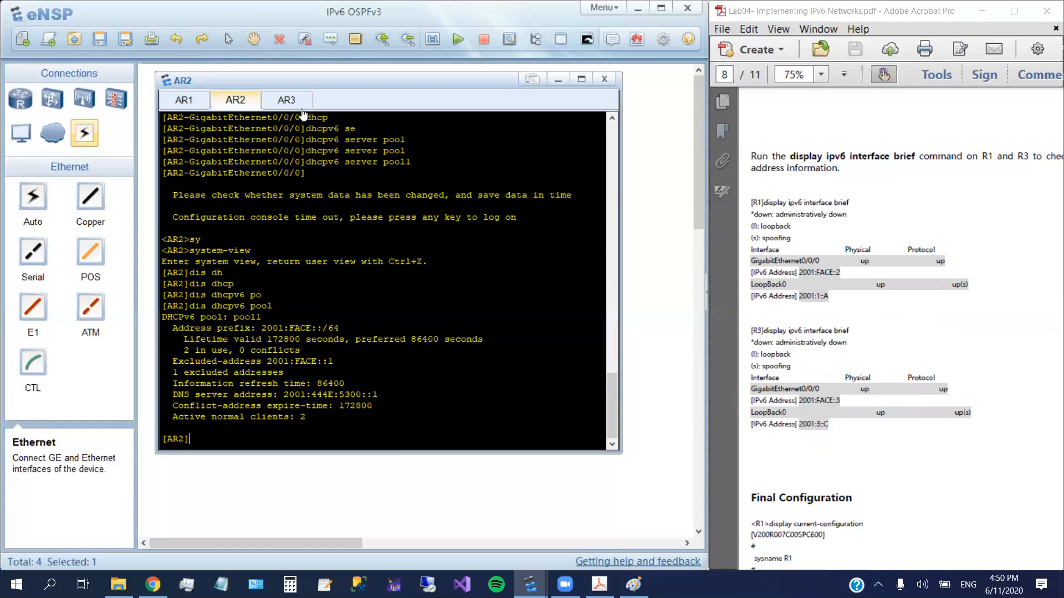
click(184, 100)
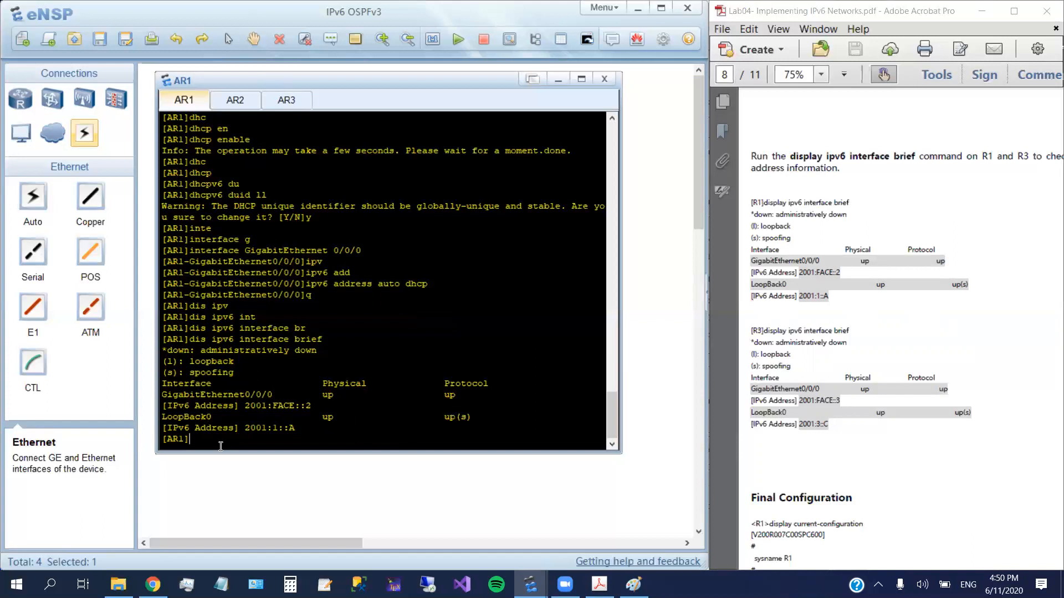
drag(298, 428, 300, 430)
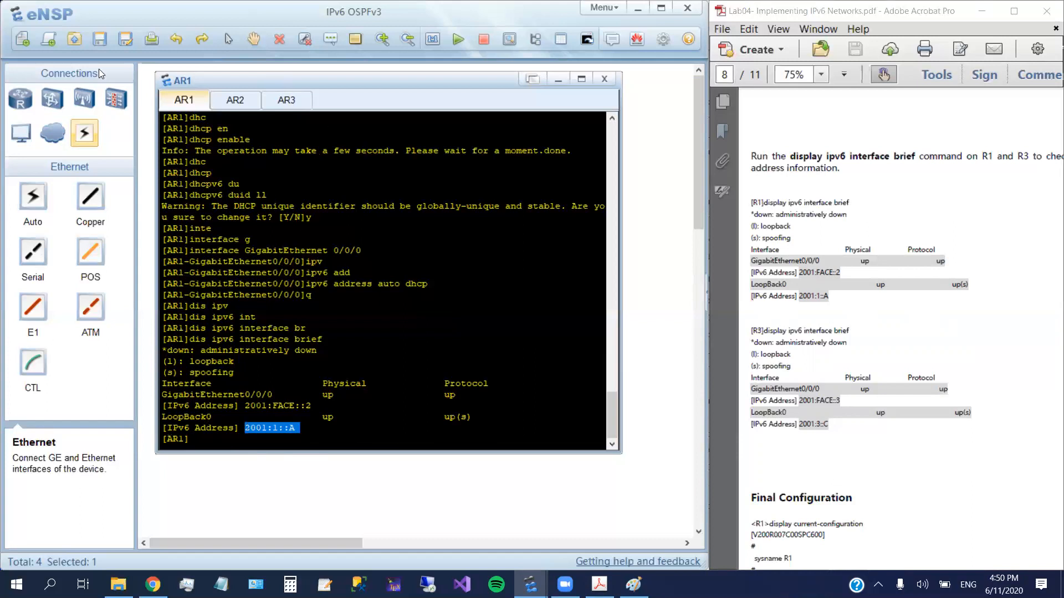
- Switch to AR3's console and leave the GigabitEthernet 0/0/0 interface view for the system view
click(283, 97)
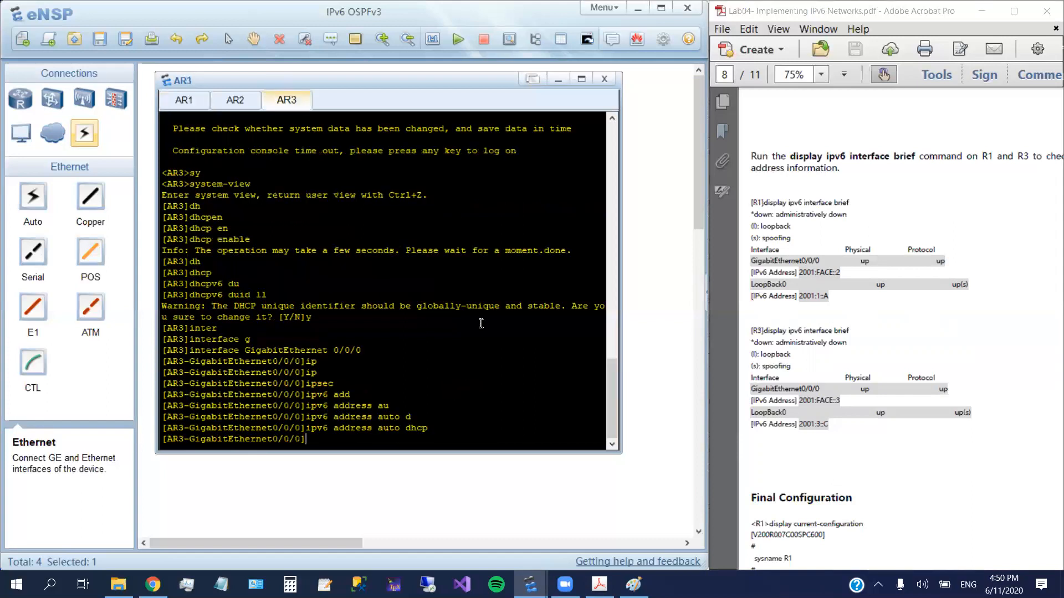
text(q)
key(Return)
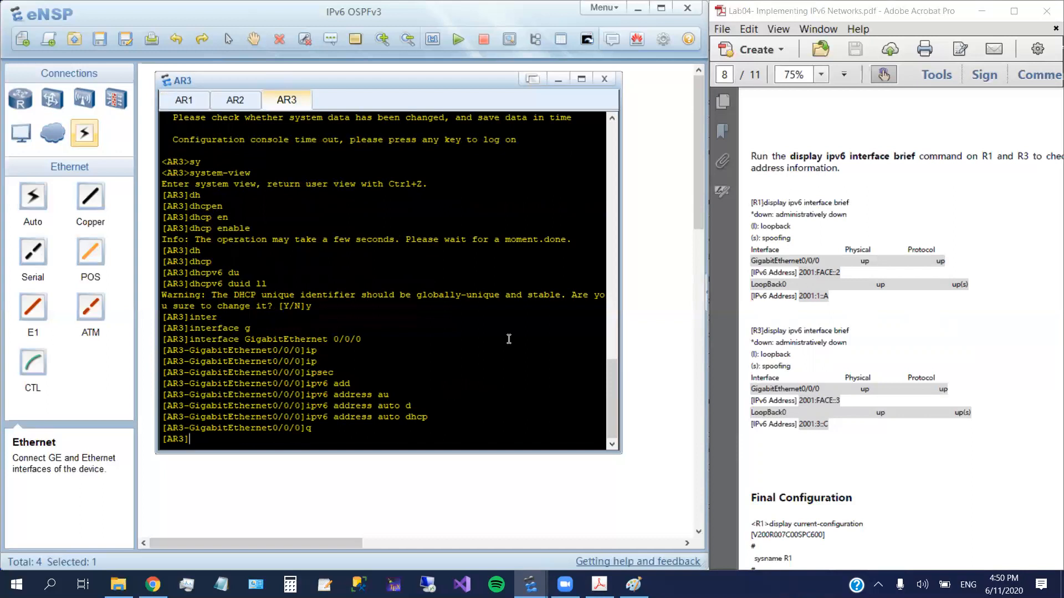
- Run dis ipv6 interface brief on AR3 to show its interface address information
text(dis ip)
key(Tab)
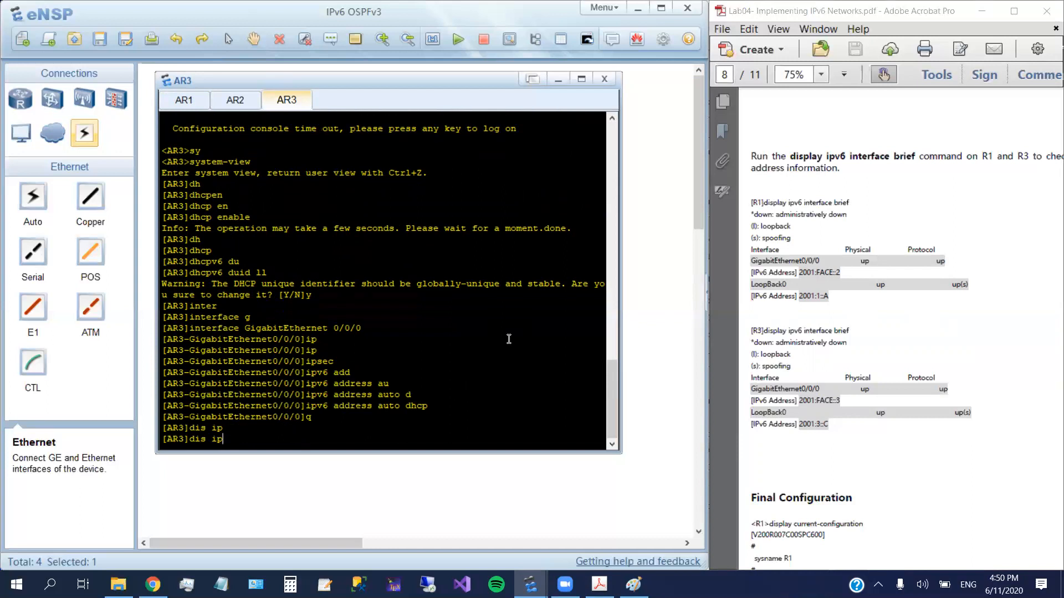
key(Tab)
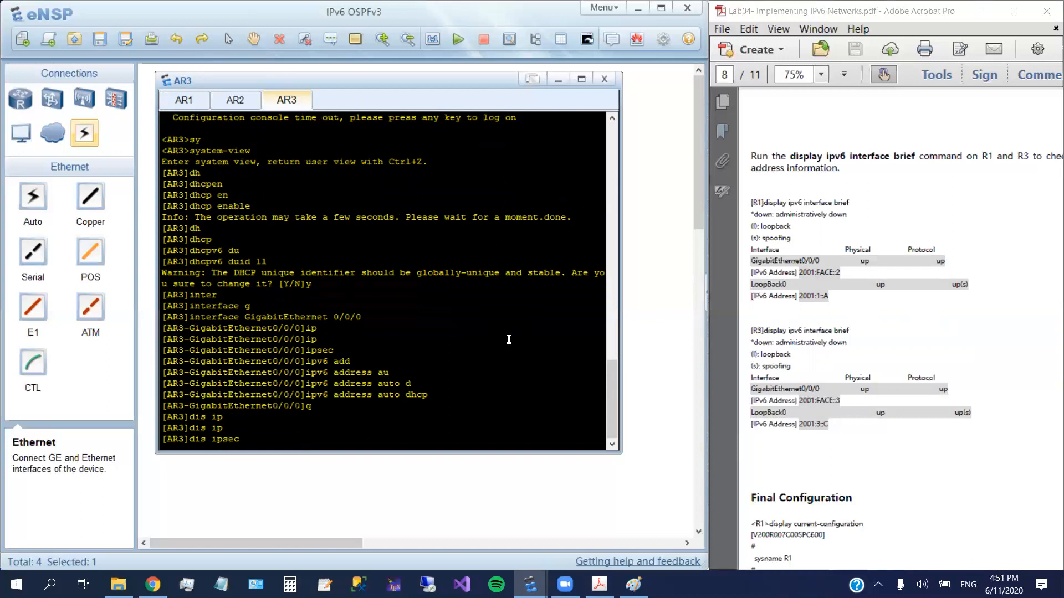
key(Tab)
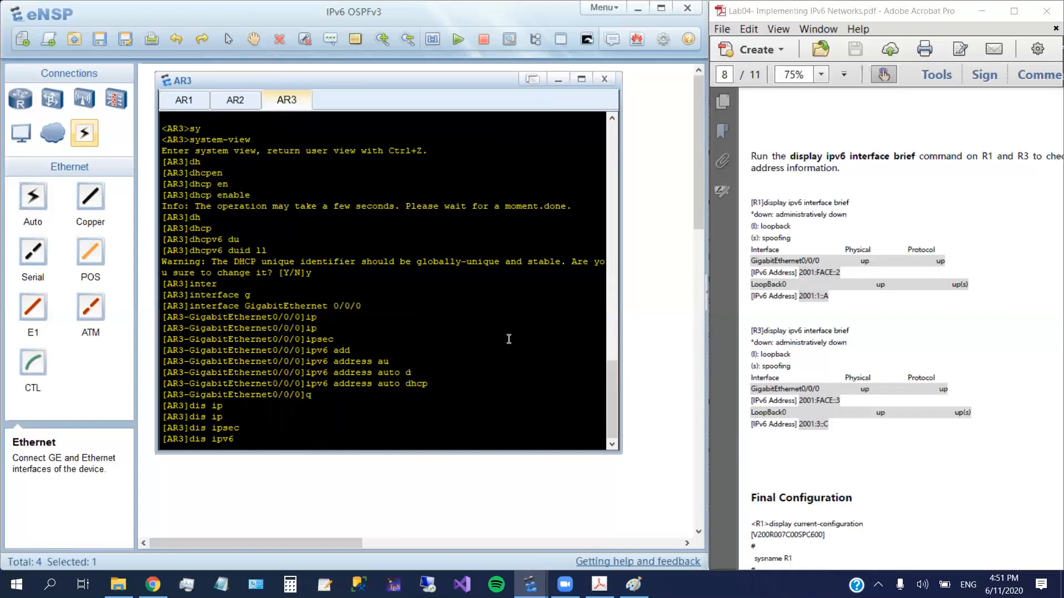
text(int)
key(Tab)
text(b)
key(Tab)
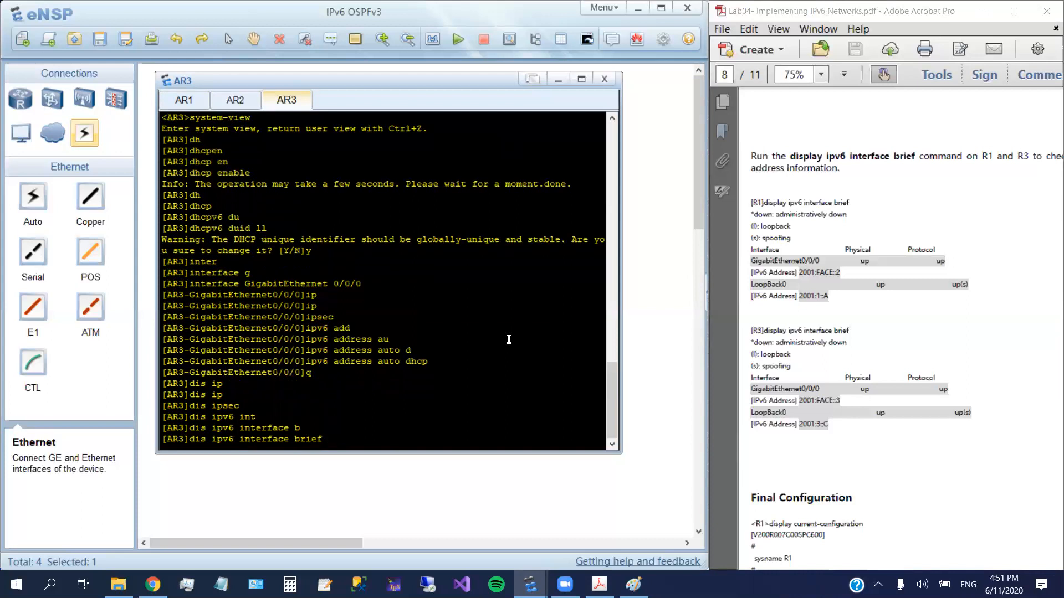
key(Return)
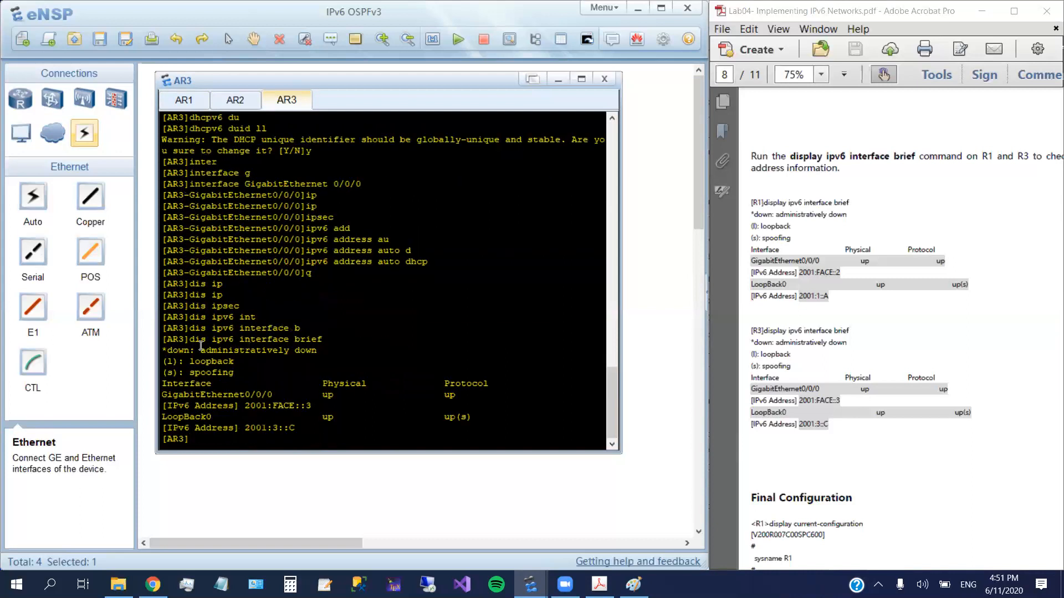
- Examine the IPv6 addresses of AR3's GigabitEthernet0/0/0 and LoopBack0 in the interface summary
drag(166, 353, 247, 380)
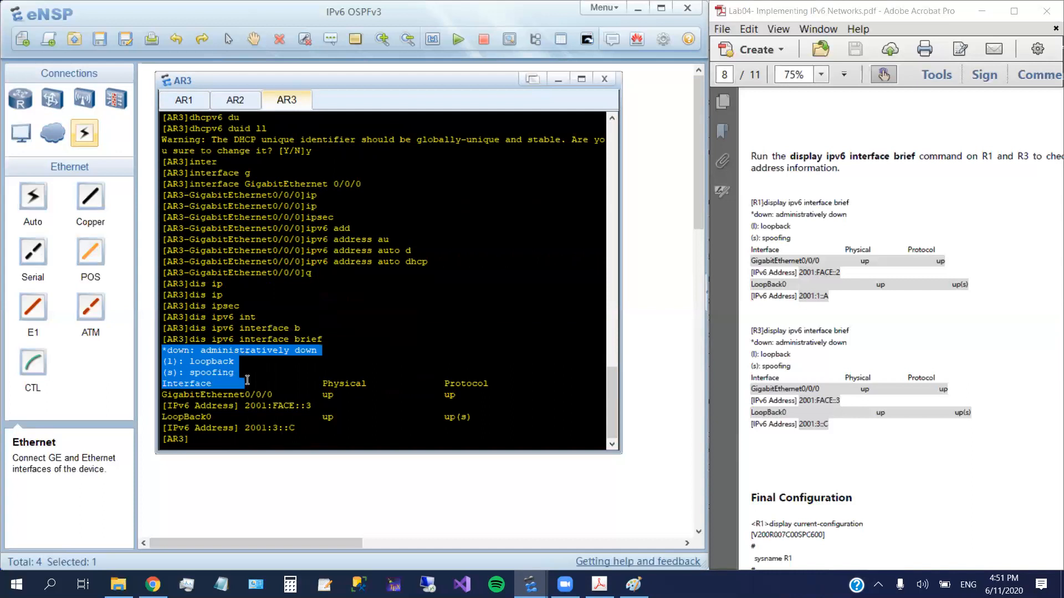
click(248, 383)
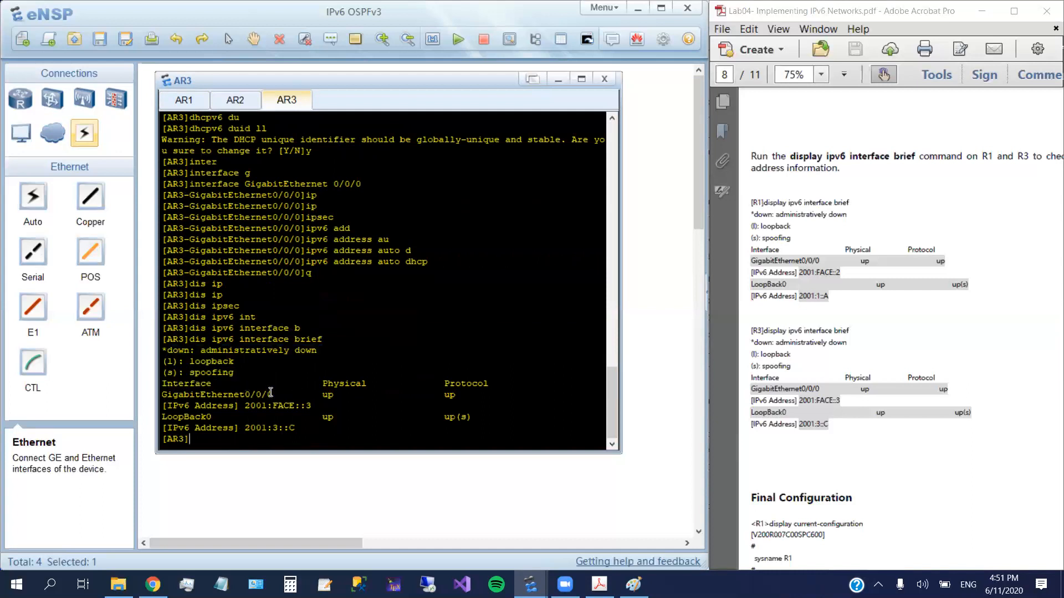
drag(169, 407, 313, 405)
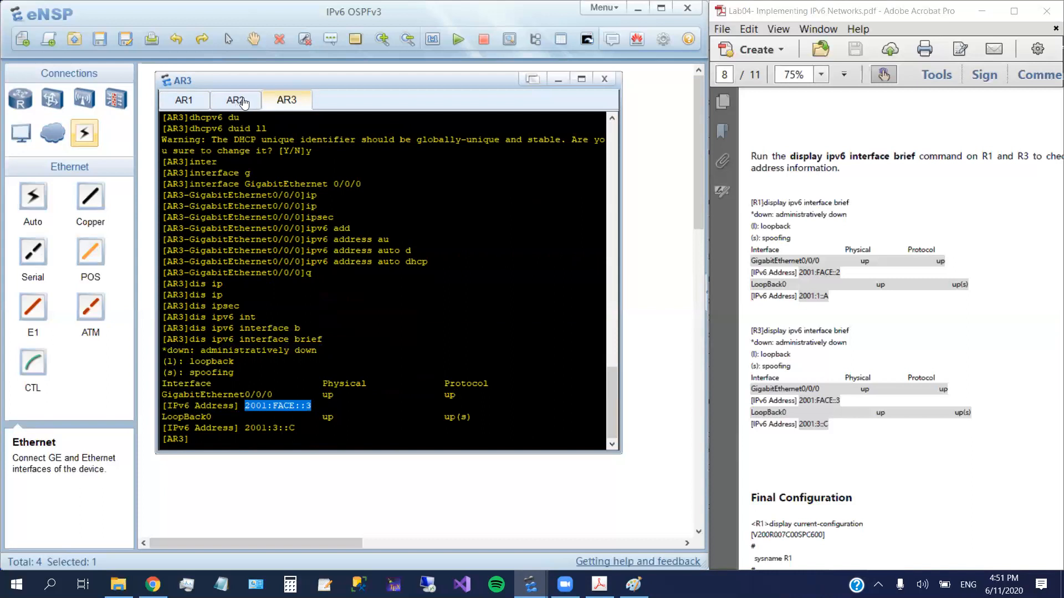
click(307, 406)
drag(305, 406, 311, 408)
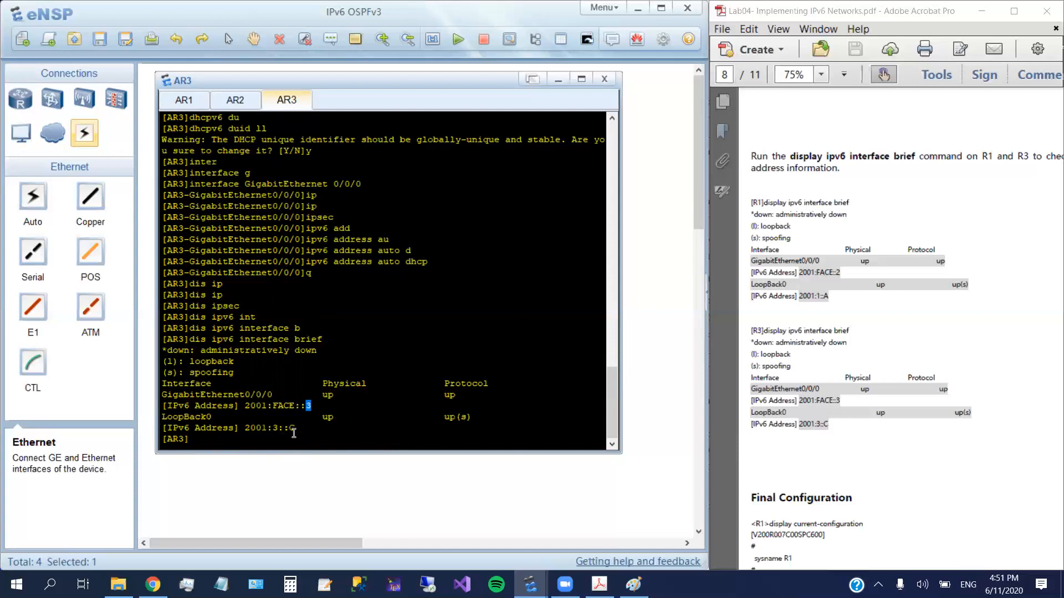
drag(296, 430, 246, 431)
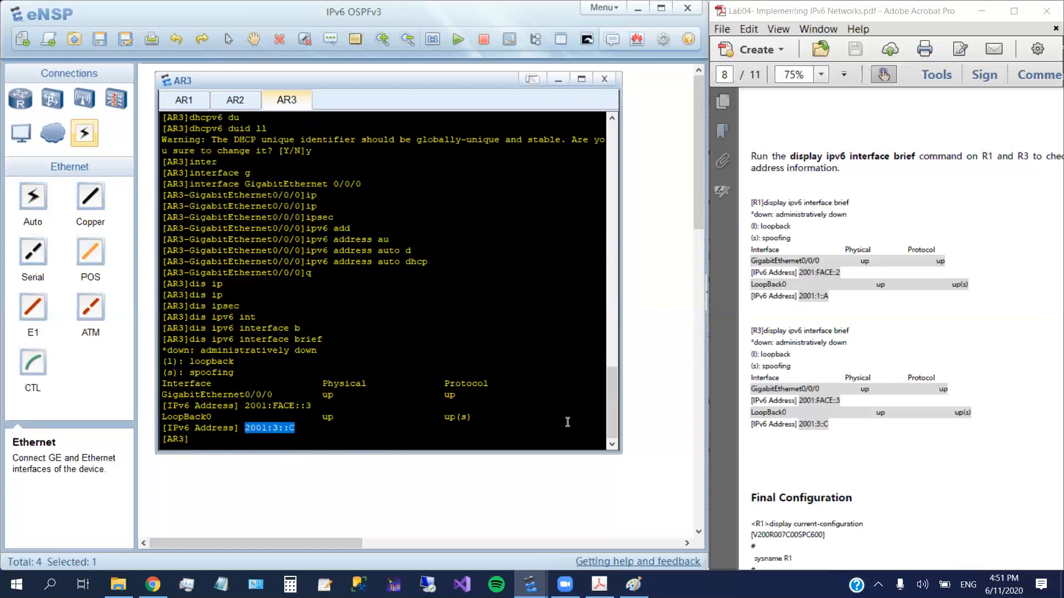
- Read ahead in the lab guide to the Final Configuration section and return to AR1's console
click(974, 401)
scroll(992, 413, down, 5)
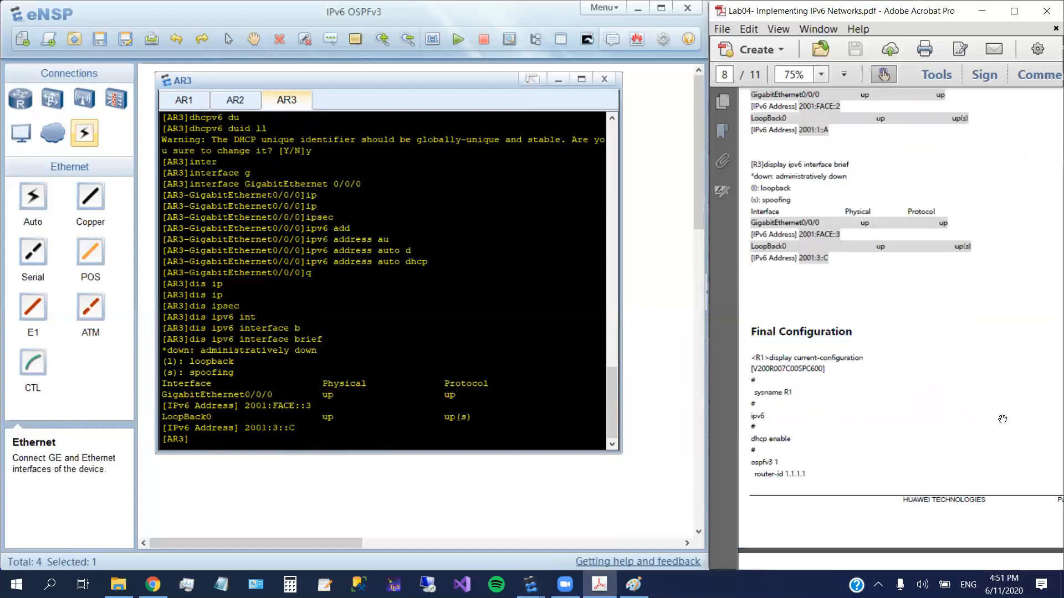
scroll(942, 410, down, 2)
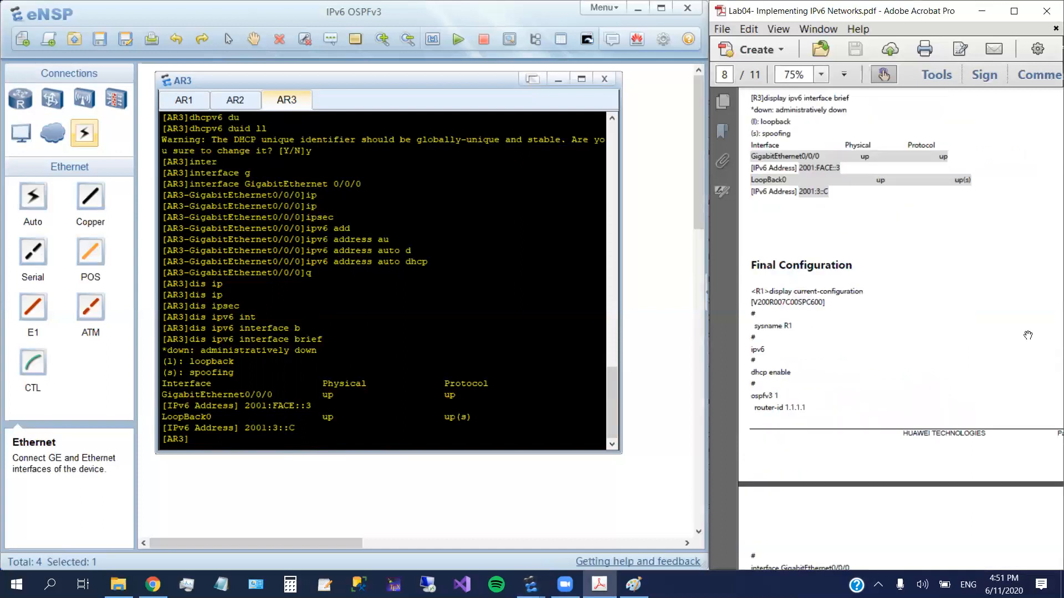
click(191, 103)
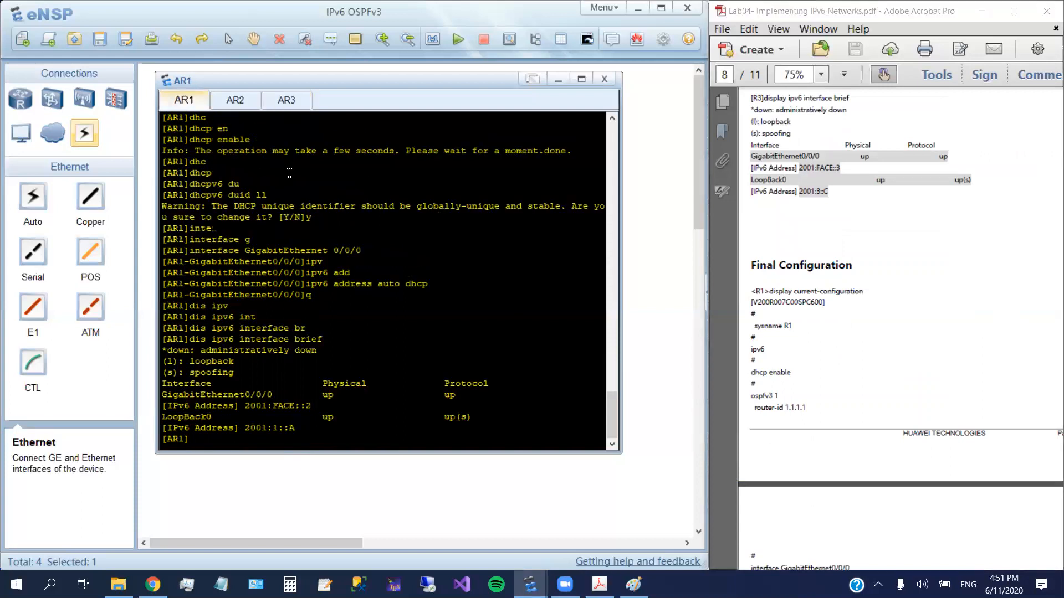
key(Up)
key(Up)
key(Up)
key(Up)
key(Up)
key(Up)
key(Up)
key(BackSpace)
key(BackSpace)
key(BackSpace)
key(BackSpace)
key(BackSpace)
key(BackSpace)
key(BackSpace)
key(BackSpace)
key(BackSpace)
key(BackSpace)
key(BackSpace)
- Try to ping IPv6 address 2001:FACE::2 from AR1 with GigabitEthernet 0/0/0 specified as the outgoing interface
text(pin)
key(Tab)
text(ip)
key(Tab)
key(Tab)
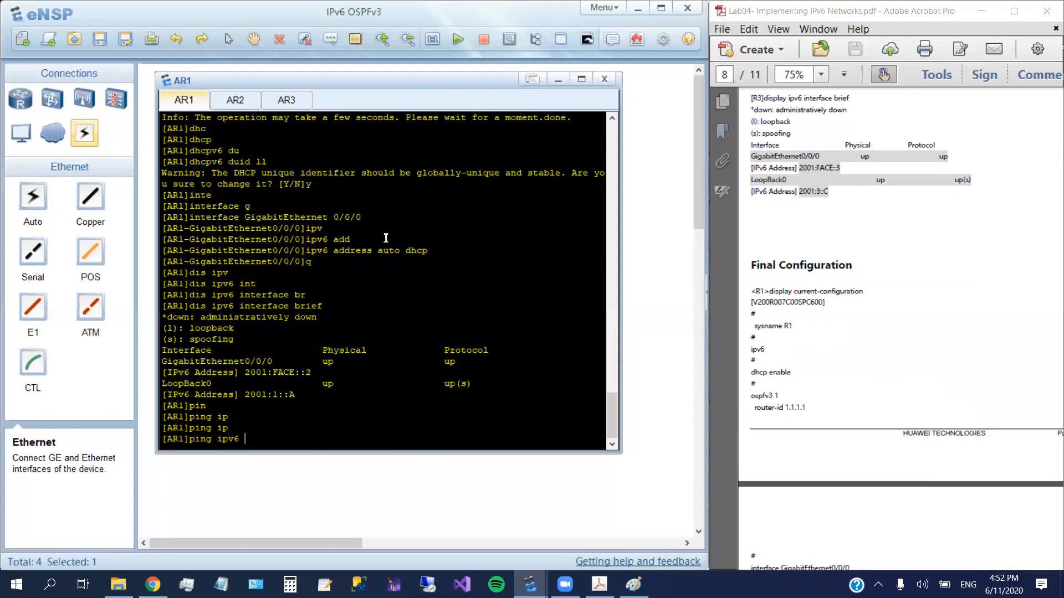
text(2001:FACE::2)
text(-i g)
key(Tab)
text(0/0/0)
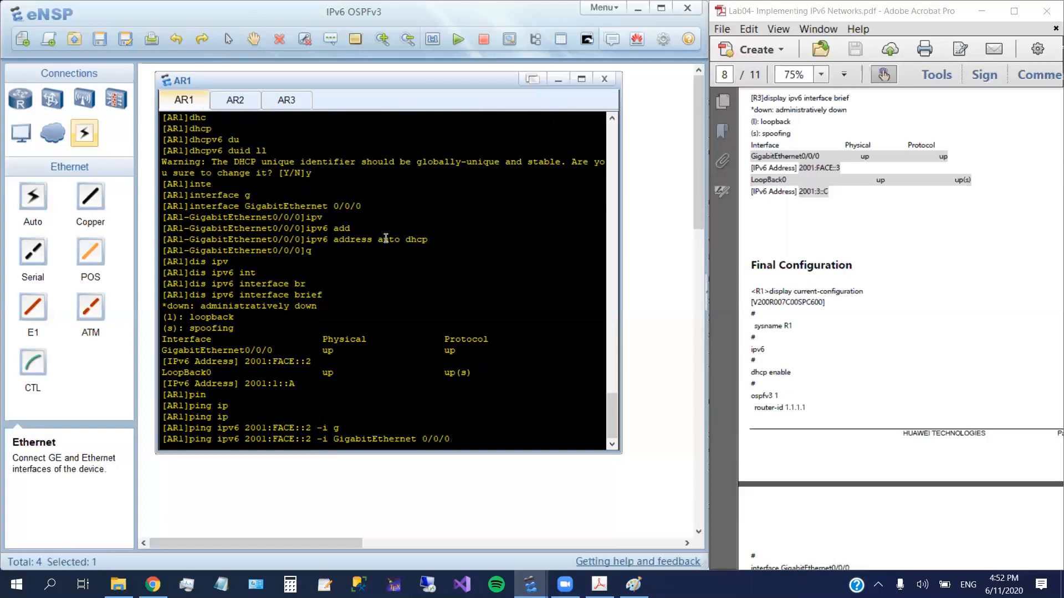
key(Return)
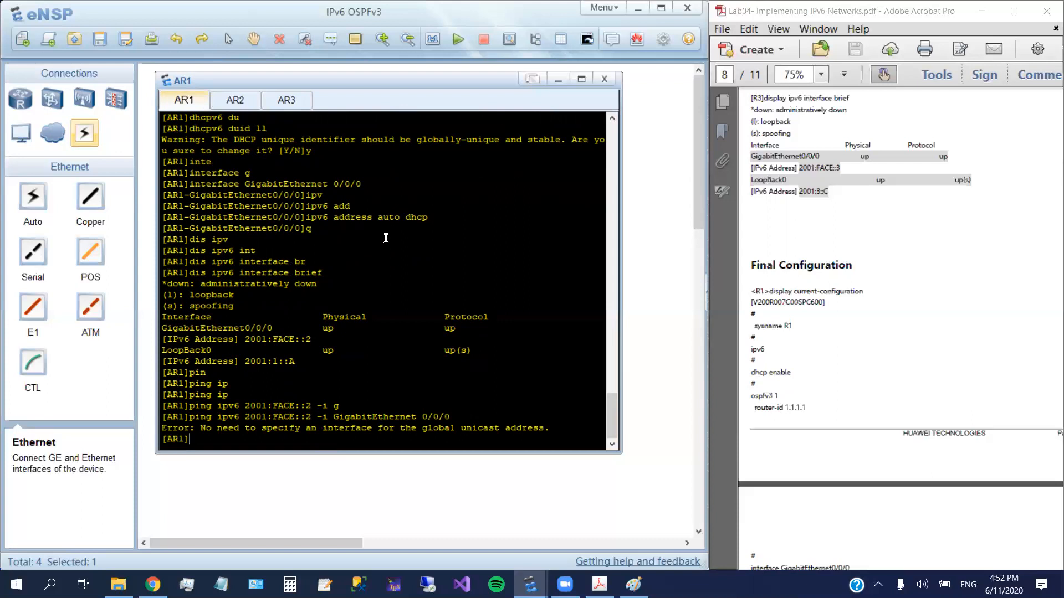
- Ping IPv6 address 2001:FACE::2 from AR1 without the interface option
key(Up)
key(BackSpace)
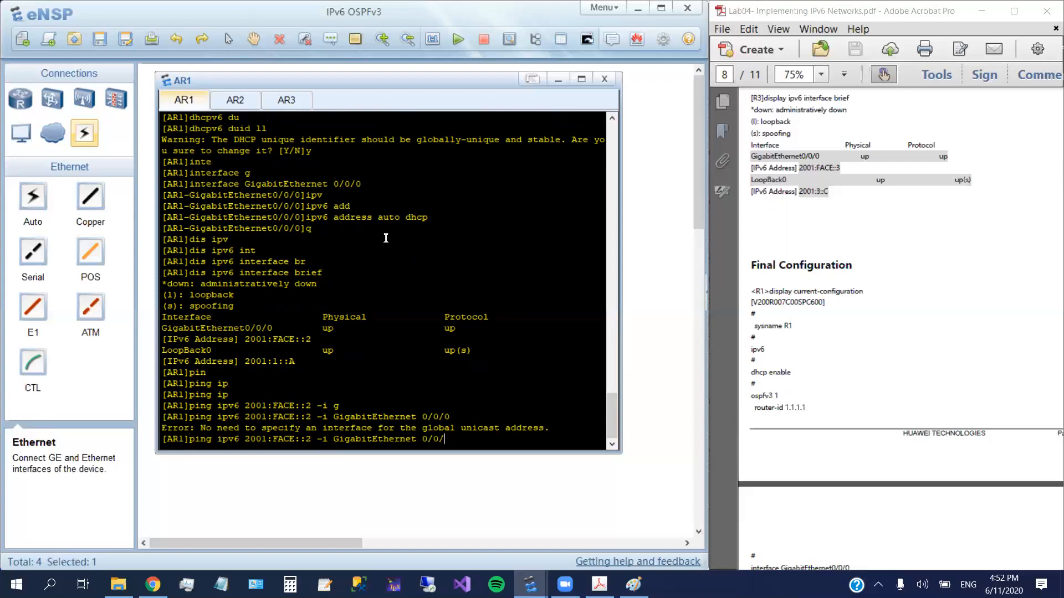
key(BackSpace)
key(BackSpace)
key(BackSpace)
key(BackSpace)
key(BackSpace)
key(BackSpace)
key(BackSpace)
key(BackSpace)
key(BackSpace)
key(BackSpace)
key(BackSpace)
key(BackSpace)
key(BackSpace)
key(BackSpace)
key(BackSpace)
key(BackSpace)
key(BackSpace)
key(BackSpace)
key(BackSpace)
key(BackSpace)
key(BackSpace)
key(BackSpace)
key(BackSpace)
key(BackSpace)
key(Return)
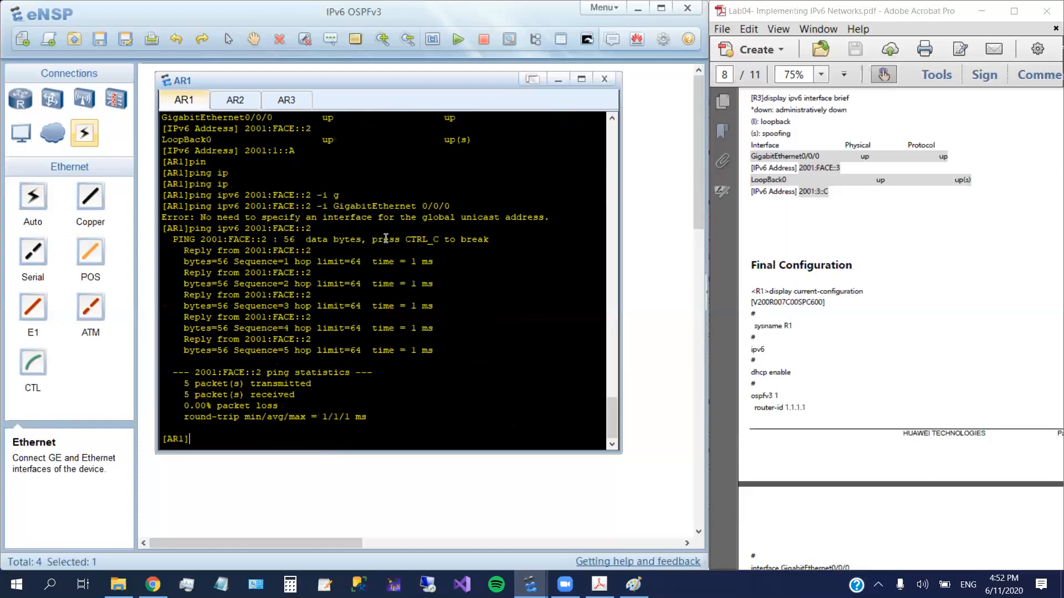
- Ping AR3's IPv6 address 2001:FACE::3 from AR1, running the test twice
key(Up)
key(Up)
key(Down)
key(BackSpace)
text(3)
key(Return)
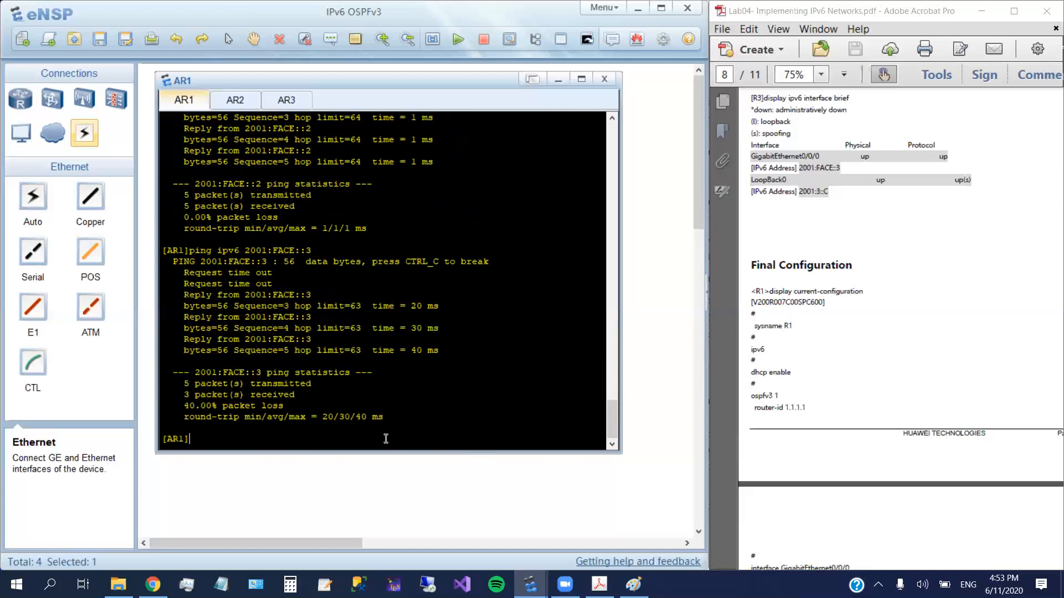
key(Up)
key(Return)
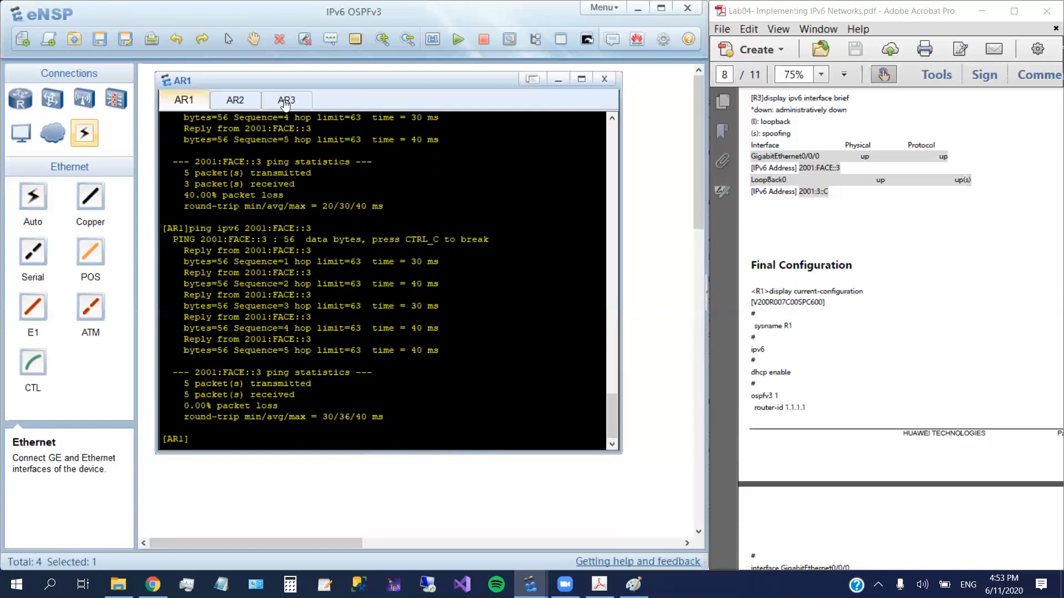
- Look through the lab guide's Final Configuration listings up to its last page, and review R3's GigabitEthernet0/0/0 and LoopBack0 settings
scroll(962, 354, down, 3)
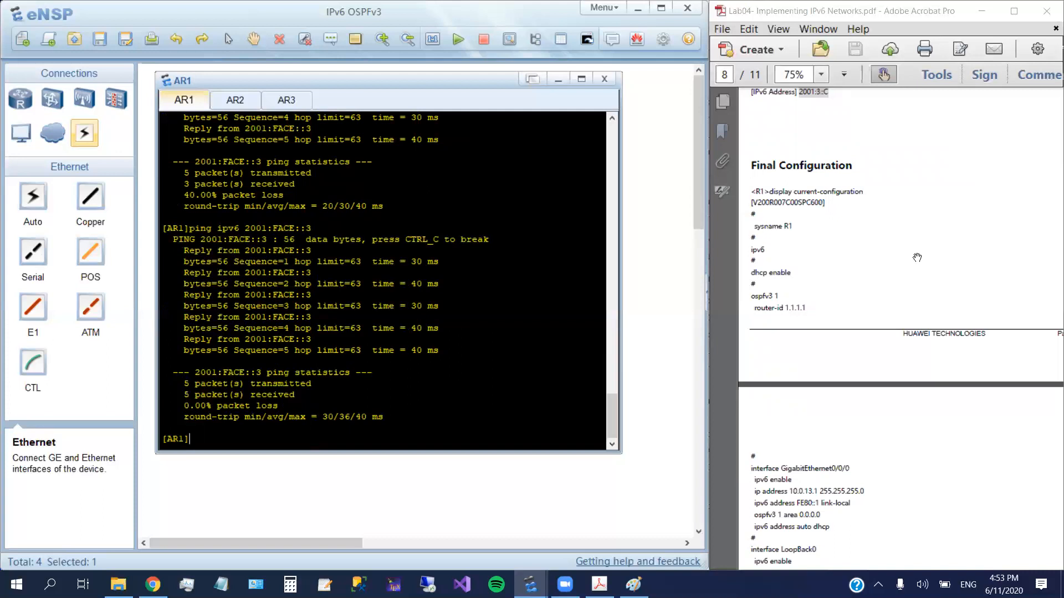
scroll(918, 258, down, 10)
scroll(959, 352, down, 10)
scroll(959, 352, down, 10)
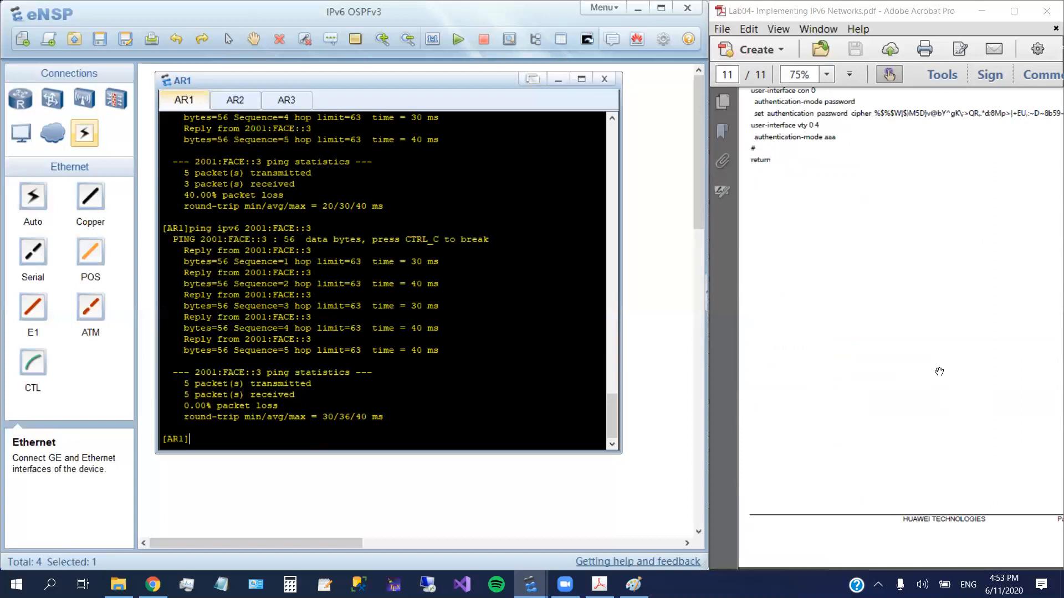
drag(863, 273, 985, 434)
drag(913, 340, 915, 421)
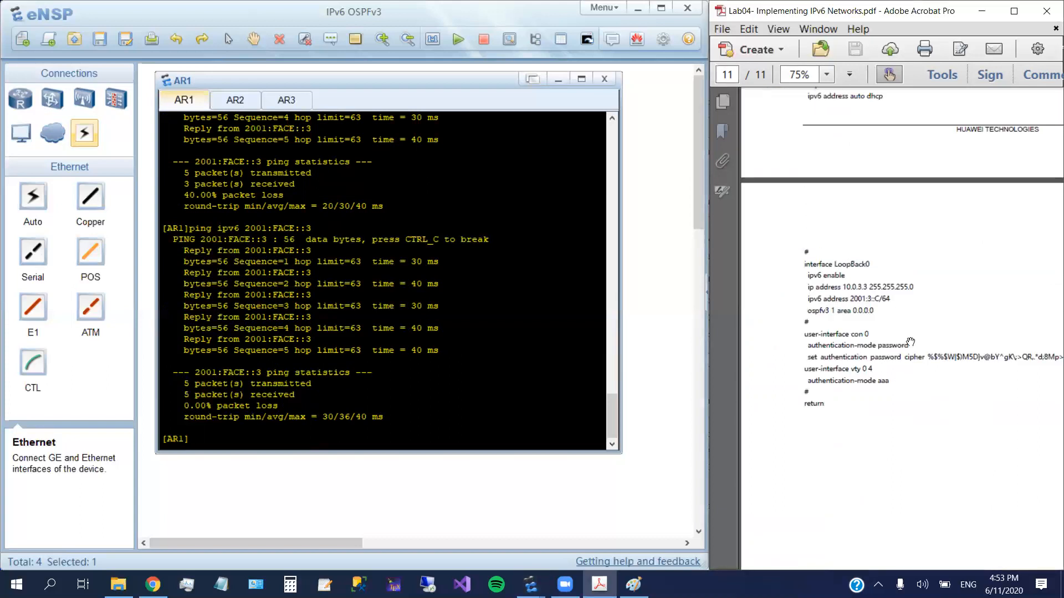
scroll(891, 485, up, 5)
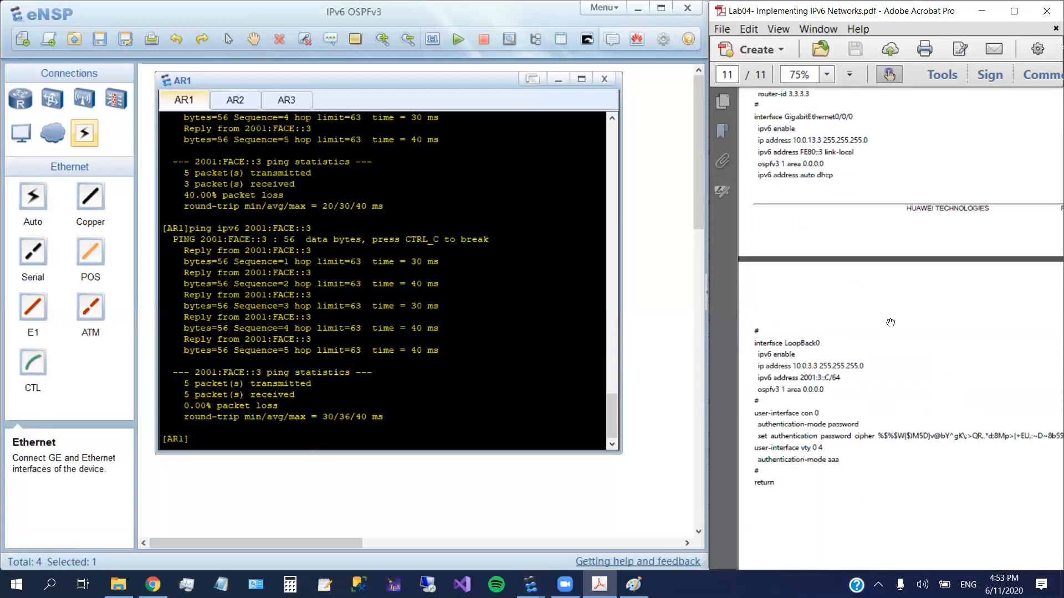
scroll(887, 283, up, 2)
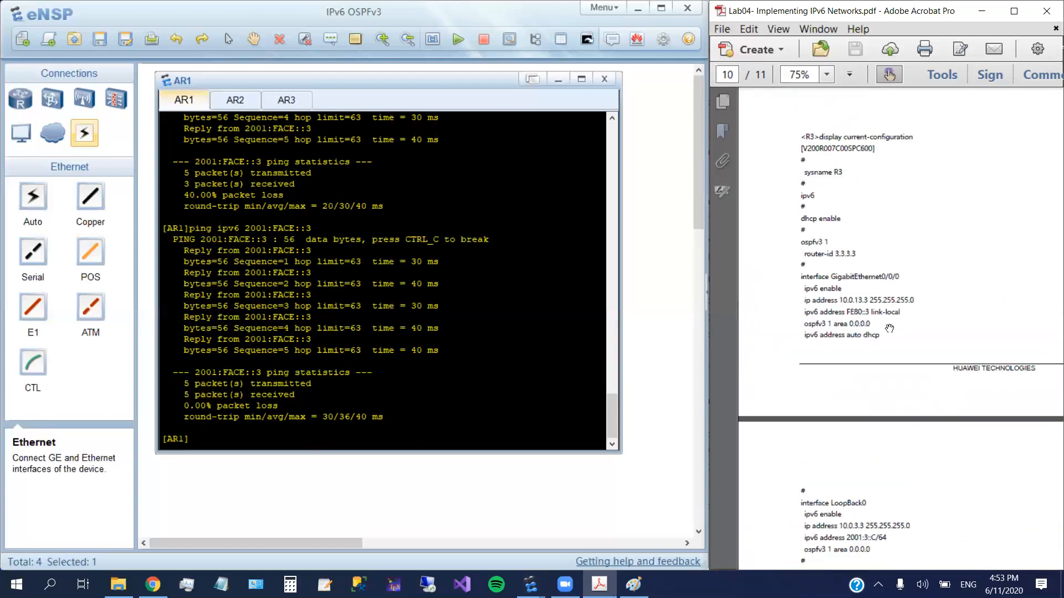